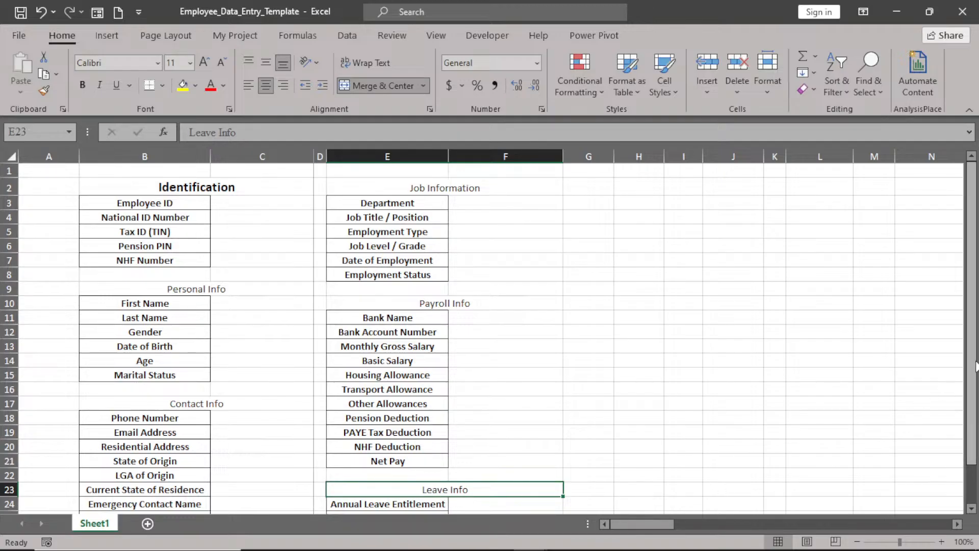
# Insert two blank columns between column A and the Identification label column.
pyautogui.moveTo(973, 375); pyautogui.dragTo(975, 426)
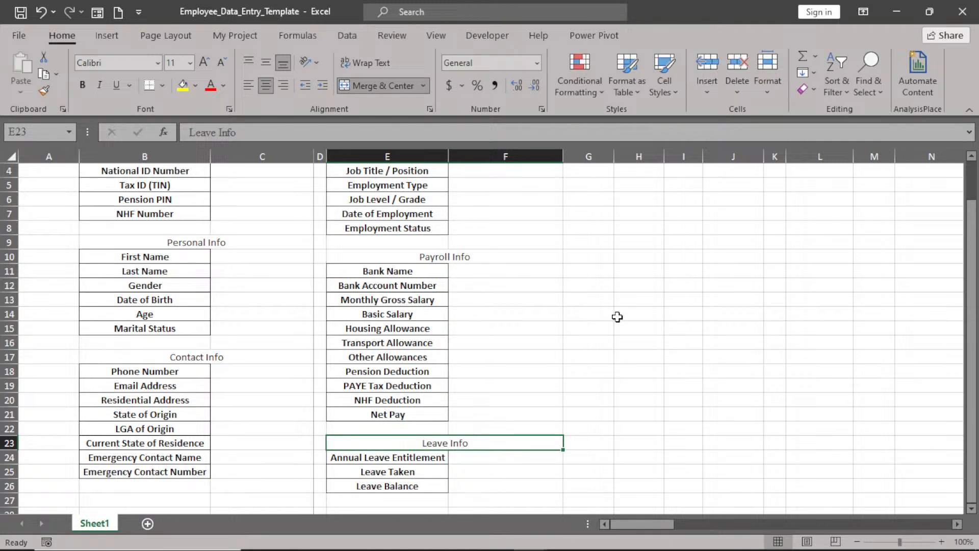
pyautogui.moveTo(971, 327); pyautogui.dragTo(977, 276)
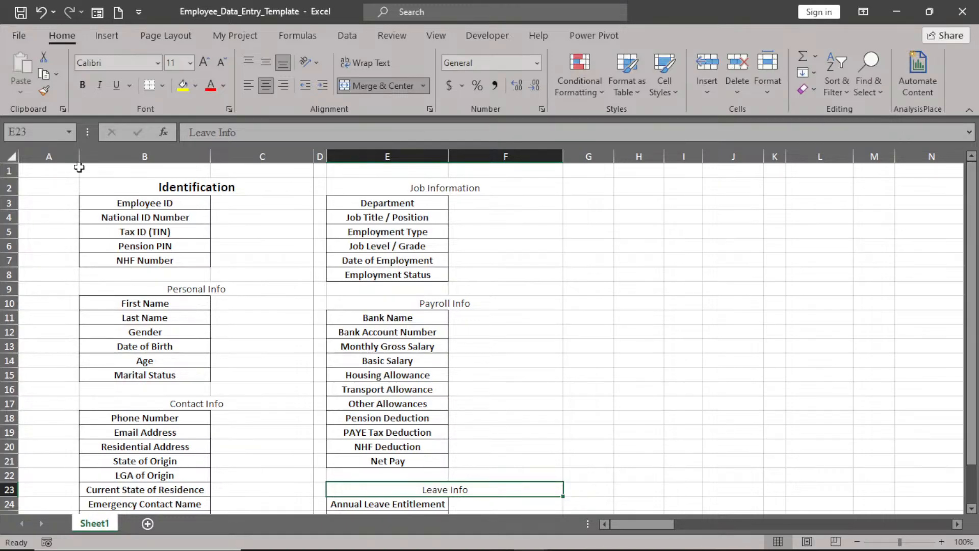
pyautogui.rightClick(104, 156)
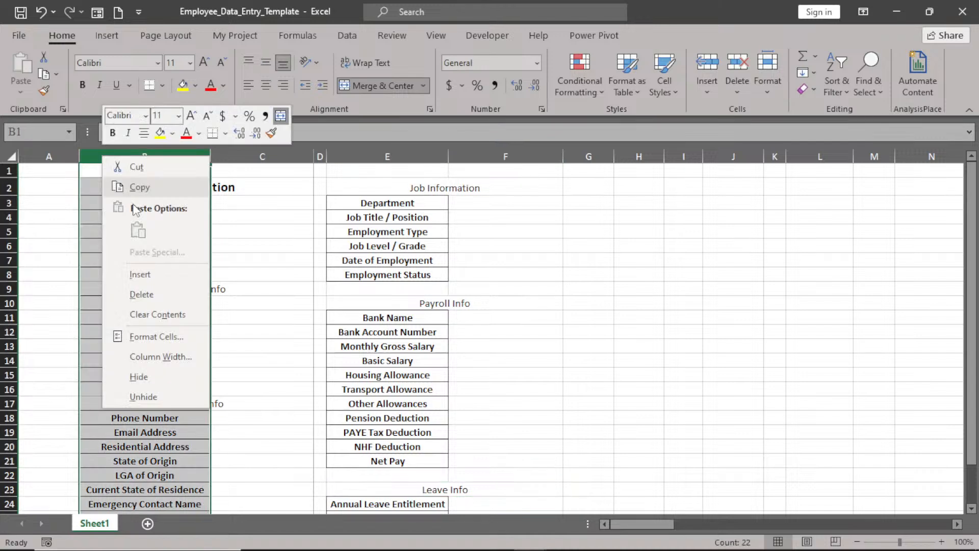
pyautogui.click(139, 274)
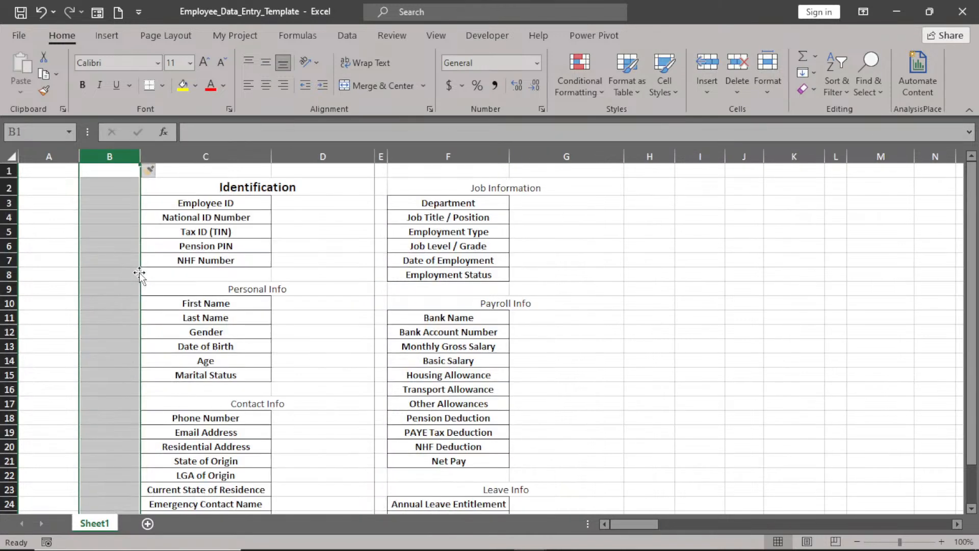
pyautogui.rightClick(176, 156)
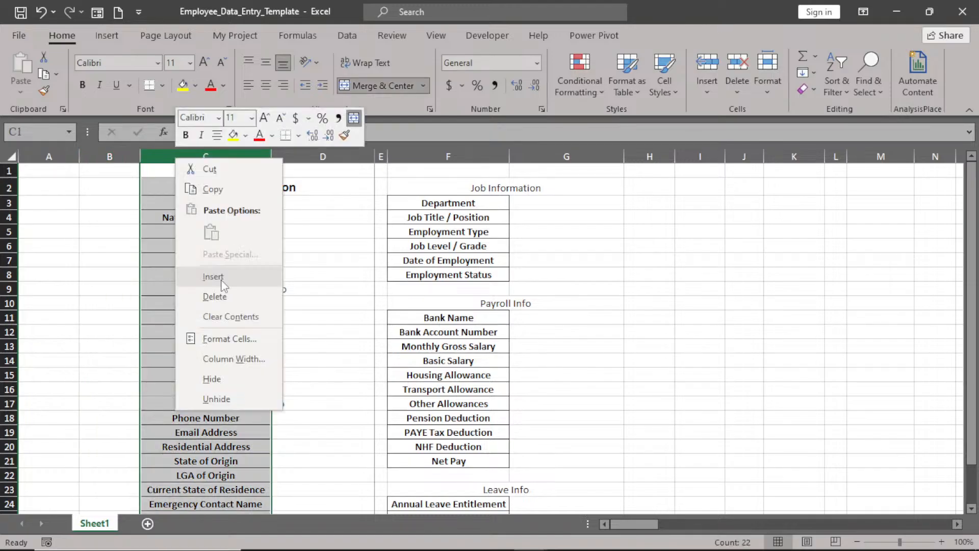
pyautogui.click(213, 277)
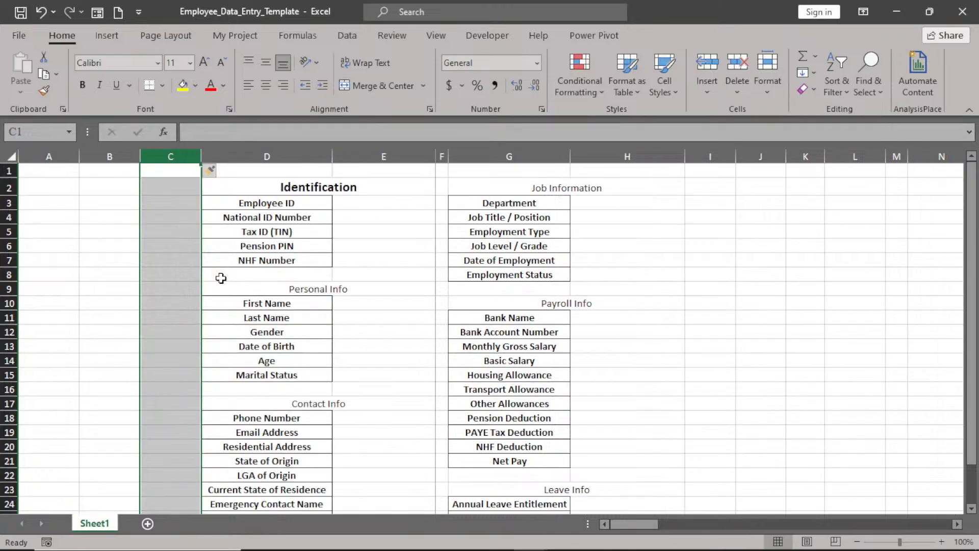
# Insert a blank row at the start of the sheet, and widen column B while narrowing column C to a thin margin.
pyautogui.rightClick(11, 174)
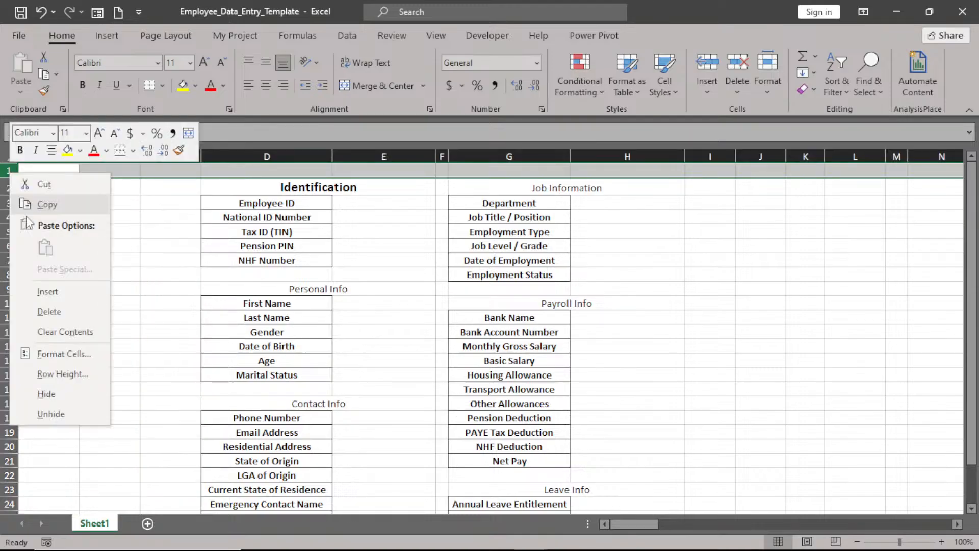
pyautogui.click(47, 291)
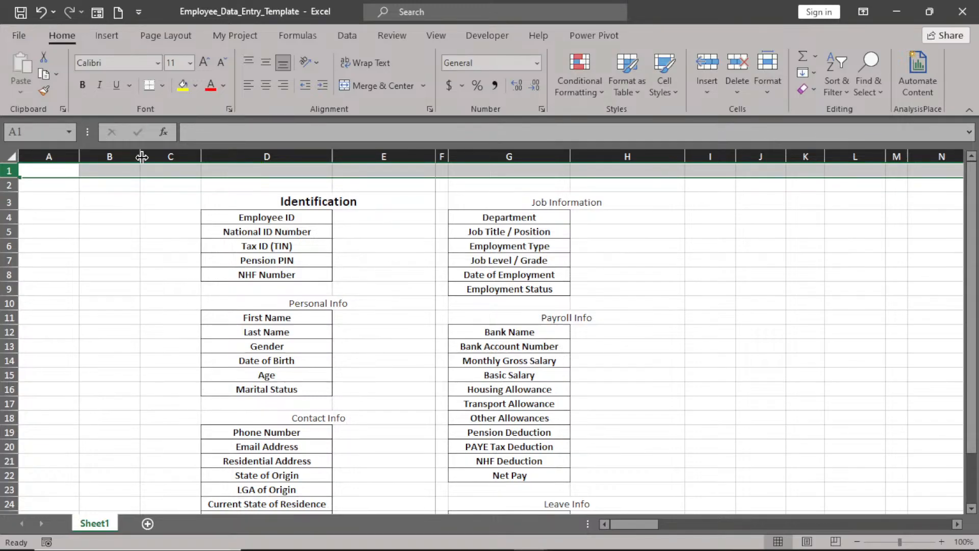
pyautogui.moveTo(142, 156)
pyautogui.mouseDown()
pyautogui.moveTo(186, 156)
pyautogui.moveTo(157, 154)
pyautogui.mouseUp()
pyautogui.moveTo(215, 154)
pyautogui.mouseDown()
pyautogui.moveTo(180, 156)
pyautogui.moveTo(229, 156)
pyautogui.moveTo(188, 157)
pyautogui.moveTo(198, 158)
pyautogui.mouseUp()
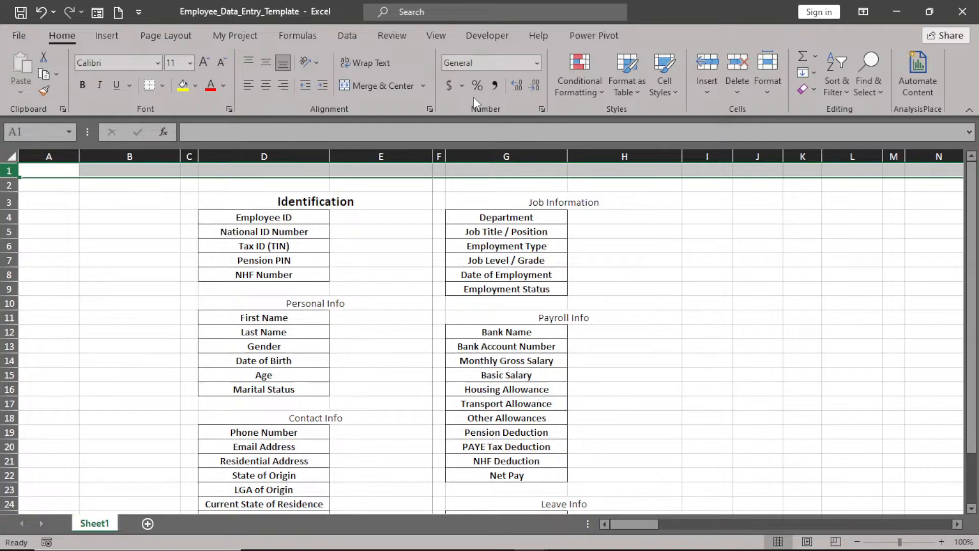
pyautogui.moveTo(375, 549)
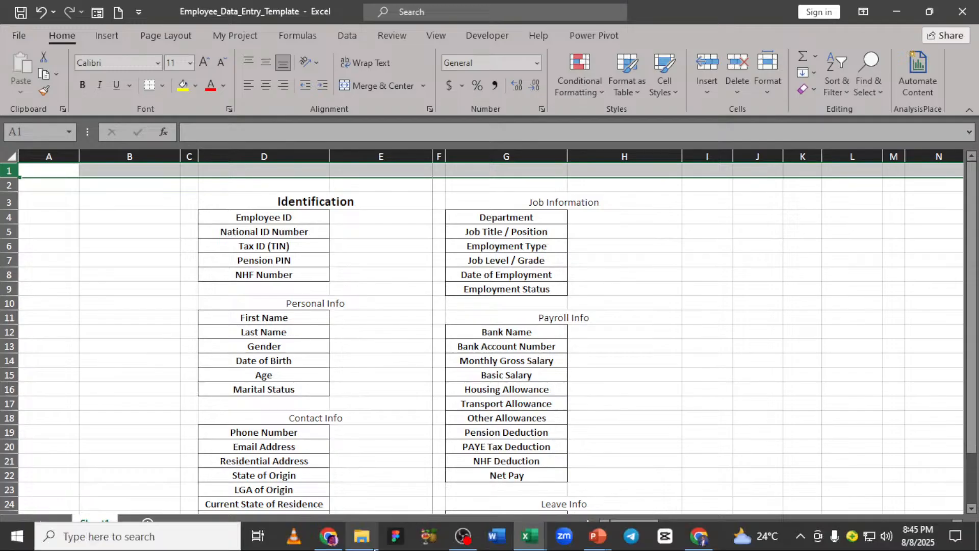
pyautogui.moveTo(464, 544)
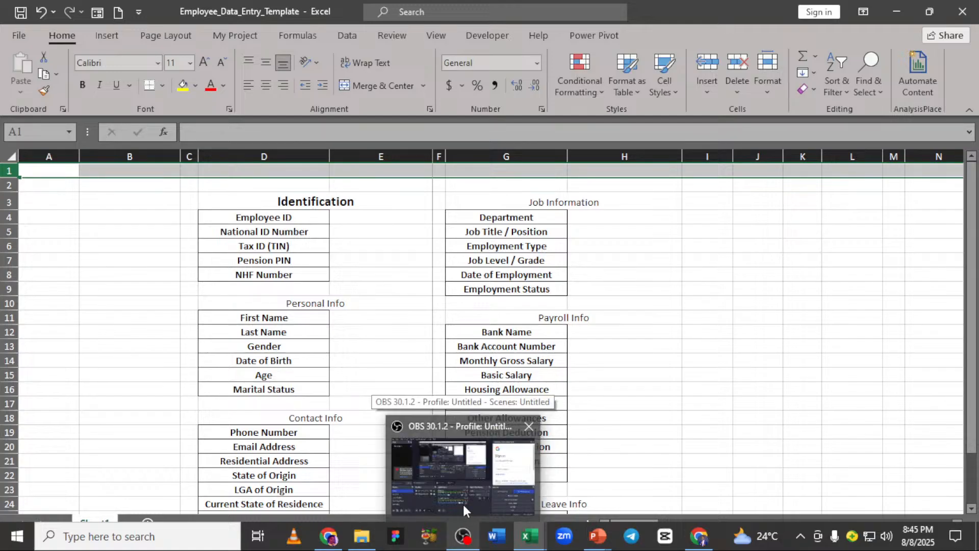
pyautogui.click(462, 503)
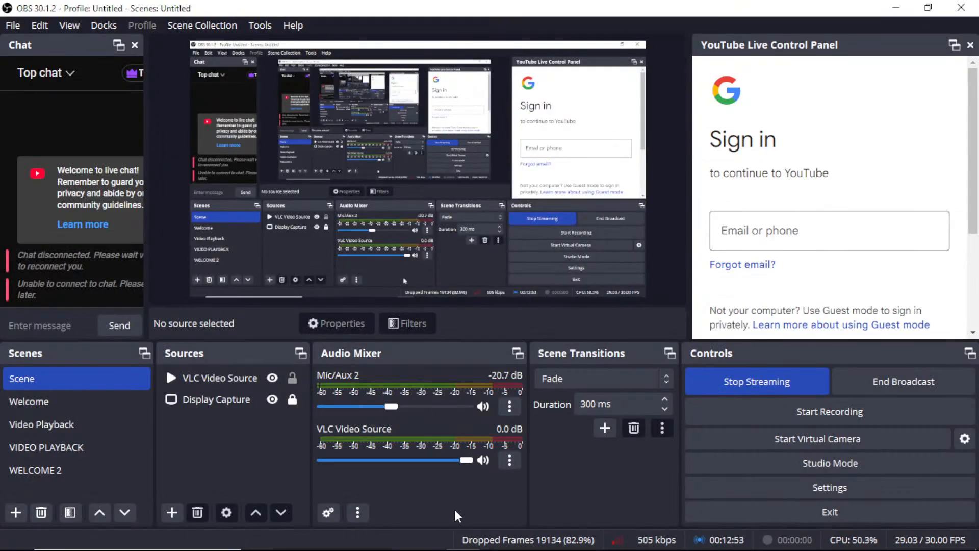
pyautogui.click(899, 7)
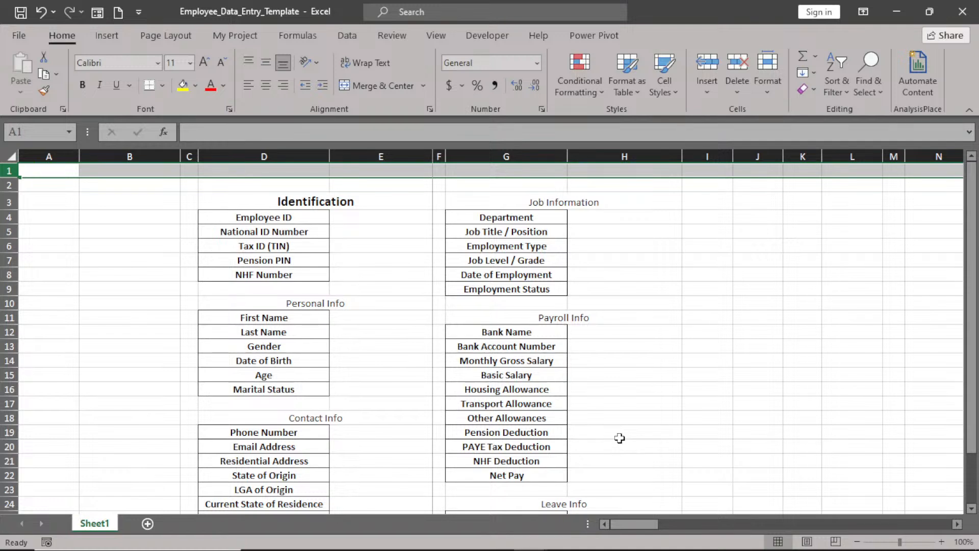
# Rename the worksheet Sheet1 as "employee form".
pyautogui.click(448, 228)
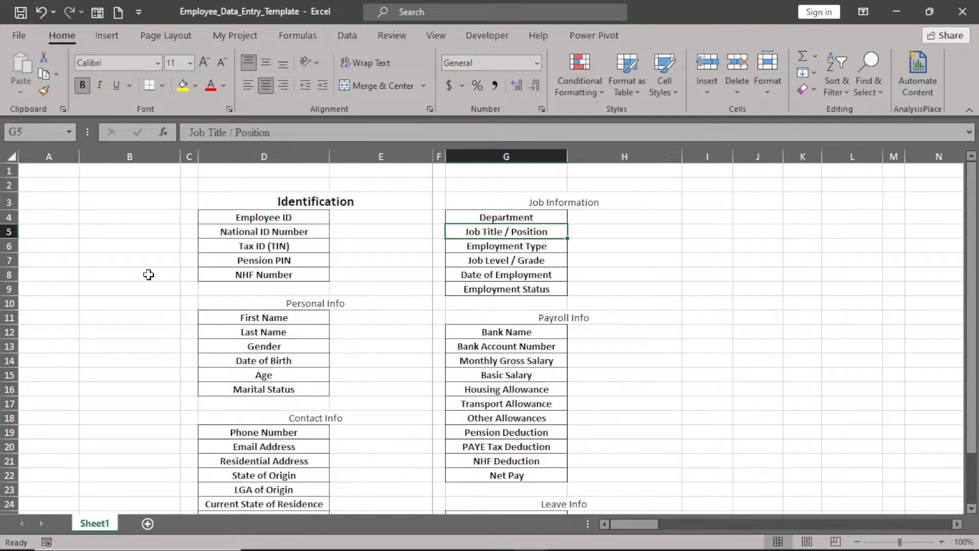
pyautogui.doubleClick(93, 523)
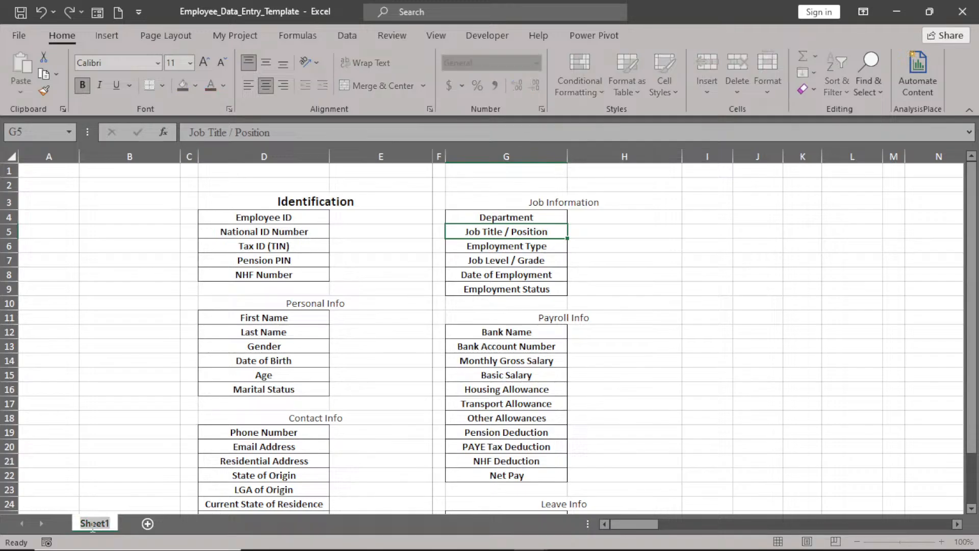
pyautogui.write('emplo')
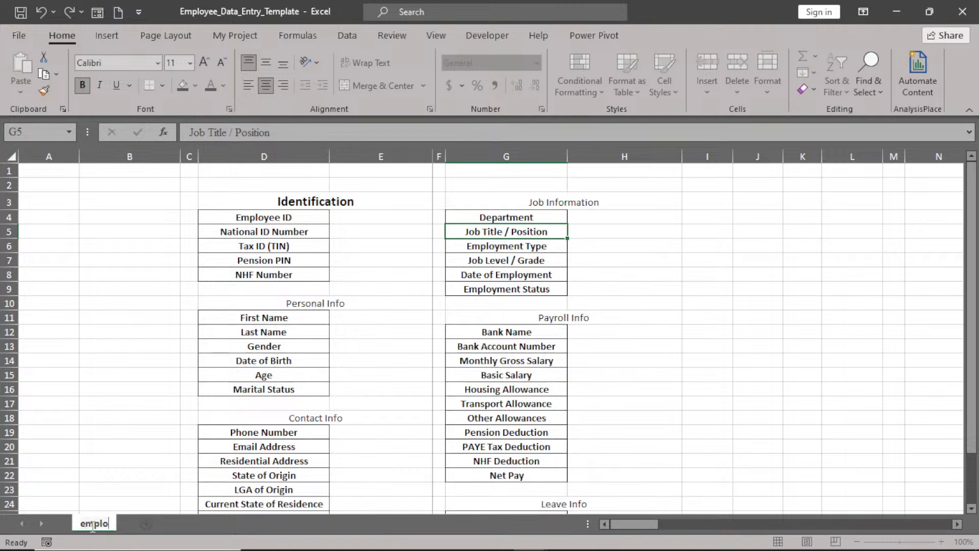
pyautogui.write('yee for')
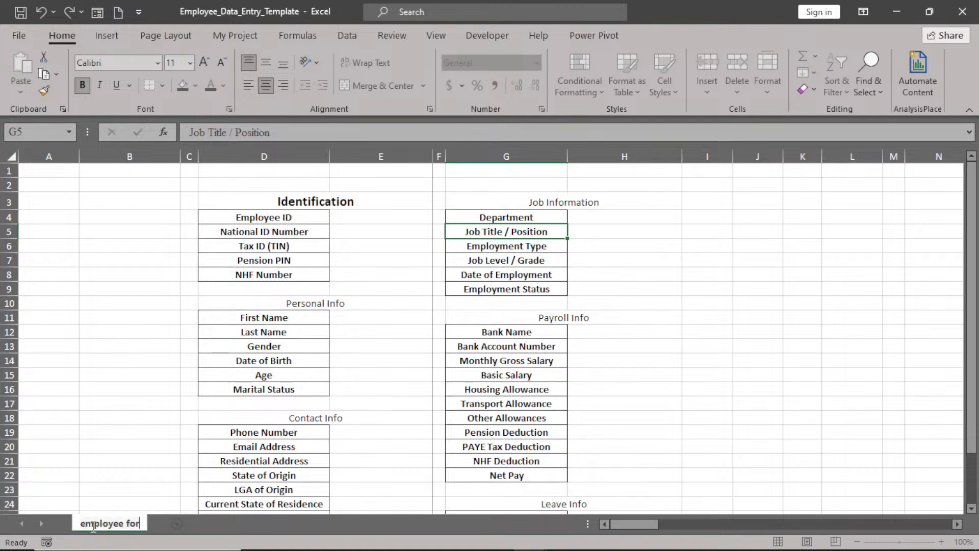
pyautogui.write('m')
pyautogui.press('Return')
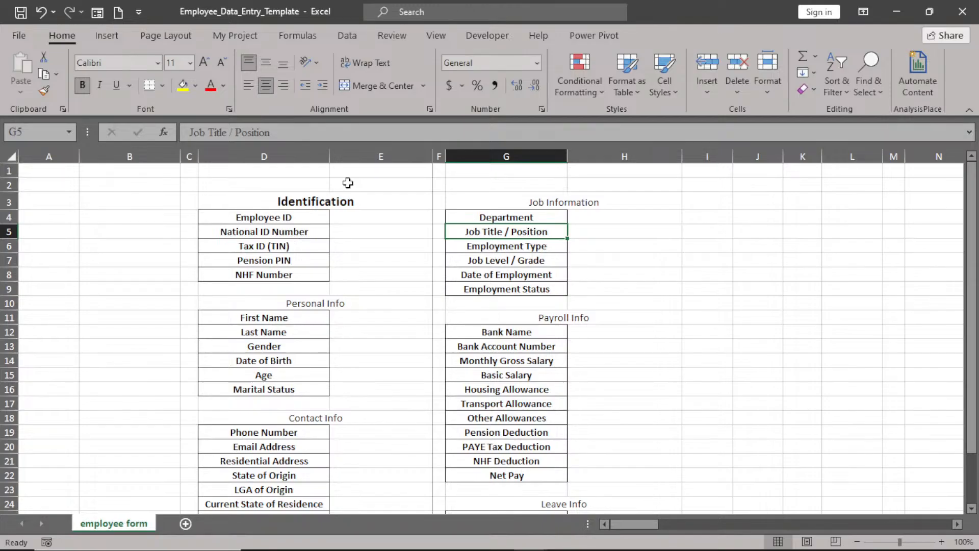
# Merge and center cells E2:G2 and enter the title "ABC EMPLOYEE FORM" in them.
pyautogui.moveTo(347, 182); pyautogui.dragTo(507, 184)
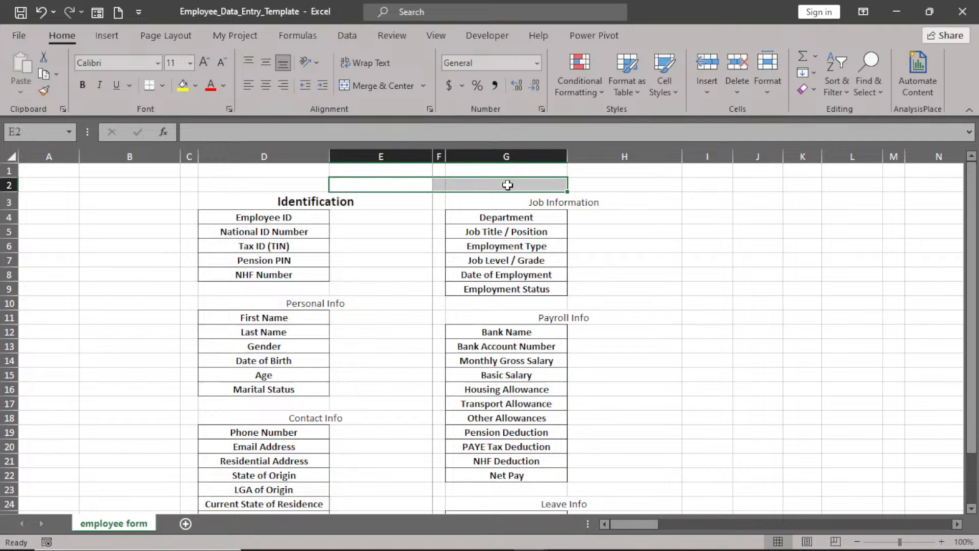
pyautogui.click(375, 88)
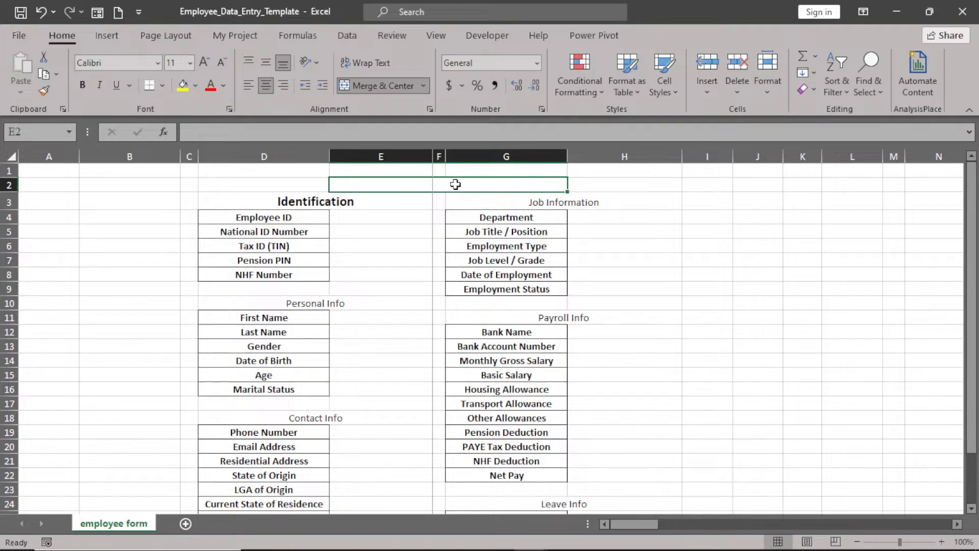
pyautogui.doubleClick(455, 184)
pyautogui.write('A')
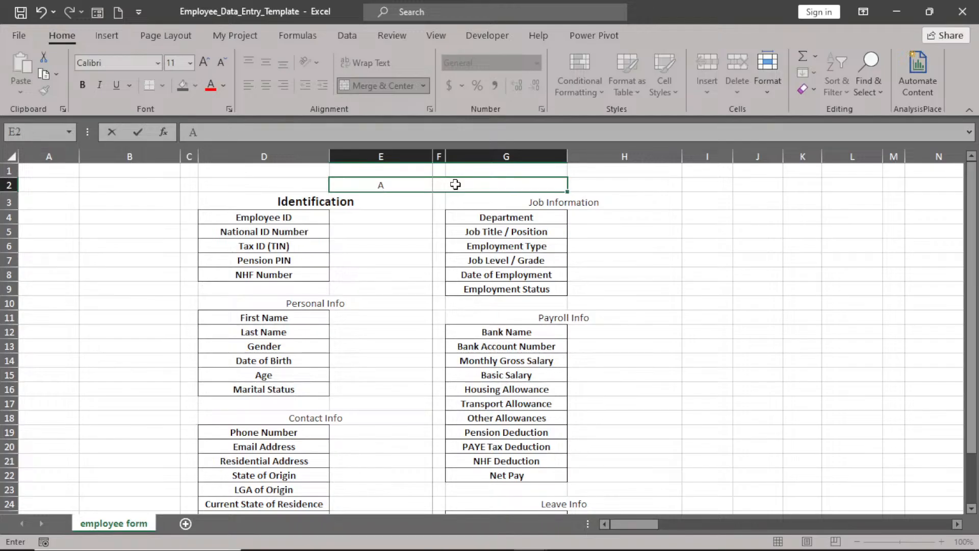
pyautogui.write('BC EMPLOYEE')
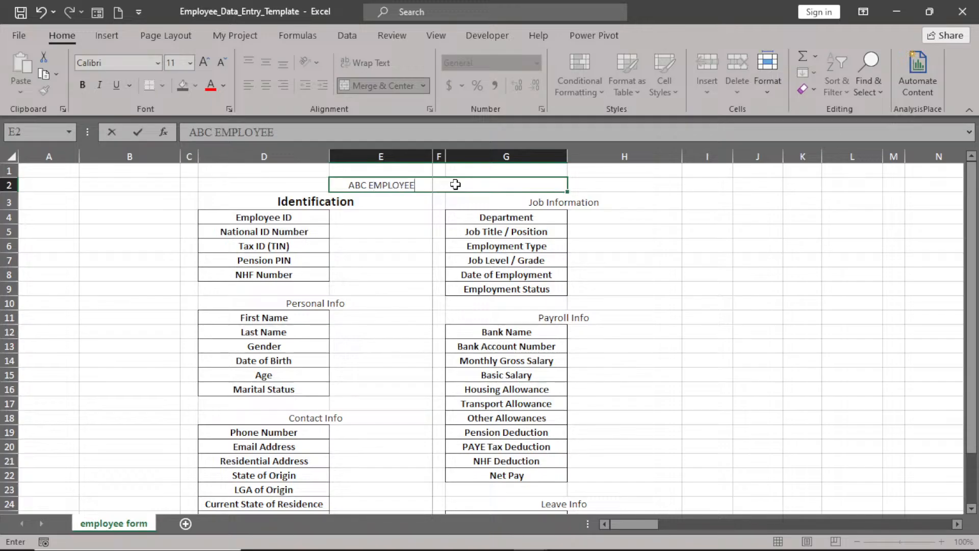
pyautogui.write(' FORM')
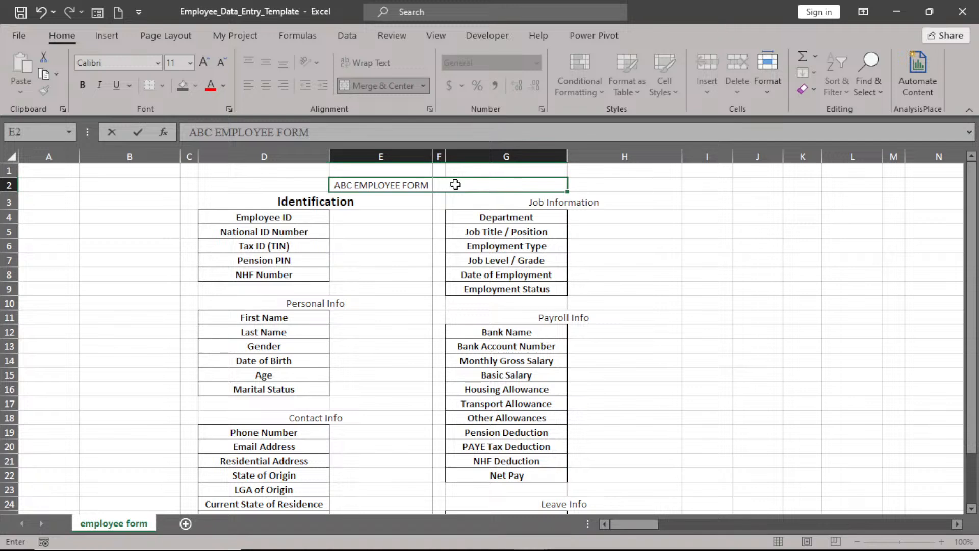
pyautogui.press('Return')
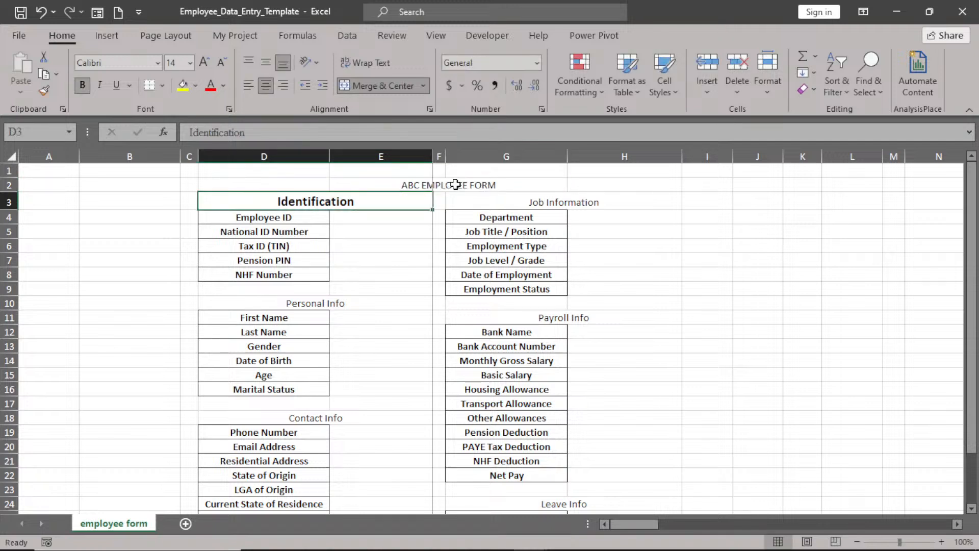
# Give the merged title cell in row 2 a dark blue fill and a white font color.
pyautogui.click(456, 185)
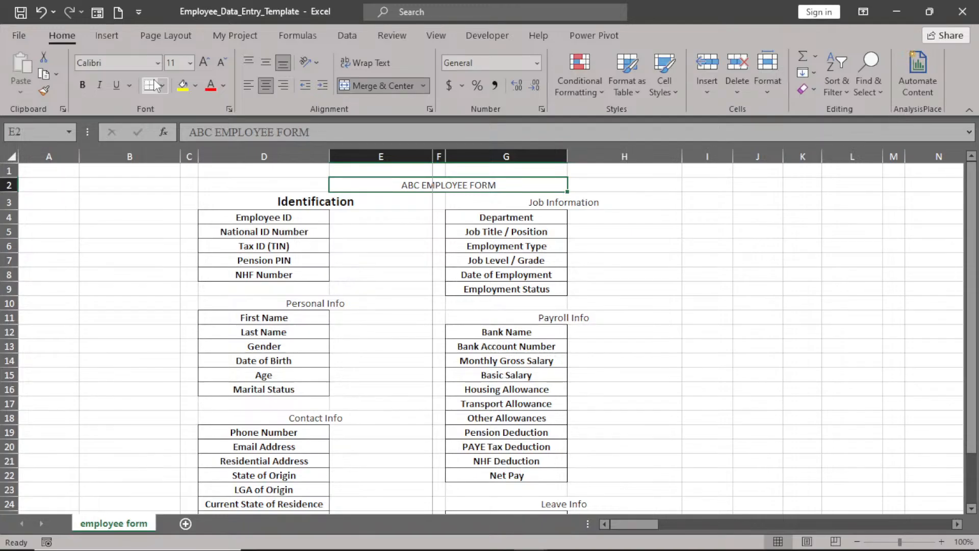
pyautogui.click(195, 86)
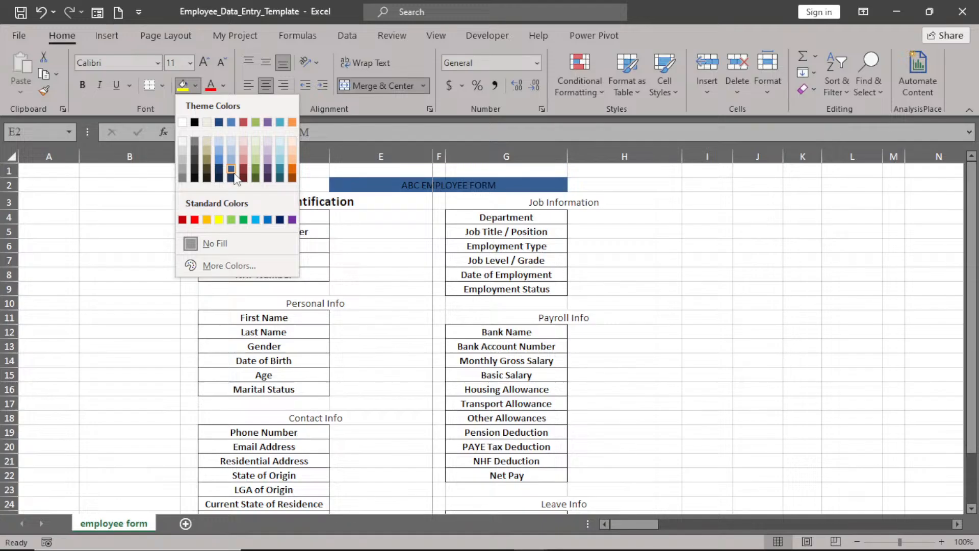
pyautogui.click(232, 170)
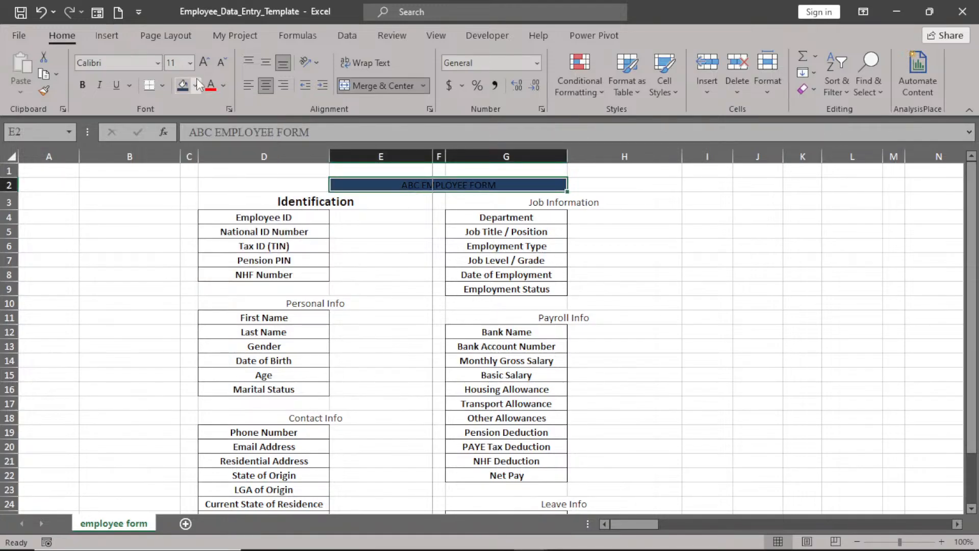
pyautogui.click(227, 82)
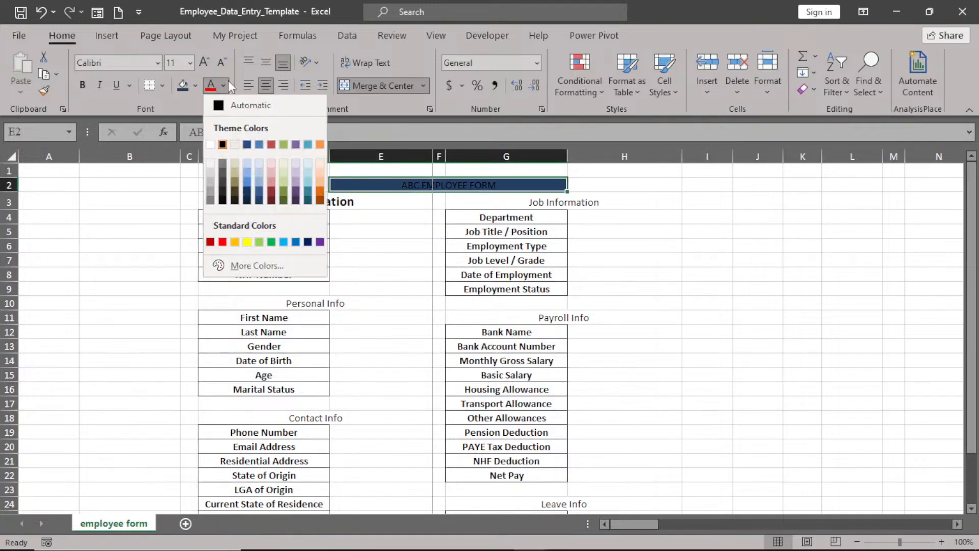
pyautogui.click(210, 144)
# Apply thick outside borders around the whole form, covering the range C2:J29.
pyautogui.moveTo(207, 179); pyautogui.dragTo(451, 224)
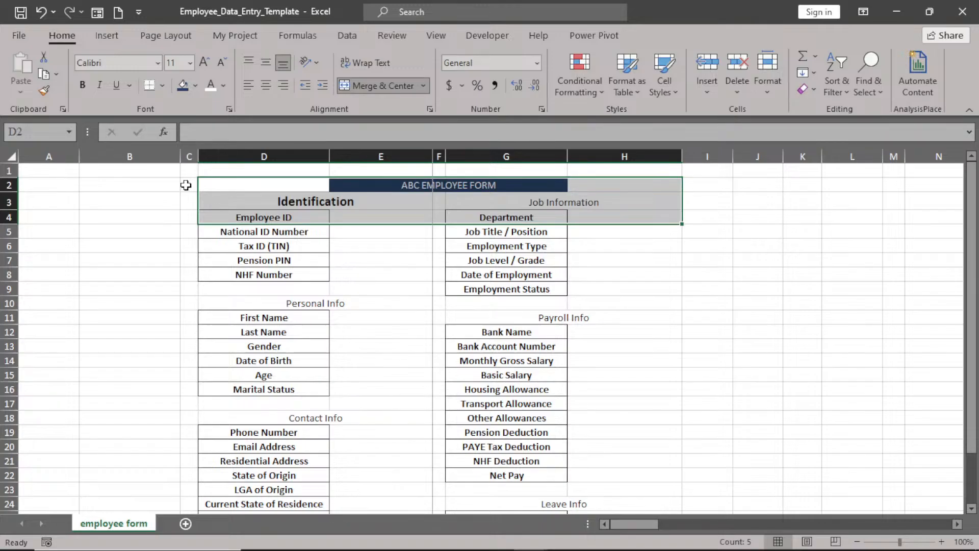
pyautogui.moveTo(185, 185); pyautogui.dragTo(686, 222)
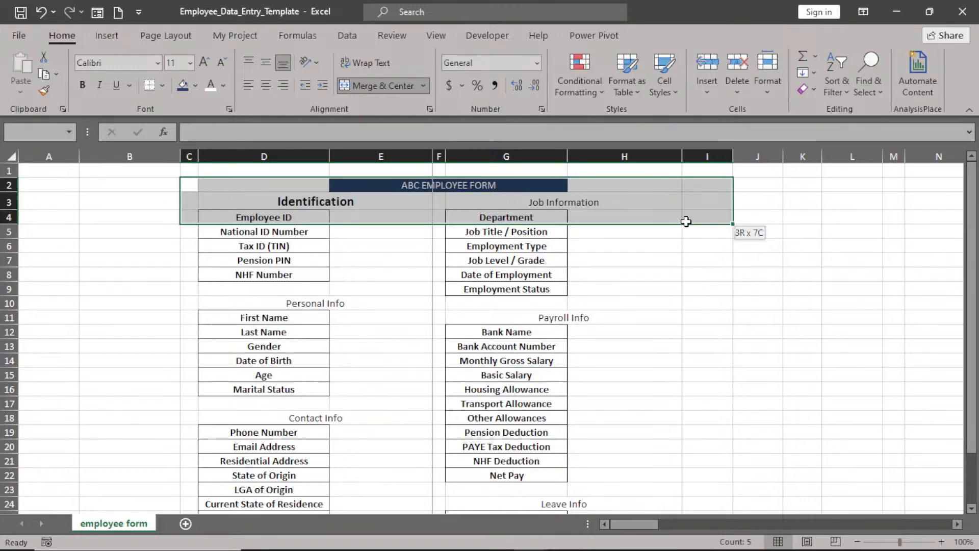
pyautogui.moveTo(686, 222); pyautogui.dragTo(775, 416)
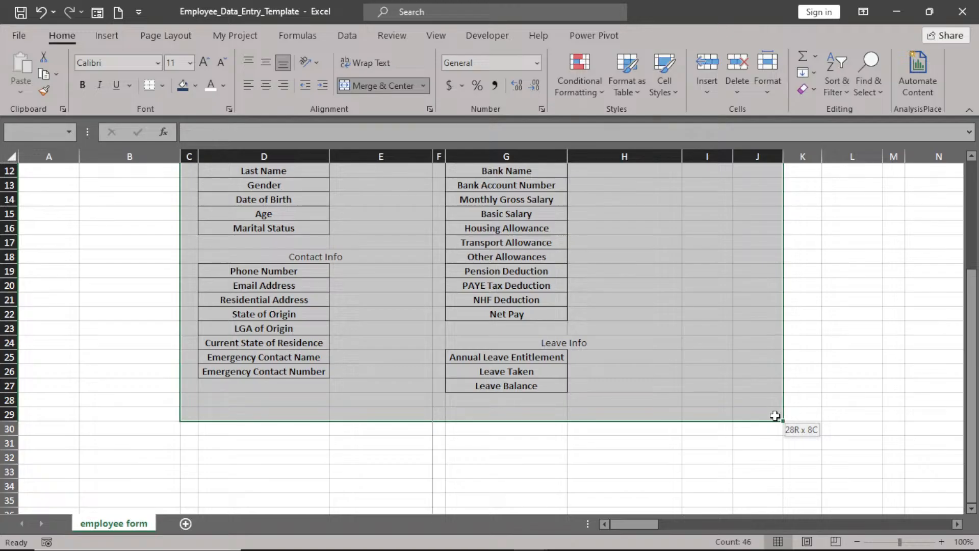
pyautogui.moveTo(775, 416); pyautogui.dragTo(775, 415)
pyautogui.click(161, 85)
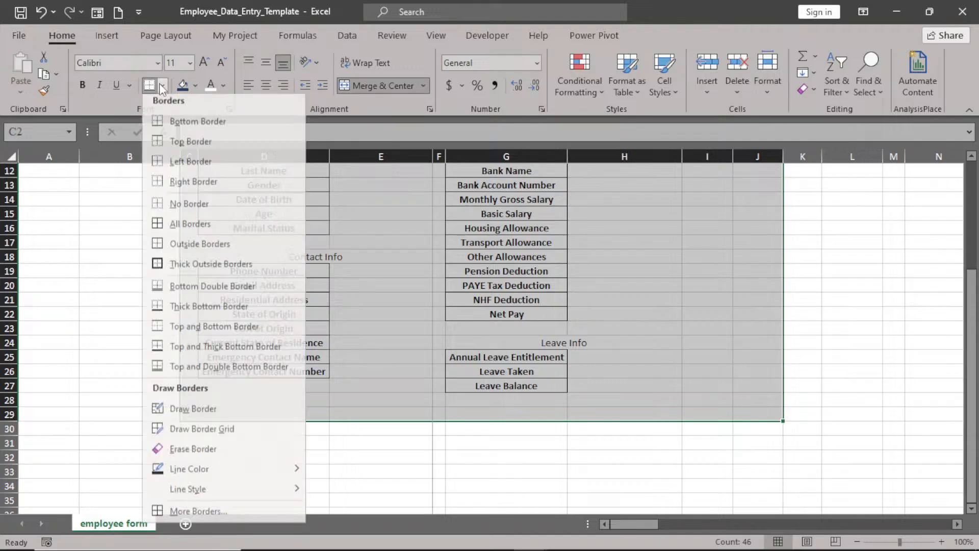
pyautogui.click(181, 270)
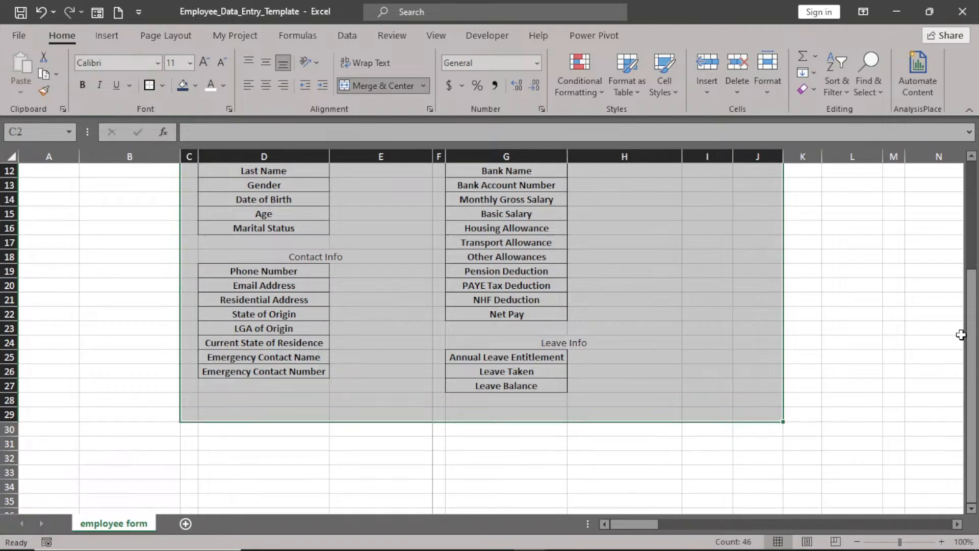
pyautogui.scroll(4, 960, 334)
pyautogui.click(893, 260)
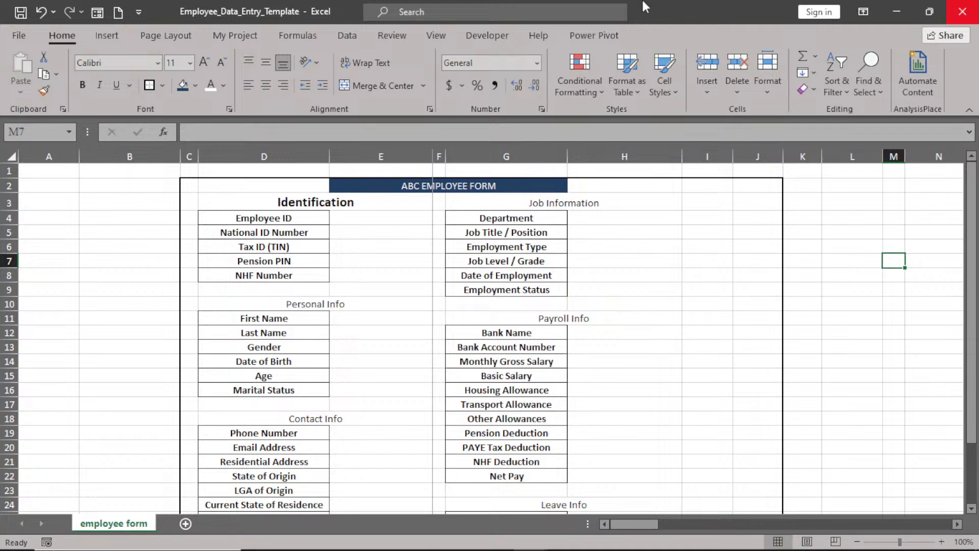
# Fill row 1 and columns A and B around the form with a light tan color.
pyautogui.click(7, 169)
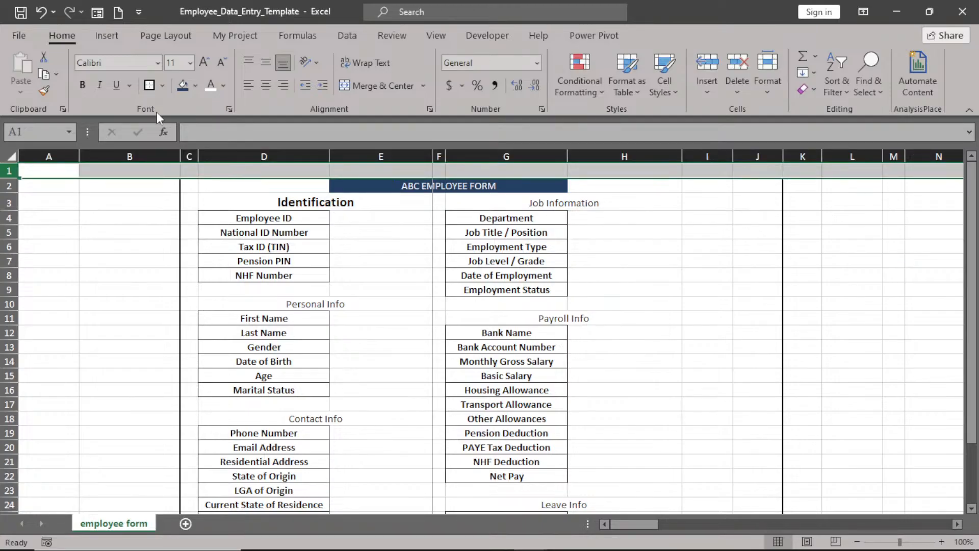
pyautogui.click(196, 84)
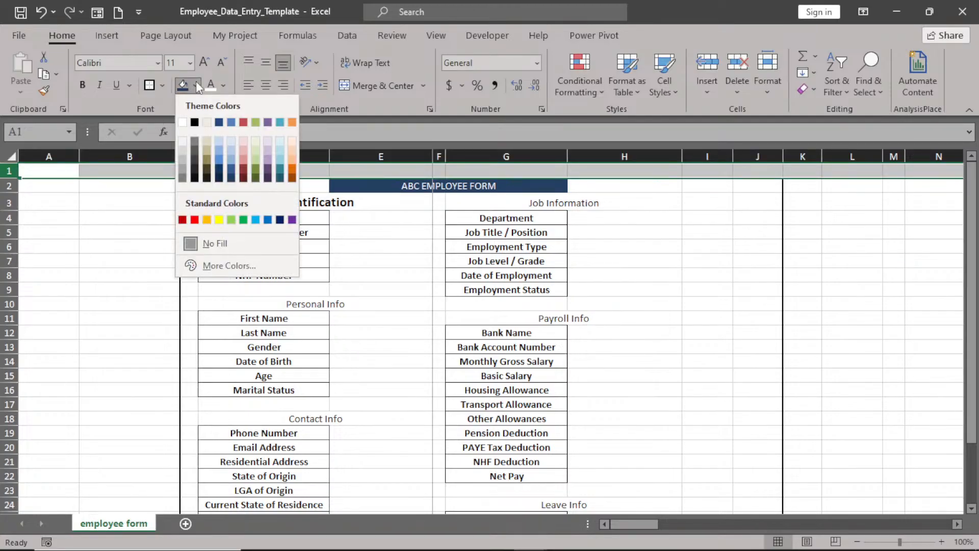
pyautogui.click(207, 142)
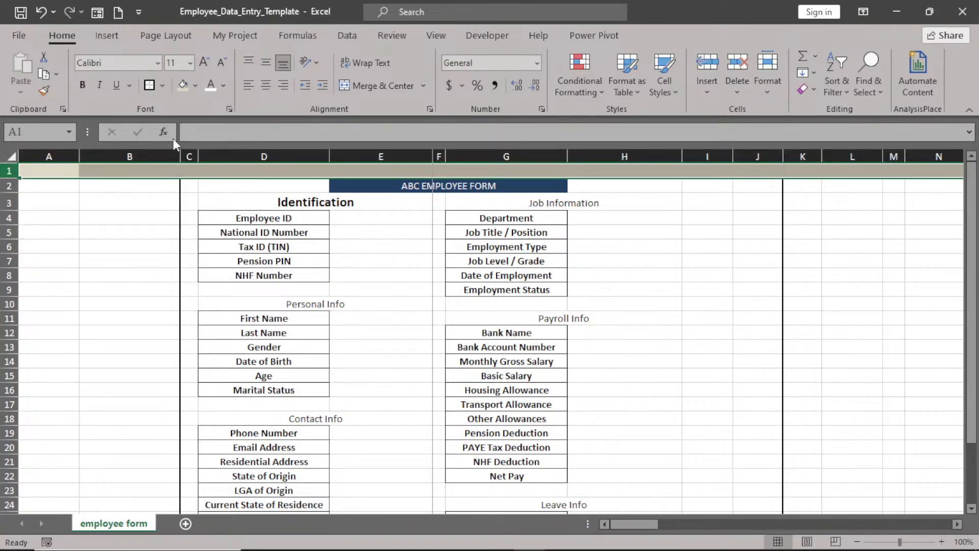
pyautogui.moveTo(49, 157); pyautogui.dragTo(148, 157)
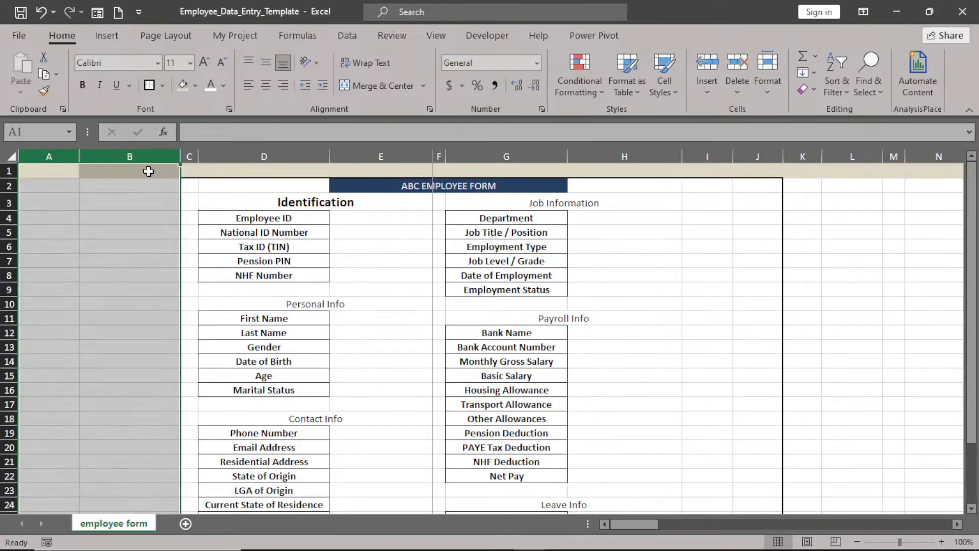
pyautogui.click(183, 86)
# Fill all columns from K through the sheet's last column with the same light tan color.
pyautogui.click(810, 156)
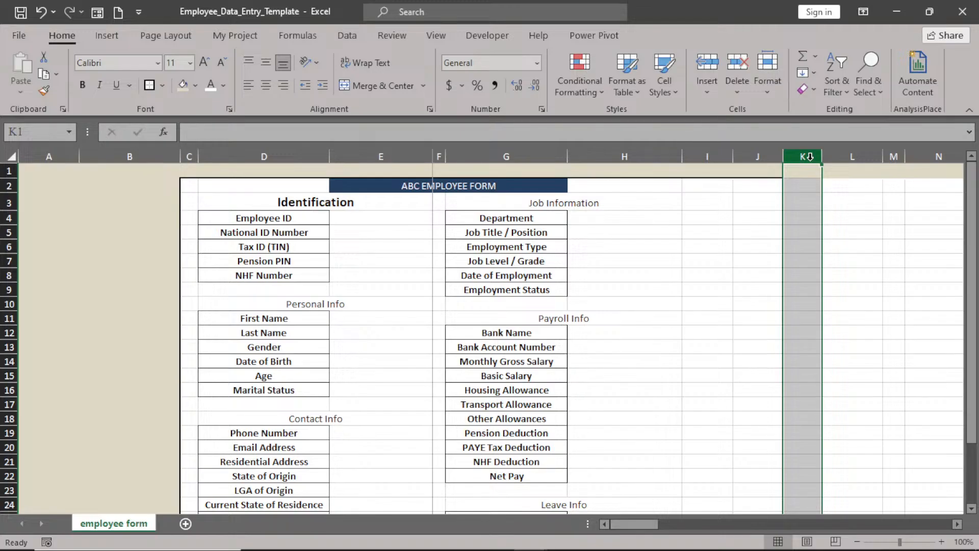
pyautogui.hotkey('ctrl', 'shift', 'Right')
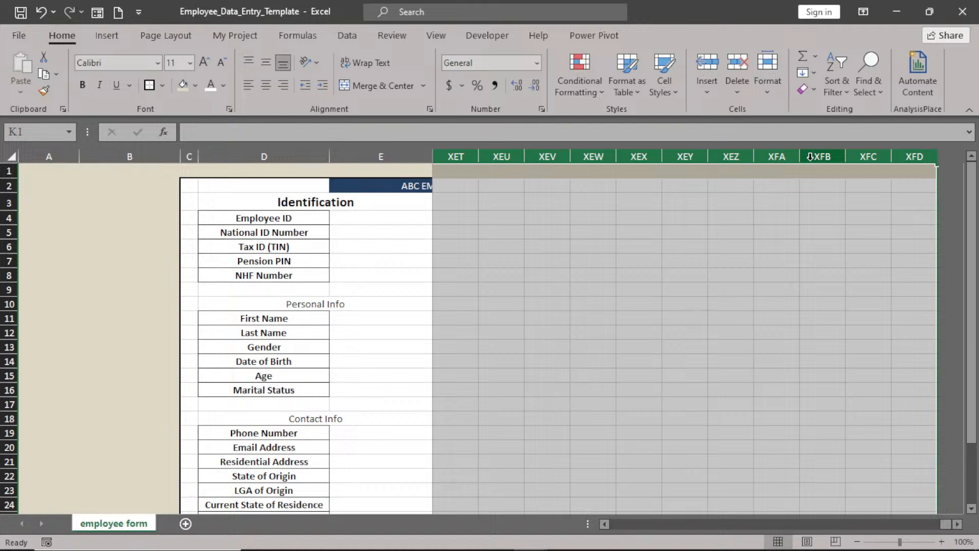
pyautogui.click(182, 87)
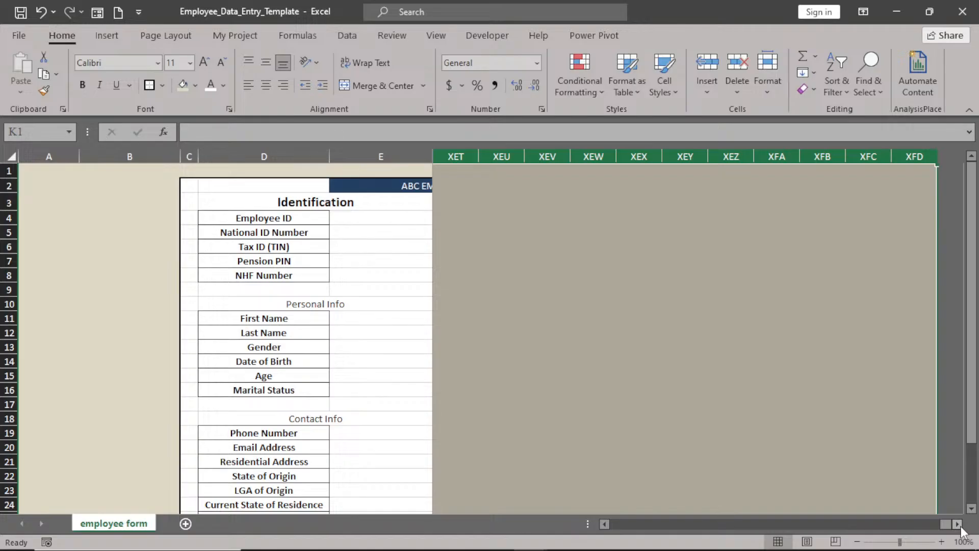
pyautogui.moveTo(946, 524); pyautogui.dragTo(615, 524)
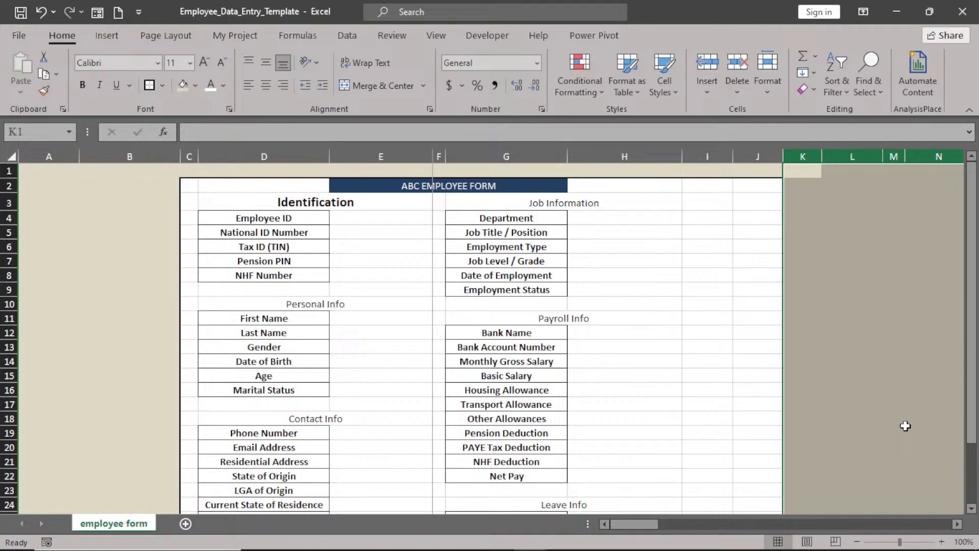
# Fill all rows from 30 down to the sheet's last row with the same light tan color.
pyautogui.scroll(-3, 905, 425)
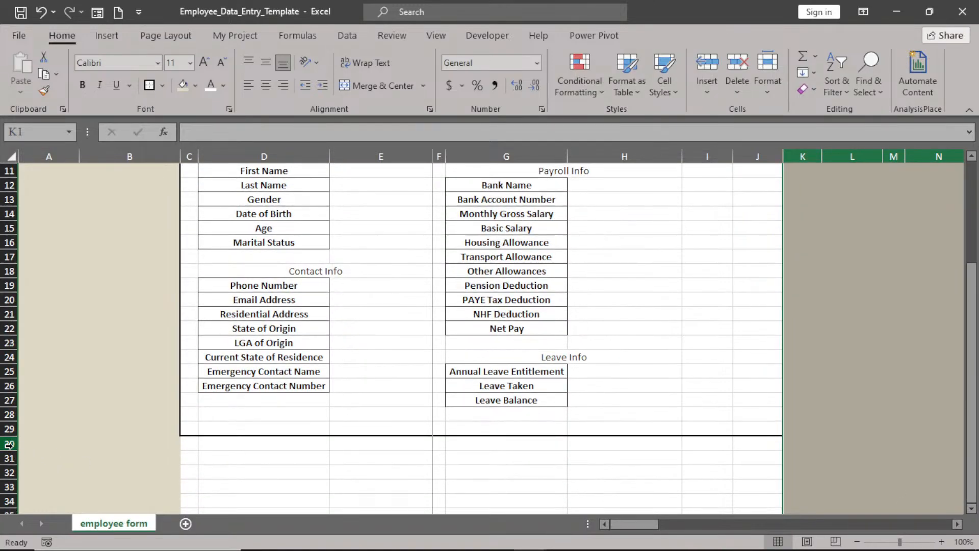
pyautogui.click(9, 445)
pyautogui.hotkey('ctrl', 'shift', 'Down')
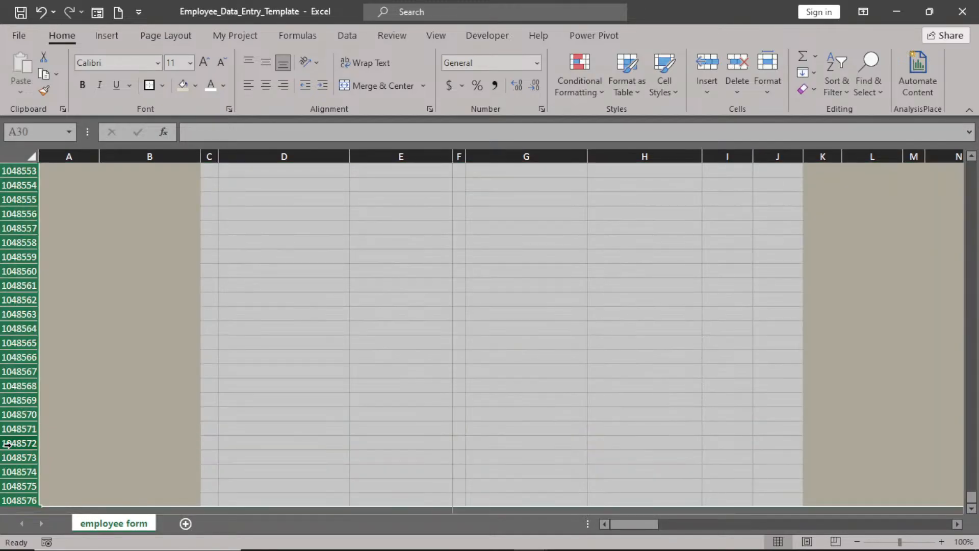
pyautogui.click(182, 84)
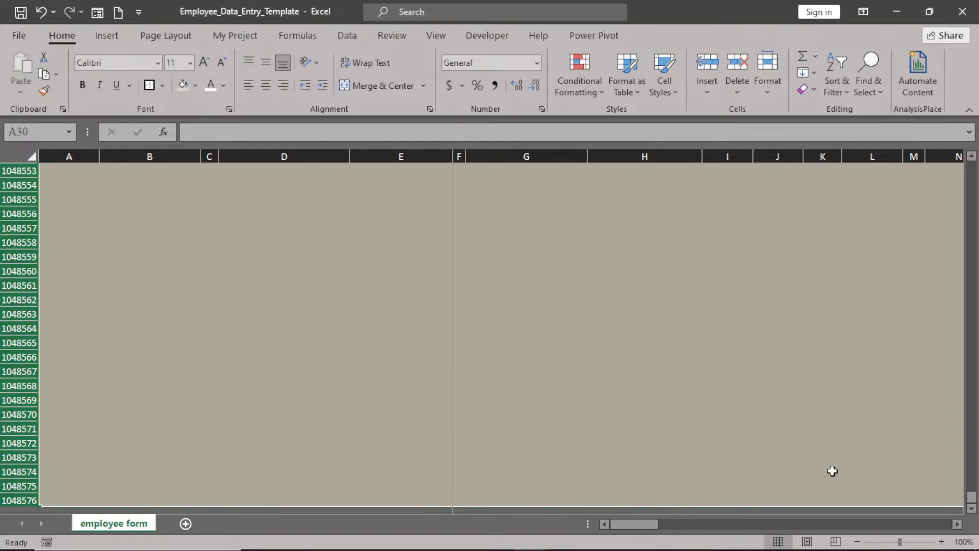
pyautogui.moveTo(971, 497); pyautogui.dragTo(972, 168)
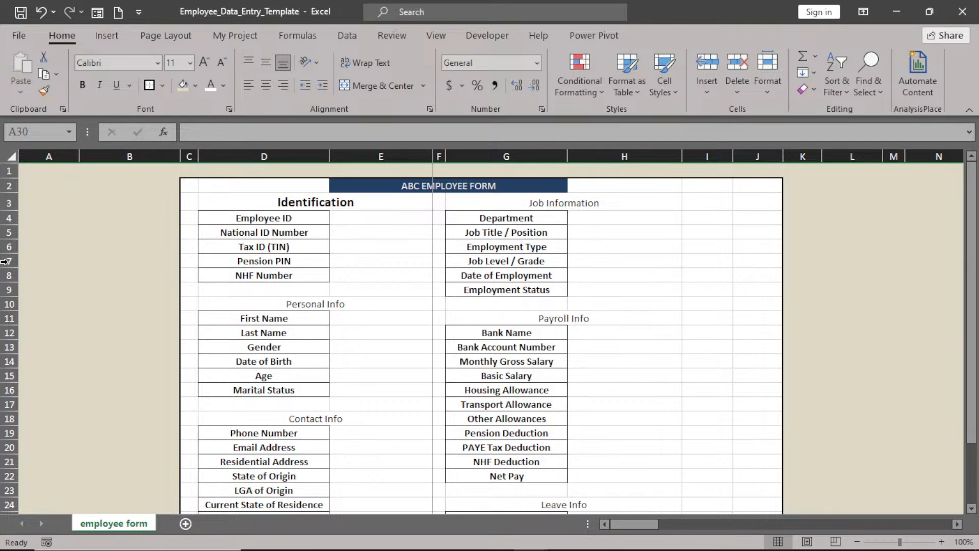
pyautogui.click(6, 186)
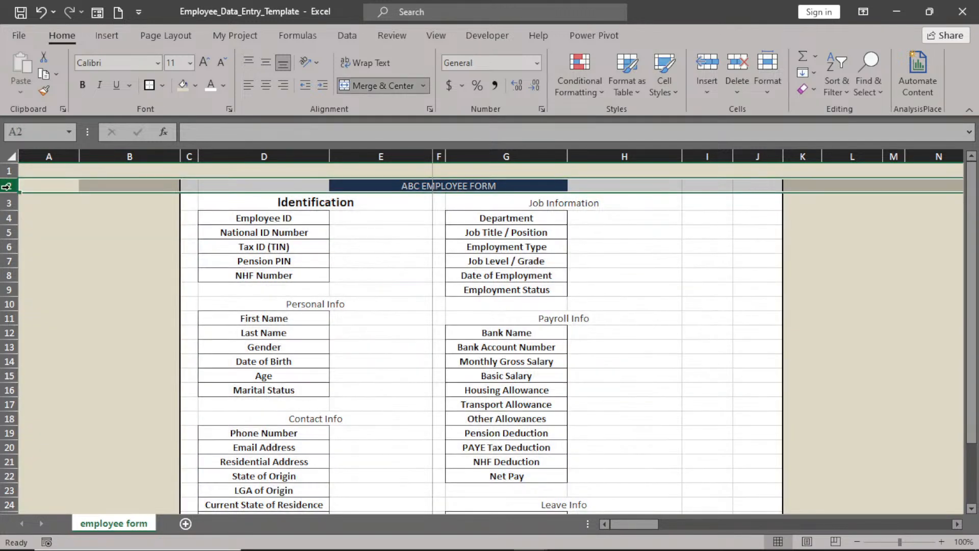
pyautogui.rightClick(7, 186)
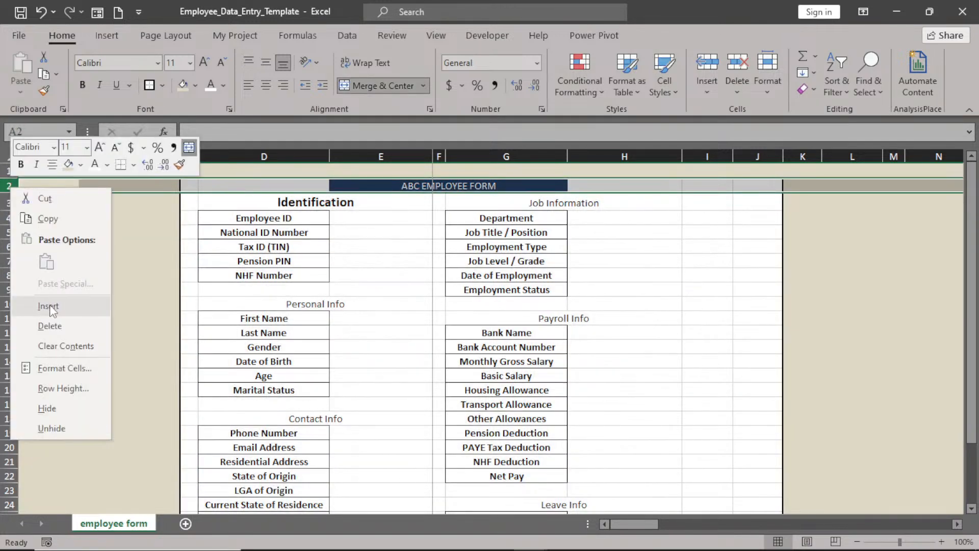
pyautogui.click(48, 306)
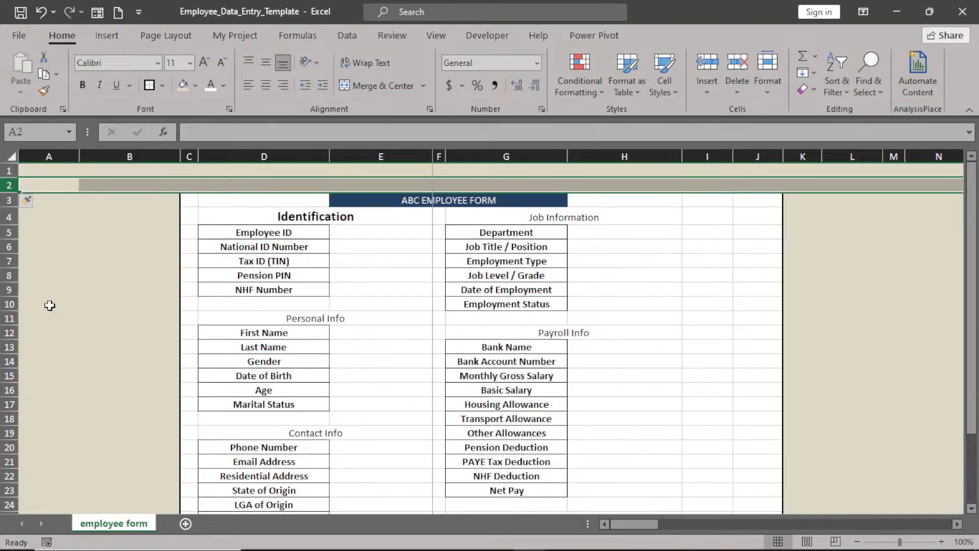
pyautogui.hotkey('ctrl', 'z')
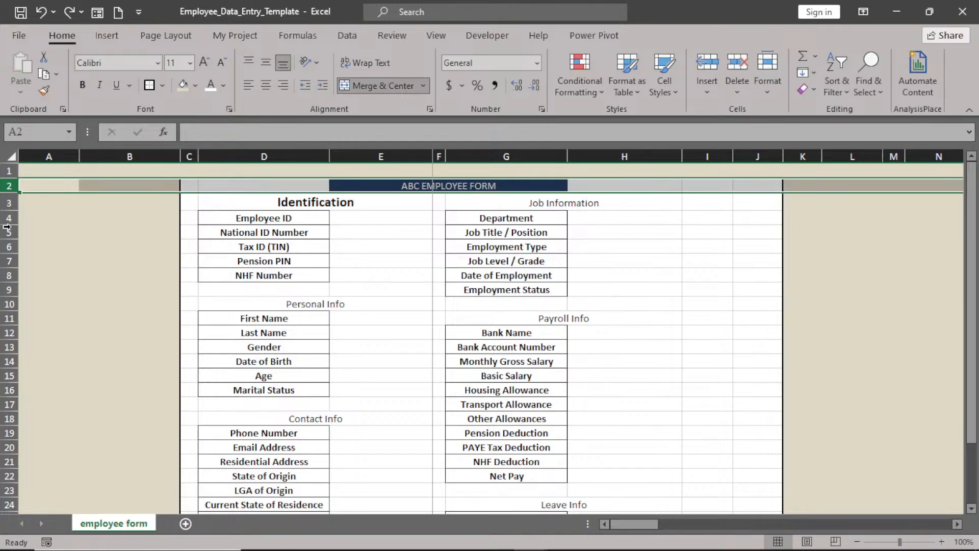
# Insert a blank row beneath the title row and remove the fill color from cells E3:G3.
pyautogui.click(7, 202)
pyautogui.rightClick(9, 203)
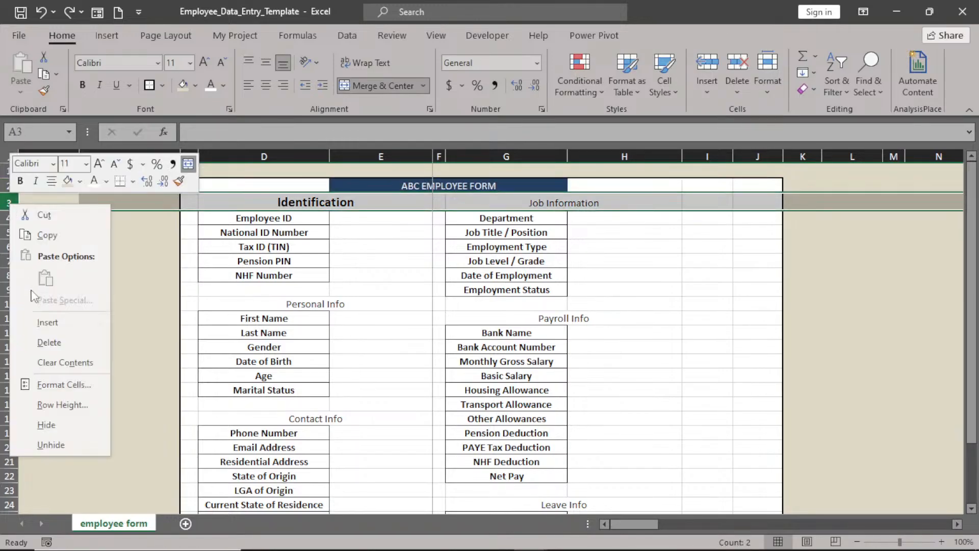
pyautogui.click(48, 323)
pyautogui.click(376, 210)
pyautogui.moveTo(376, 199); pyautogui.dragTo(514, 200)
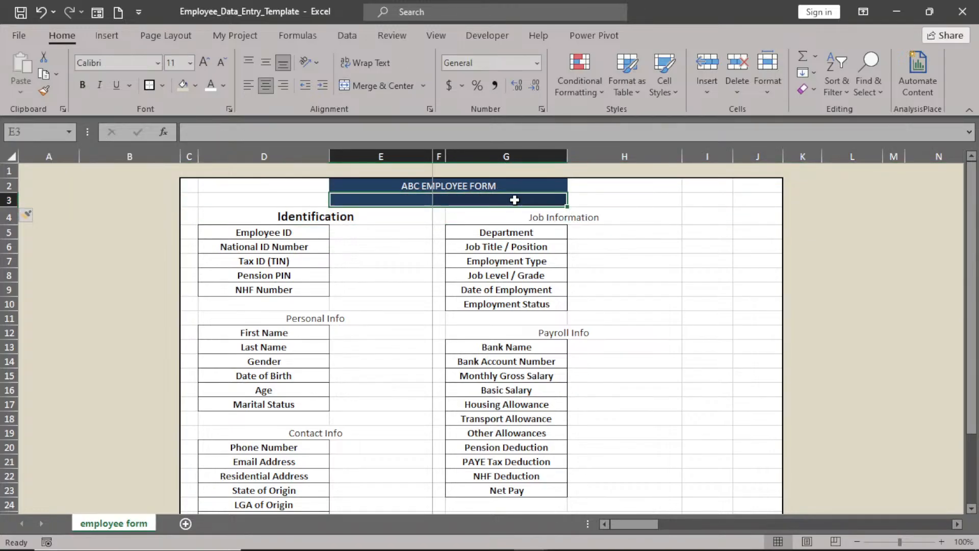
pyautogui.click(195, 85)
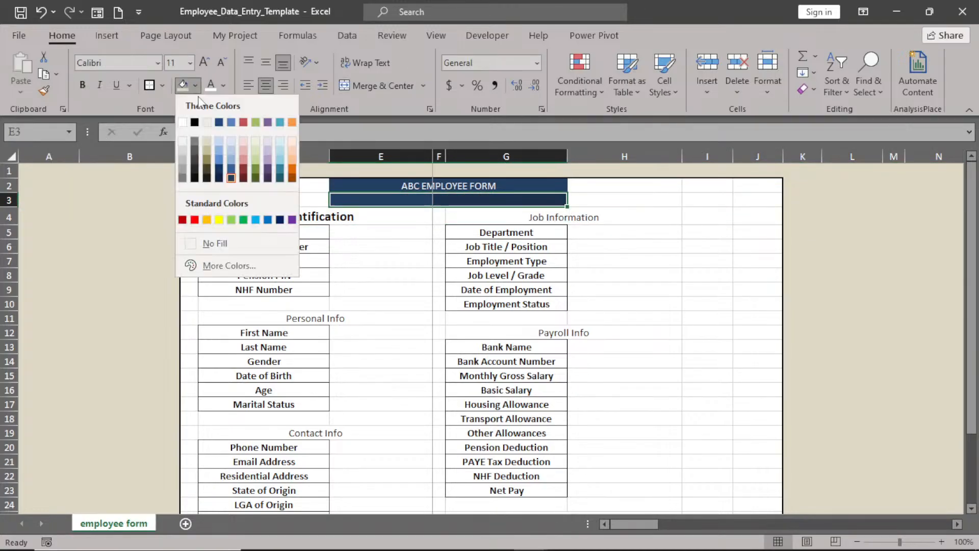
pyautogui.click(246, 250)
pyautogui.click(367, 259)
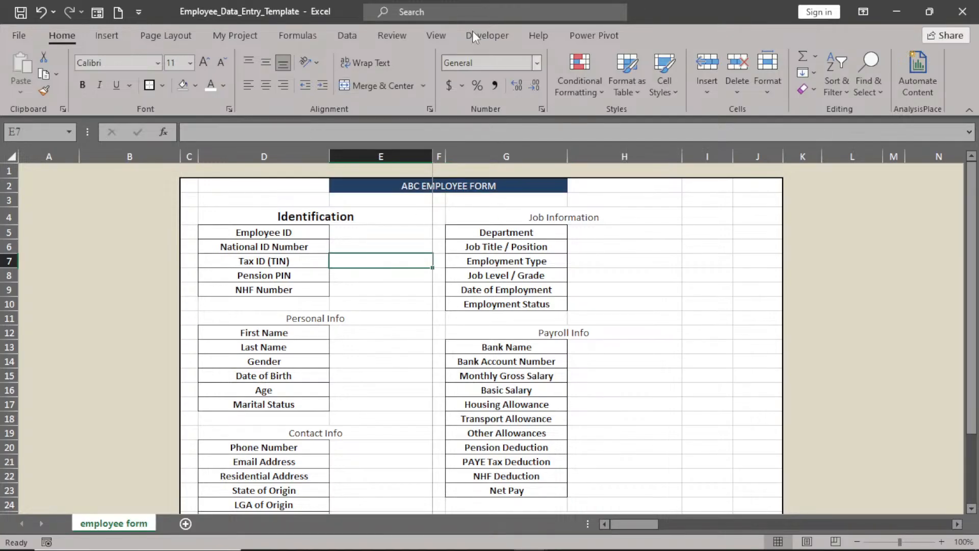
# Unfreeze the worksheet's panes to remove the dividing line between columns E and F.
pyautogui.click(418, 155)
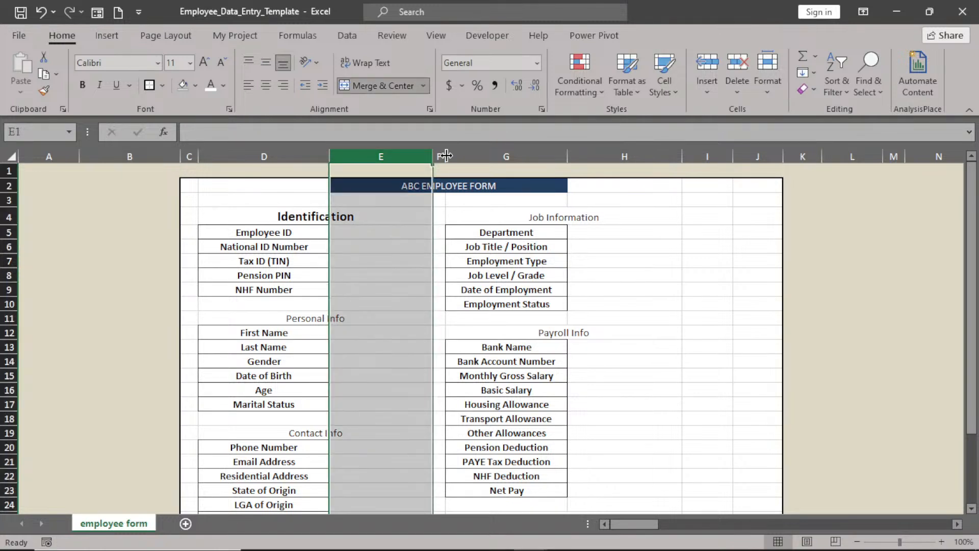
pyautogui.click(441, 156)
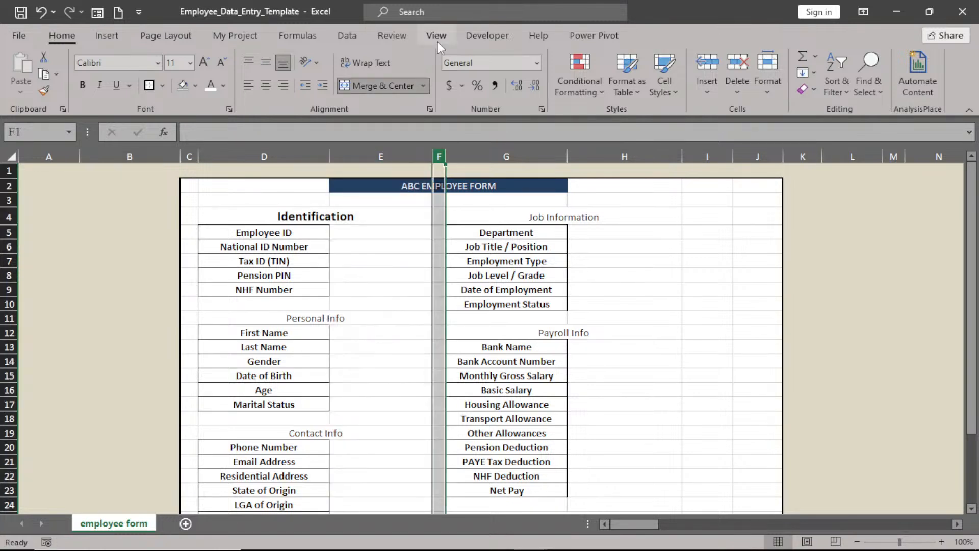
pyautogui.click(437, 41)
pyautogui.click(485, 86)
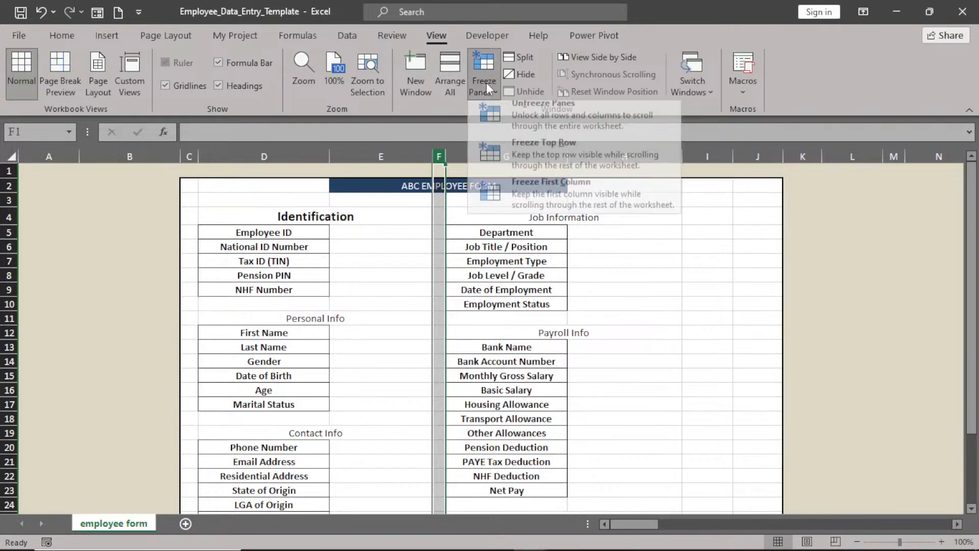
pyautogui.click(525, 124)
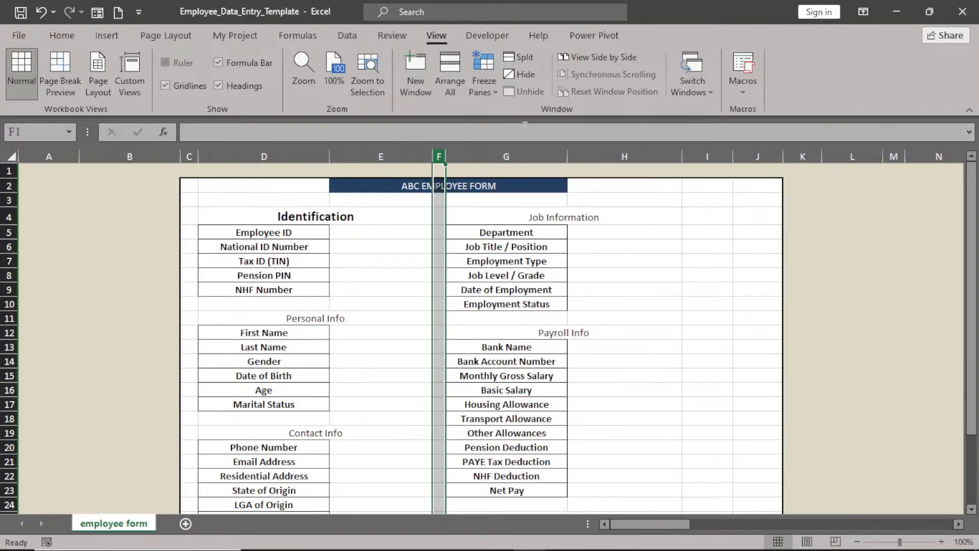
pyautogui.click(423, 275)
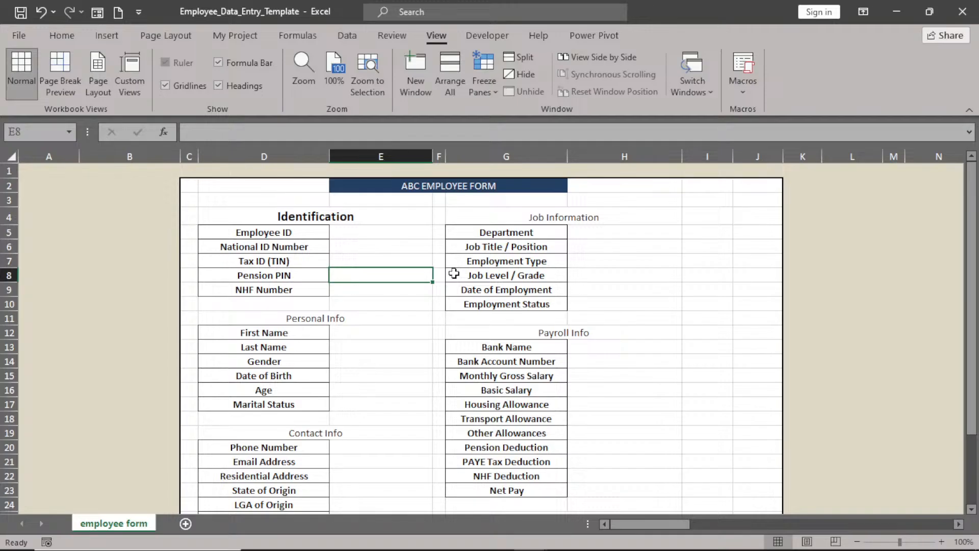
# Increase the font size of the ABC EMPLOYEE FORM title to 14 and make it bold.
pyautogui.click(428, 186)
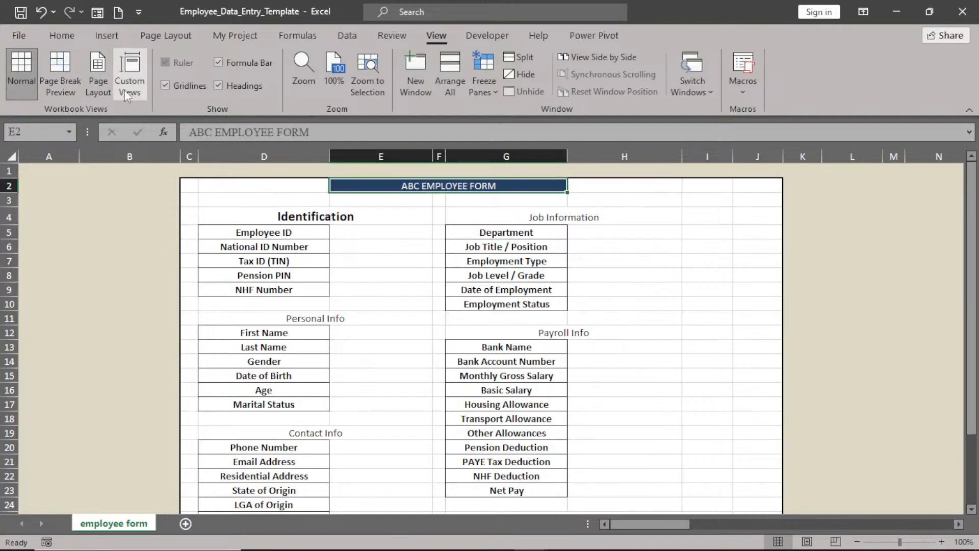
pyautogui.click(61, 35)
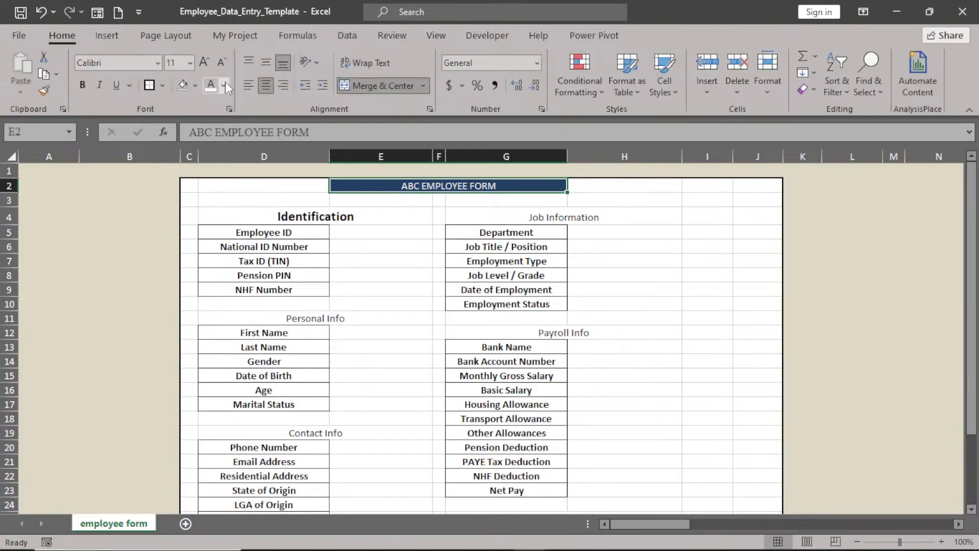
pyautogui.click(204, 62)
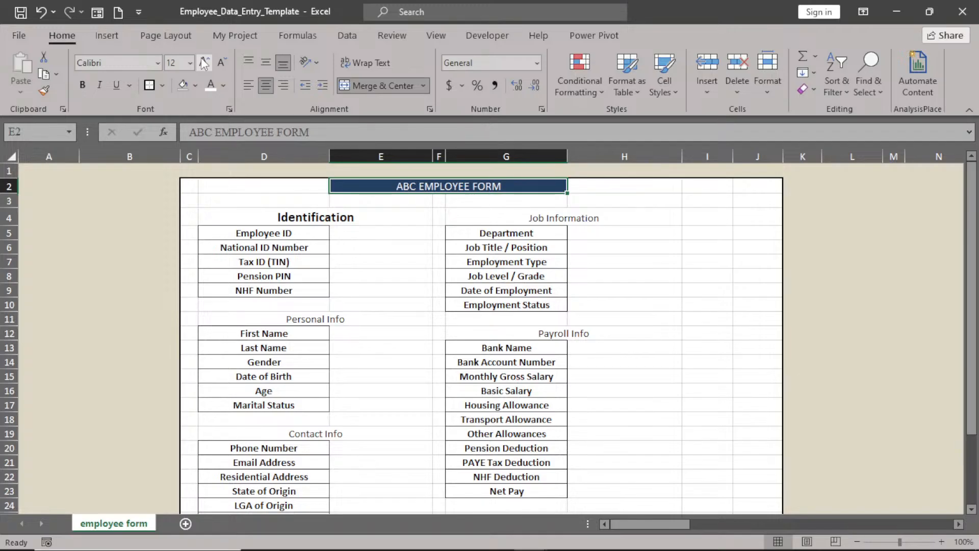
pyautogui.click(204, 62)
pyautogui.click(83, 85)
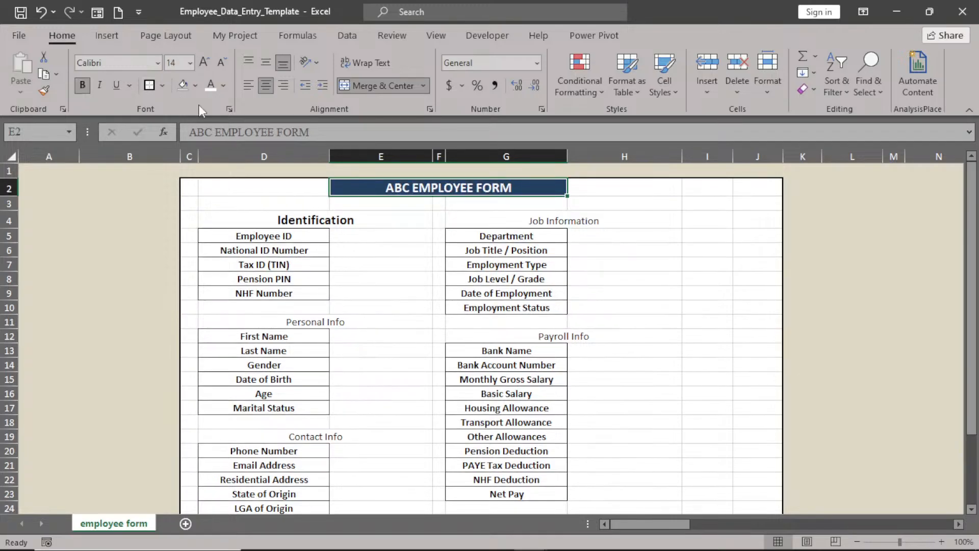
pyautogui.click(332, 296)
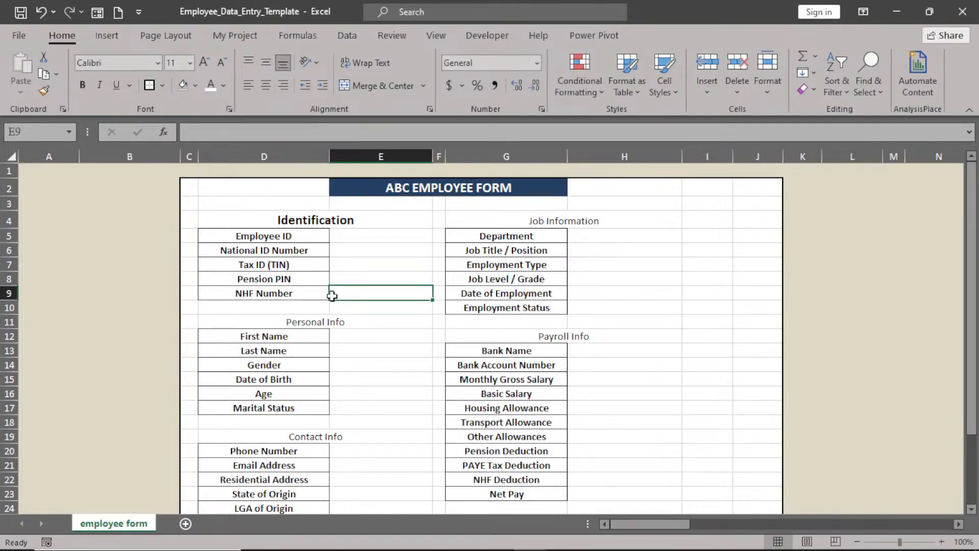
# Fill the merged Identification heading in row 4 with a light blue theme color.
pyautogui.click(311, 218)
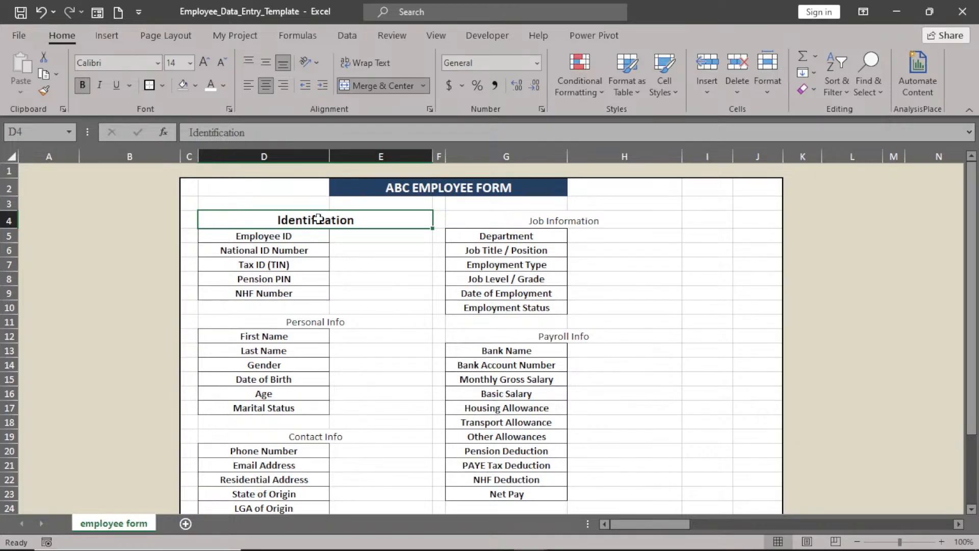
pyautogui.click(195, 85)
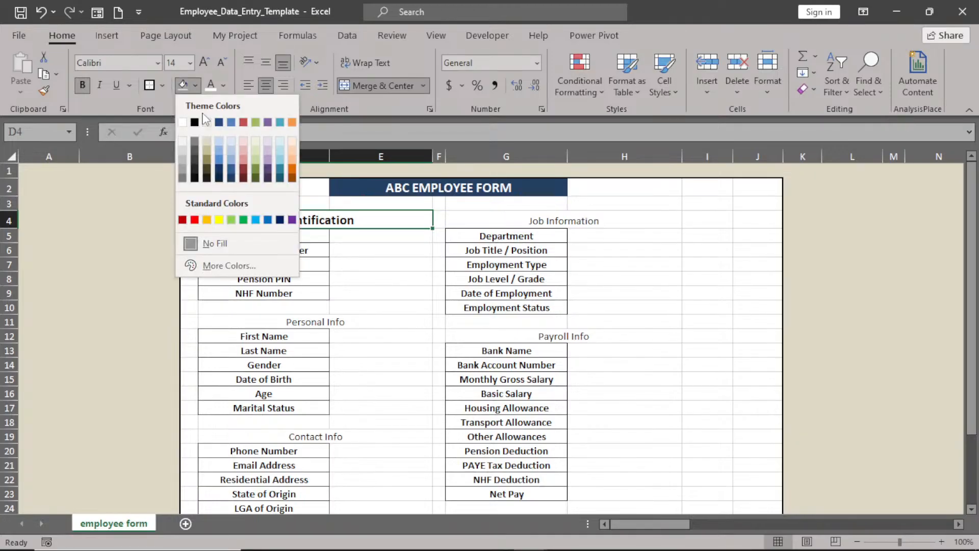
pyautogui.click(232, 158)
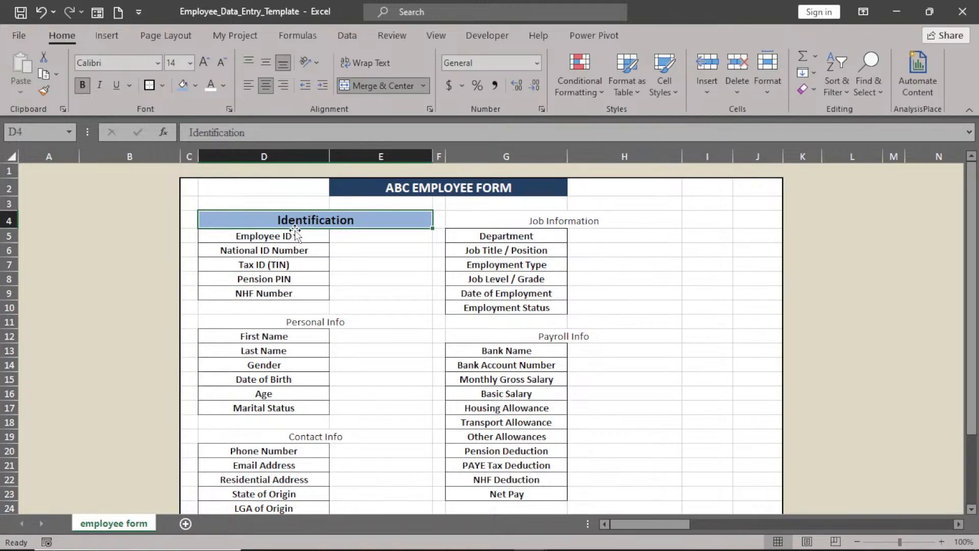
pyautogui.click(323, 325)
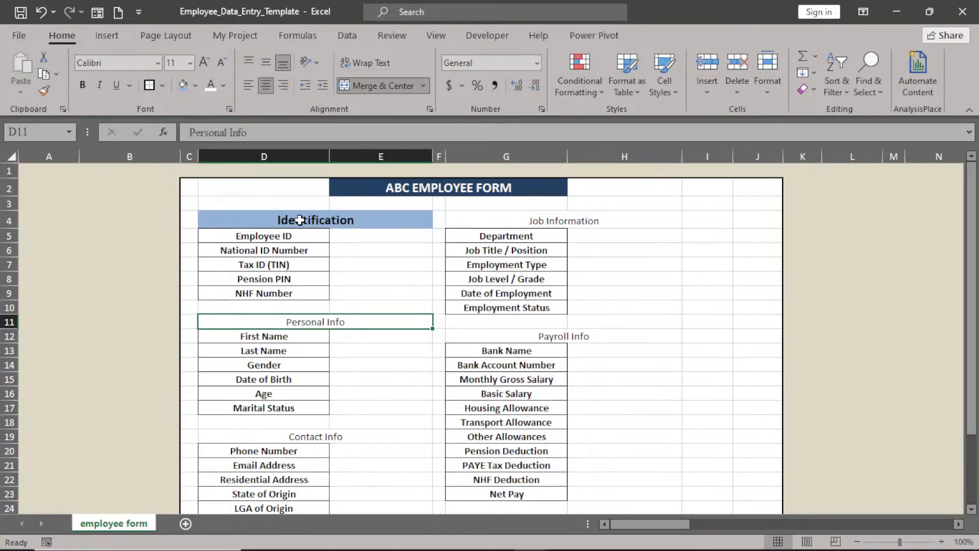
pyautogui.click(270, 225)
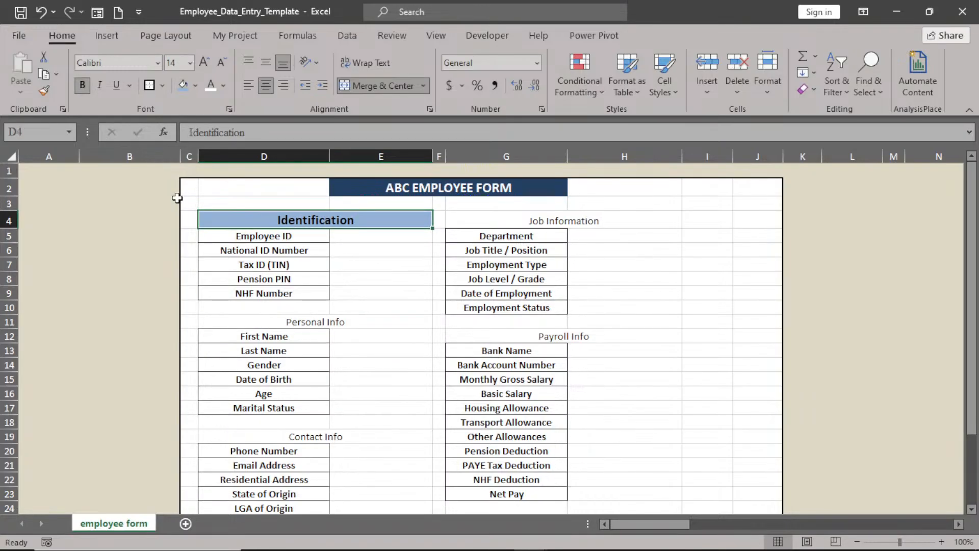
# Copy the Identification heading's formatting to the Personal Info, Contact Info, Payroll Info, Job Information and Leave Info headings.
pyautogui.click(44, 92)
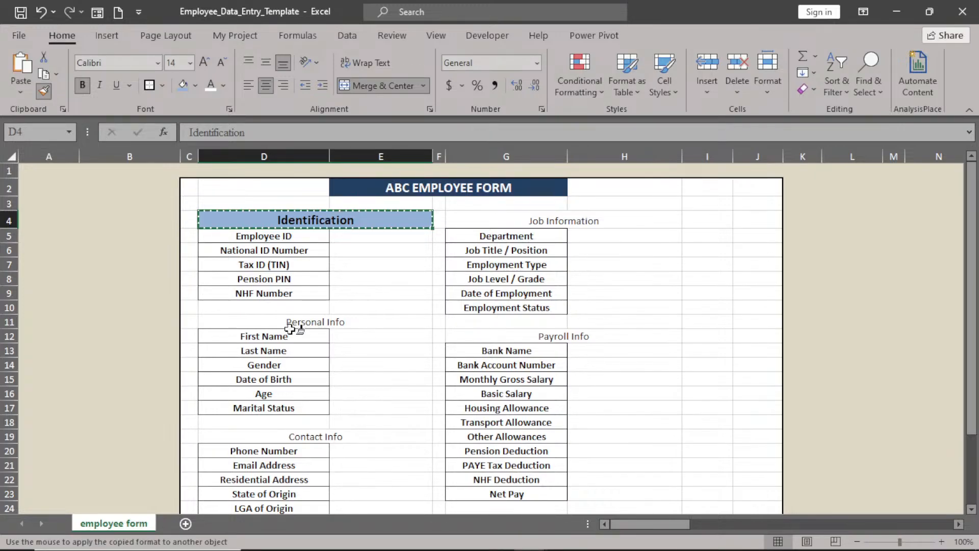
pyautogui.click(290, 325)
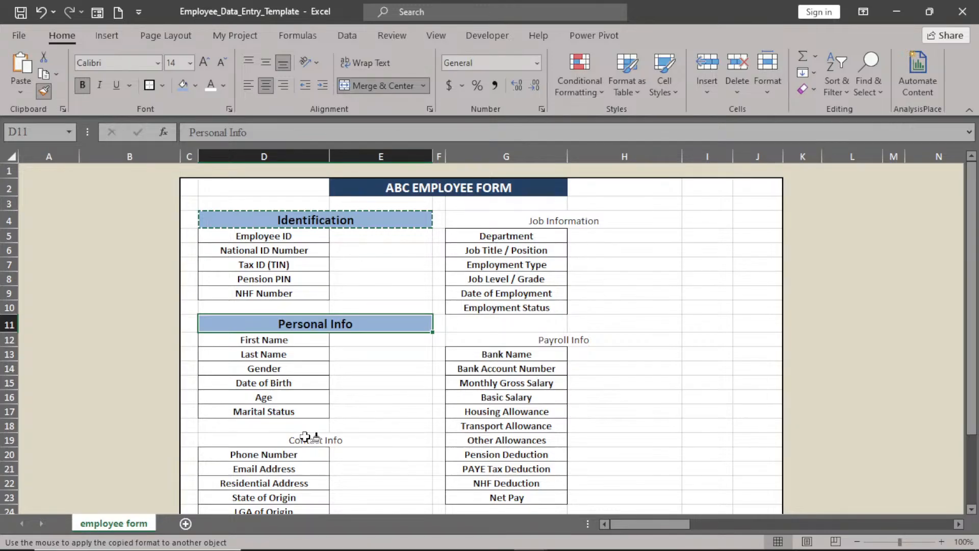
pyautogui.click(305, 437)
pyautogui.click(534, 338)
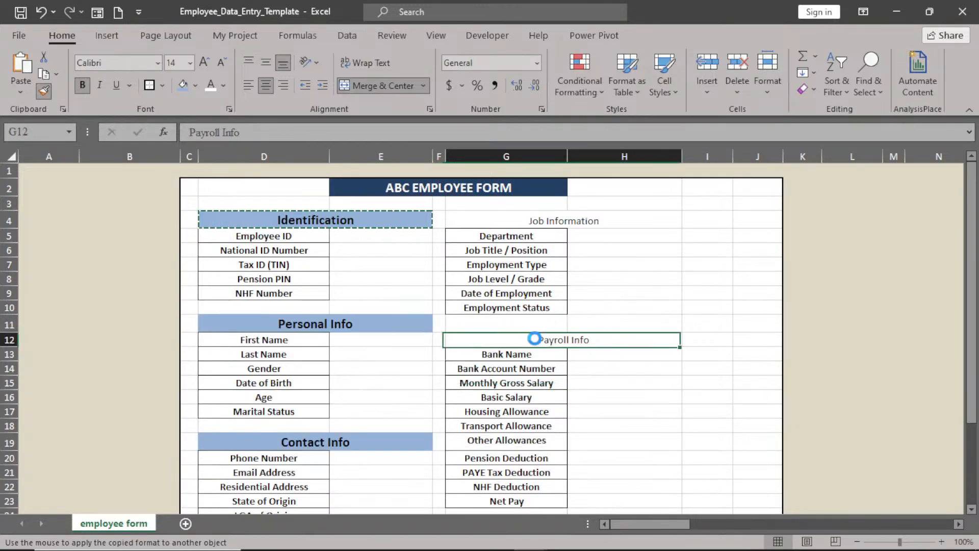
pyautogui.click(563, 220)
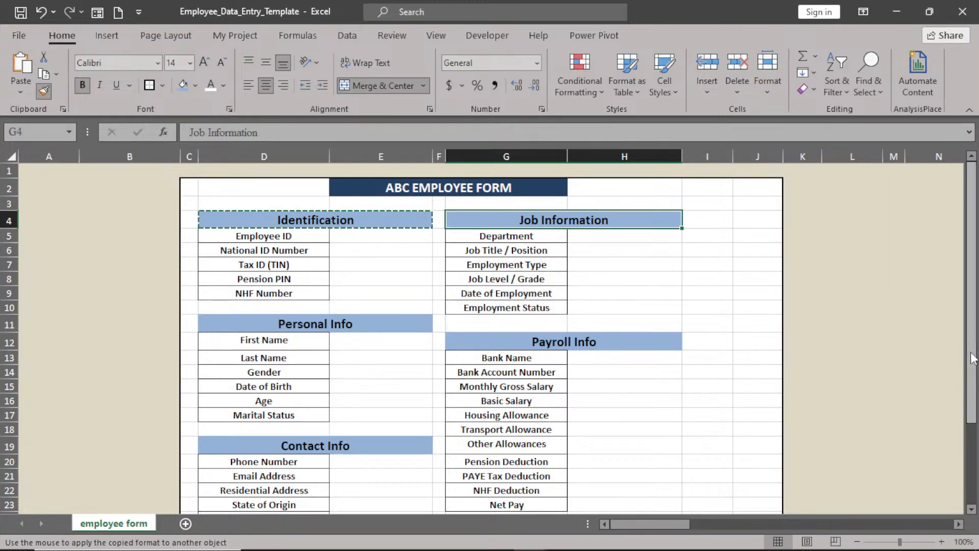
pyautogui.moveTo(973, 358); pyautogui.dragTo(972, 433)
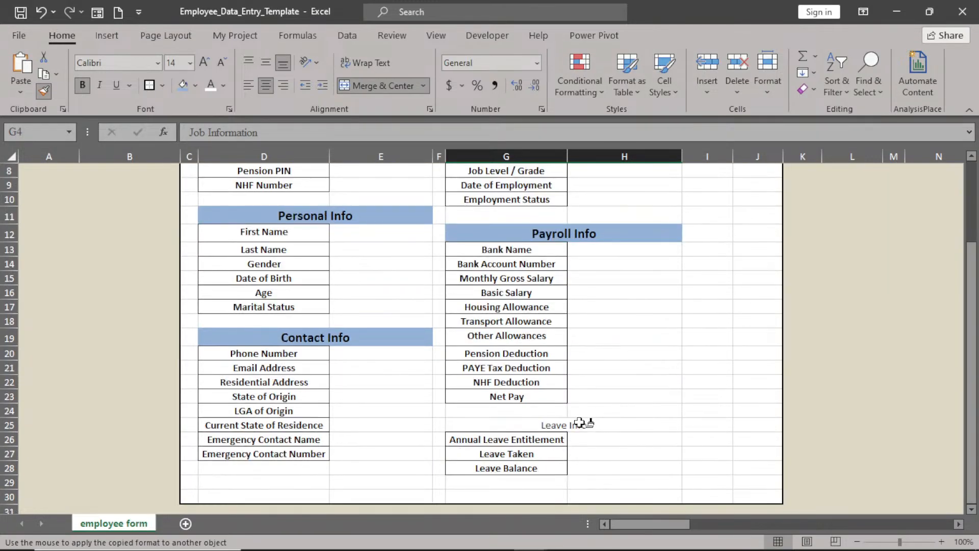
pyautogui.click(580, 424)
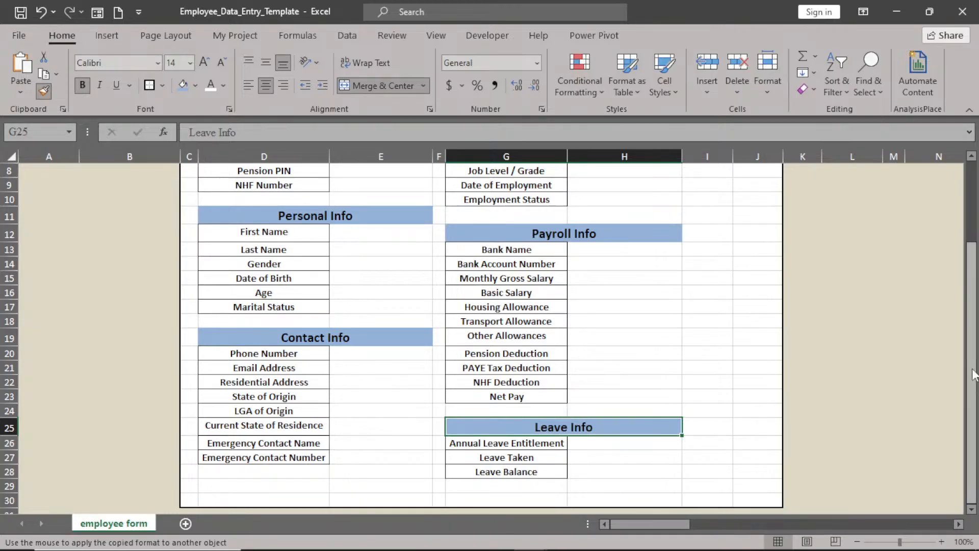
# Fill the Identification field labels in D5:D9 with a dark blue theme color.
pyautogui.moveTo(974, 375); pyautogui.dragTo(959, 306)
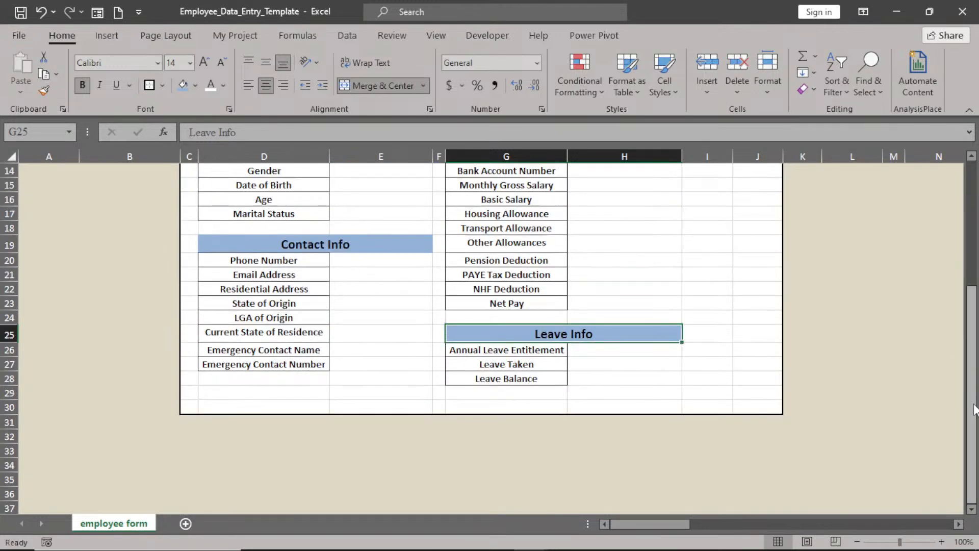
pyautogui.moveTo(973, 407); pyautogui.dragTo(975, 156)
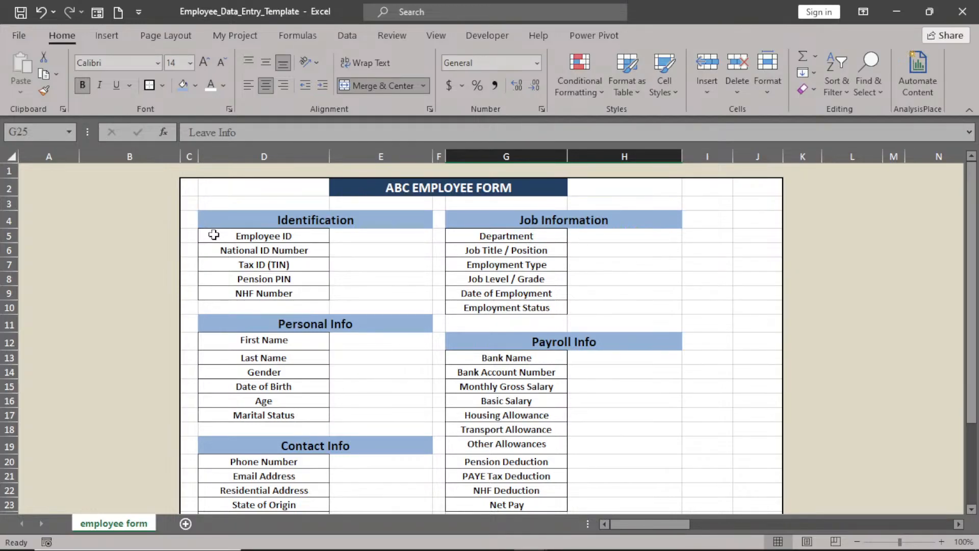
pyautogui.moveTo(214, 234); pyautogui.dragTo(301, 288)
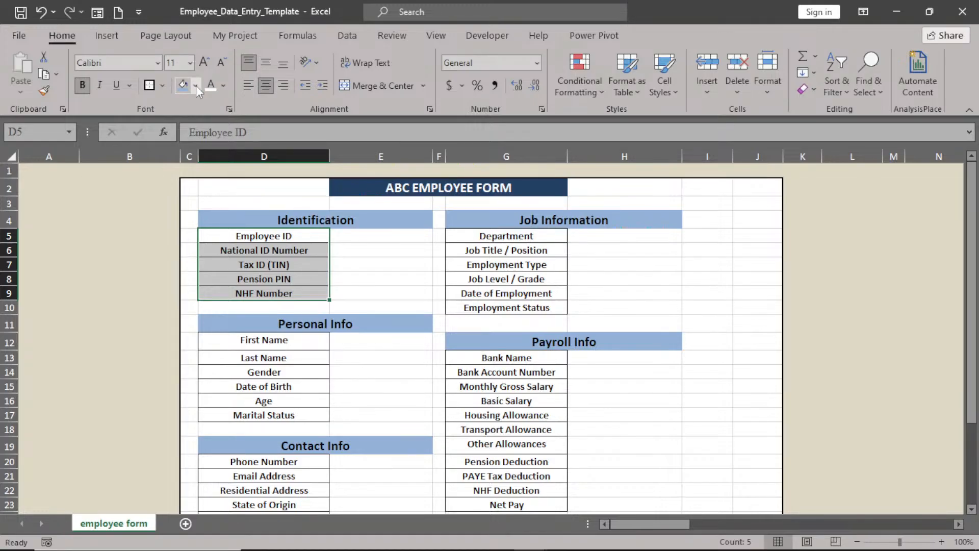
pyautogui.click(196, 85)
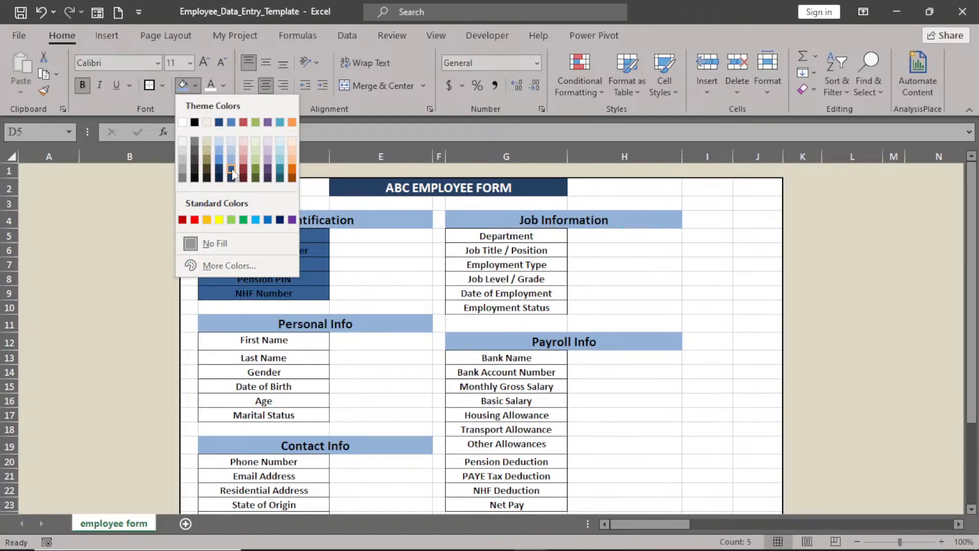
pyautogui.click(232, 171)
# Give the Identification labels in D5:D9 white outline and inside borders.
pyautogui.click(163, 90)
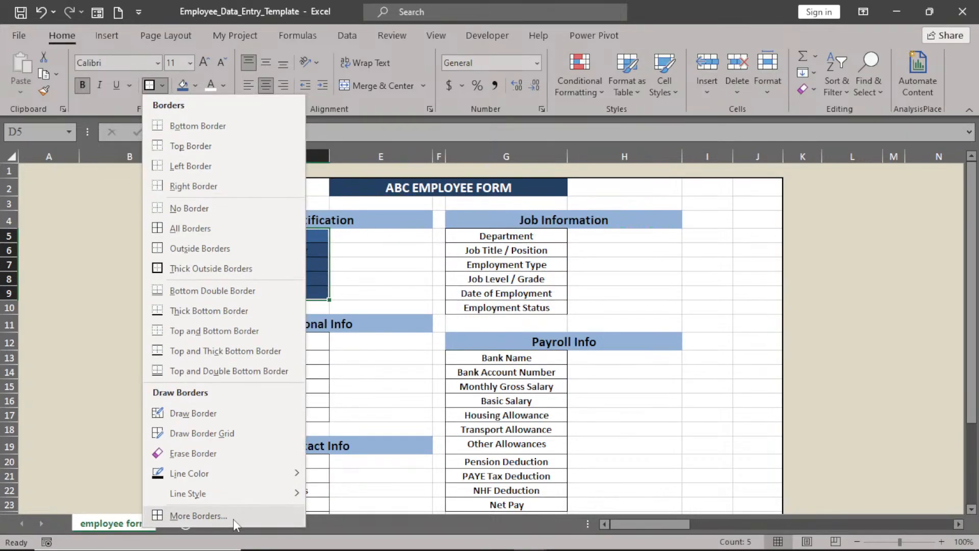
pyautogui.click(233, 516)
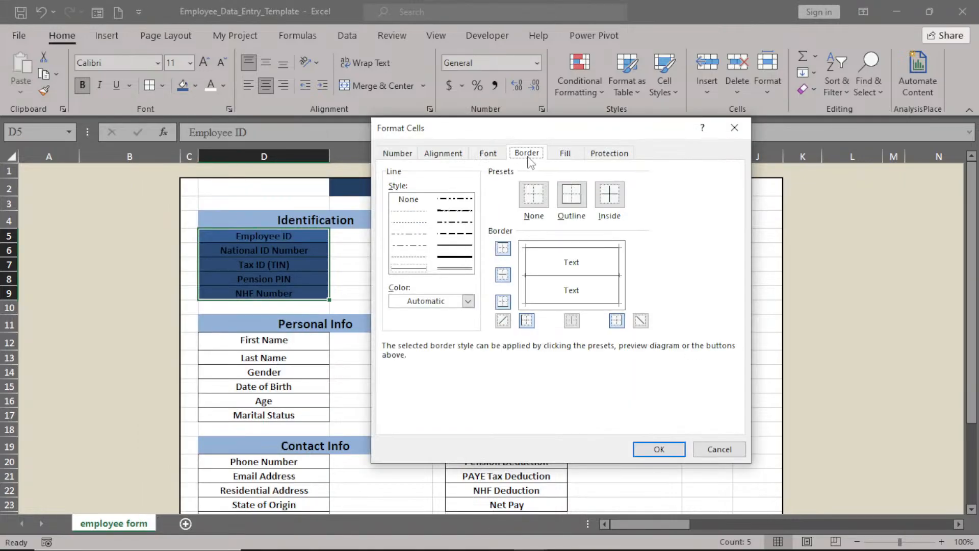
pyautogui.click(465, 301)
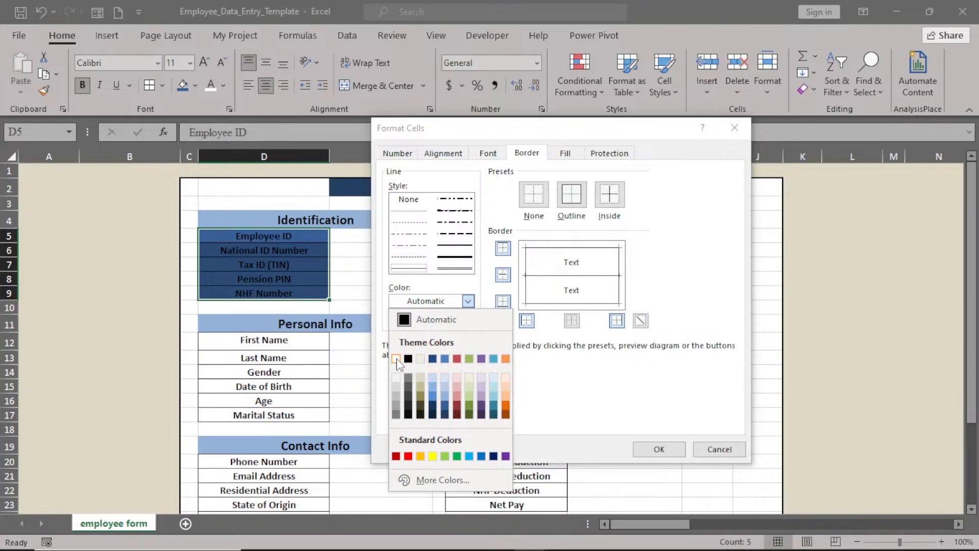
pyautogui.click(396, 358)
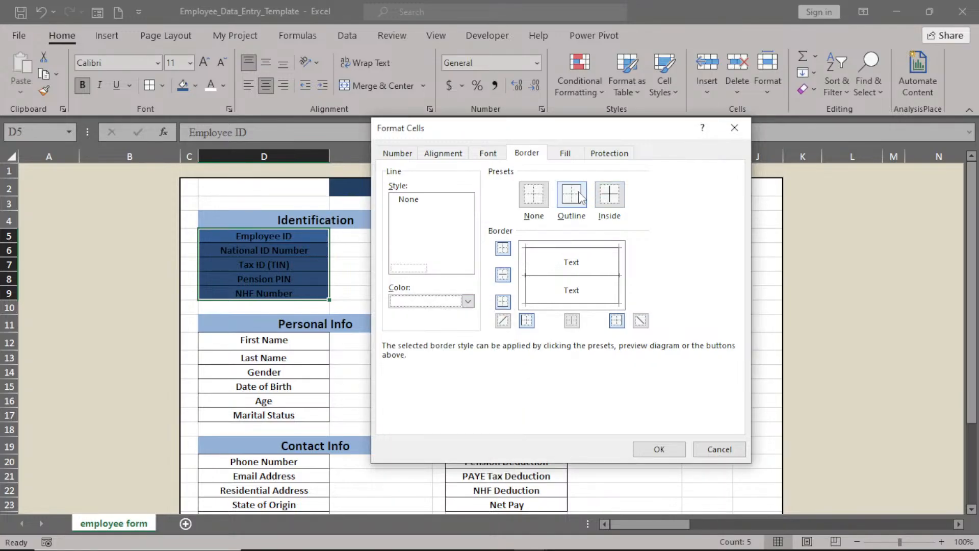
pyautogui.click(575, 196)
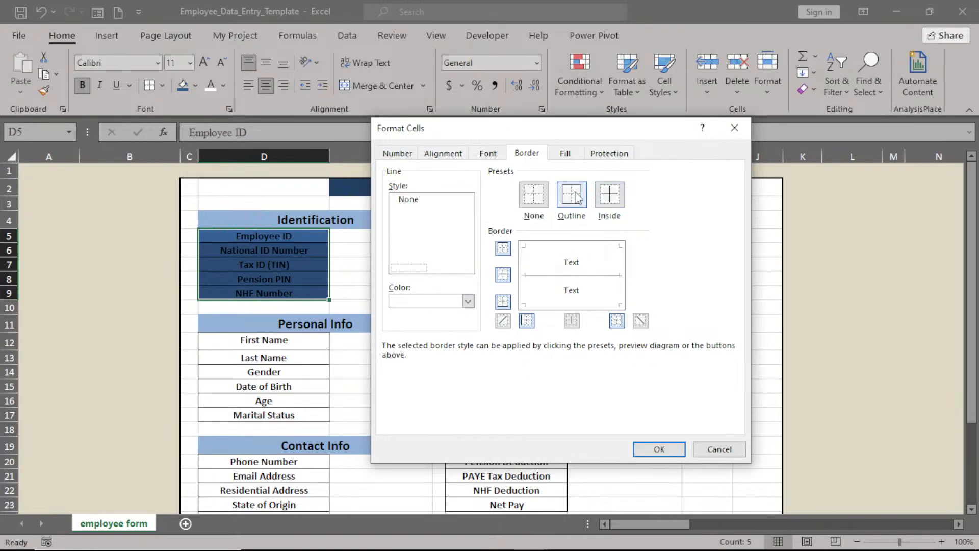
pyautogui.click(609, 194)
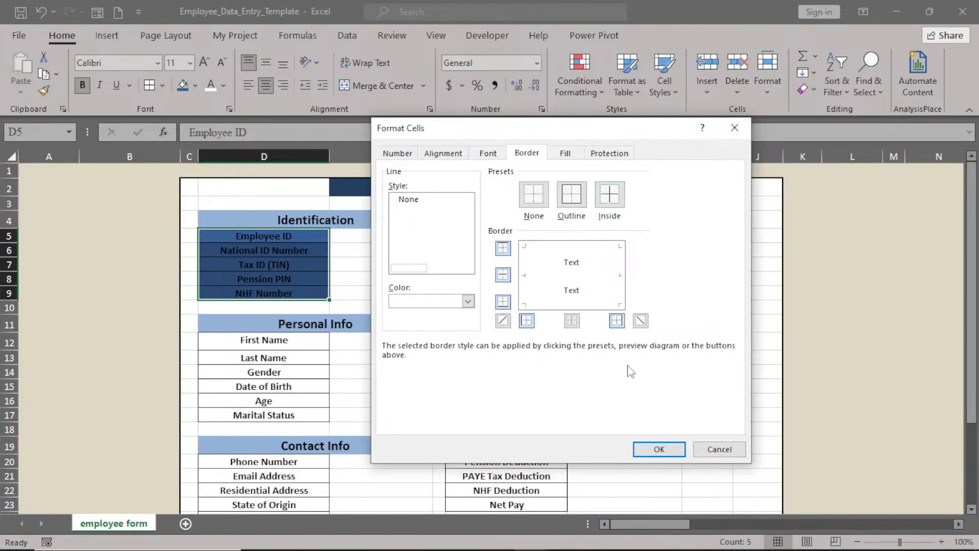
pyautogui.click(659, 449)
pyautogui.click(276, 340)
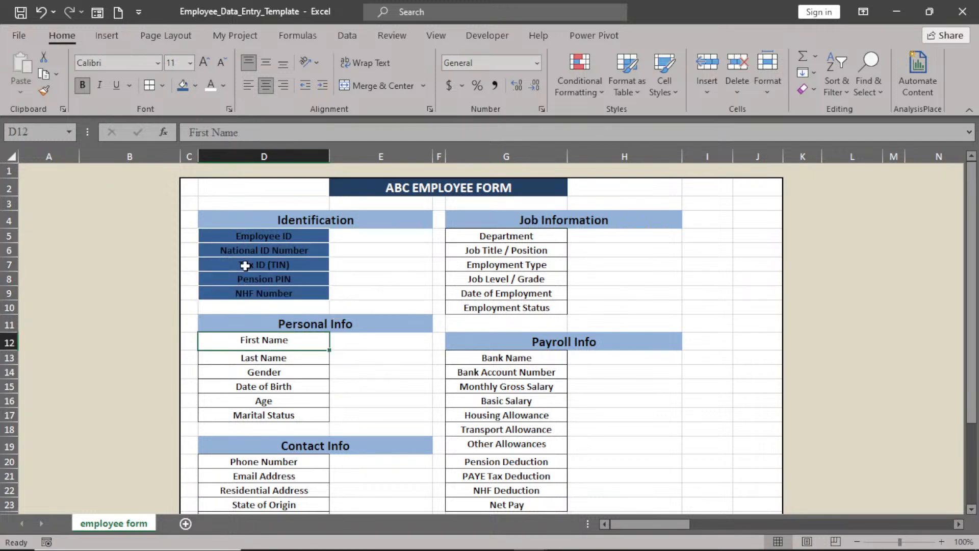
# Try to copy the Identification labels' formatting onto the Personal Info labels with Format Painter, and undo the result.
pyautogui.moveTo(245, 236); pyautogui.dragTo(247, 292)
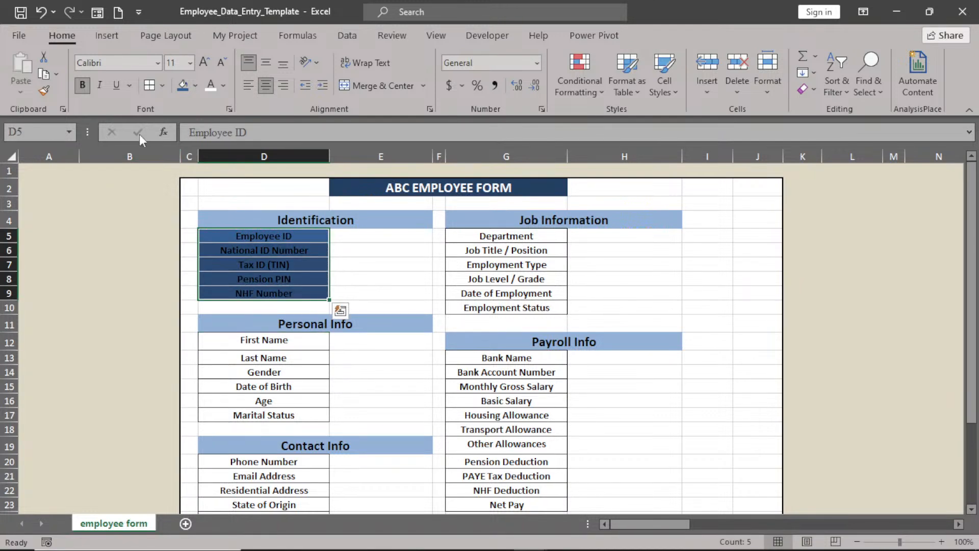
pyautogui.click(42, 90)
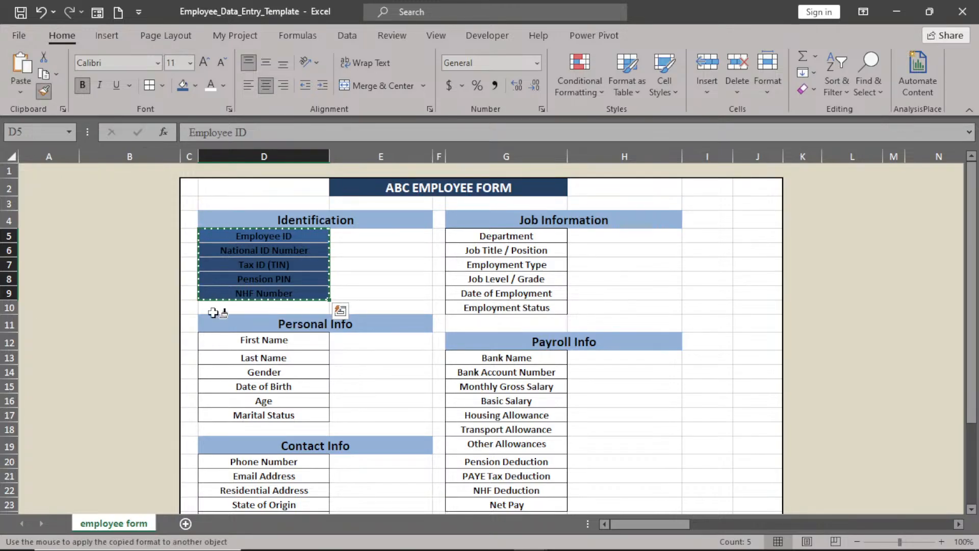
pyautogui.click(250, 339)
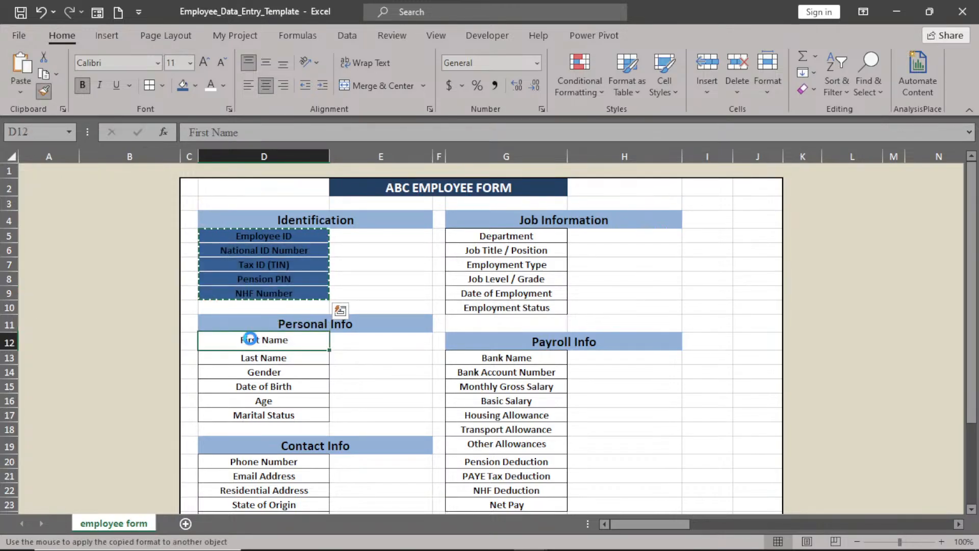
pyautogui.moveTo(250, 339)
pyautogui.mouseDown()
pyautogui.moveTo(259, 417)
pyautogui.moveTo(387, 477)
pyautogui.mouseUp()
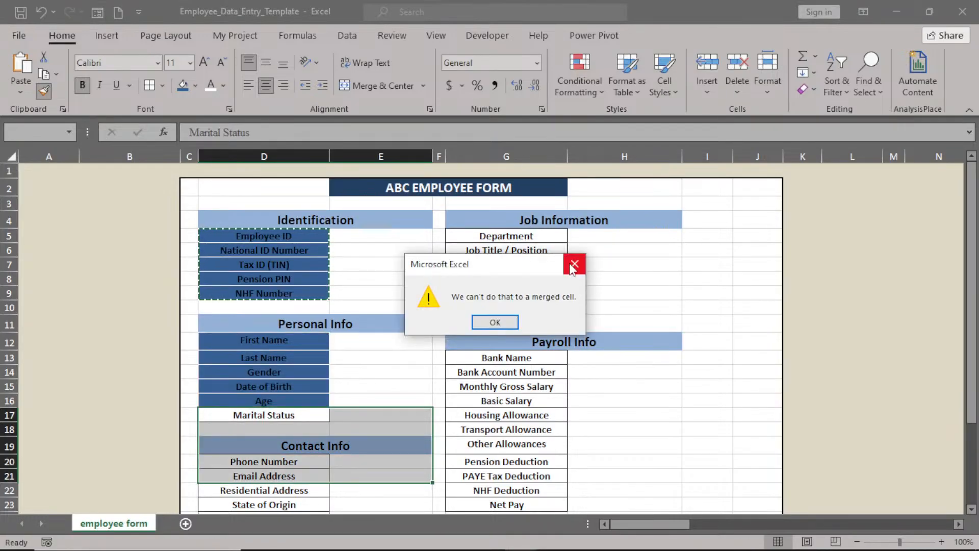
pyautogui.click(573, 264)
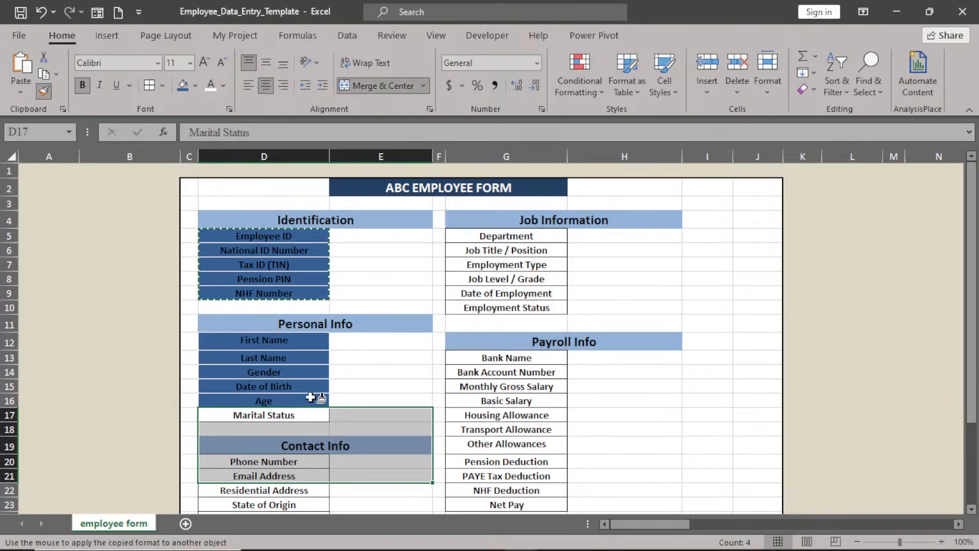
pyautogui.hotkey('ctrl', 'z')
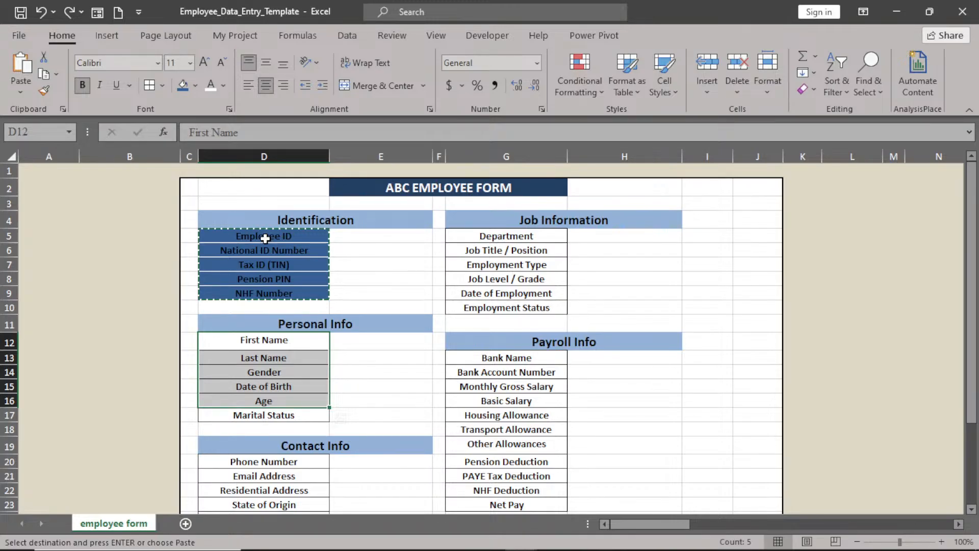
# Change the font color of the Identification labels in D5:D9 to white.
pyautogui.moveTo(264, 238); pyautogui.dragTo(265, 294)
pyautogui.click(208, 87)
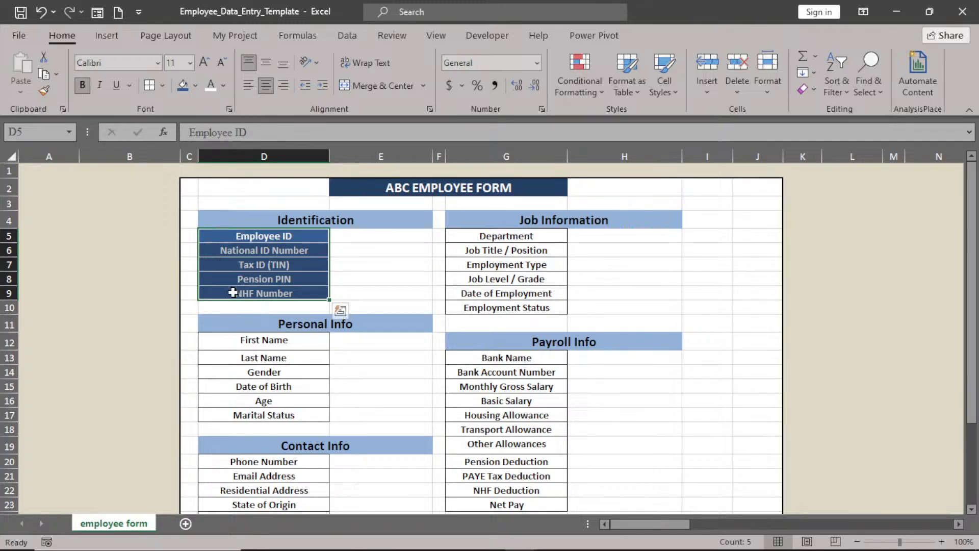
pyautogui.click(236, 337)
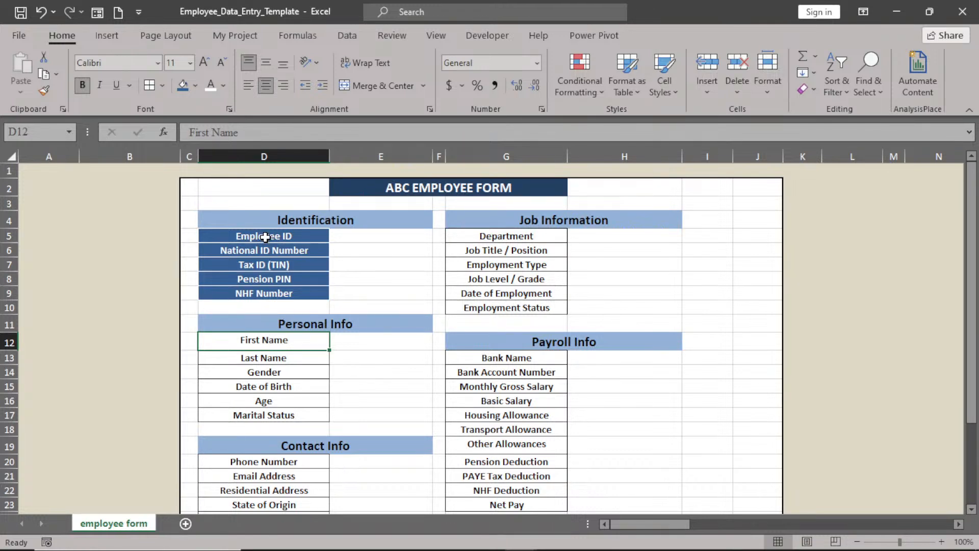
# Copy the formatting of D5:D9 with Format Painter to the label cells D12:D16, G5:G9, G13:G17, D20:D24 and G18:G22.
pyautogui.moveTo(265, 237); pyautogui.dragTo(264, 293)
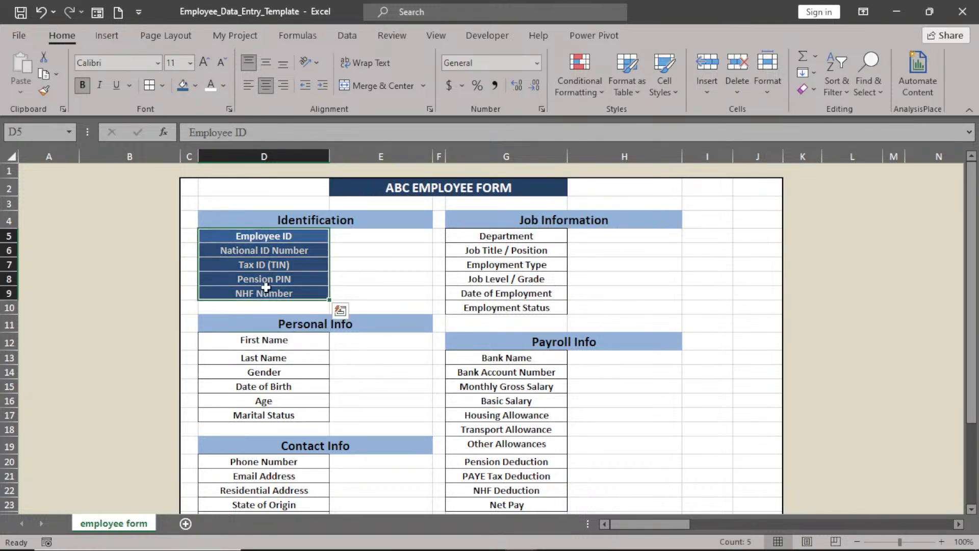
pyautogui.click(44, 90)
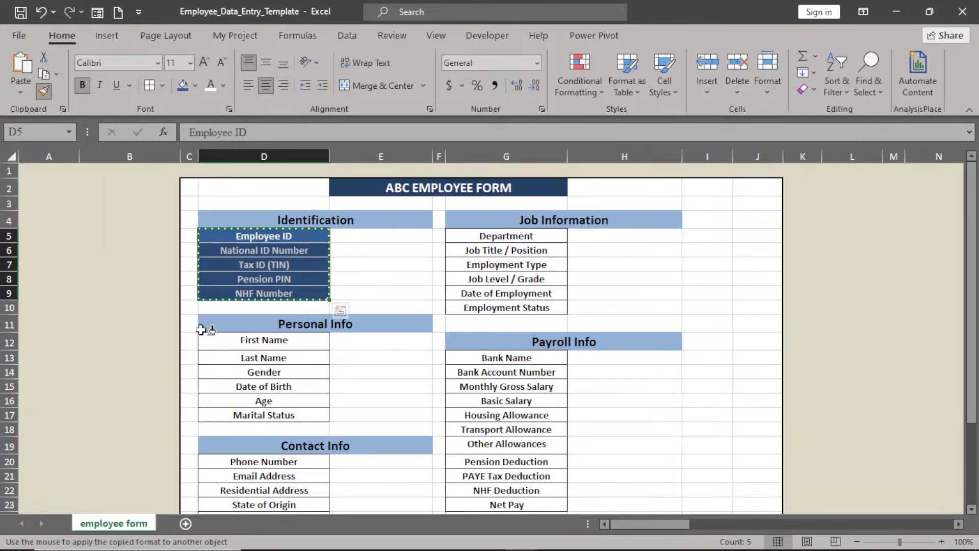
pyautogui.moveTo(240, 341); pyautogui.dragTo(264, 400)
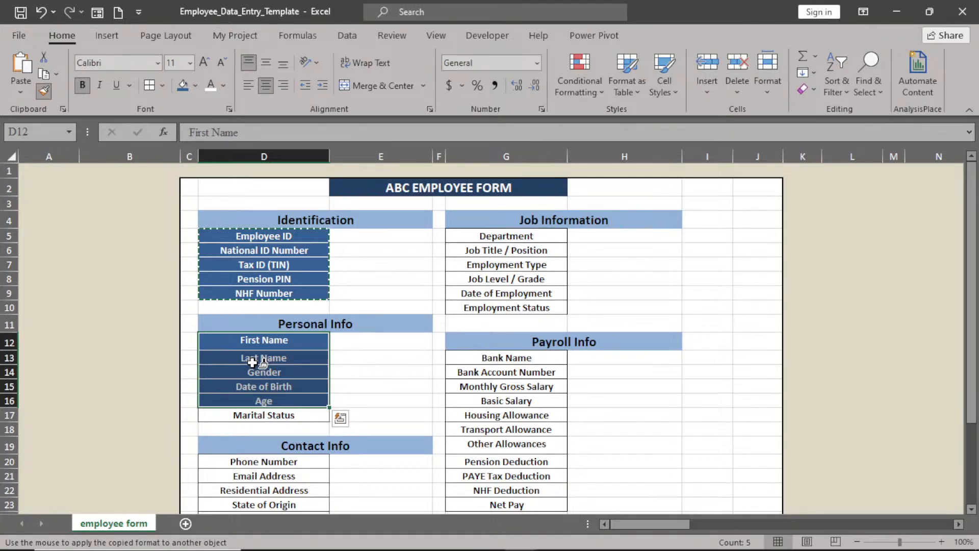
pyautogui.click(509, 236)
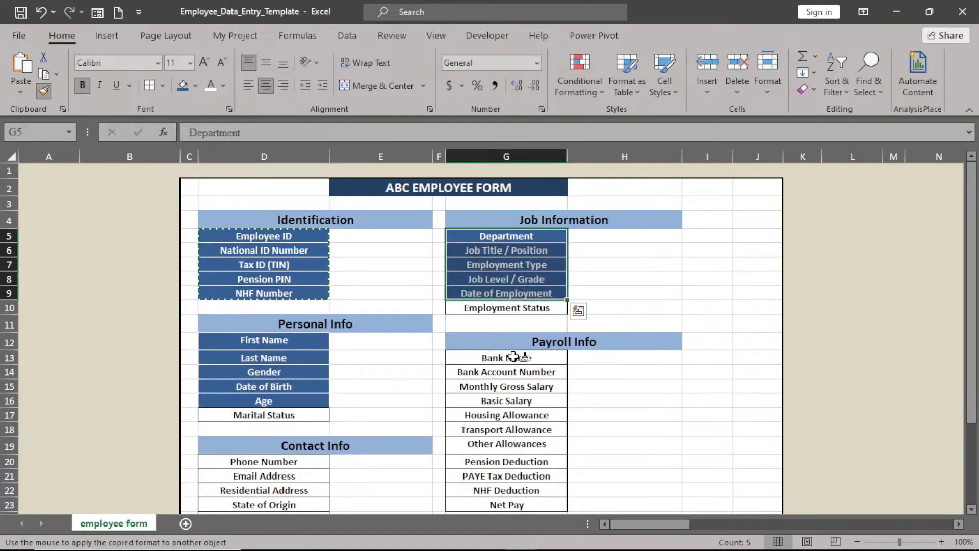
pyautogui.click(513, 356)
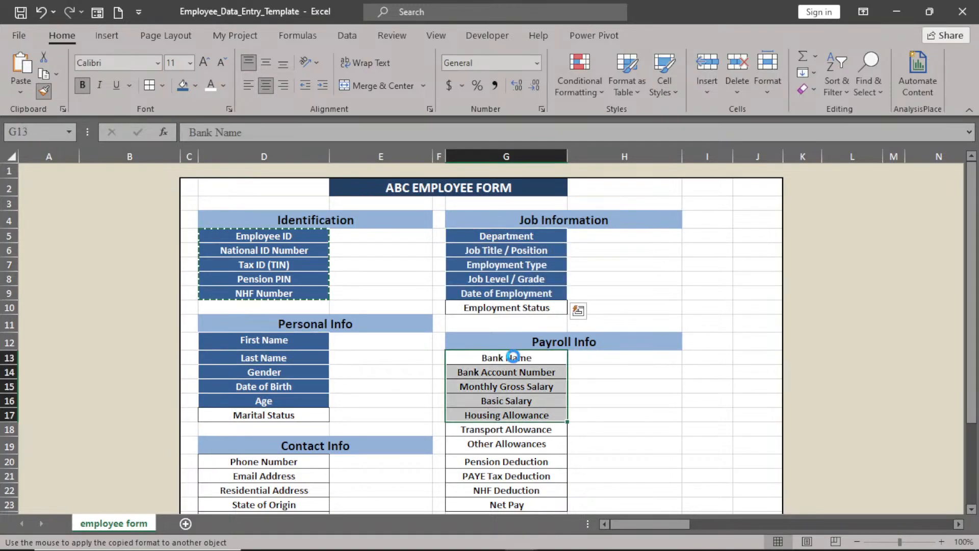
pyautogui.click(281, 462)
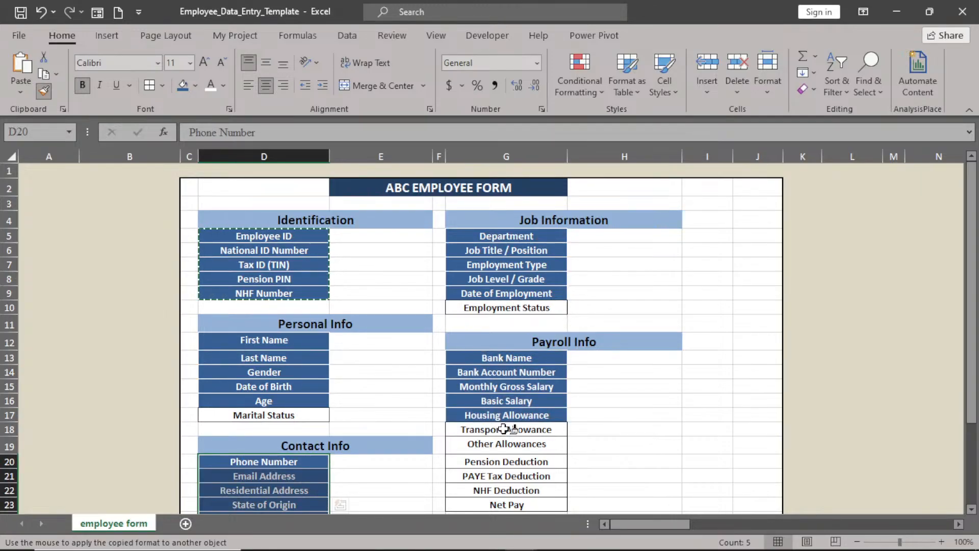
pyautogui.click(504, 429)
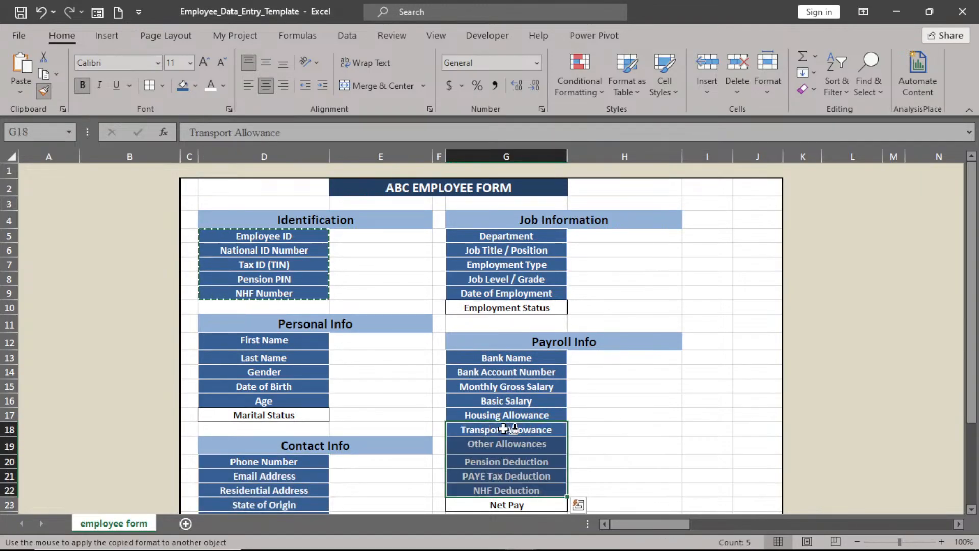
pyautogui.press('Escape')
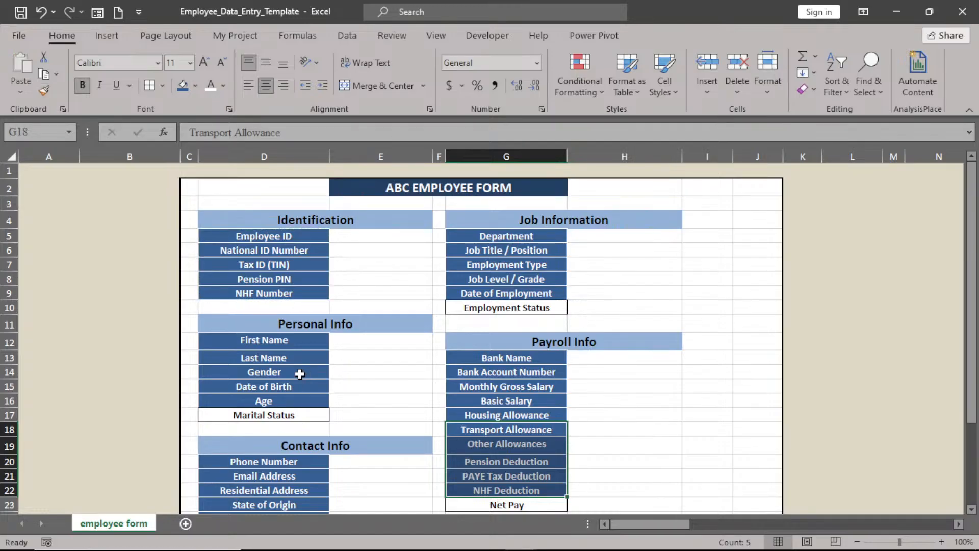
# Copy the Date of Birth label's formatting with Format Painter to the Marital Status, Employment Status and Net Pay labels in D17, G10 and G23.
pyautogui.click(276, 387)
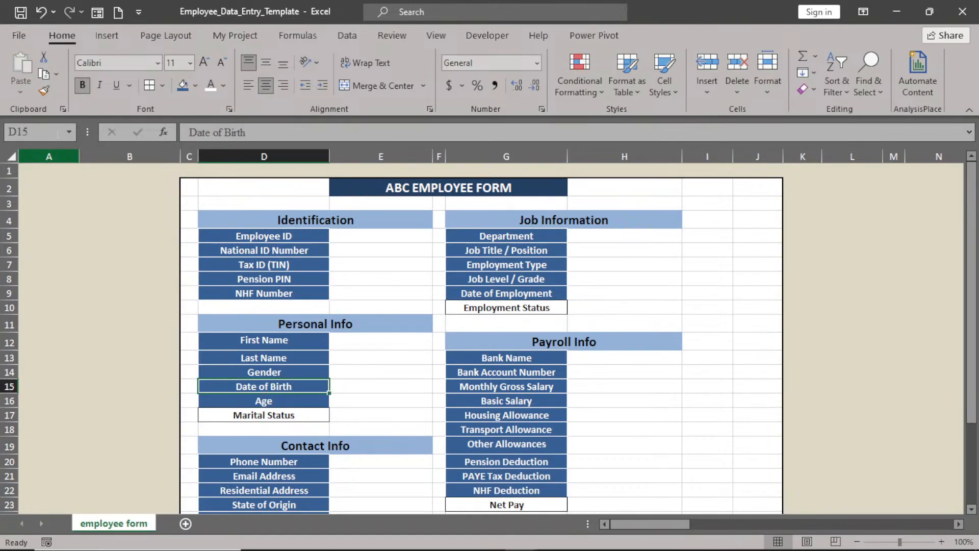
pyautogui.click(44, 91)
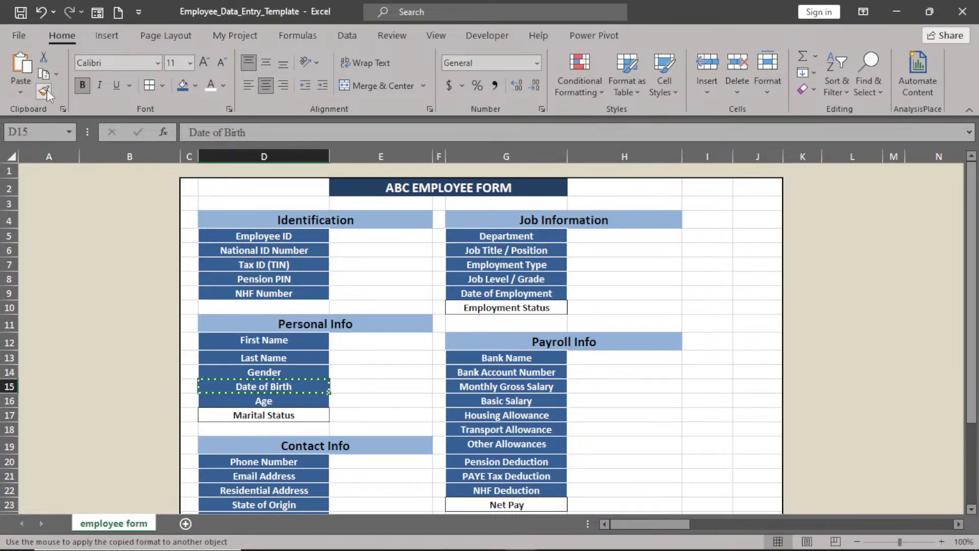
pyautogui.click(45, 90)
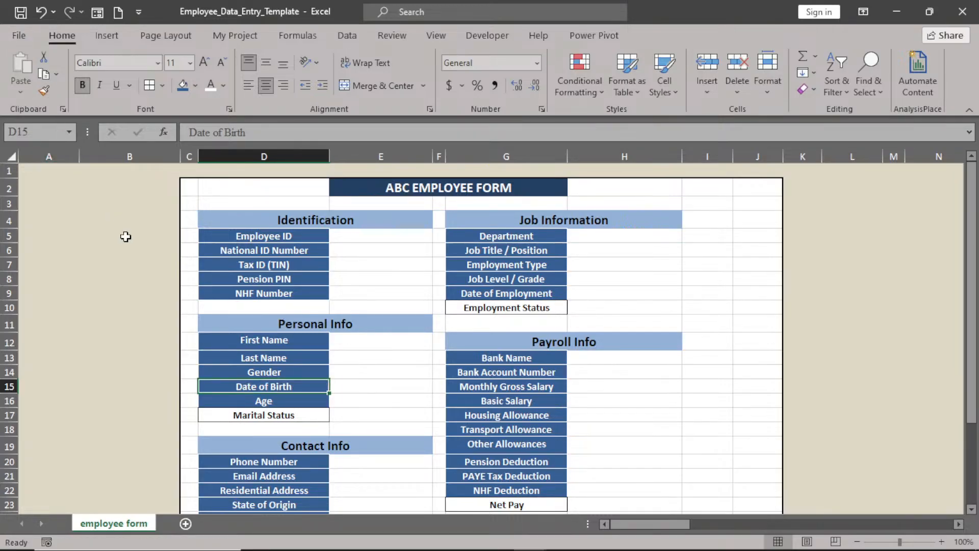
pyautogui.click(46, 90)
pyautogui.click(279, 415)
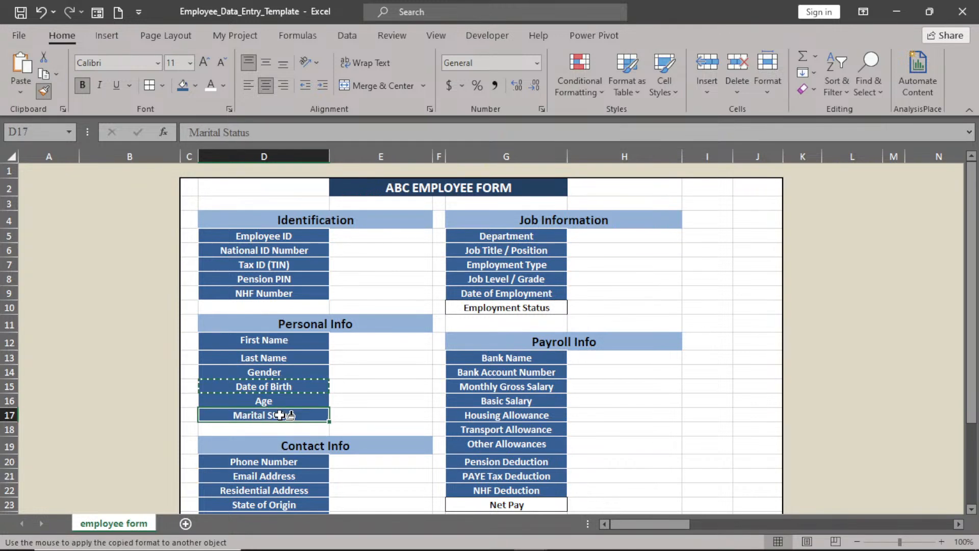
pyautogui.click(507, 307)
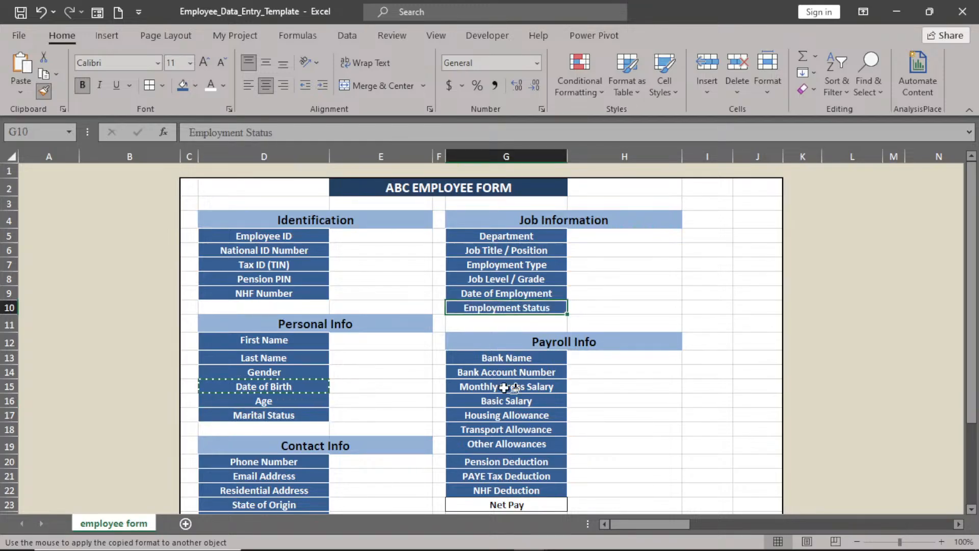
pyautogui.click(506, 502)
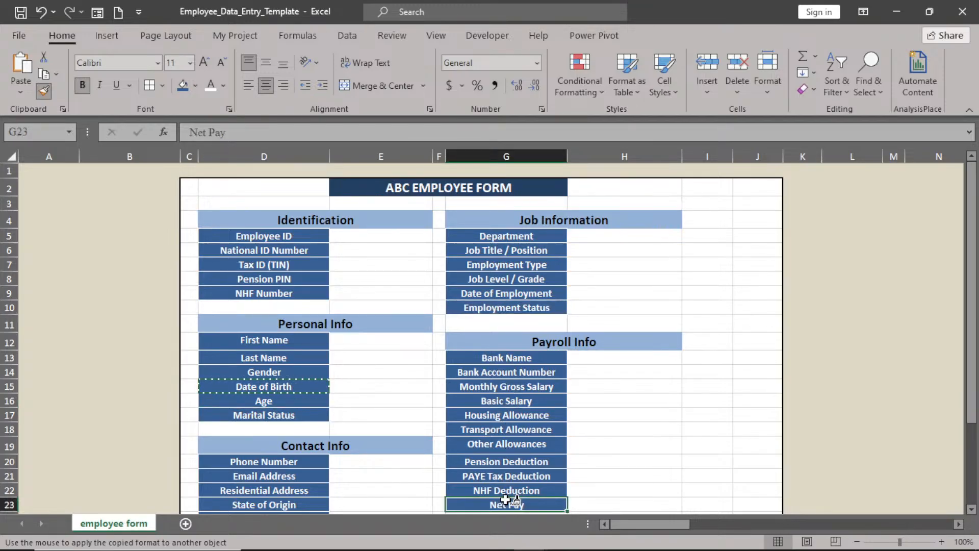
pyautogui.scroll(-3, 506, 501)
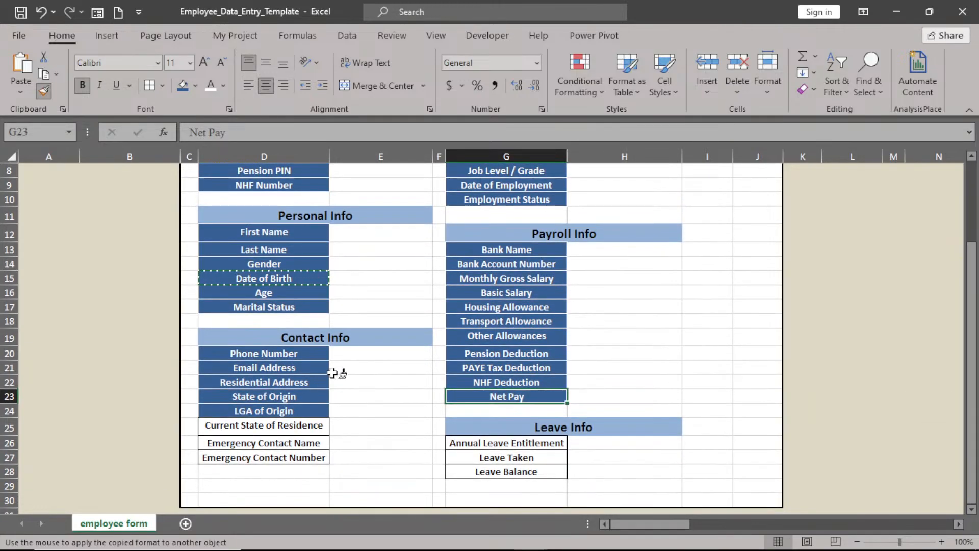
pyautogui.press('Escape')
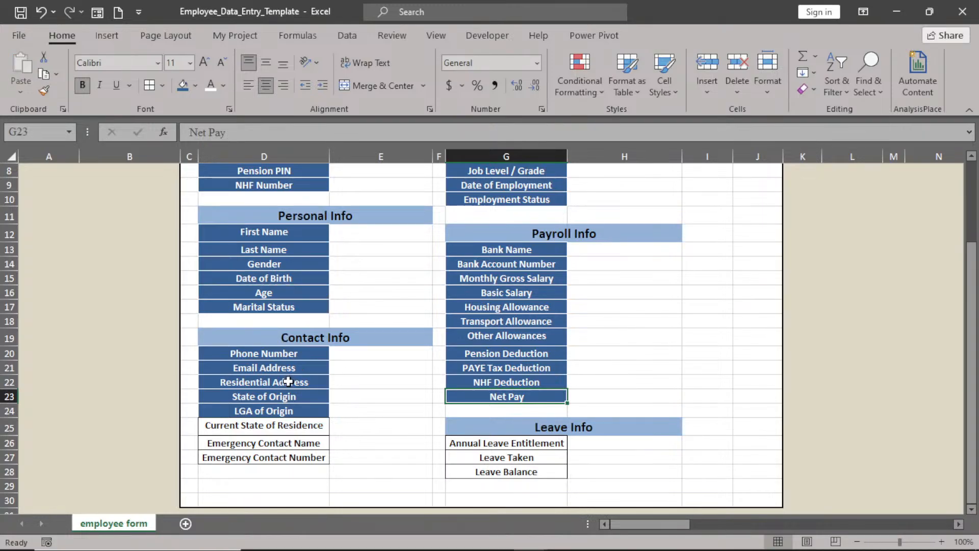
# Copy the formatting of D22:D24 with Format Painter to the remaining Contact Info labels in D25:D27 and the Leave Info labels in G26:G28.
pyautogui.moveTo(287, 382); pyautogui.dragTo(288, 411)
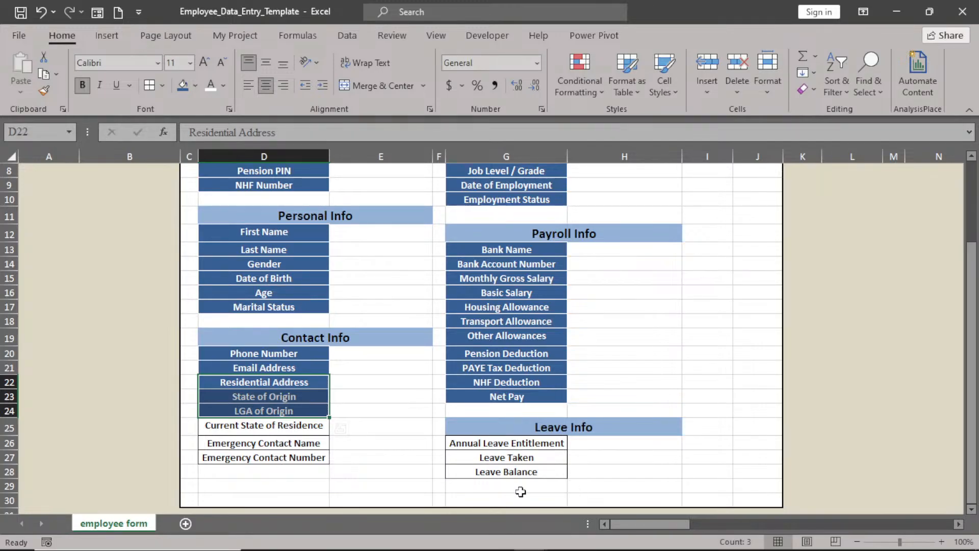
pyautogui.doubleClick(43, 91)
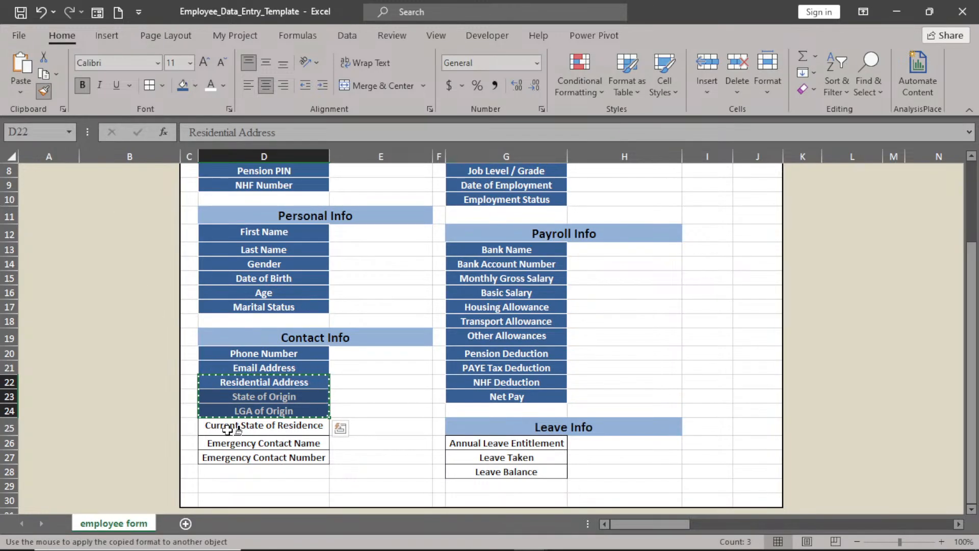
pyautogui.click(228, 428)
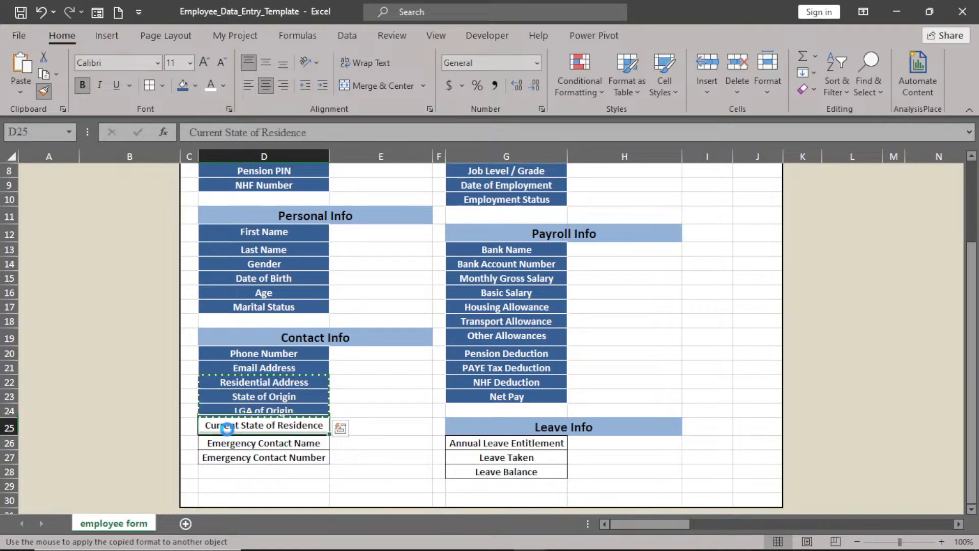
pyautogui.click(520, 448)
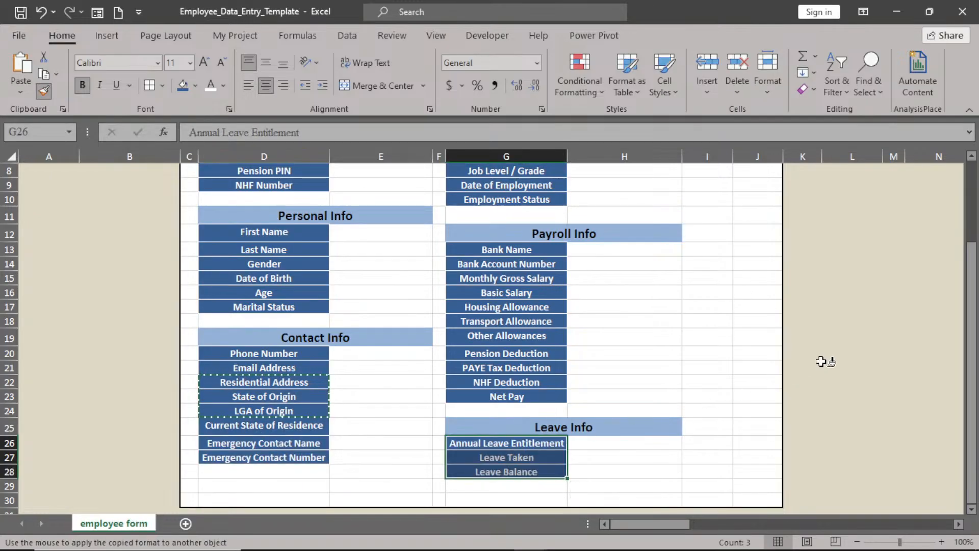
pyautogui.press('Escape')
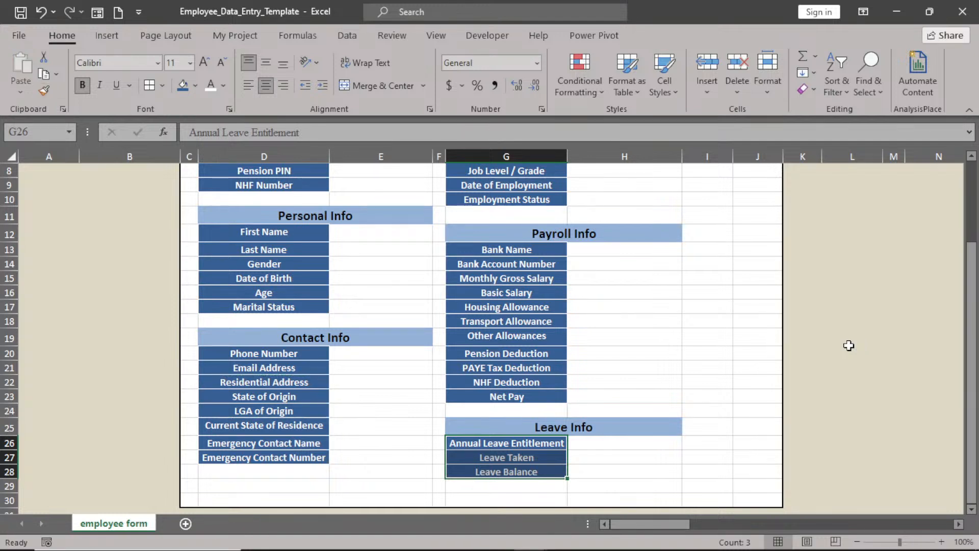
# Start a conditional formatting rule for blank cells on the entry ranges E5:E9, E12:E17, H5:H10, H13:H22, E20:E27 and H26:H28.
pyautogui.moveTo(973, 283); pyautogui.dragTo(966, 177)
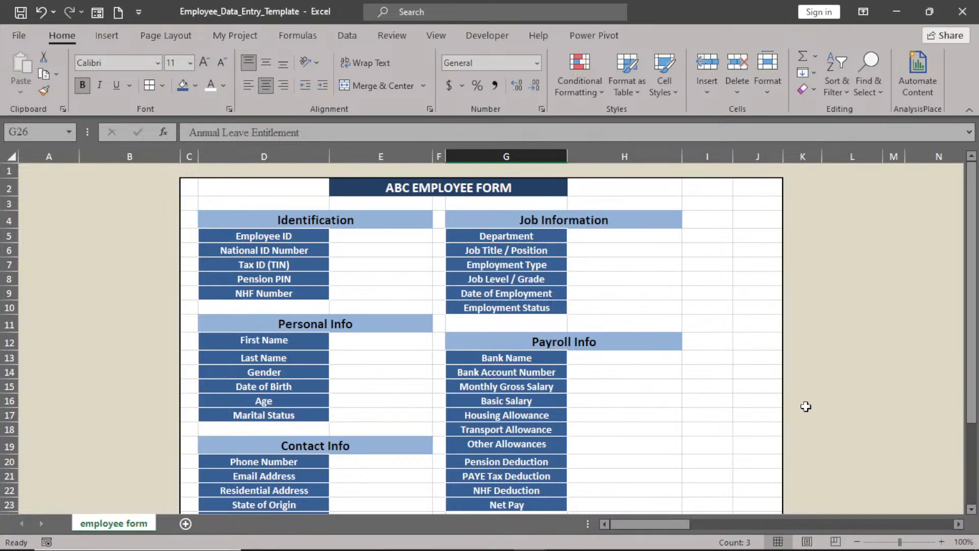
pyautogui.scroll(1, 806, 407)
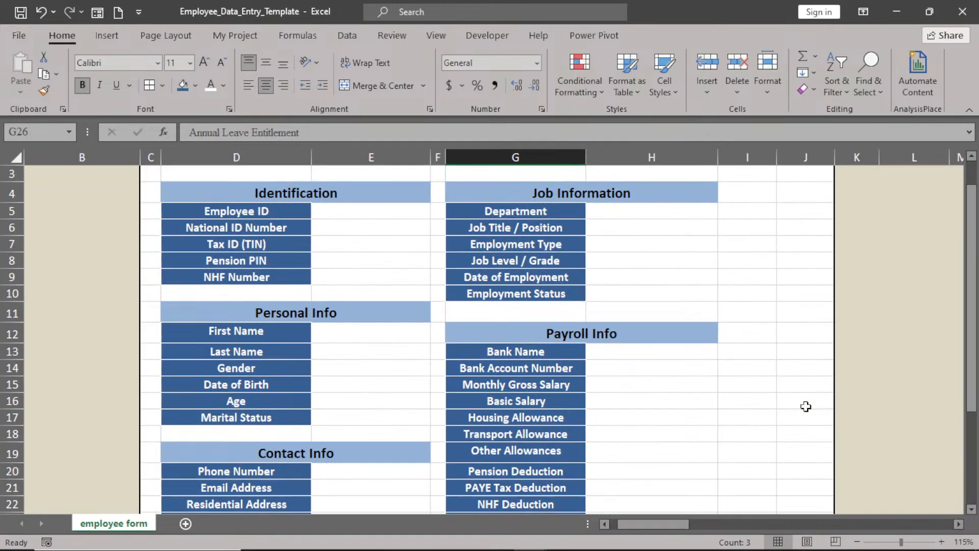
pyautogui.scroll(1, 805, 406)
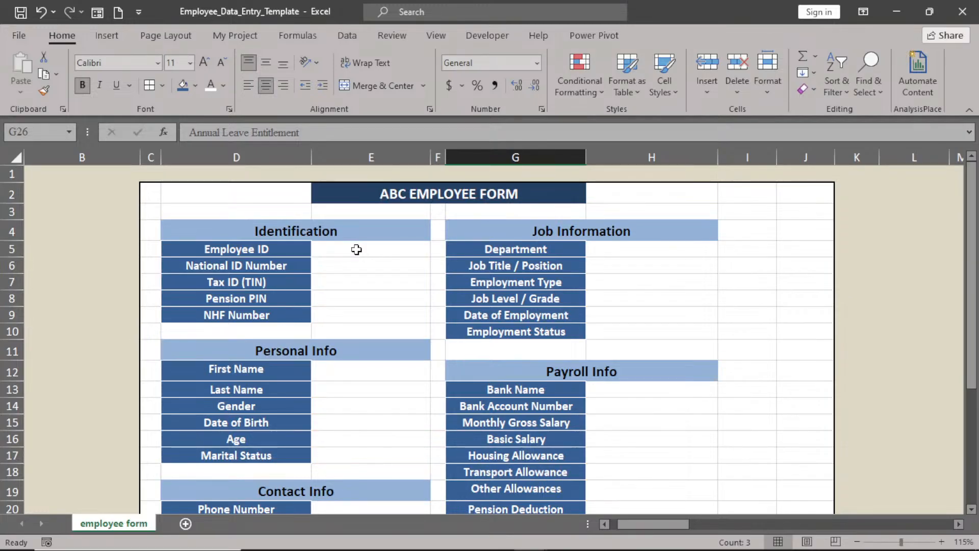
pyautogui.moveTo(356, 249); pyautogui.dragTo(365, 315)
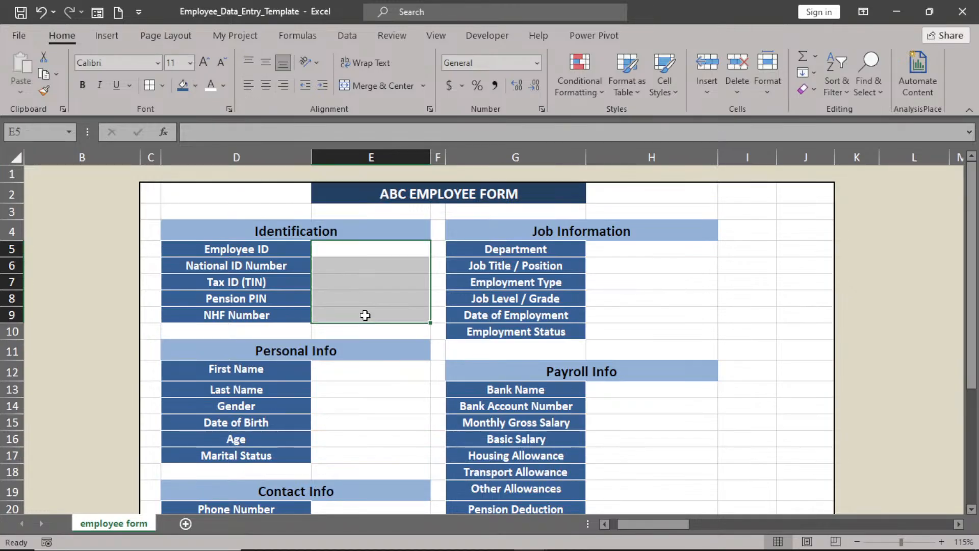
pyautogui.moveTo(369, 370); pyautogui.dragTo(374, 451)
pyautogui.moveTo(651, 249); pyautogui.dragTo(652, 331)
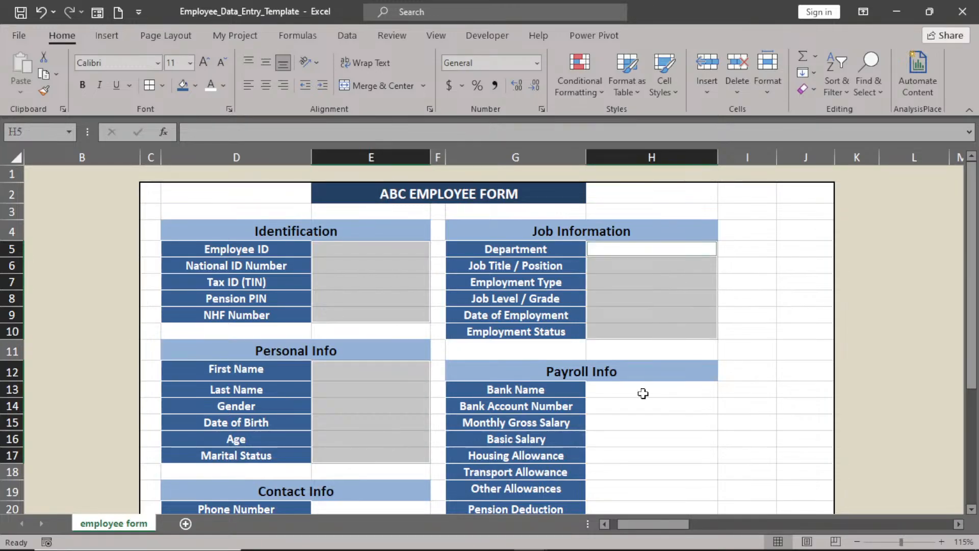
pyautogui.moveTo(643, 394)
pyautogui.mouseDown()
pyautogui.moveTo(644, 523)
pyautogui.moveTo(648, 453)
pyautogui.mouseUp()
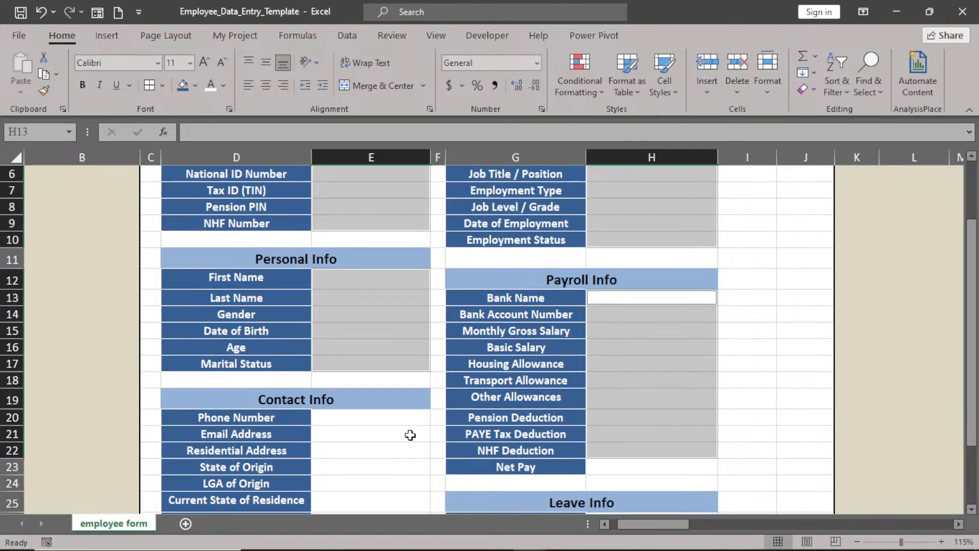
pyautogui.moveTo(408, 418); pyautogui.dragTo(374, 453)
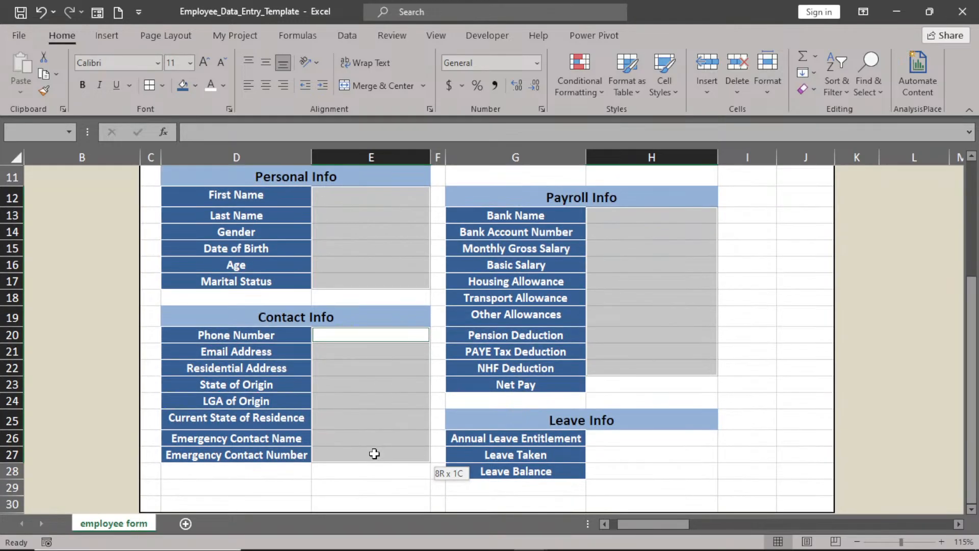
pyautogui.moveTo(625, 438)
pyautogui.mouseDown()
pyautogui.moveTo(622, 473)
pyautogui.moveTo(621, 439)
pyautogui.mouseUp()
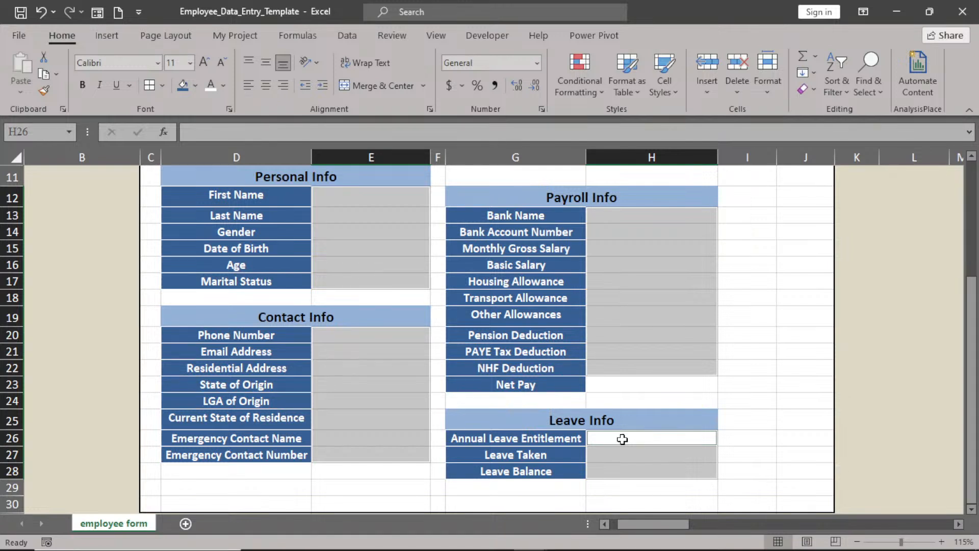
pyautogui.click(579, 85)
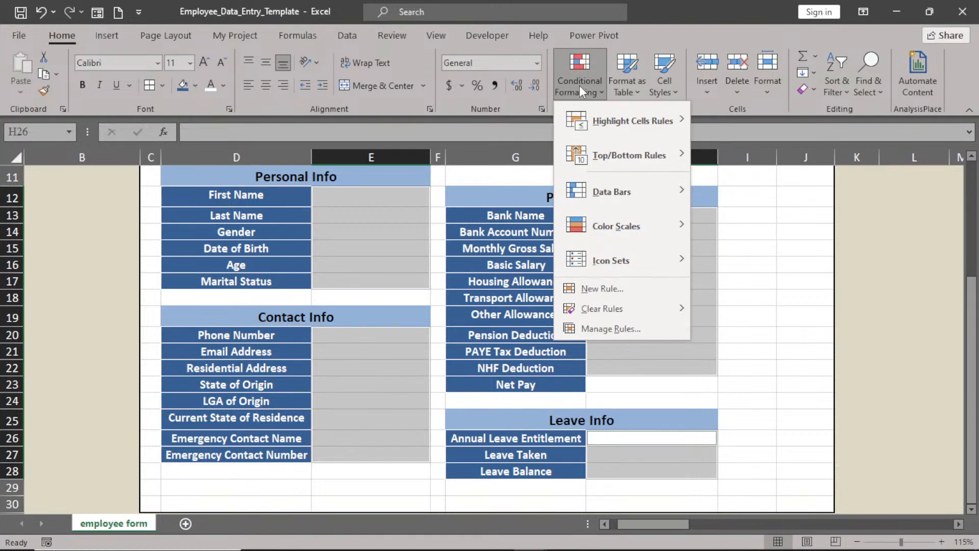
pyautogui.click(616, 289)
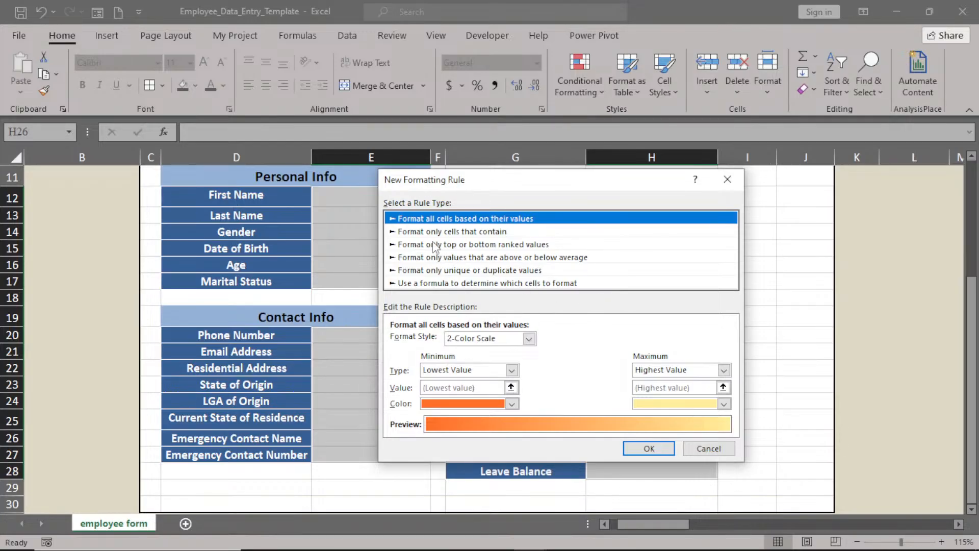
pyautogui.click(433, 232)
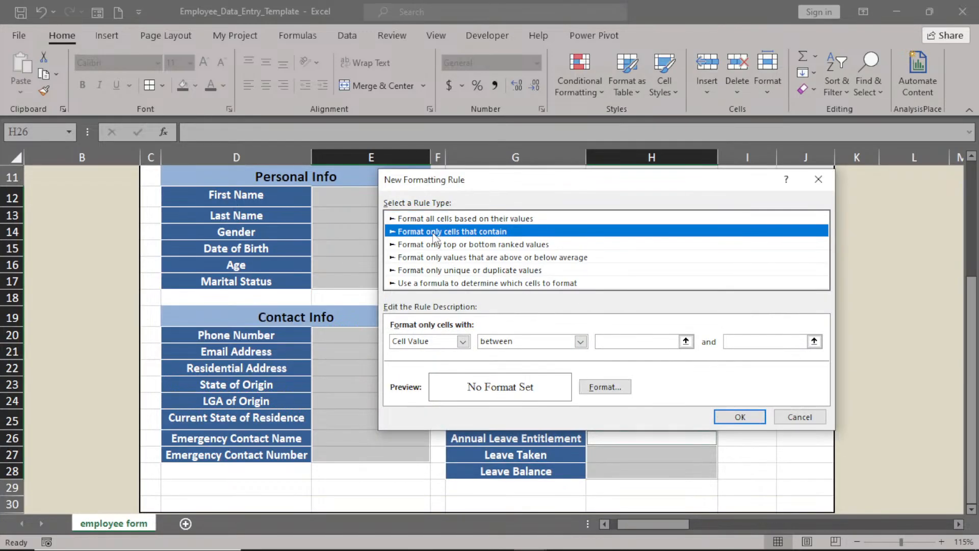
pyautogui.click(463, 341)
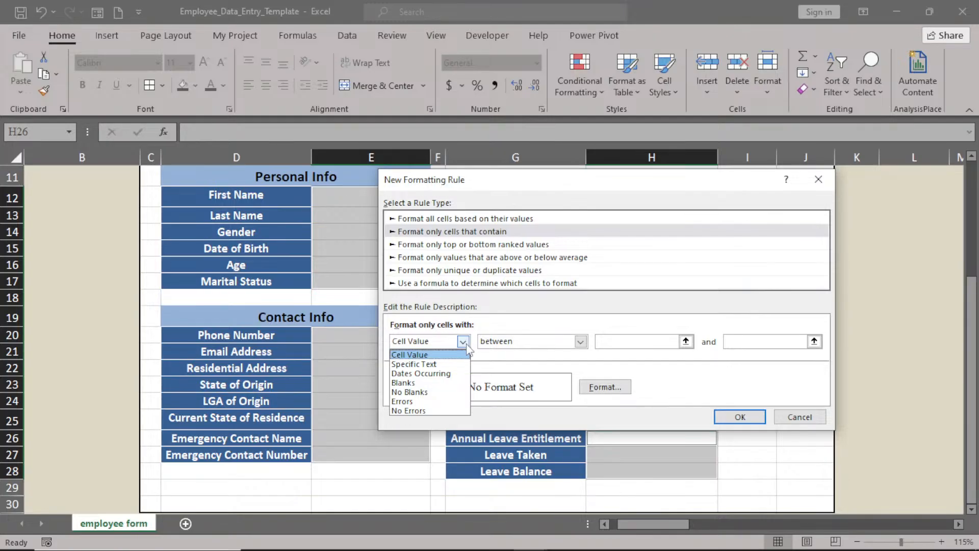
pyautogui.click(404, 382)
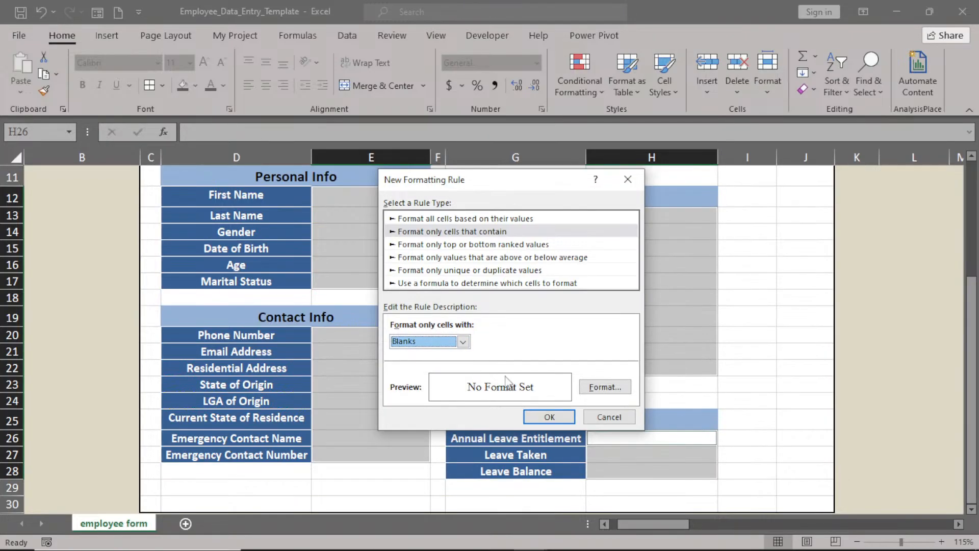
# Give the blank-cell rule a very light gray fill and a black outline border, and apply it to the selected entry cells.
pyautogui.click(614, 394)
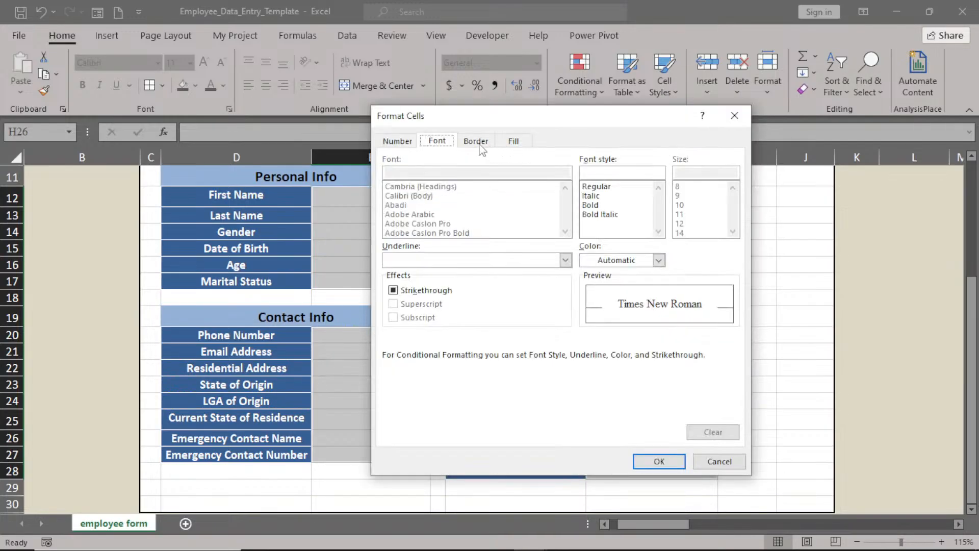
pyautogui.click(514, 143)
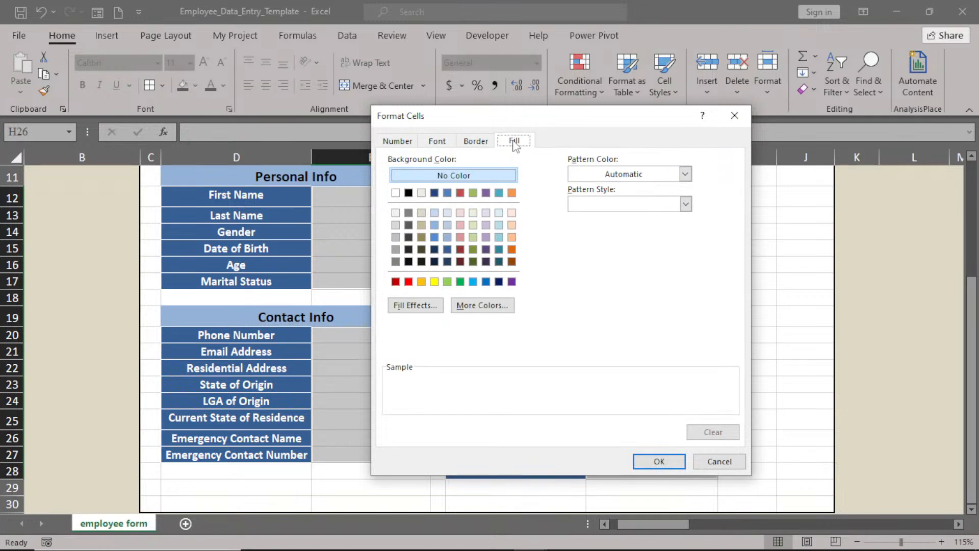
pyautogui.click(396, 213)
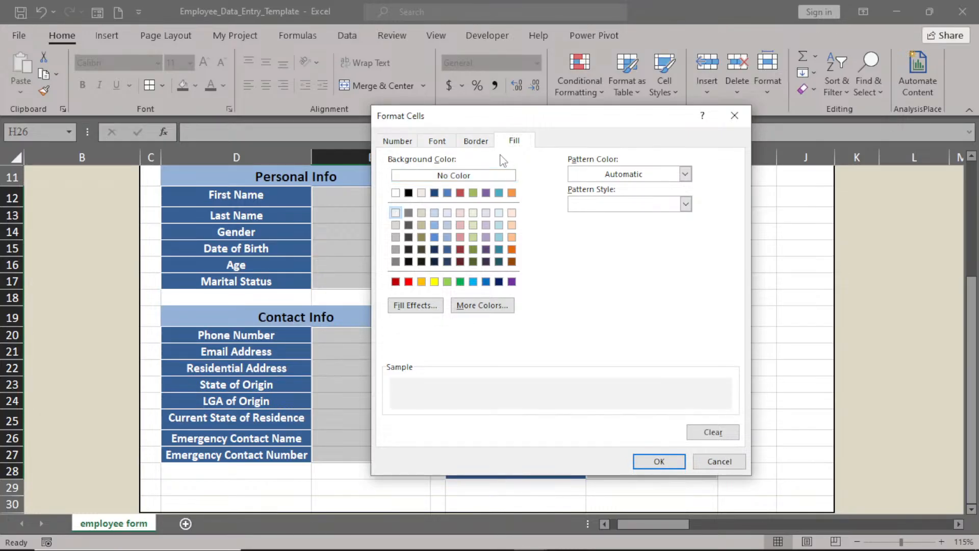
pyautogui.click(477, 142)
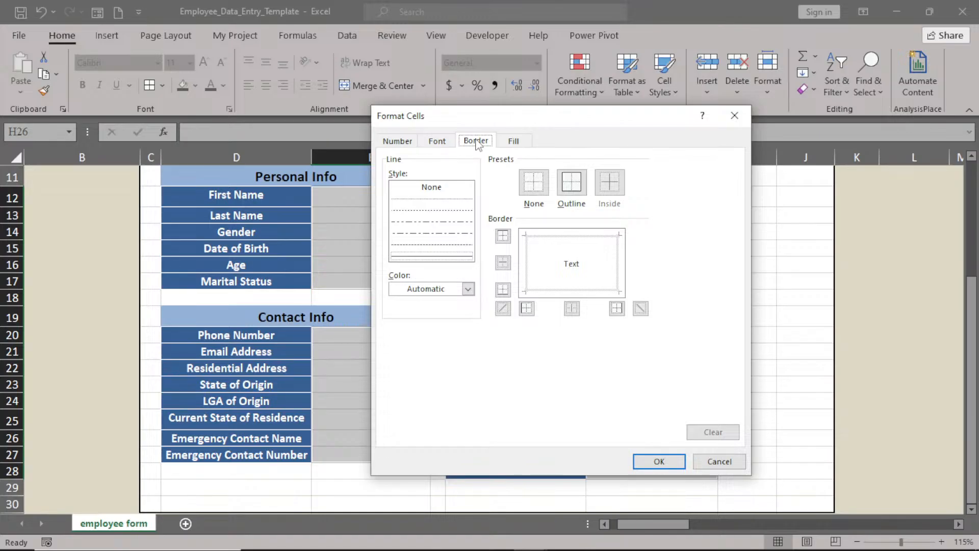
pyautogui.click(468, 289)
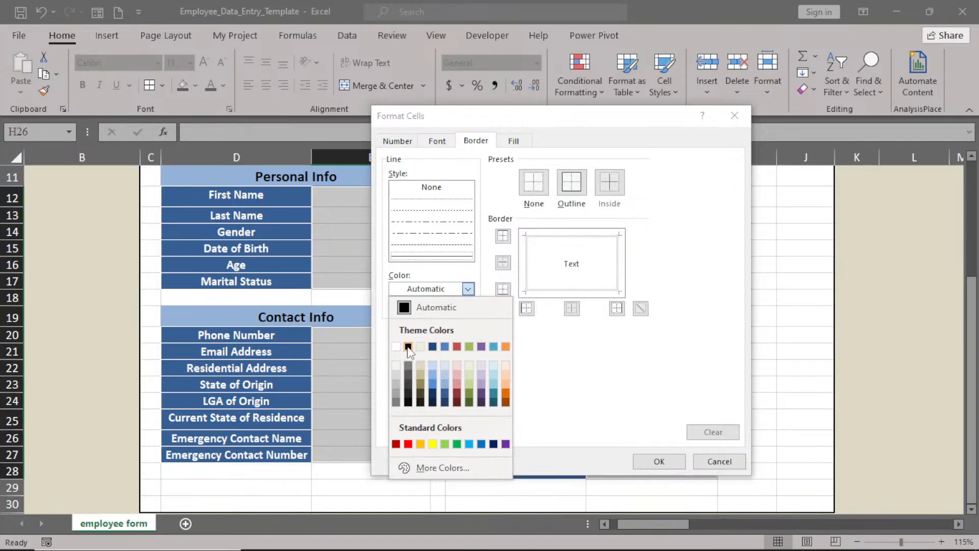
pyautogui.click(408, 347)
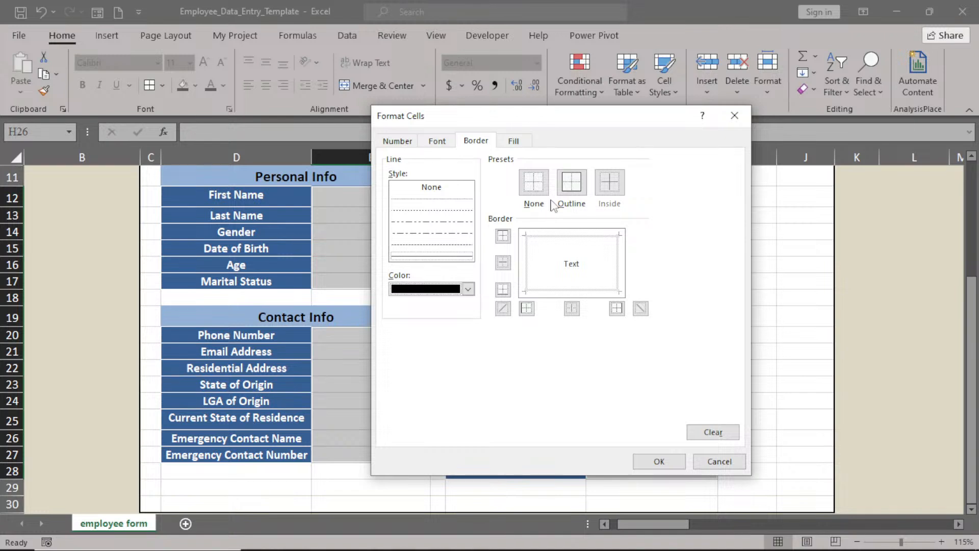
pyautogui.click(571, 182)
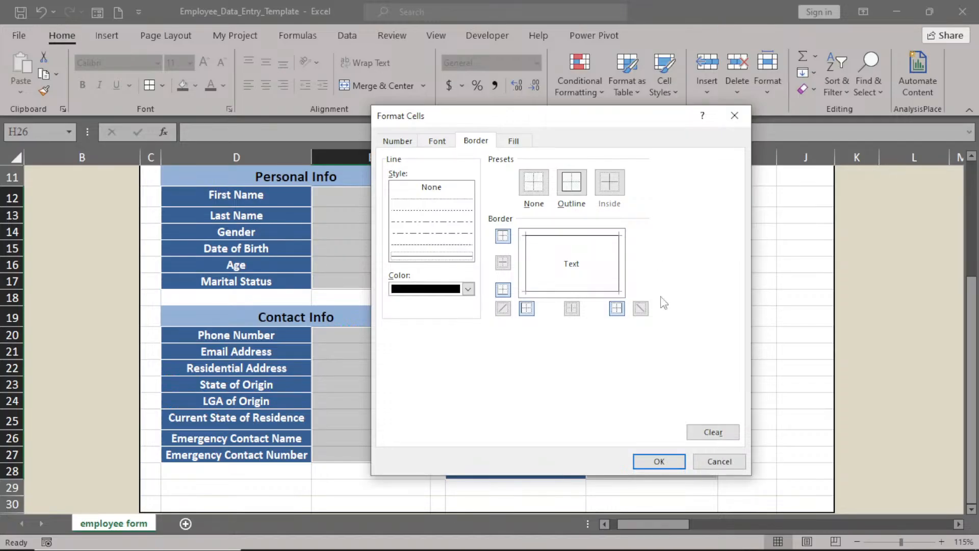
pyautogui.click(669, 464)
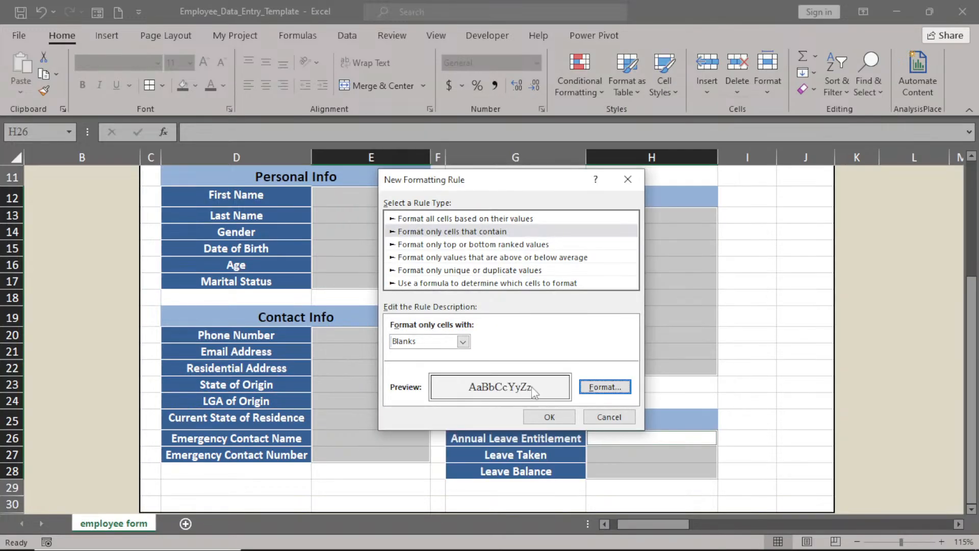
pyautogui.click(569, 421)
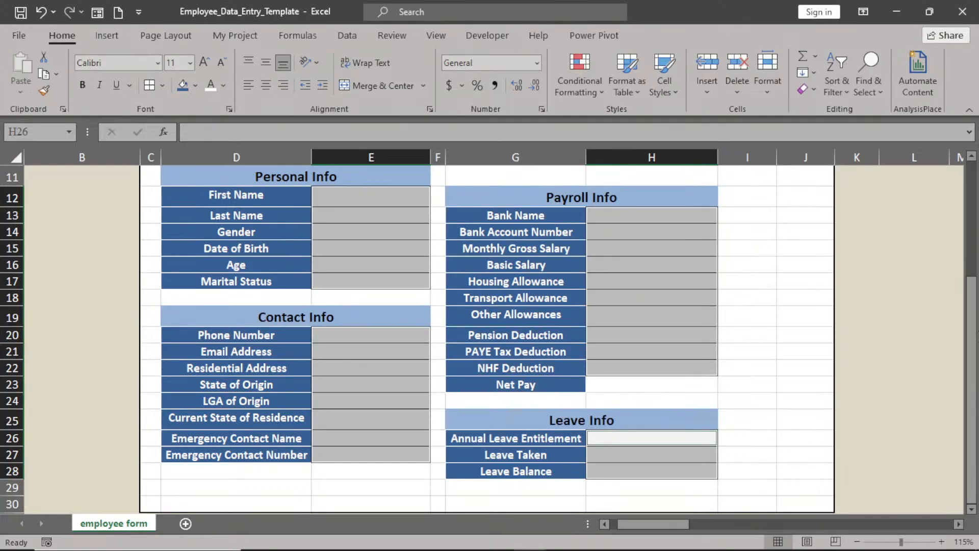
# Start a conditional formatting rule for non-blank cells on E5:E9, H5:H10, H13:H23, E12:E17, E20:E27 and H26:H28.
pyautogui.moveTo(974, 342); pyautogui.dragTo(962, 224)
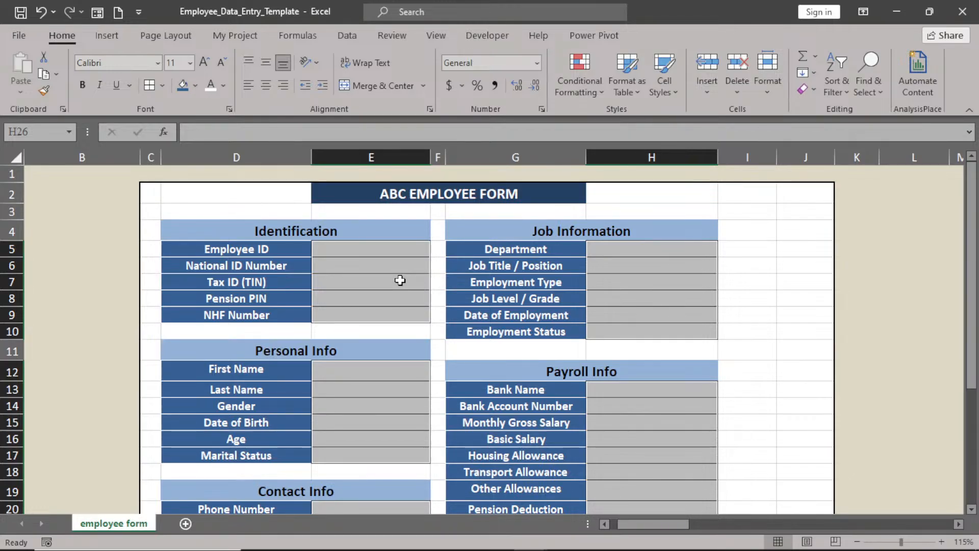
pyautogui.click(428, 280)
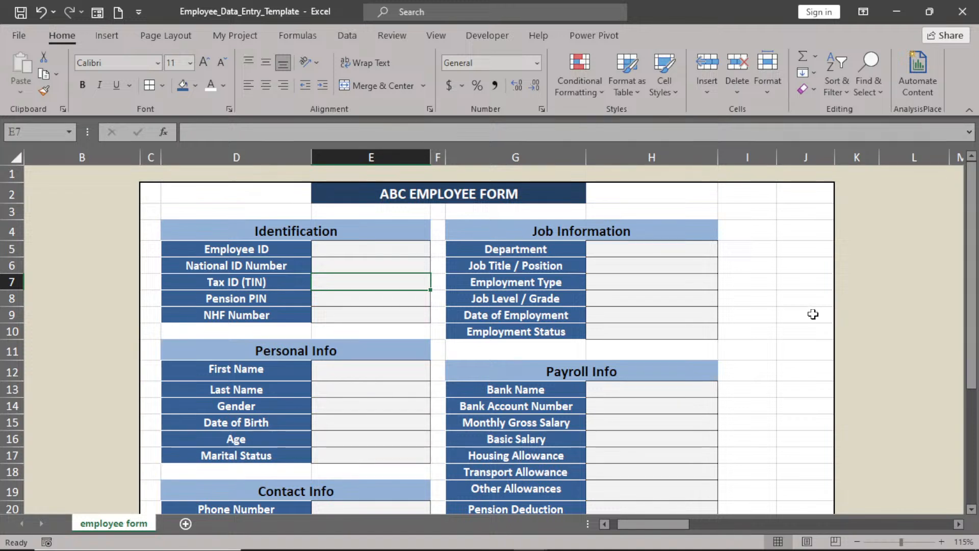
pyautogui.moveTo(366, 249); pyautogui.dragTo(366, 311)
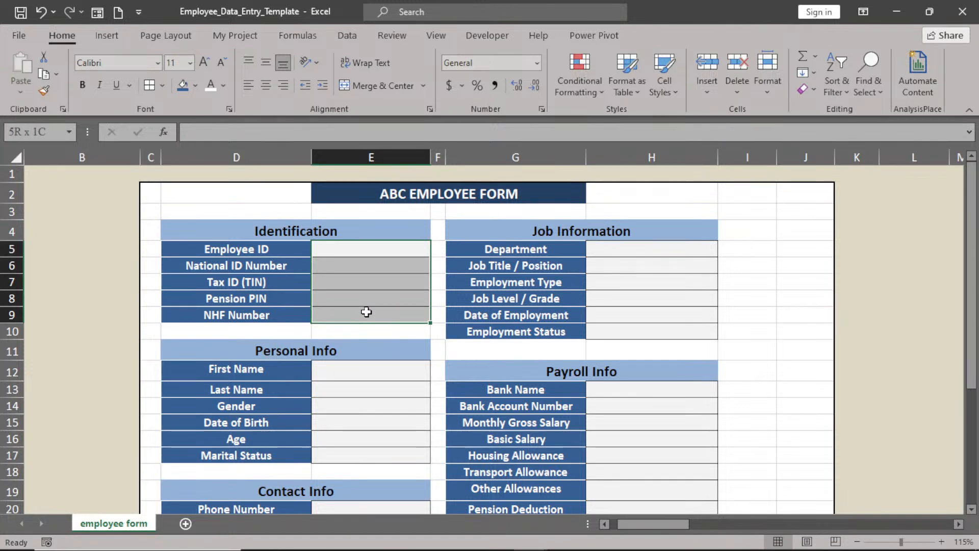
pyautogui.moveTo(651, 252); pyautogui.dragTo(662, 334)
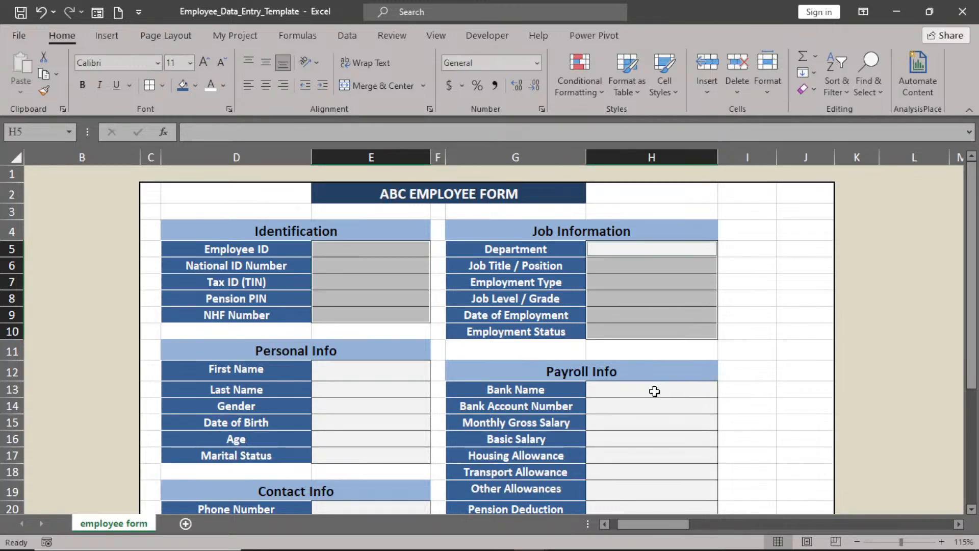
pyautogui.scroll(-2, 653, 408)
pyautogui.moveTo(654, 391); pyautogui.dragTo(651, 447)
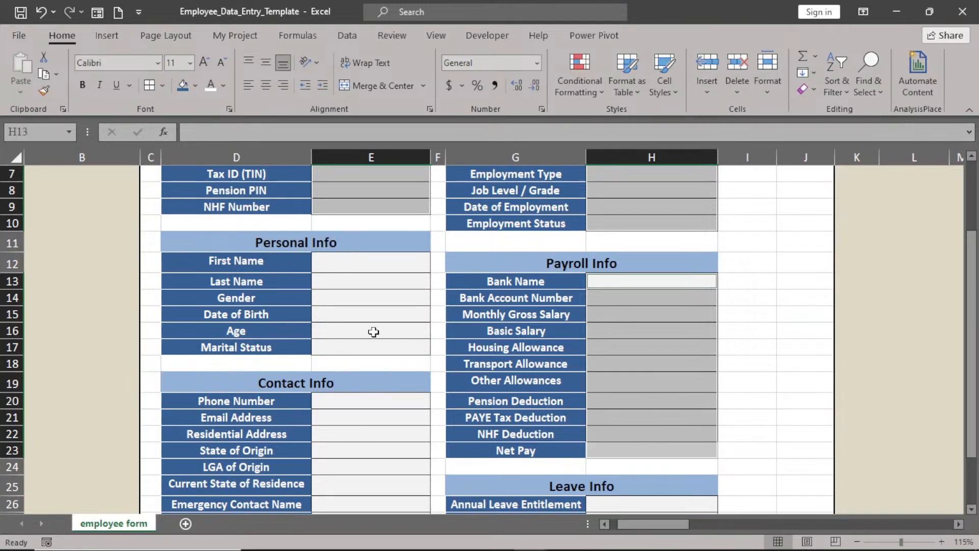
pyautogui.moveTo(371, 262); pyautogui.dragTo(351, 346)
pyautogui.moveTo(371, 401); pyautogui.dragTo(362, 453)
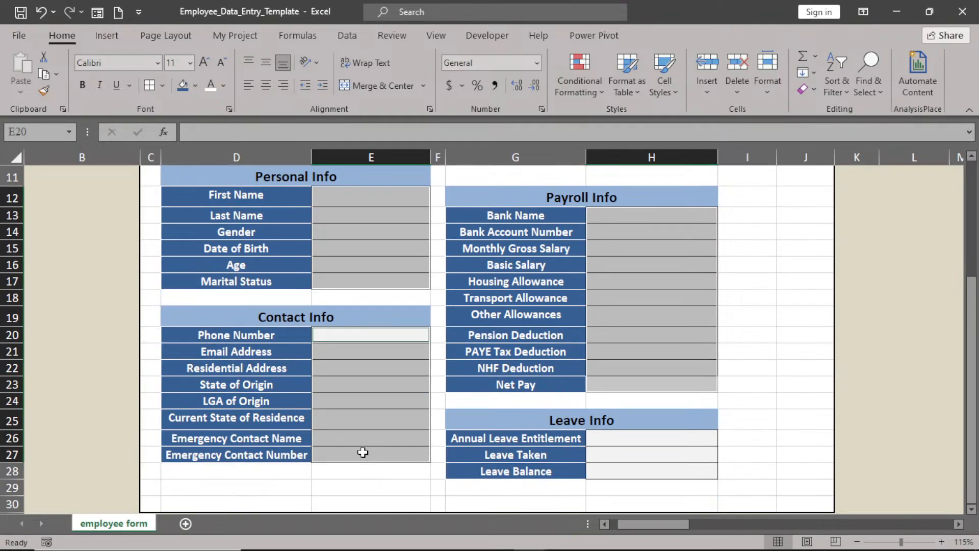
pyautogui.moveTo(651, 437); pyautogui.dragTo(669, 475)
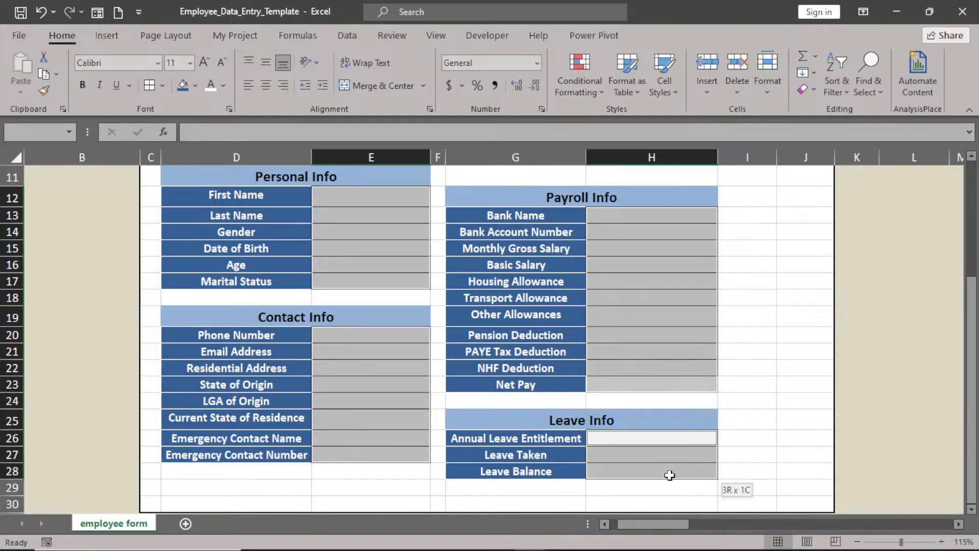
pyautogui.click(579, 83)
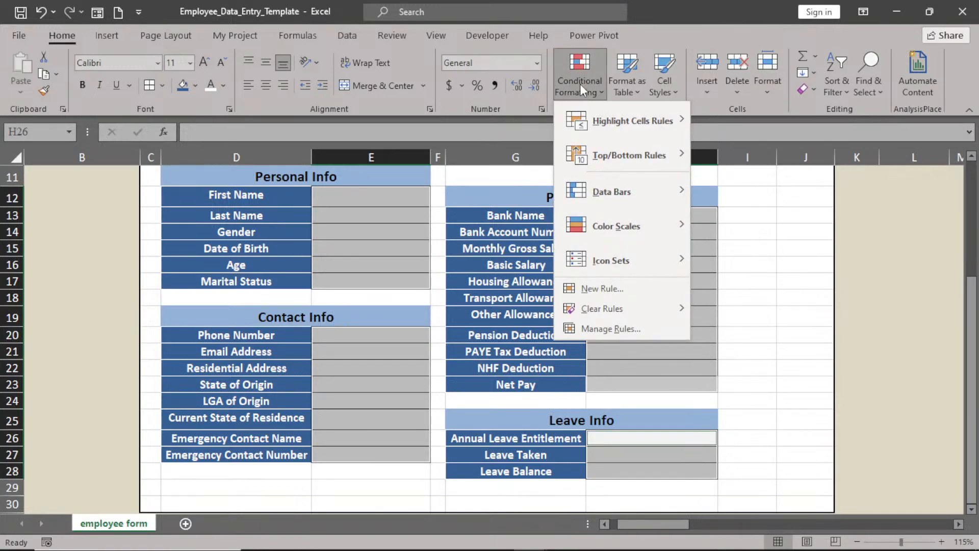
pyautogui.click(619, 287)
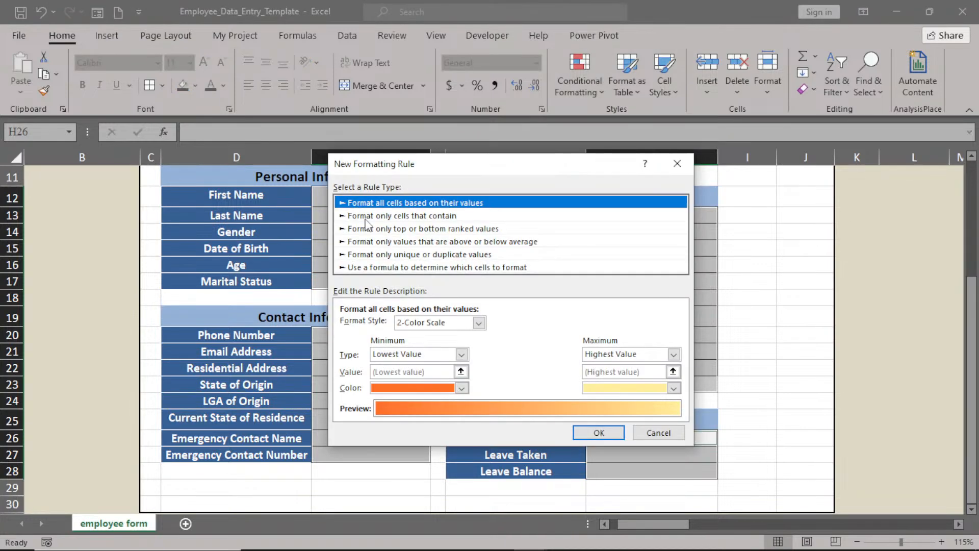
pyautogui.click(366, 216)
pyautogui.click(412, 325)
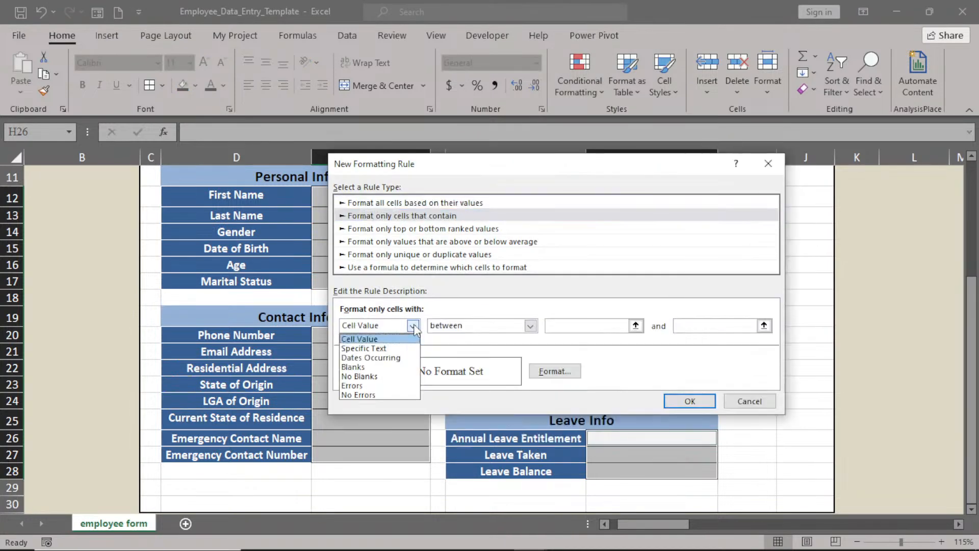
pyautogui.click(387, 377)
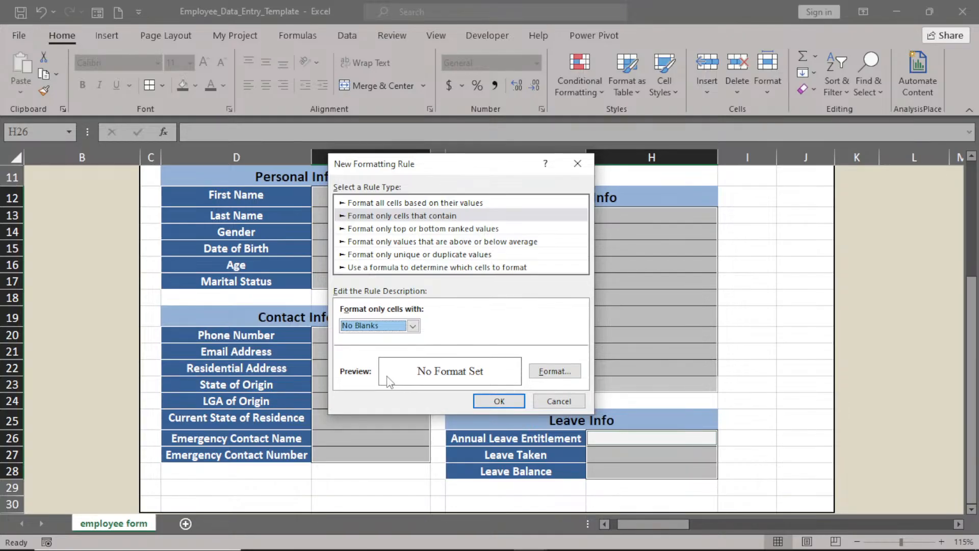
# Give the non-blank rule's format a white outline border.
pyautogui.click(552, 373)
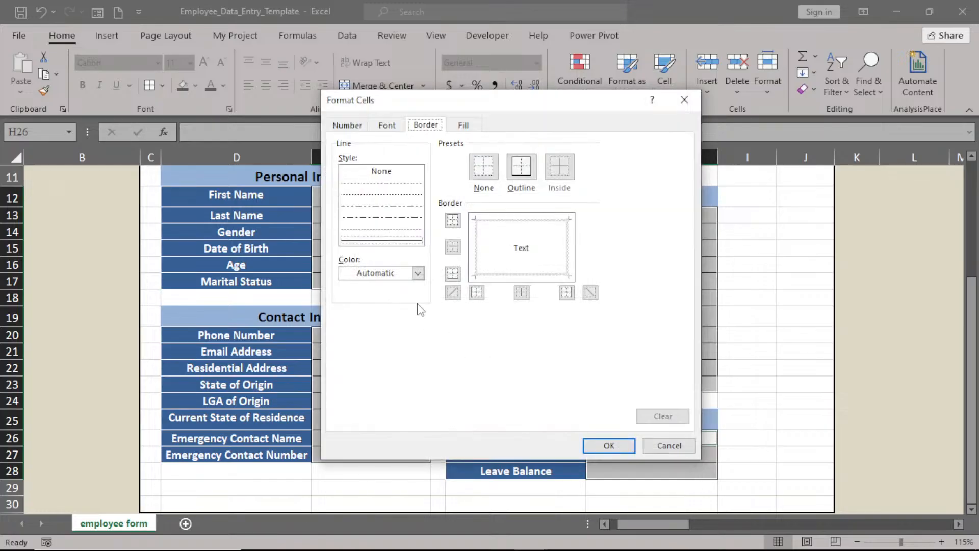
pyautogui.click(418, 274)
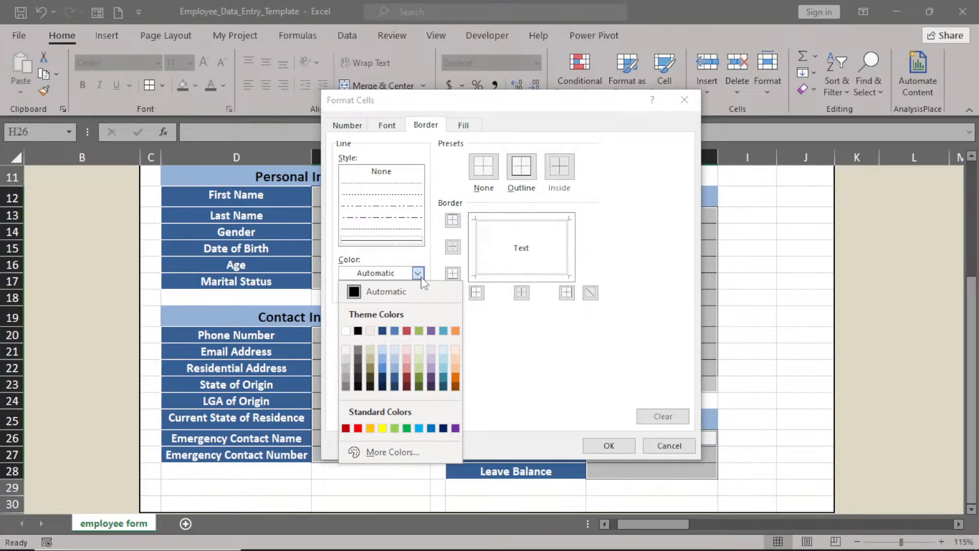
pyautogui.click(396, 369)
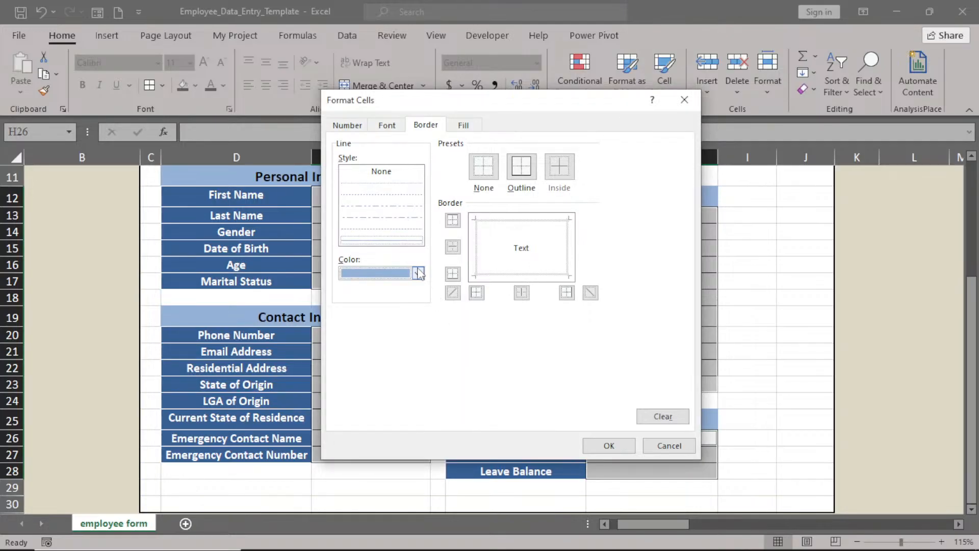
pyautogui.click(418, 275)
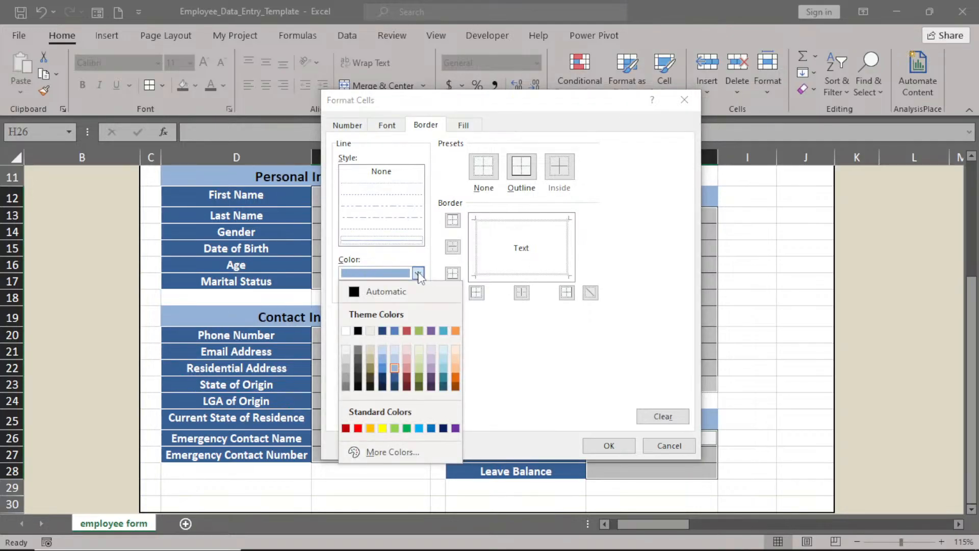
pyautogui.click(346, 331)
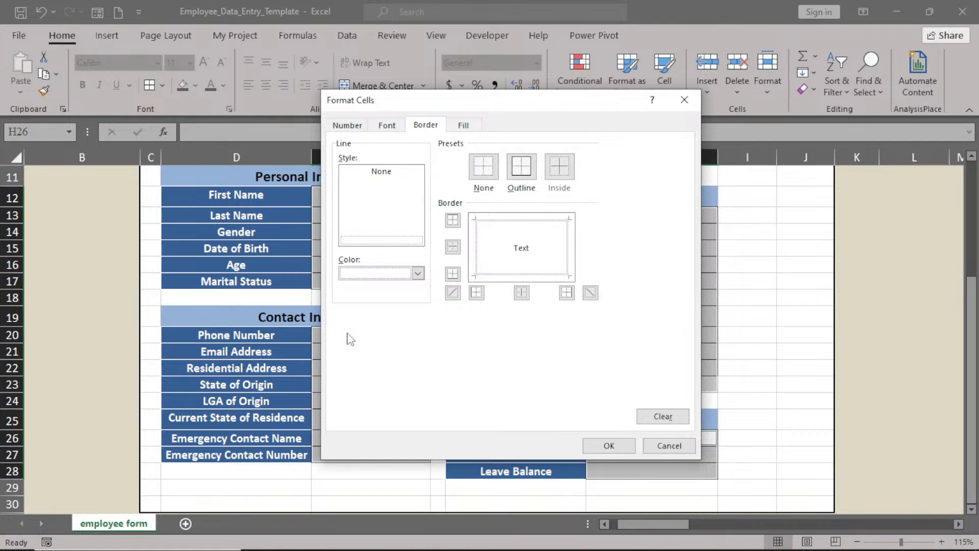
pyautogui.click(513, 155)
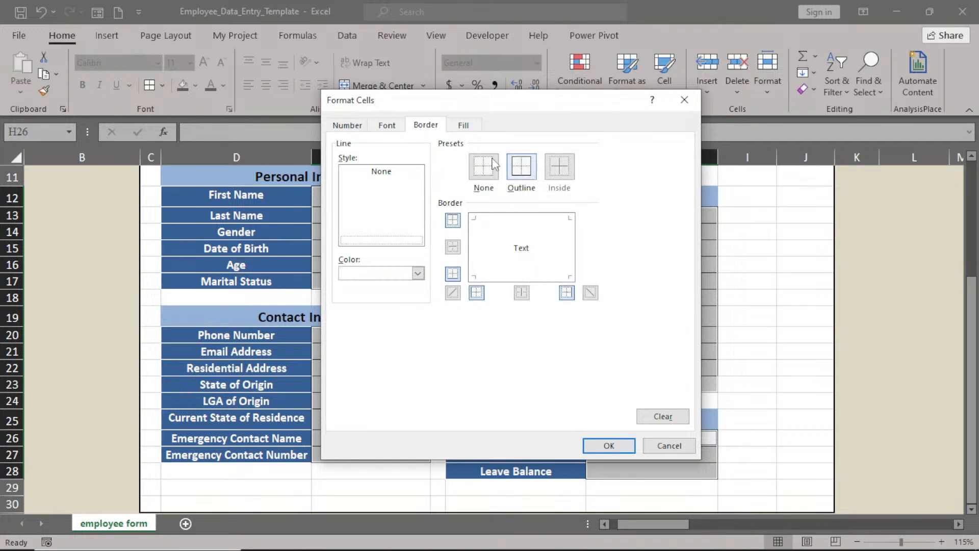
# Give the non-blank rule a light blue fill with bold black text, and apply it to the selected entry cells.
pyautogui.click(464, 126)
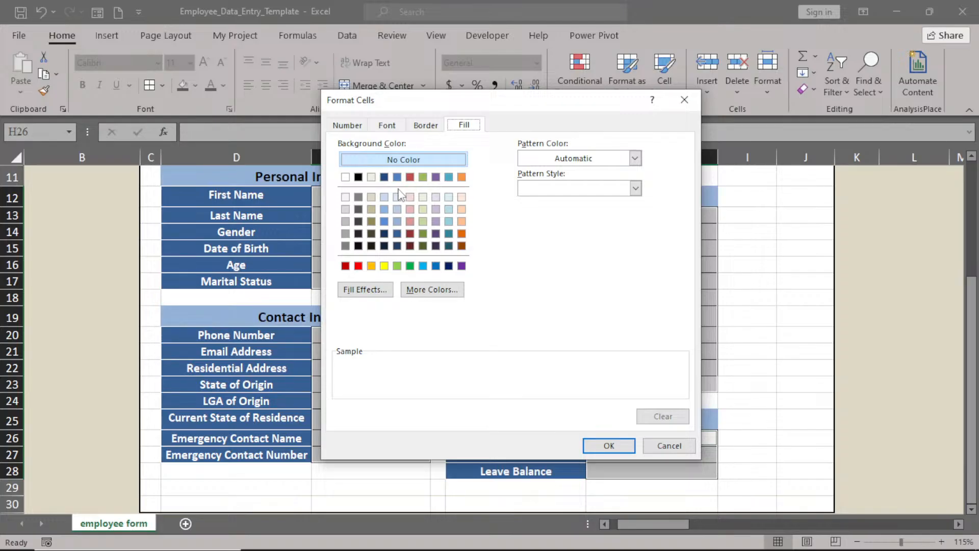
pyautogui.click(397, 221)
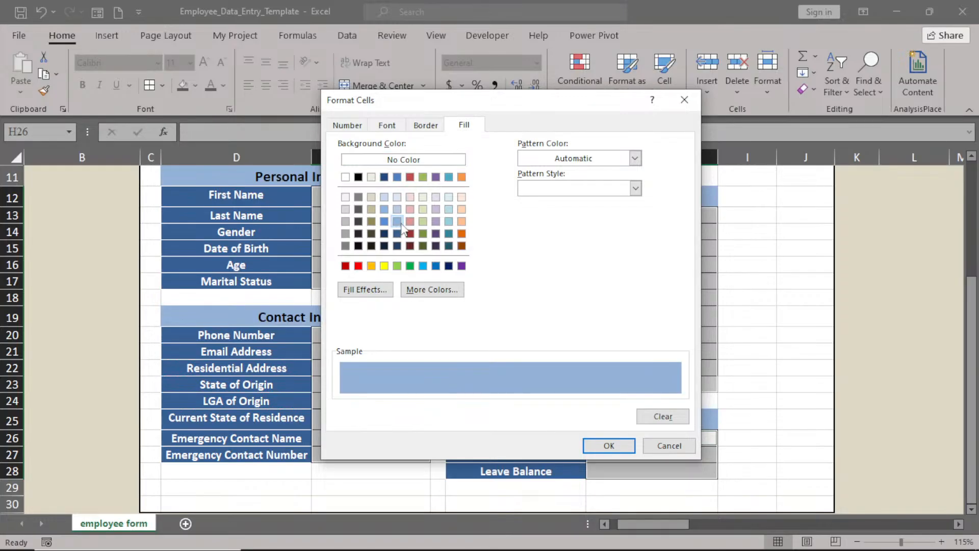
pyautogui.click(387, 125)
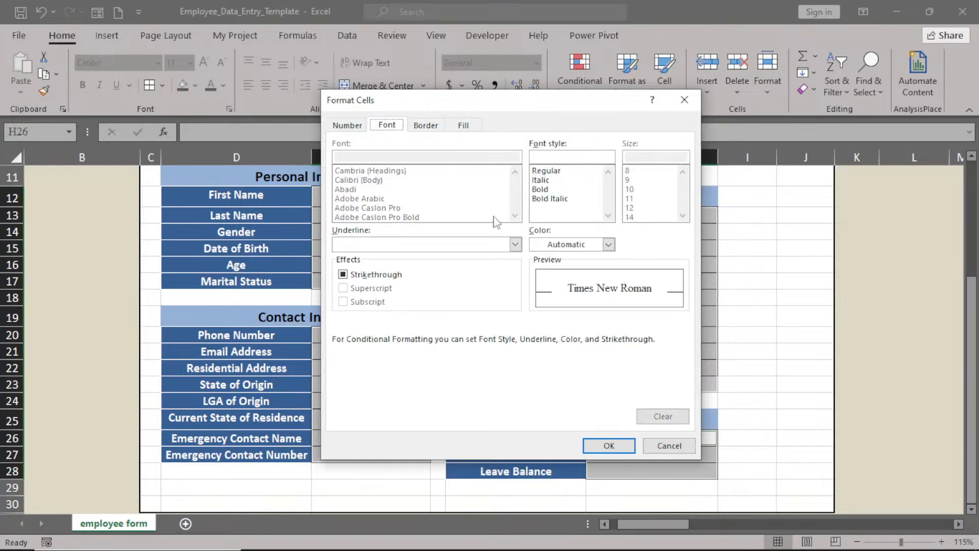
pyautogui.click(544, 191)
pyautogui.click(609, 245)
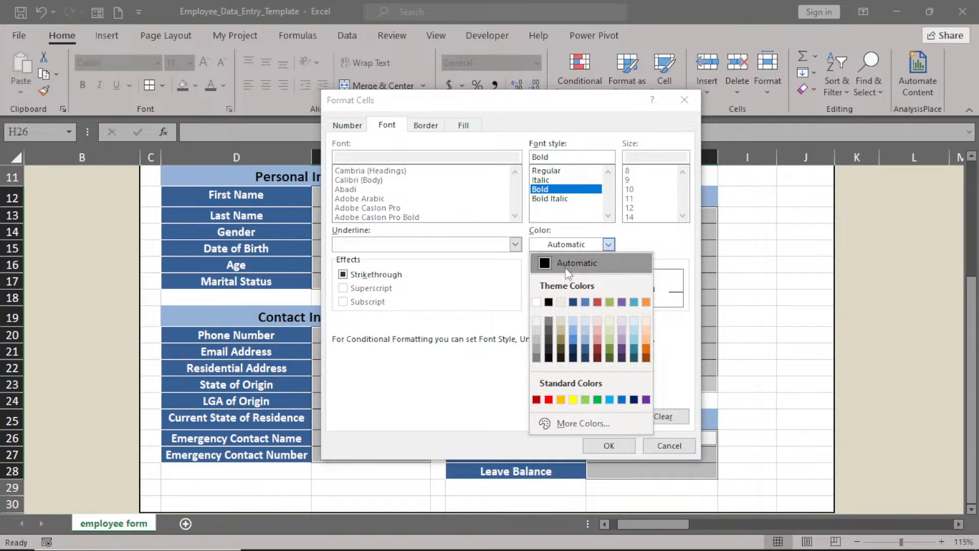
pyautogui.click(549, 302)
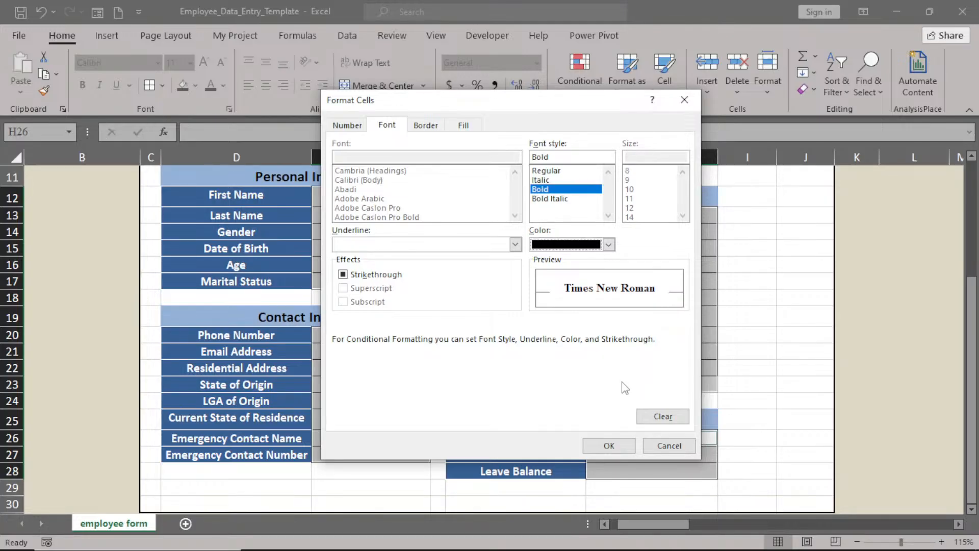
pyautogui.click(609, 446)
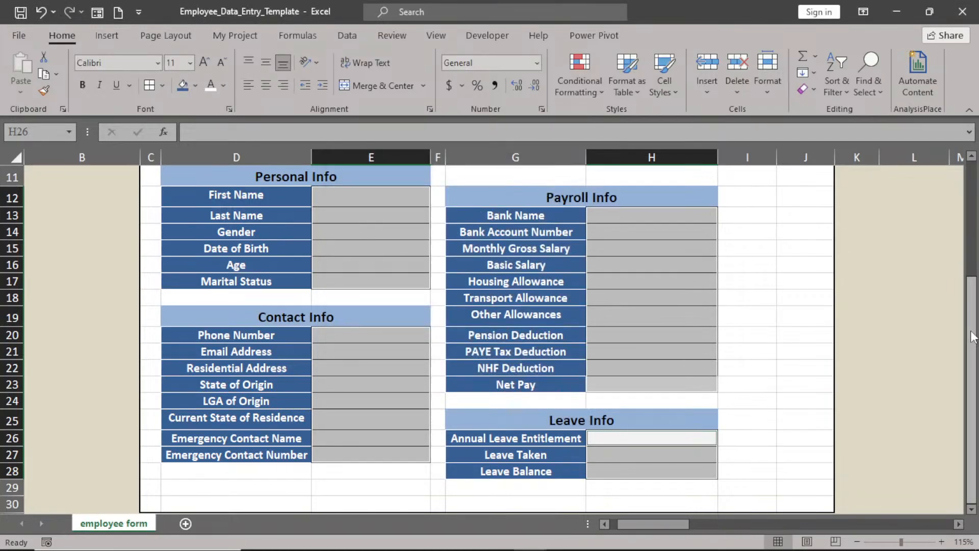
# Test the non-blank formatting by entering a sample employee ID in E5 and a sample national ID number in E6.
pyautogui.scroll(4, 972, 336)
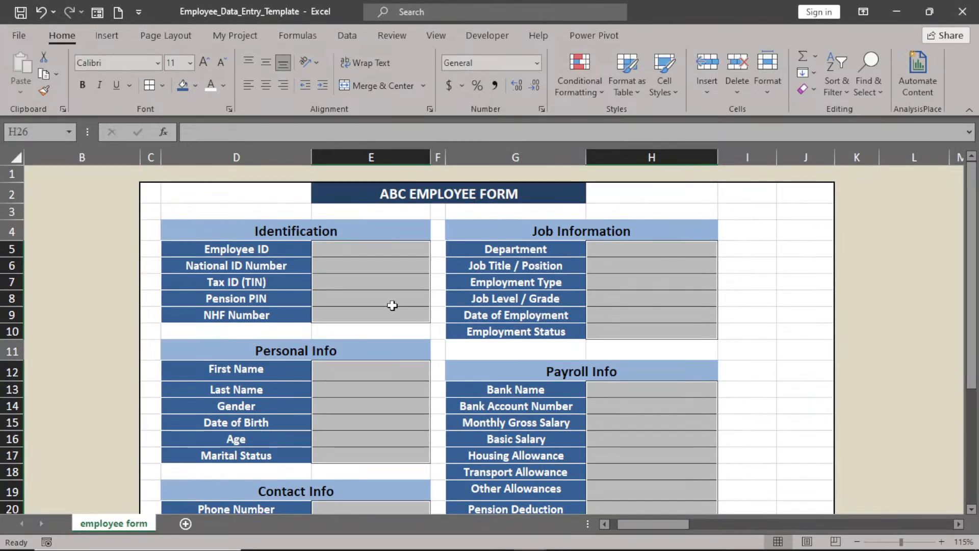
pyautogui.click(370, 384)
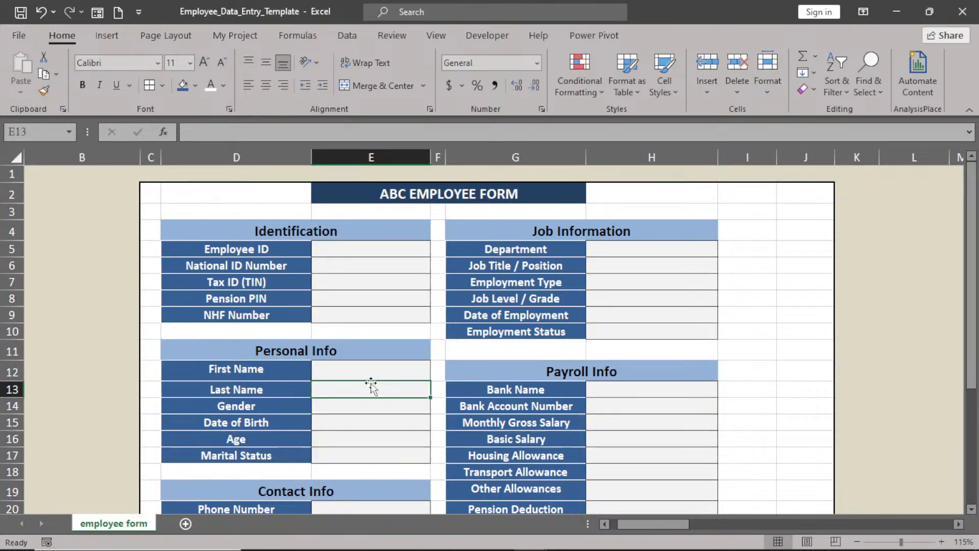
pyautogui.click(365, 248)
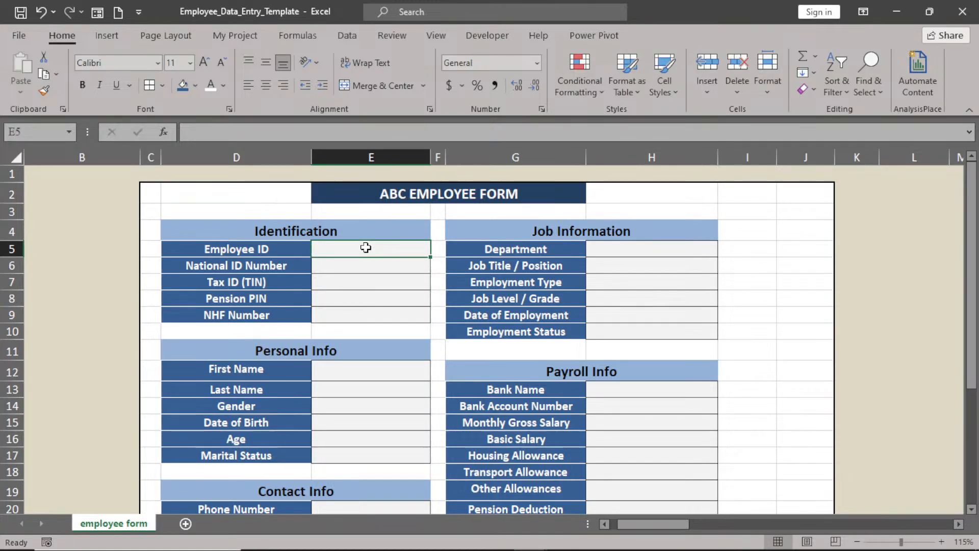
pyautogui.write('123')
pyautogui.press('Return')
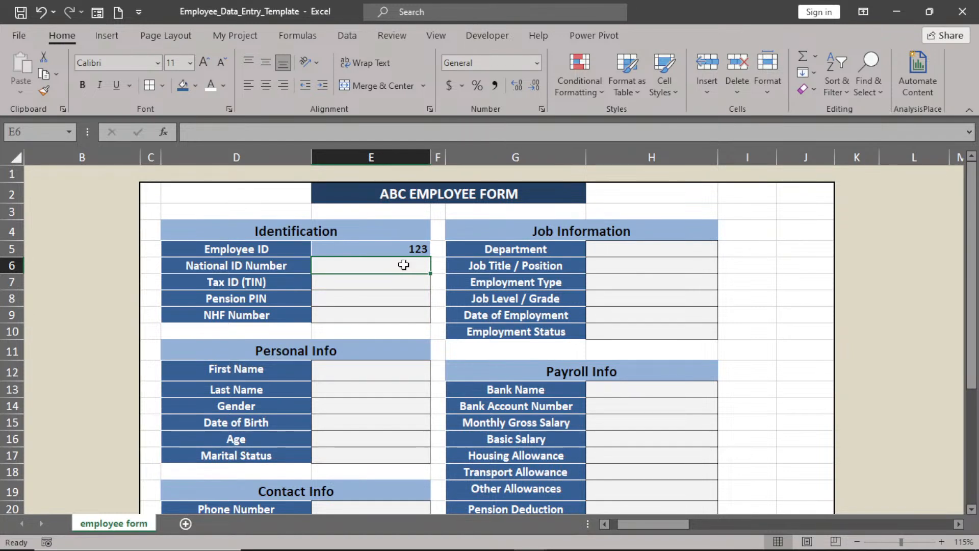
pyautogui.write('1234')
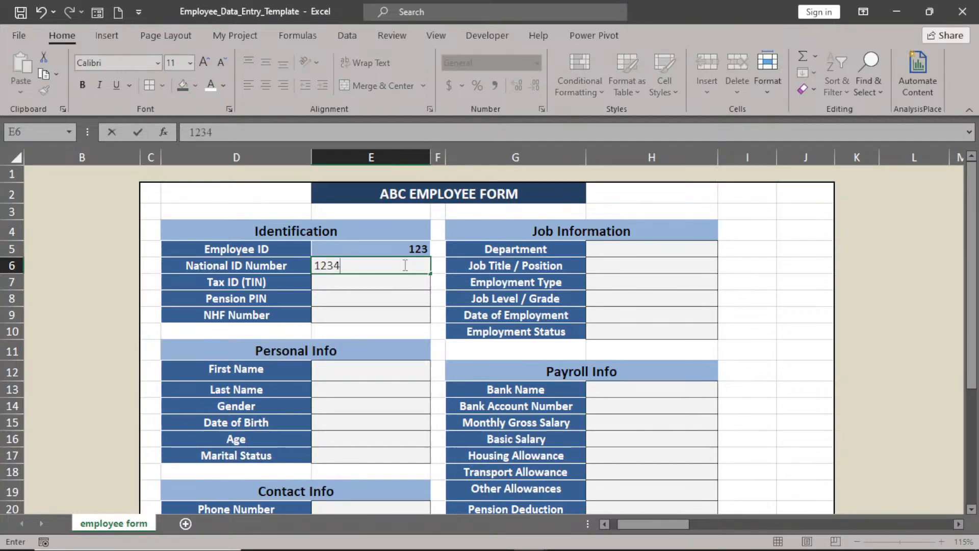
pyautogui.write('556789999')
pyautogui.press('Return')
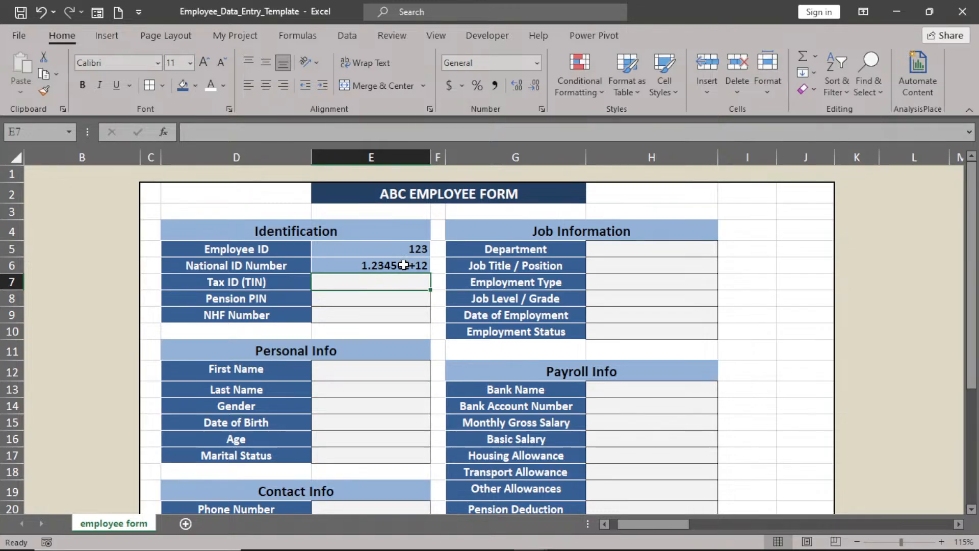
# Clear the sample entries from the Employee ID and National ID Number cells, E5 and E6.
pyautogui.click(410, 254)
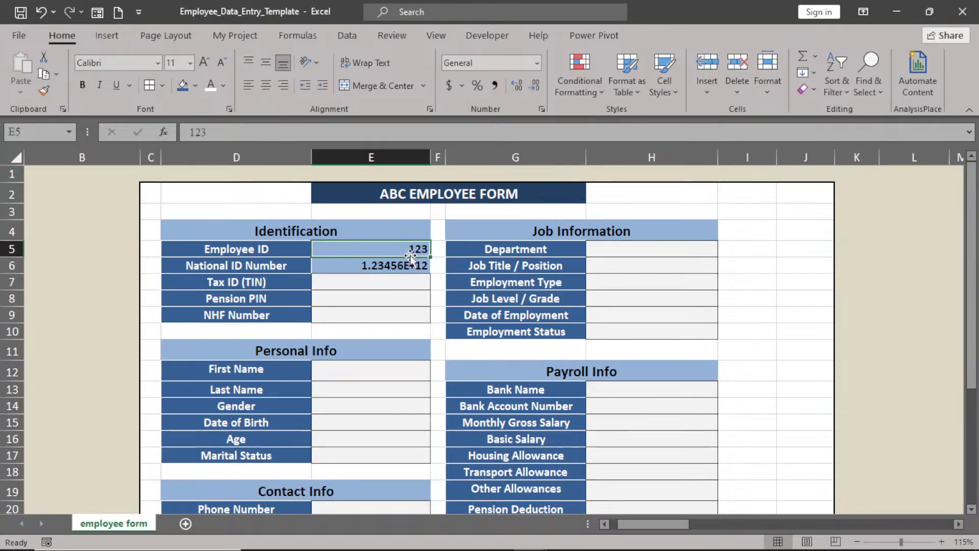
pyautogui.press('Delete')
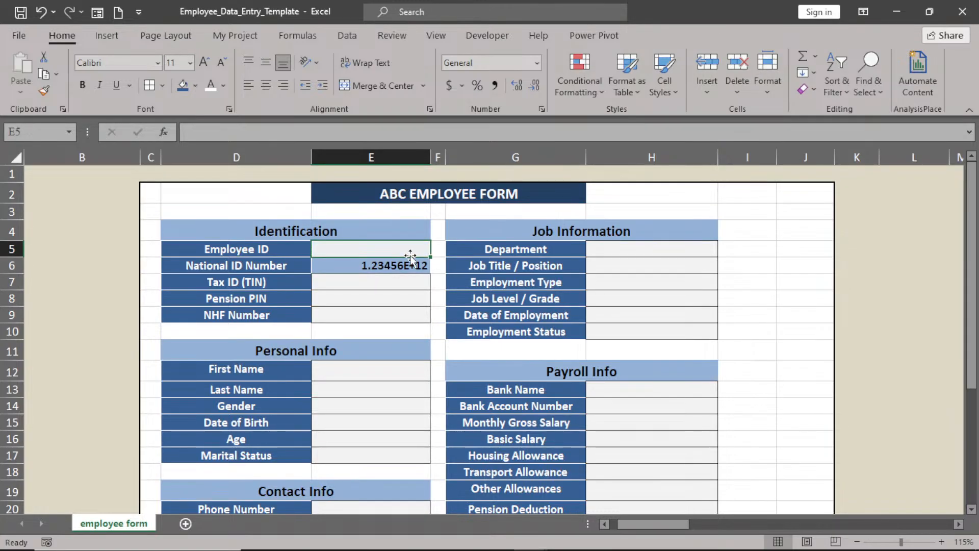
pyautogui.click(411, 268)
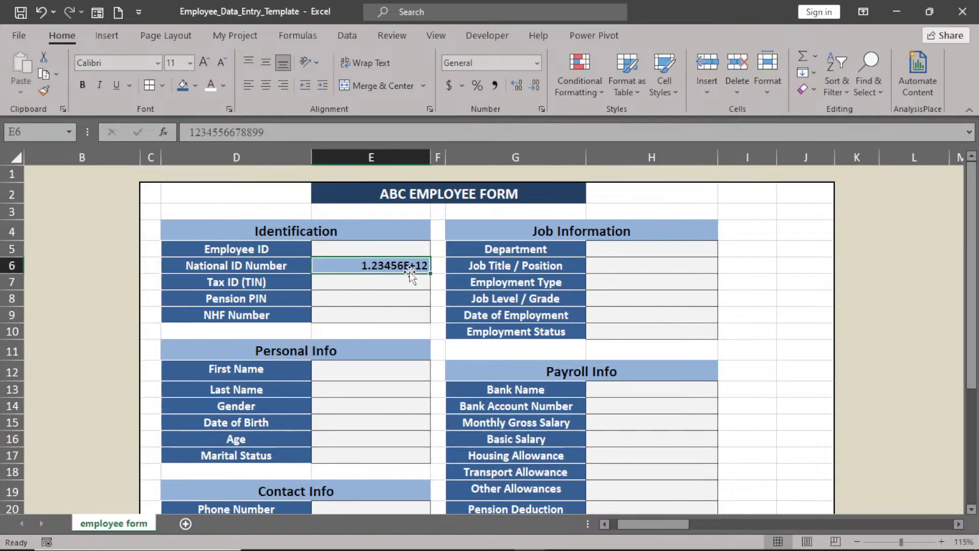
pyautogui.press('Delete')
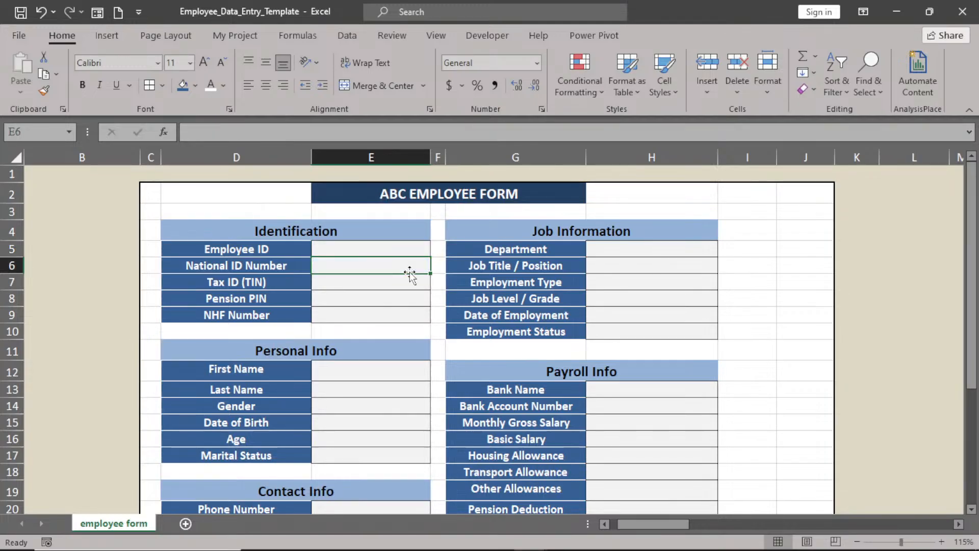
# Insert a new column before the narrow spacer column F, between the two halves of the form.
pyautogui.click(440, 157)
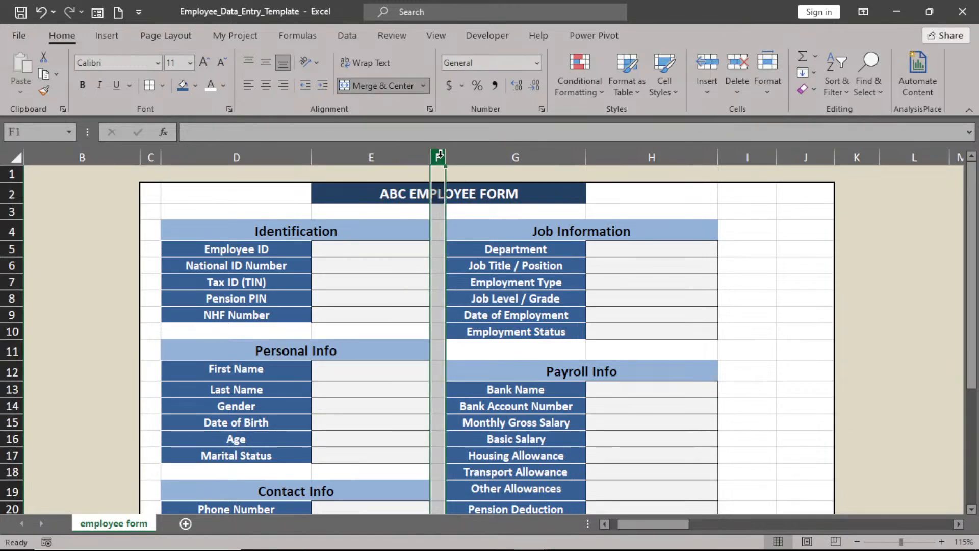
pyautogui.rightClick(440, 155)
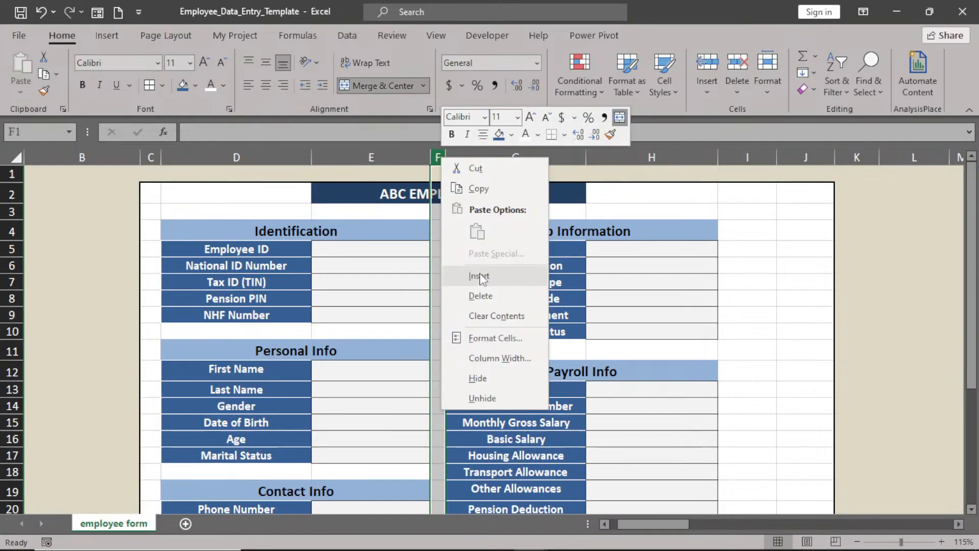
pyautogui.click(479, 276)
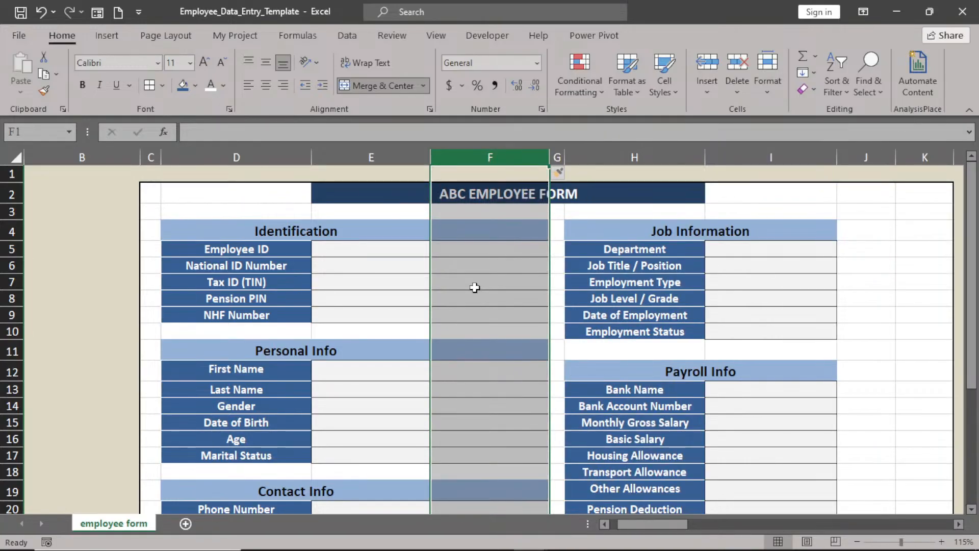
pyautogui.click(474, 288)
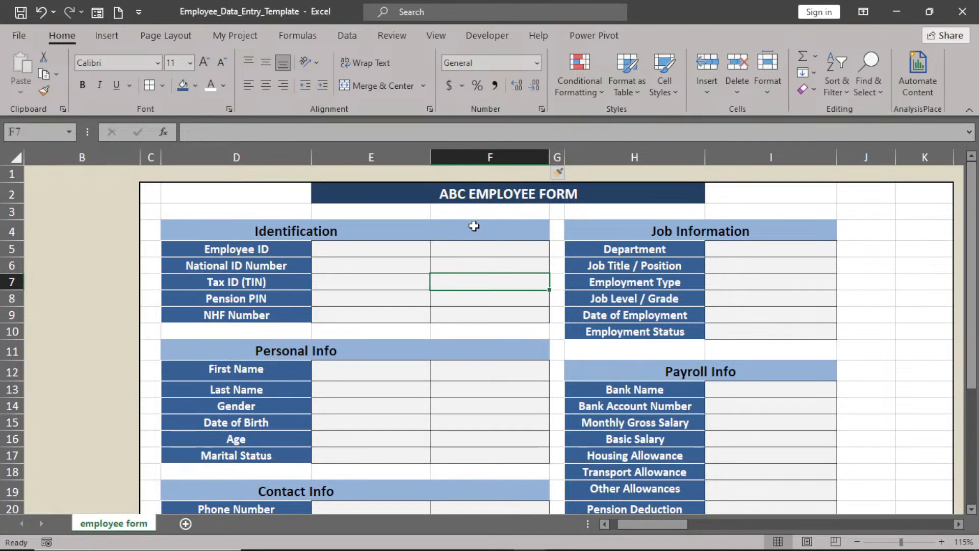
# Remove the existing cell borders from F4:F27 in the inserted column.
pyautogui.moveTo(474, 226); pyautogui.dragTo(487, 406)
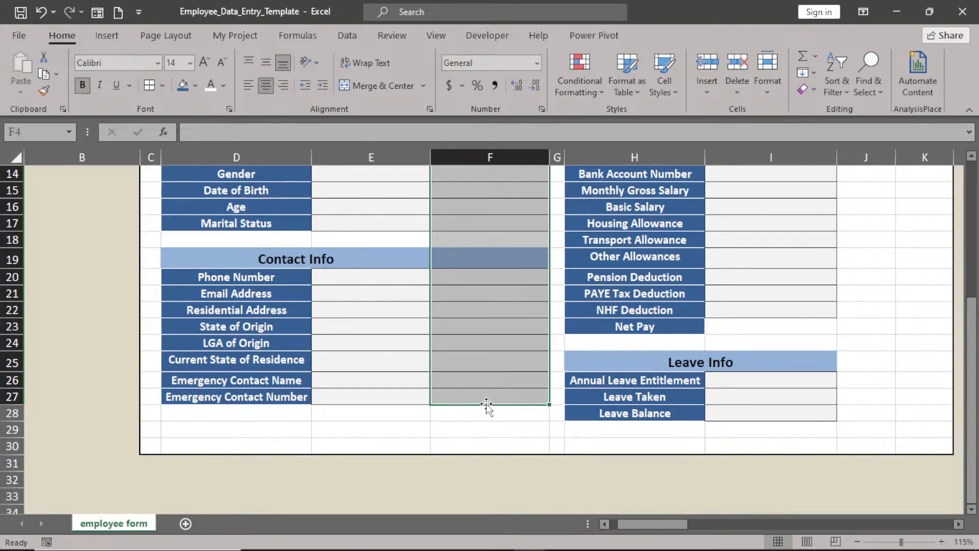
pyautogui.click(162, 85)
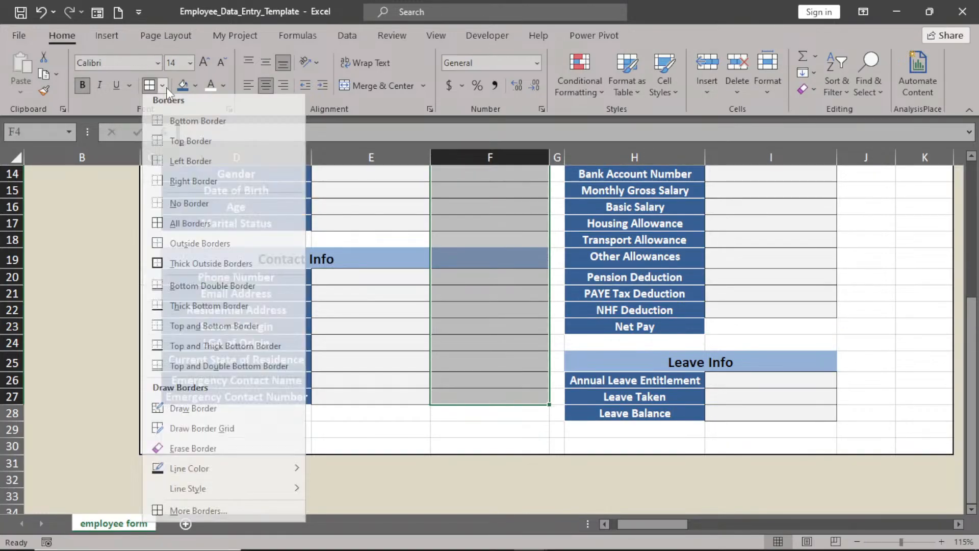
pyautogui.click(182, 204)
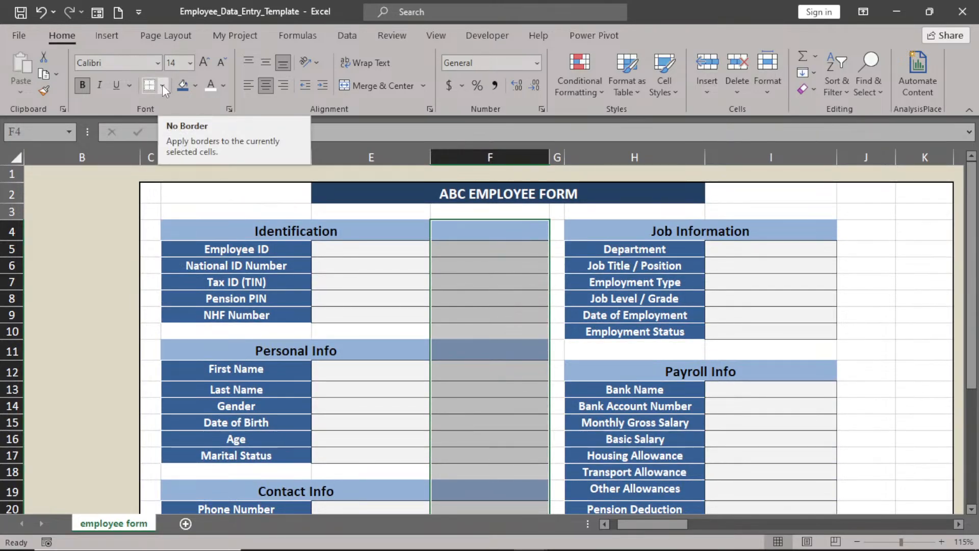
# Apply very light grey outline and inside borders to F4:F27.
pyautogui.click(163, 85)
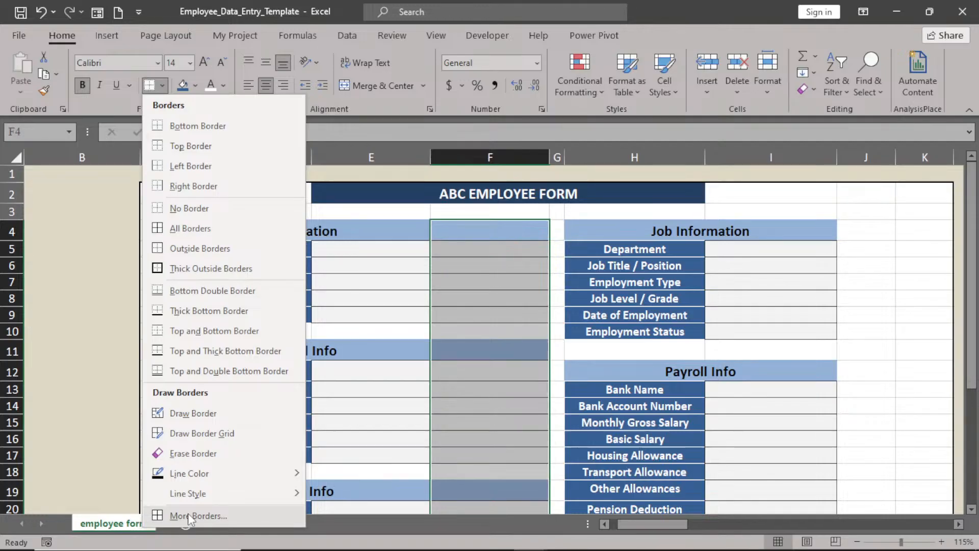
pyautogui.click(189, 516)
pyautogui.click(367, 269)
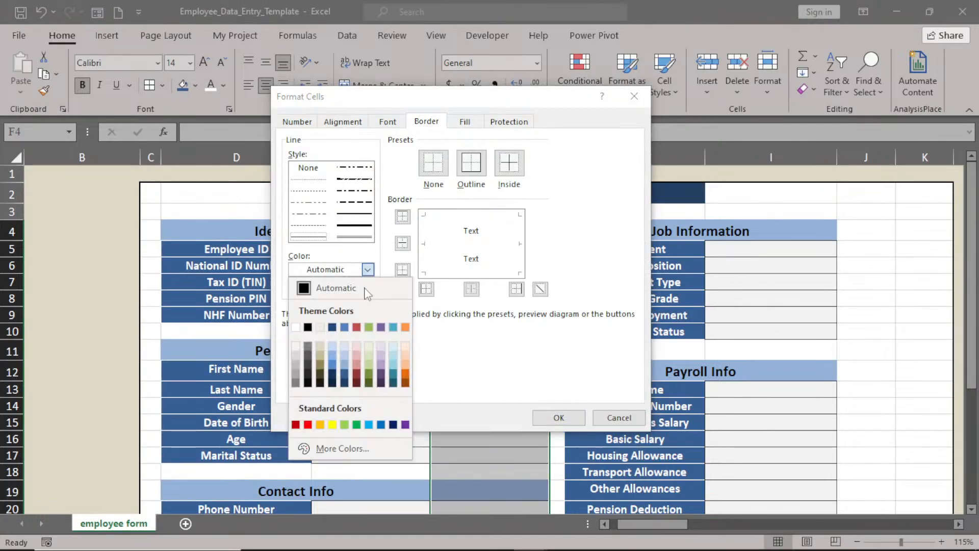
pyautogui.click(295, 347)
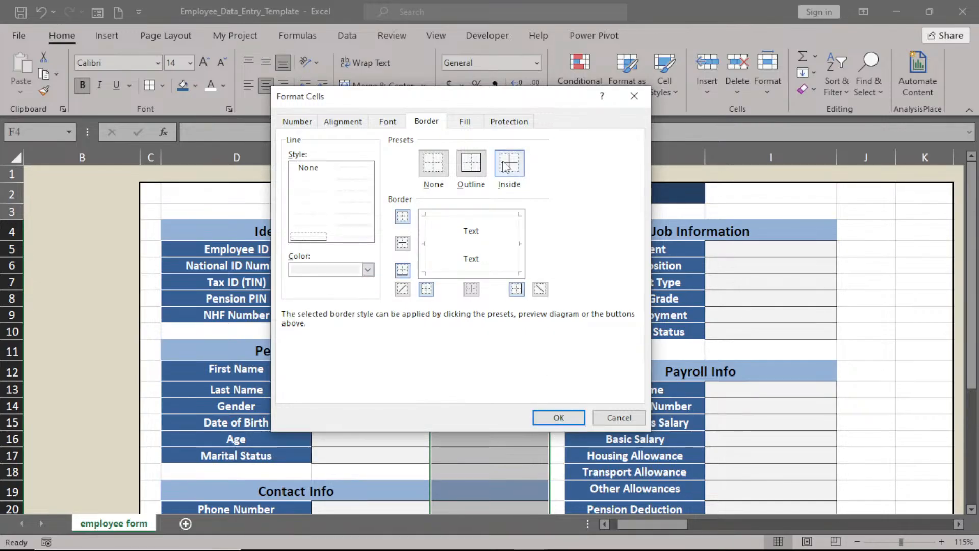
pyautogui.click(551, 419)
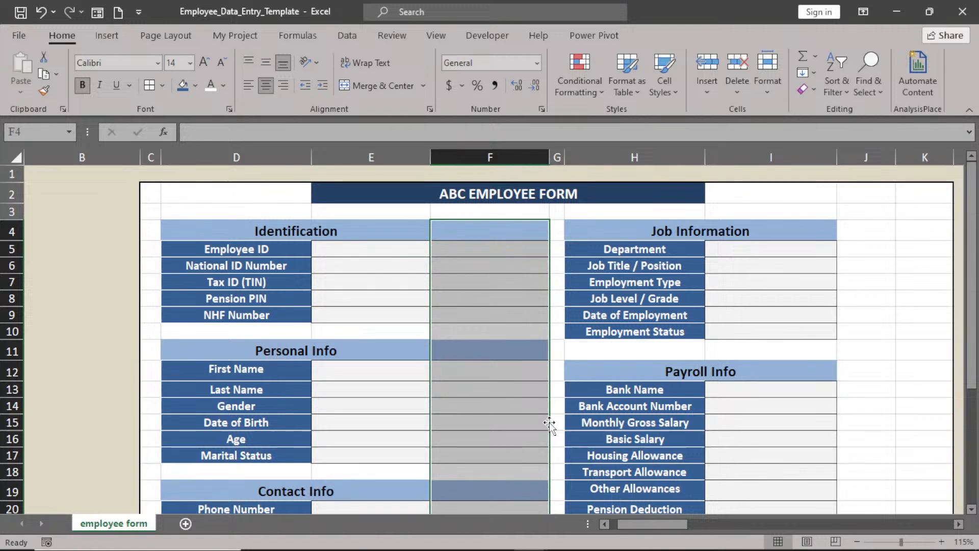
# Set F4:F27 to no fill and clear the conditional formatting rules from those cells.
pyautogui.click(196, 85)
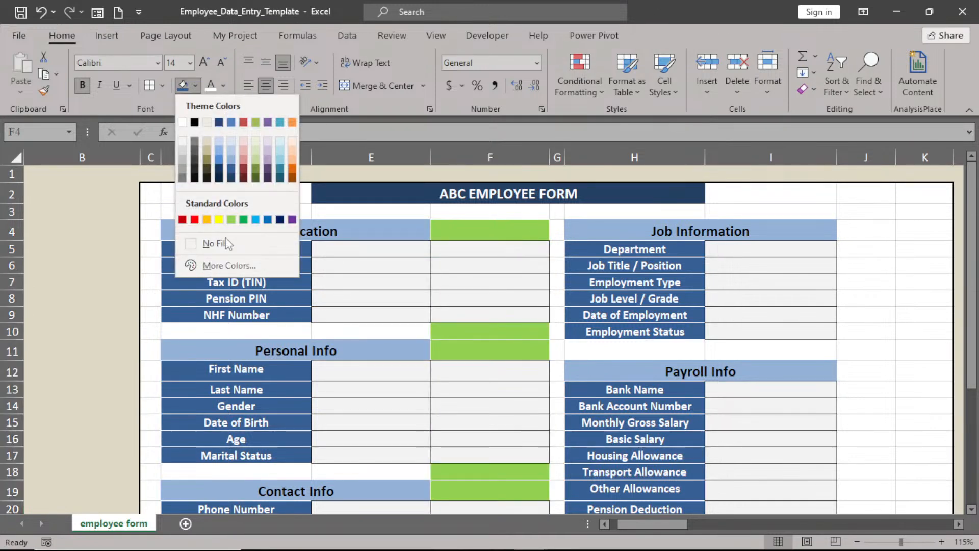
pyautogui.click(214, 244)
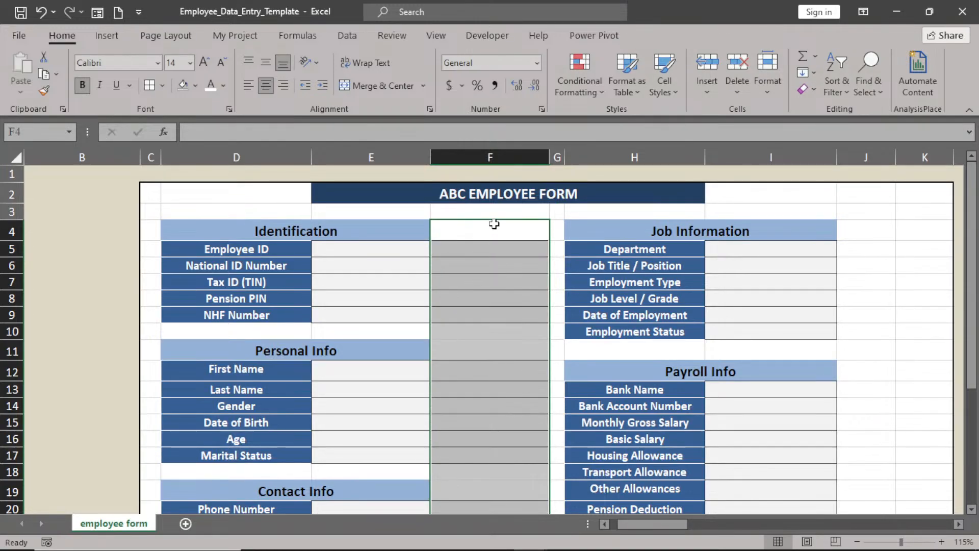
pyautogui.click(580, 89)
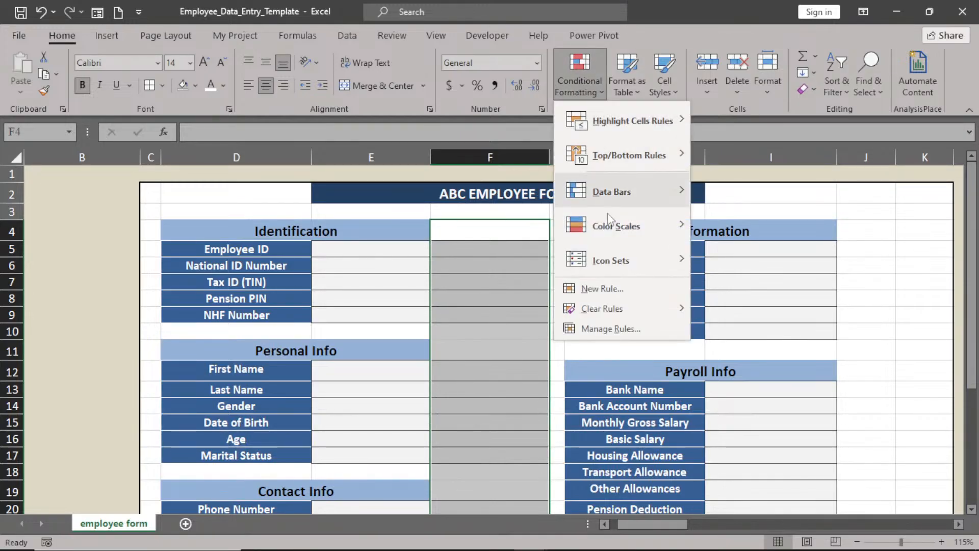
pyautogui.moveTo(637, 308)
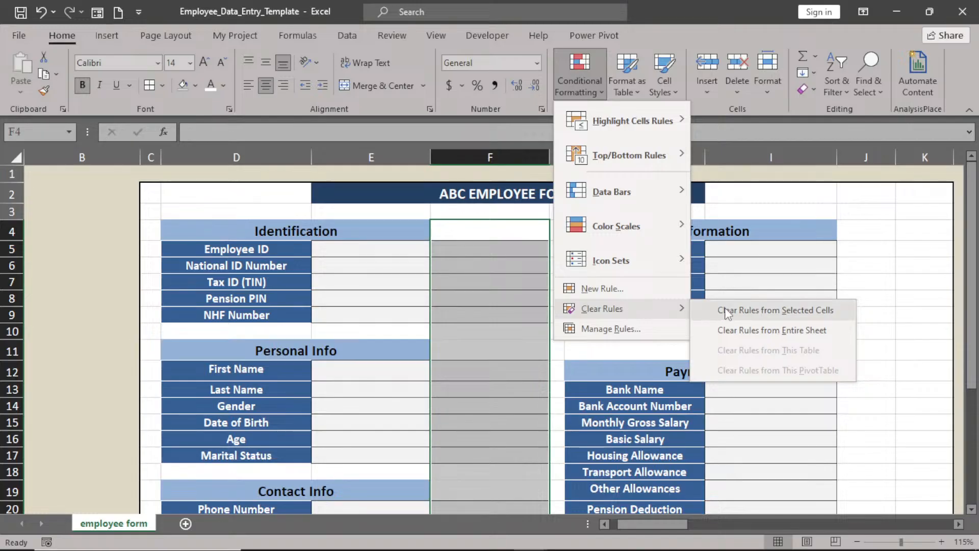
pyautogui.click(763, 312)
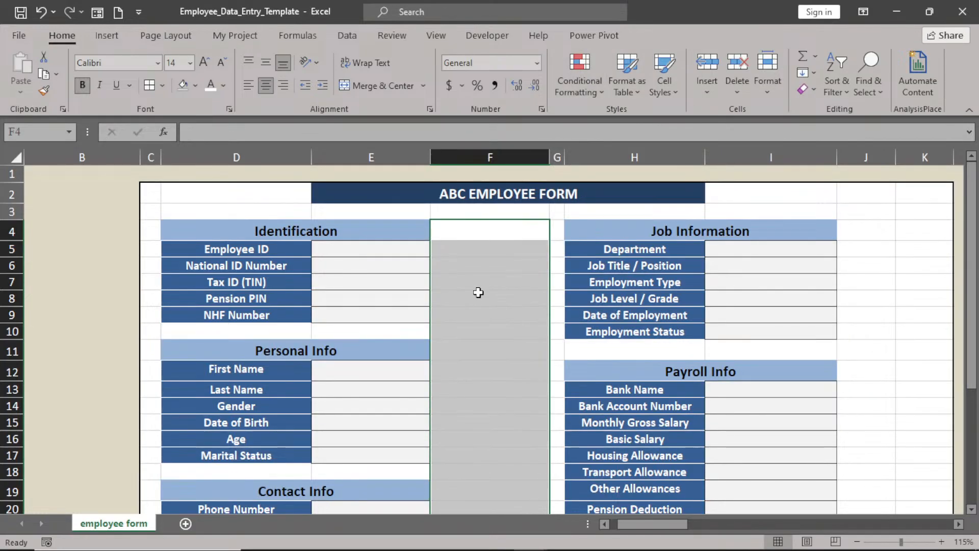
pyautogui.click(478, 292)
# Narrow the inserted column F to slightly under twice the width of spacer column G.
pyautogui.click(533, 155)
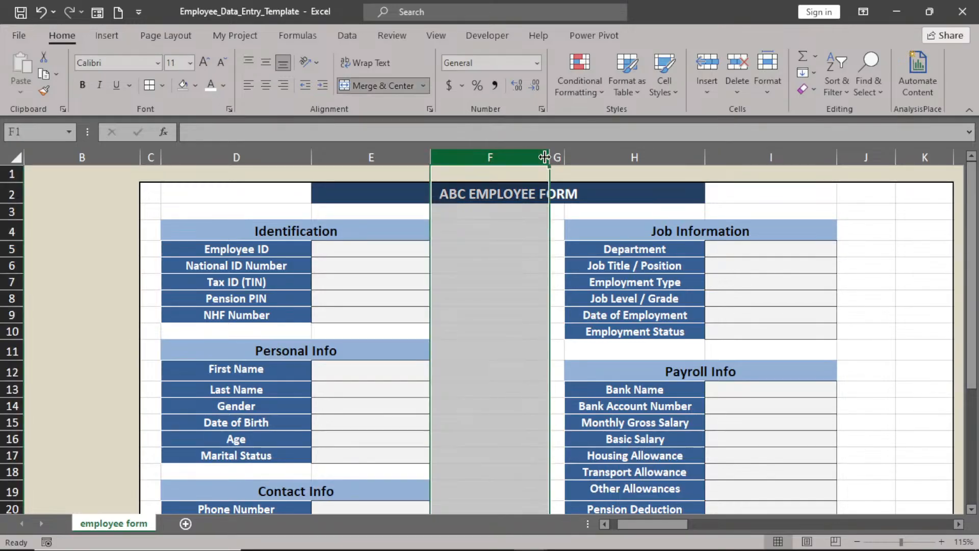
pyautogui.moveTo(549, 157); pyautogui.dragTo(460, 175)
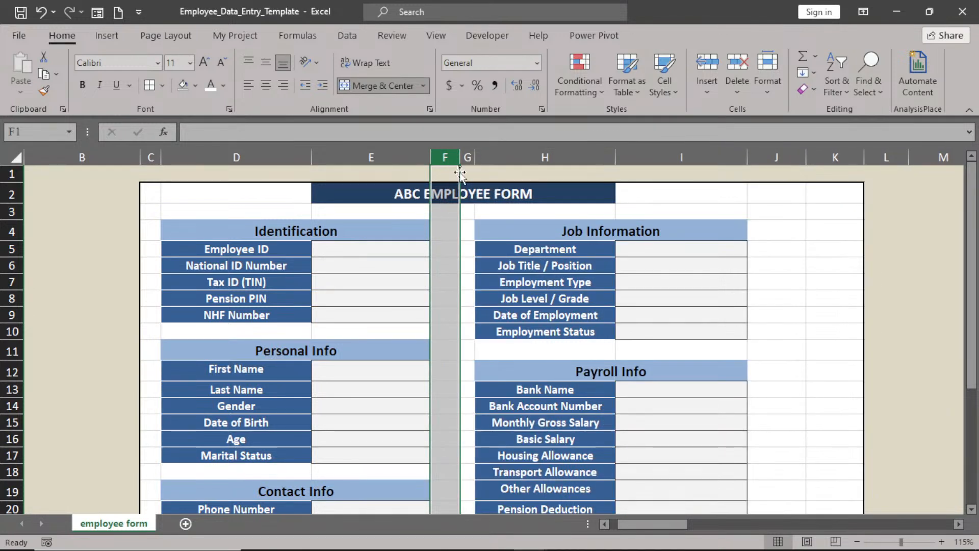
pyautogui.click(445, 249)
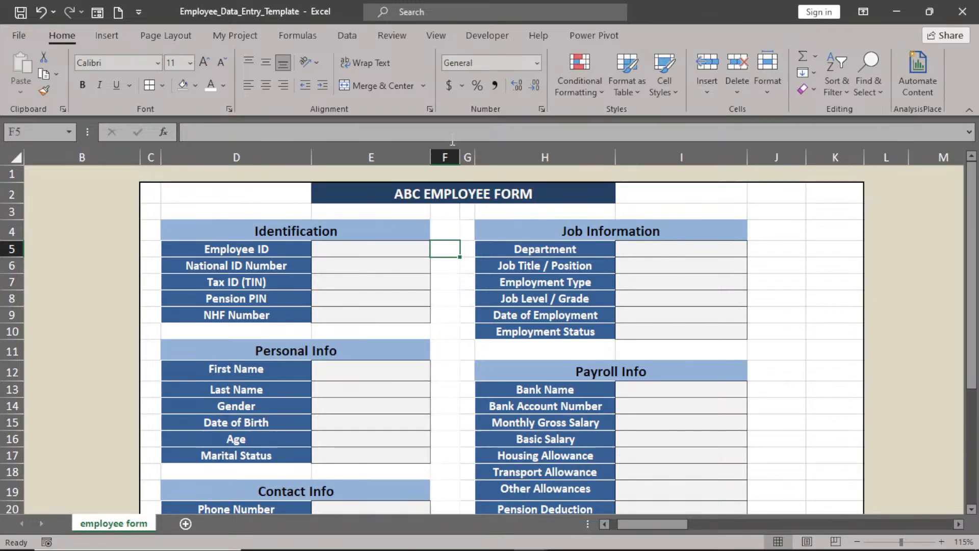
pyautogui.moveTo(460, 158); pyautogui.dragTo(456, 159)
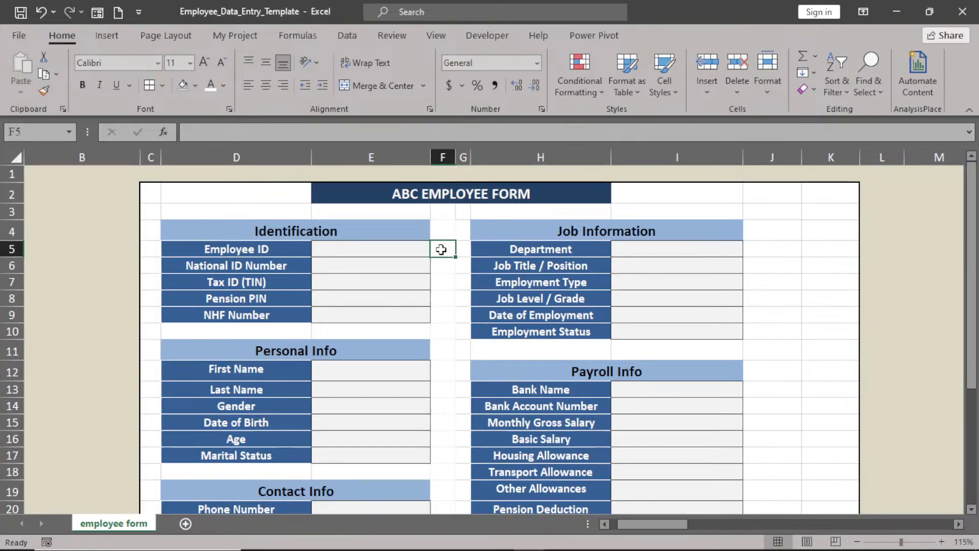
# Enter the formula =IF(E5="","","P") in F5, beside the Employee ID entry cell.
pyautogui.write('=')
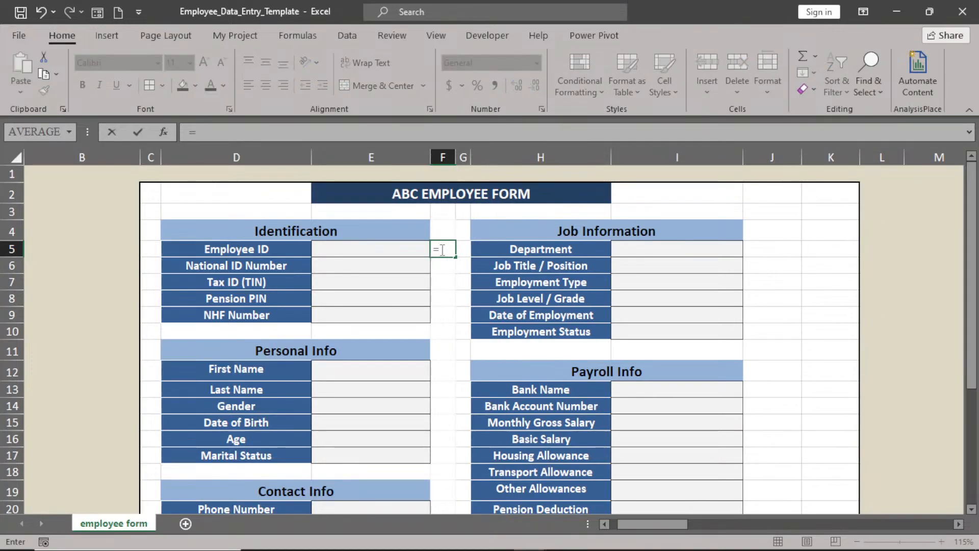
pyautogui.write('IF')
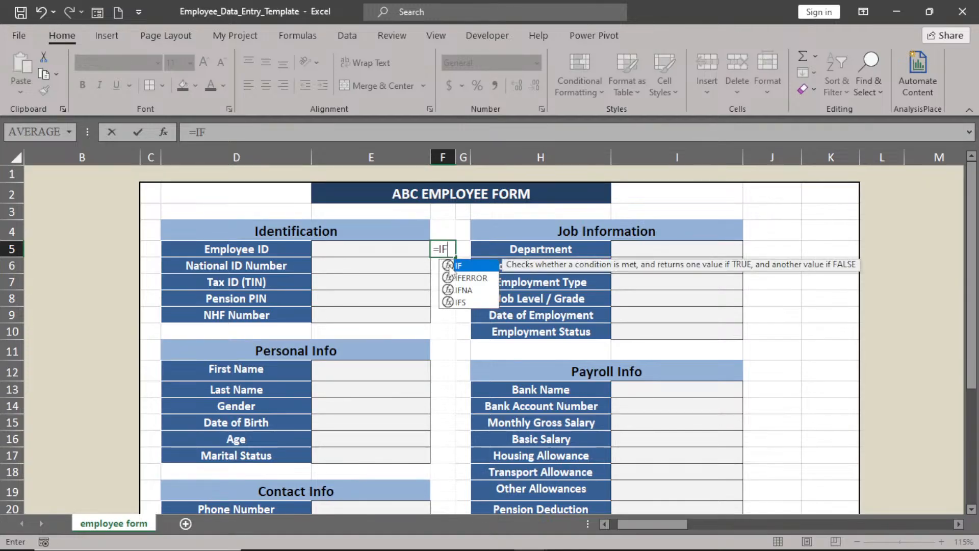
pyautogui.write('(')
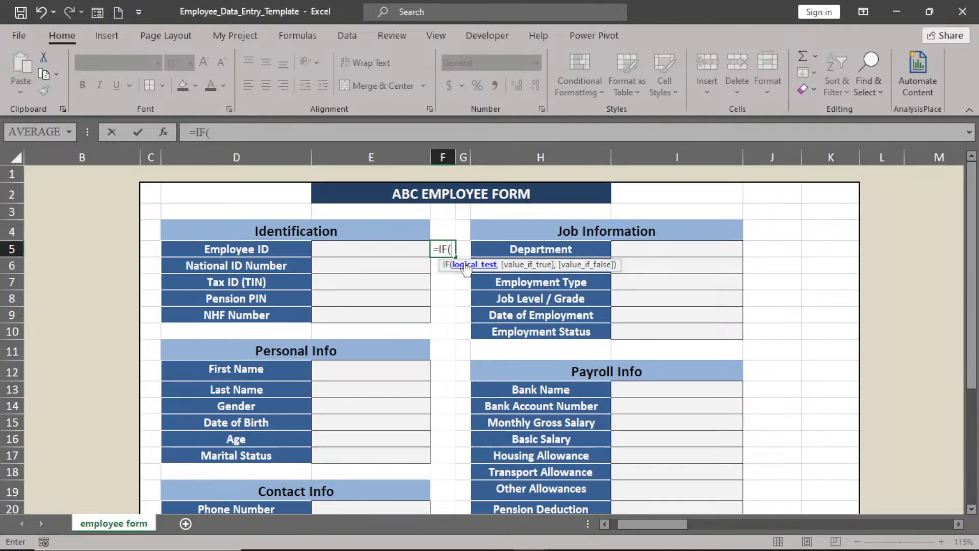
pyautogui.click(390, 252)
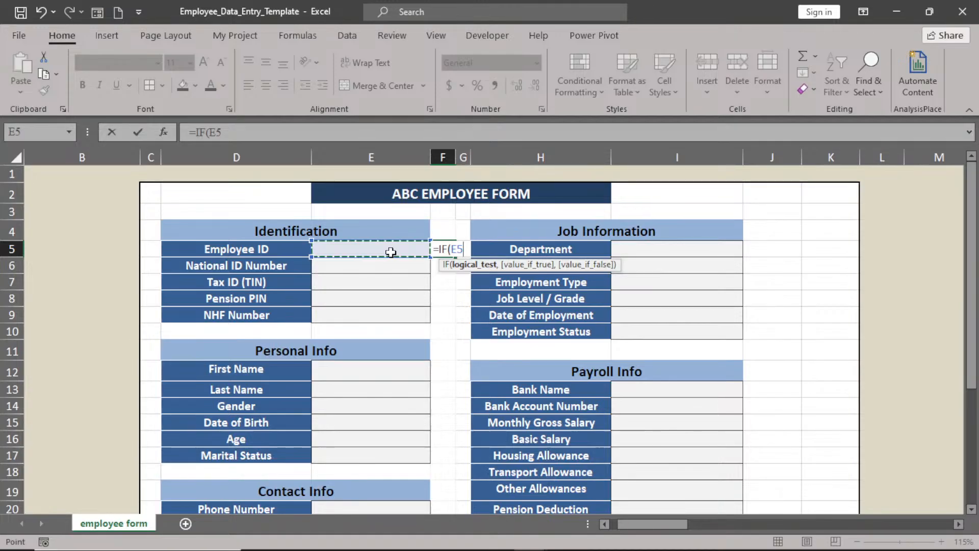
pyautogui.write('=')
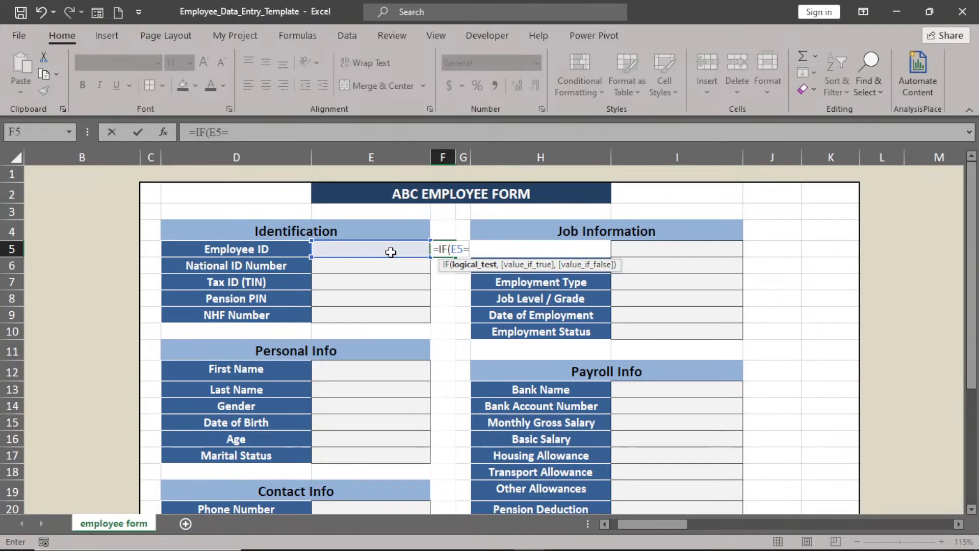
pyautogui.write('"",')
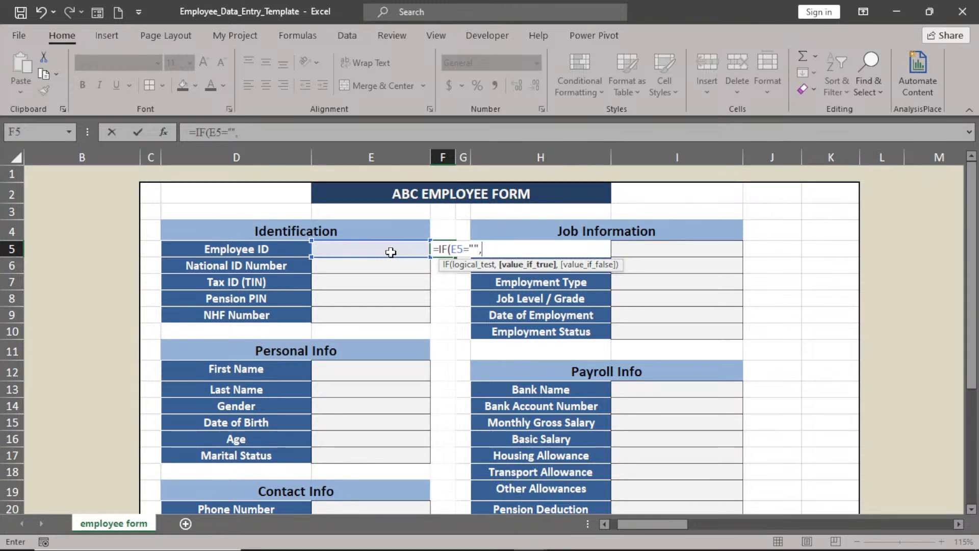
pyautogui.write('"",')
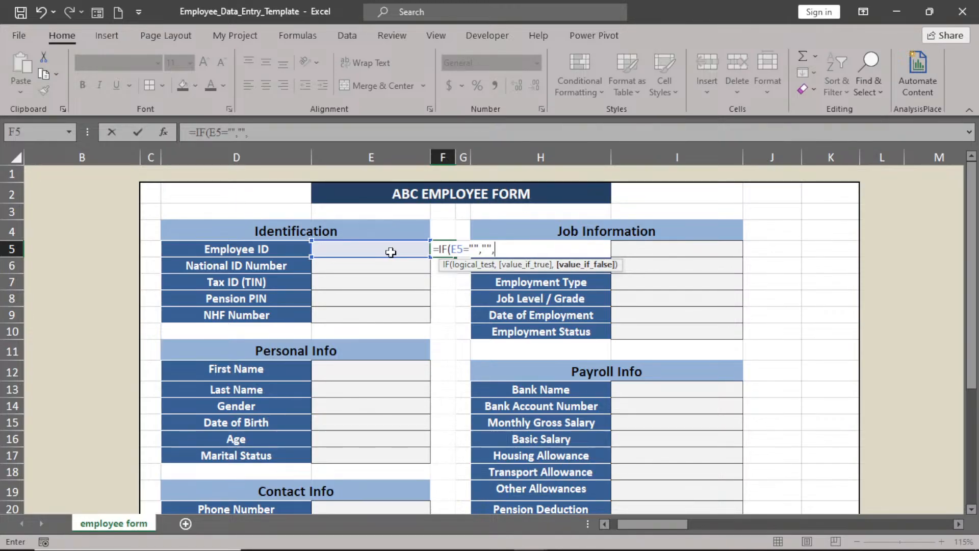
pyautogui.write('"P")')
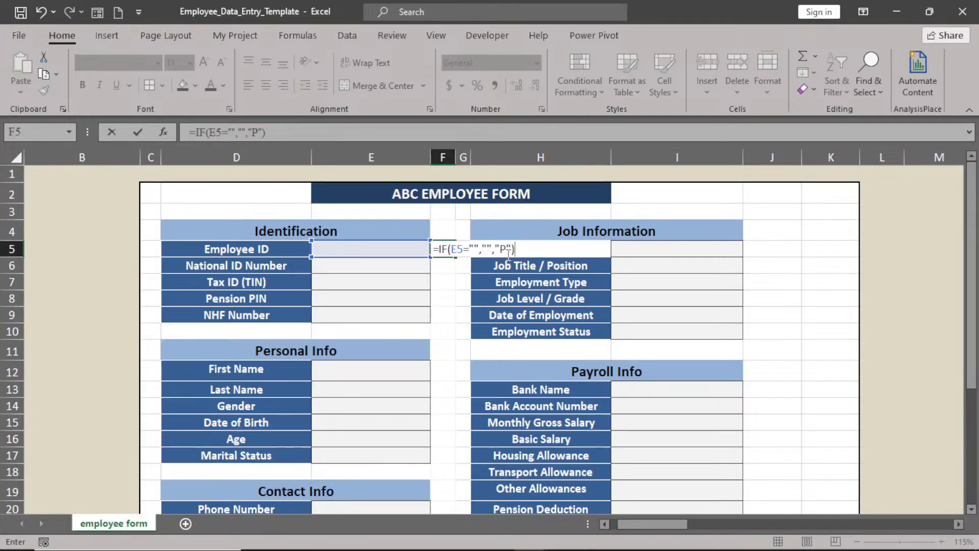
pyautogui.hotkey('ctrl', 'Return')
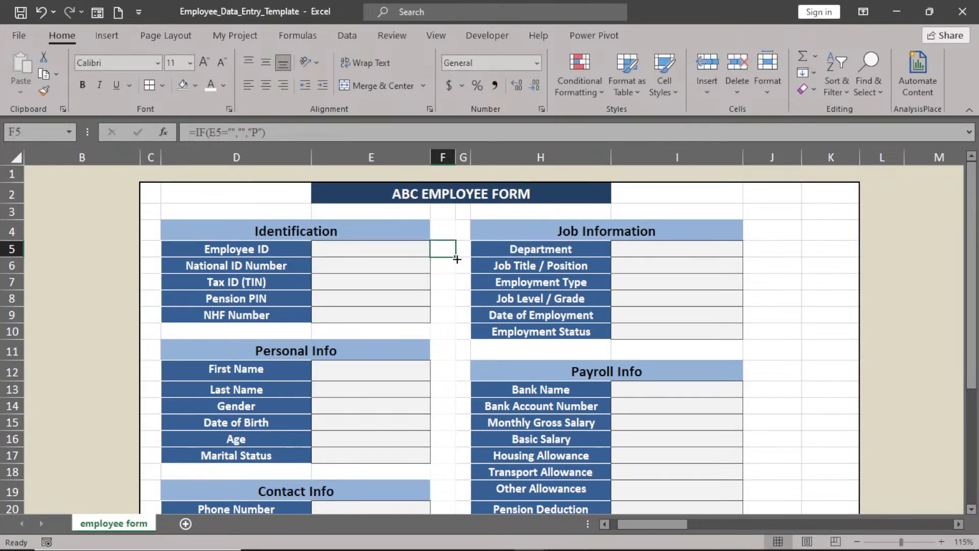
# Copy the F5 formula down column F through F27, beside the Emergency Contact Number entry.
pyautogui.moveTo(456, 257)
pyautogui.mouseDown()
pyautogui.moveTo(455, 313)
pyautogui.moveTo(444, 309)
pyautogui.mouseUp()
pyautogui.click(445, 313)
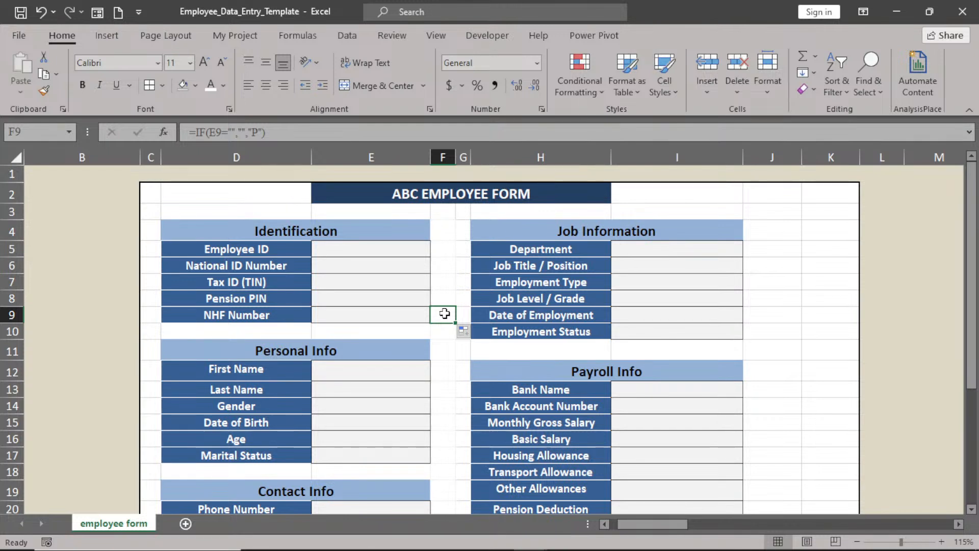
pyautogui.click(444, 253)
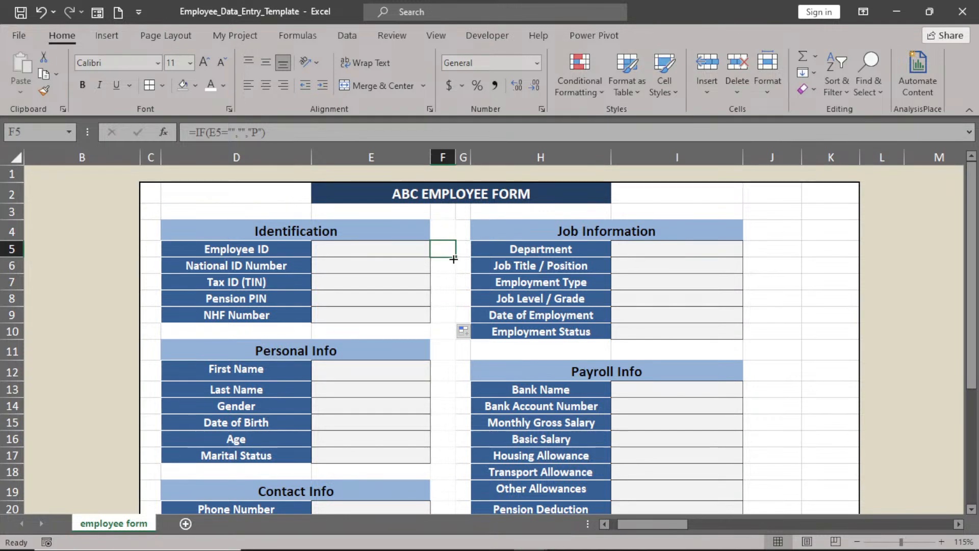
pyautogui.moveTo(453, 259); pyautogui.dragTo(454, 319)
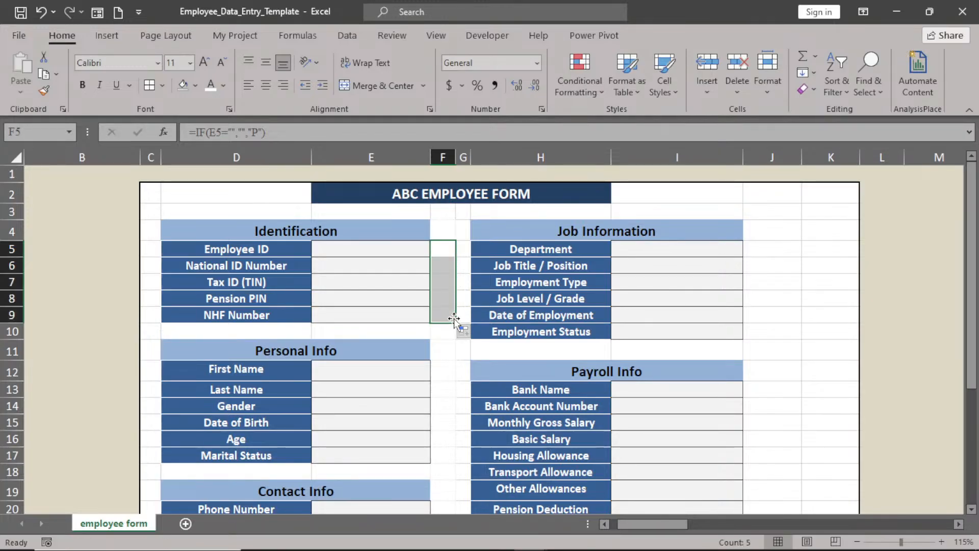
pyautogui.moveTo(454, 318); pyautogui.dragTo(453, 444)
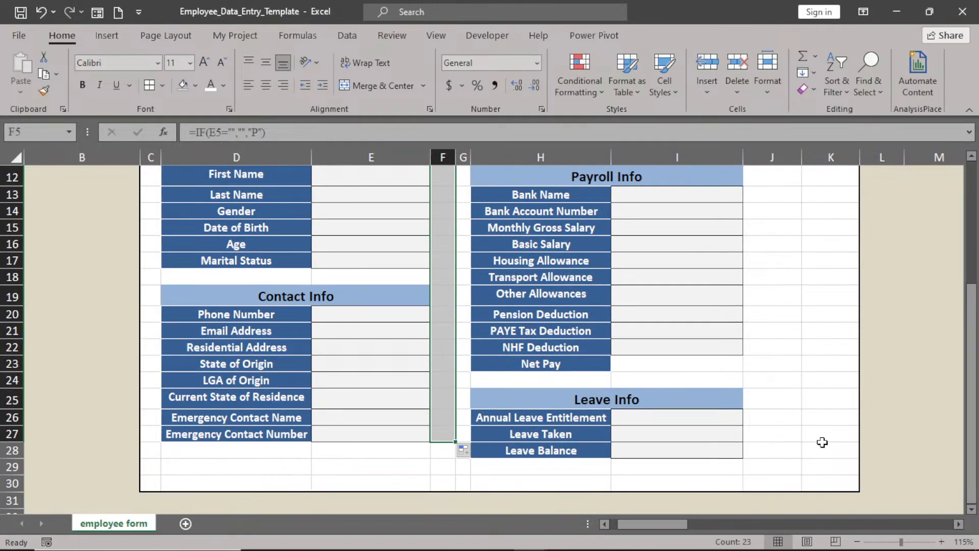
# Set the font of the indicator formula cells F5:F27 to Wingdings 2.
pyautogui.moveTo(971, 378); pyautogui.dragTo(968, 224)
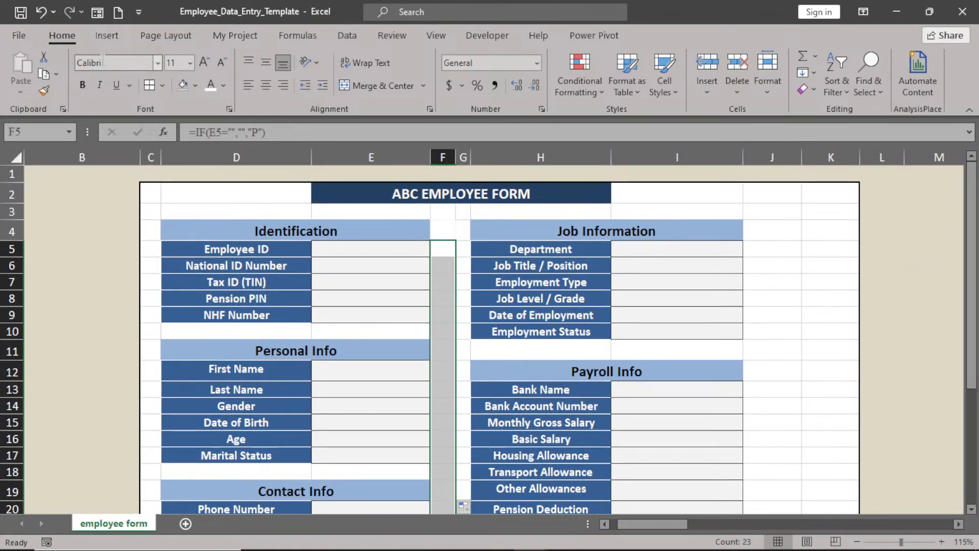
pyautogui.click(160, 63)
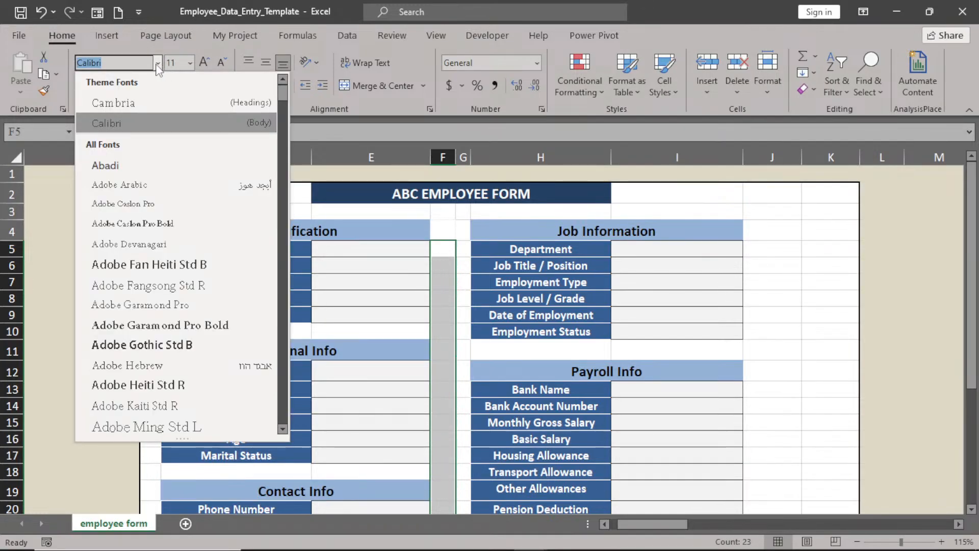
pyautogui.write('Wingdings')
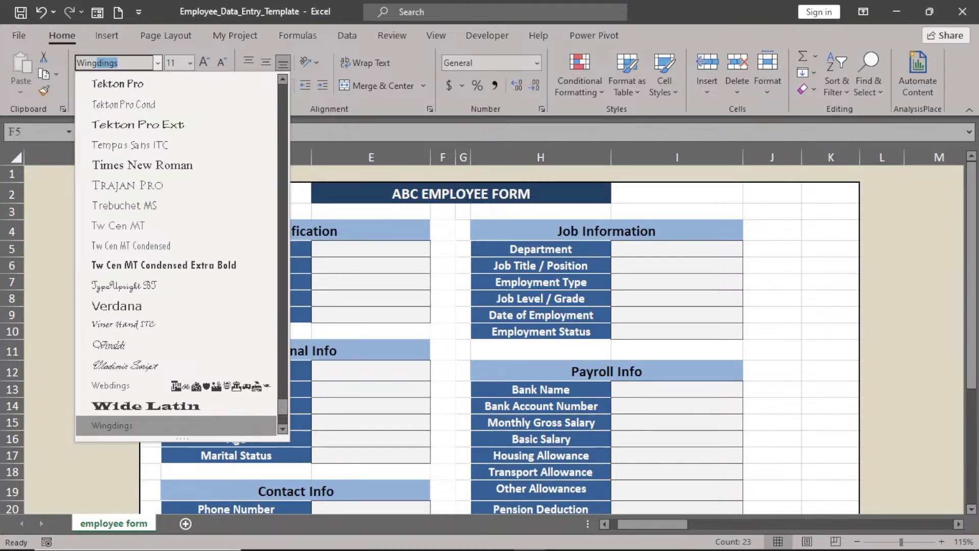
pyautogui.scroll(-1, 126, 393)
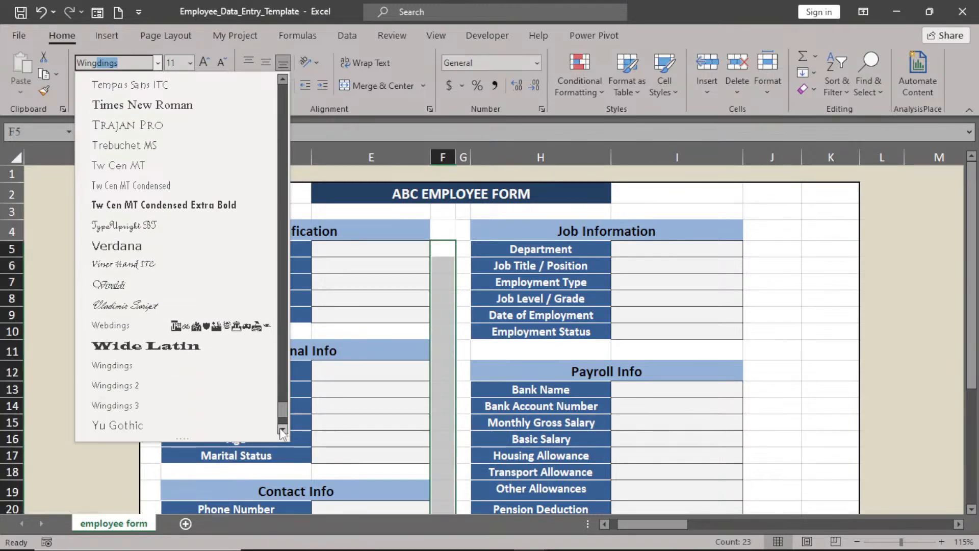
pyautogui.click(115, 385)
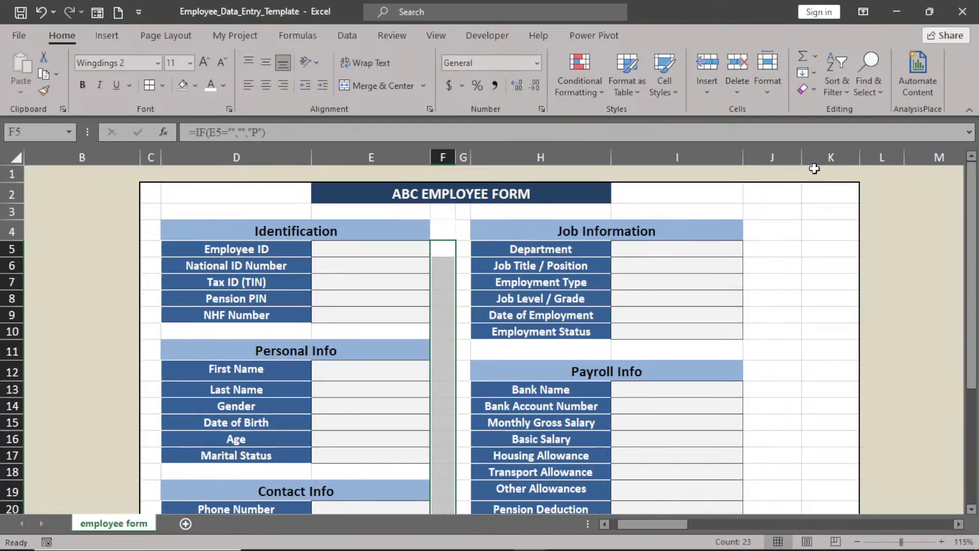
# Narrow column J to about the width of column F, and copy the exact formula text from F5 into J5 beside the Department entry.
pyautogui.moveTo(801, 158); pyautogui.dragTo(773, 165)
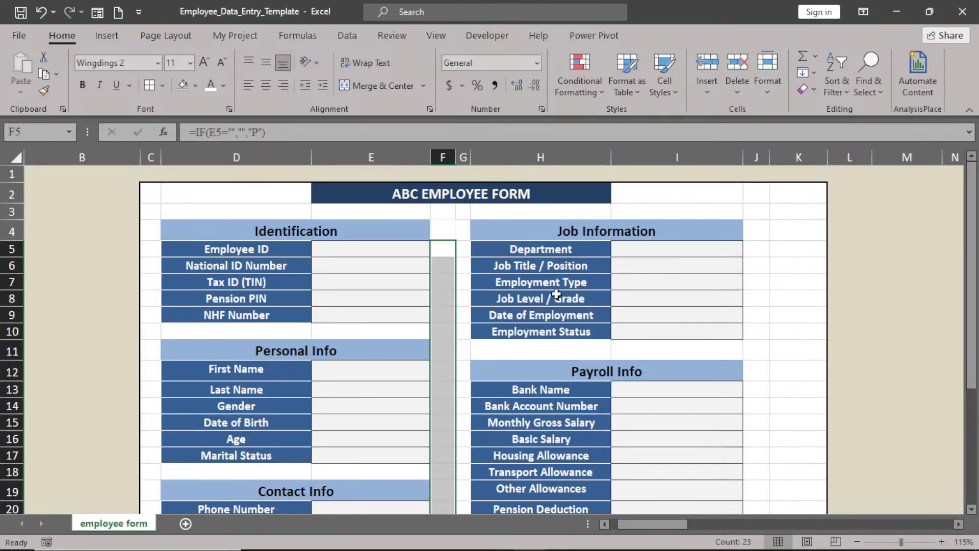
pyautogui.click(450, 254)
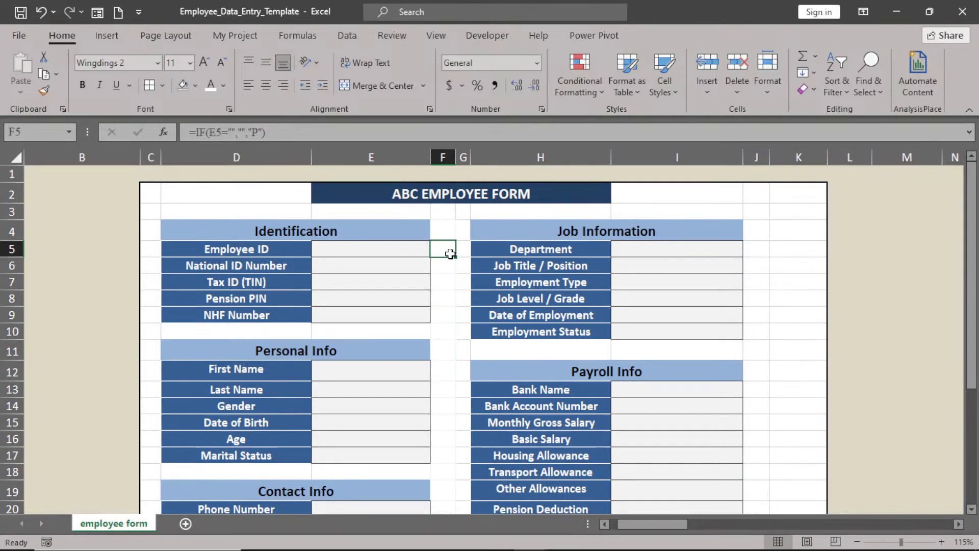
pyautogui.doubleClick(450, 254)
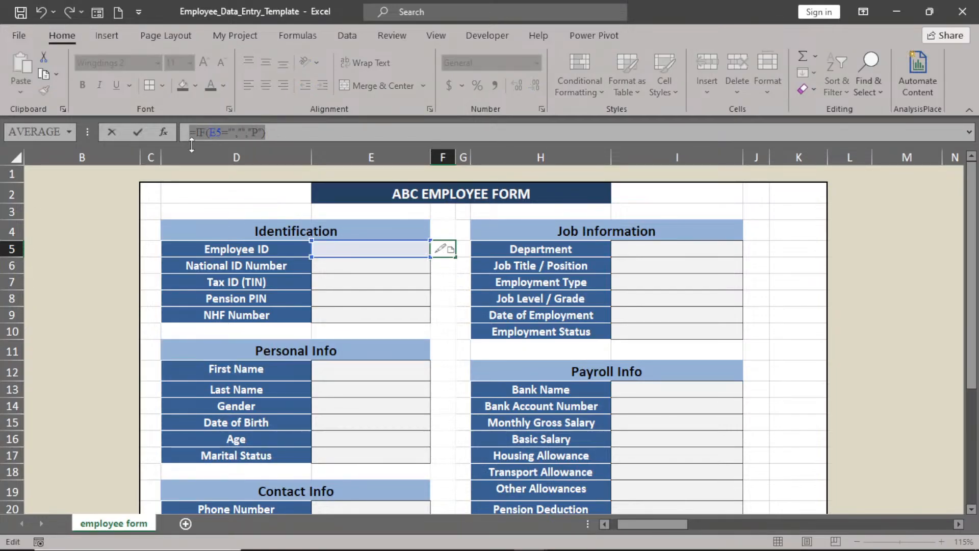
pyautogui.hotkey('ctrl', 'c')
pyautogui.click(754, 251)
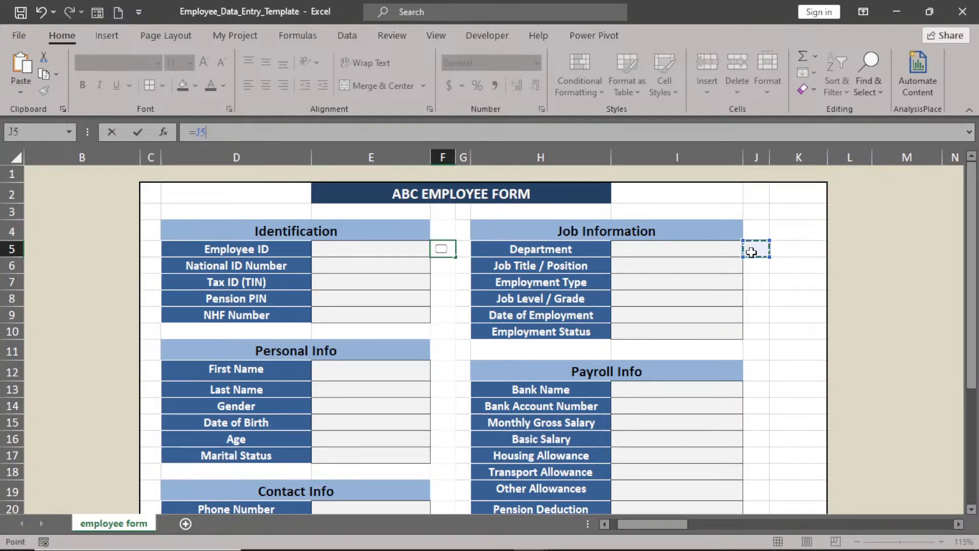
pyautogui.hotkey('ctrl', 'z')
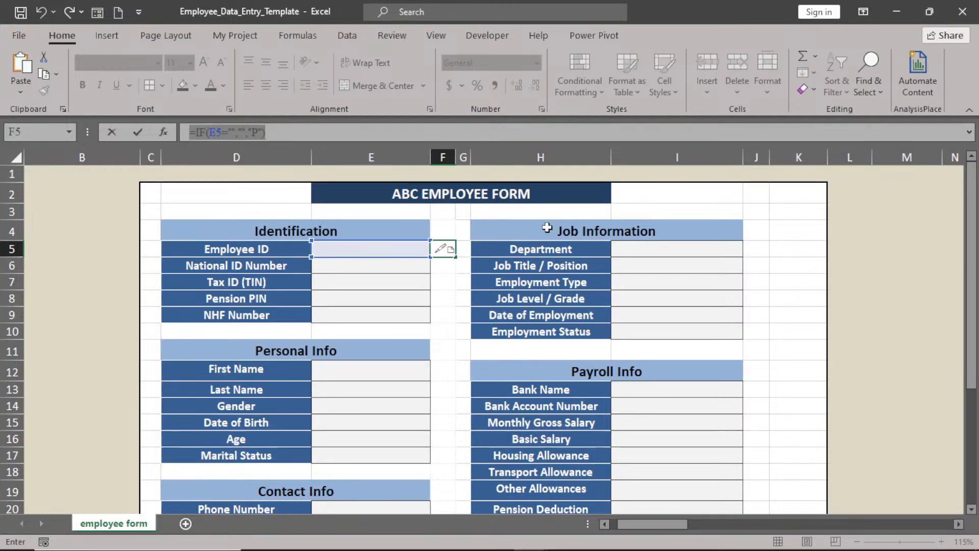
pyautogui.moveTo(267, 133); pyautogui.dragTo(189, 145)
pyautogui.press('Escape')
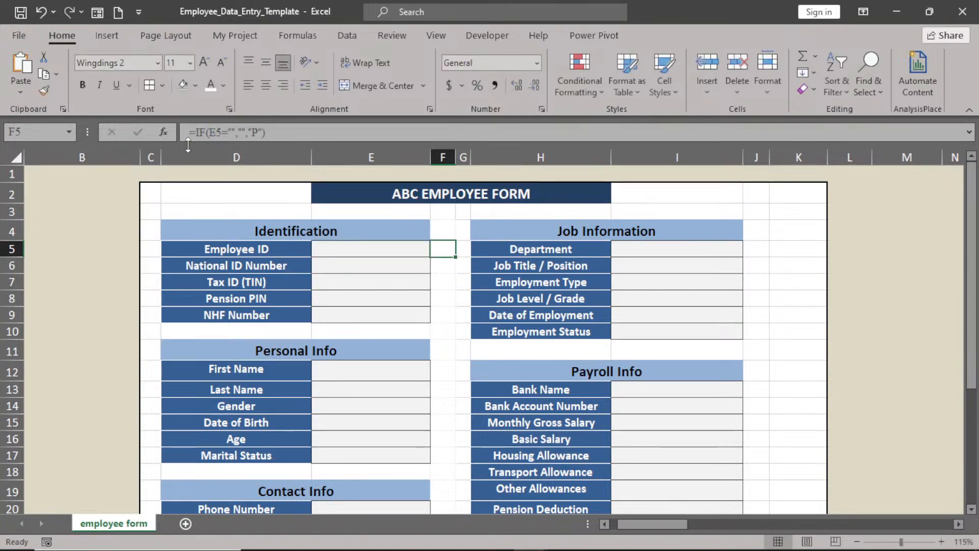
pyautogui.click(756, 252)
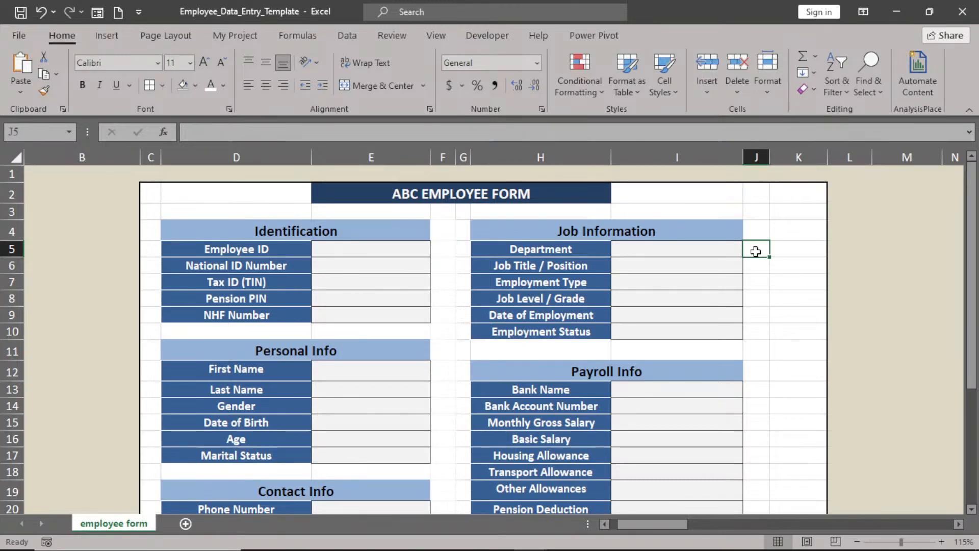
pyautogui.hotkey('ctrl', 'v')
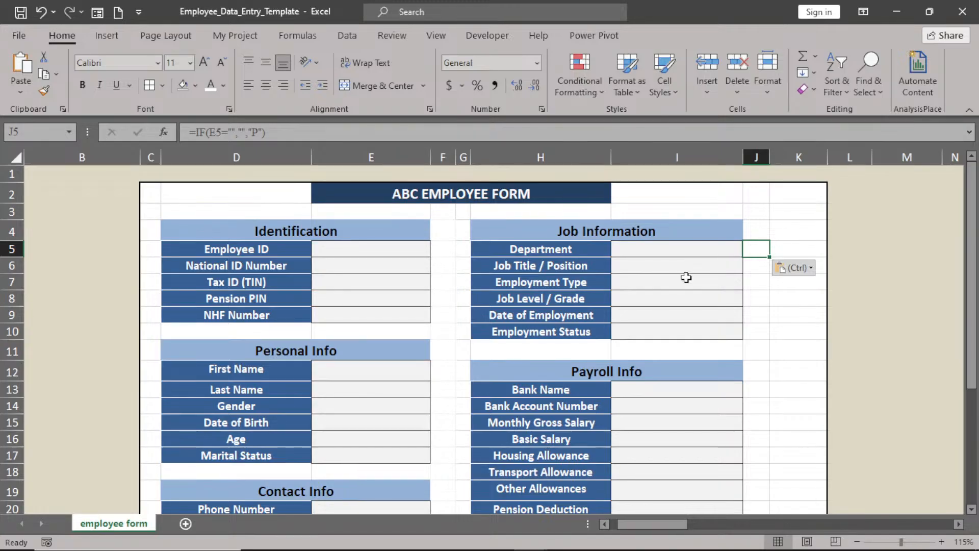
# Change the cell reference in the J5 formula to I5, making it =IF(I5="","","P").
pyautogui.press('F2')
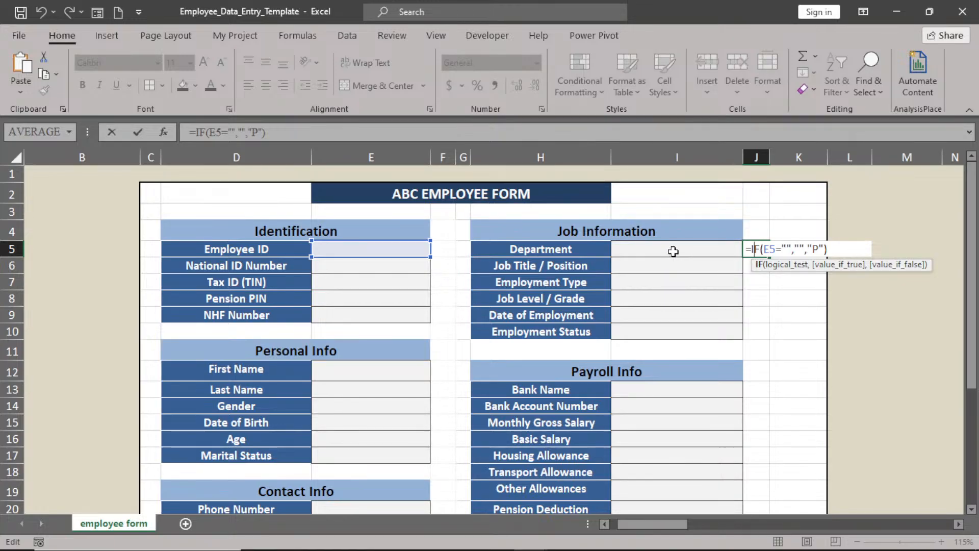
pyautogui.click(769, 249)
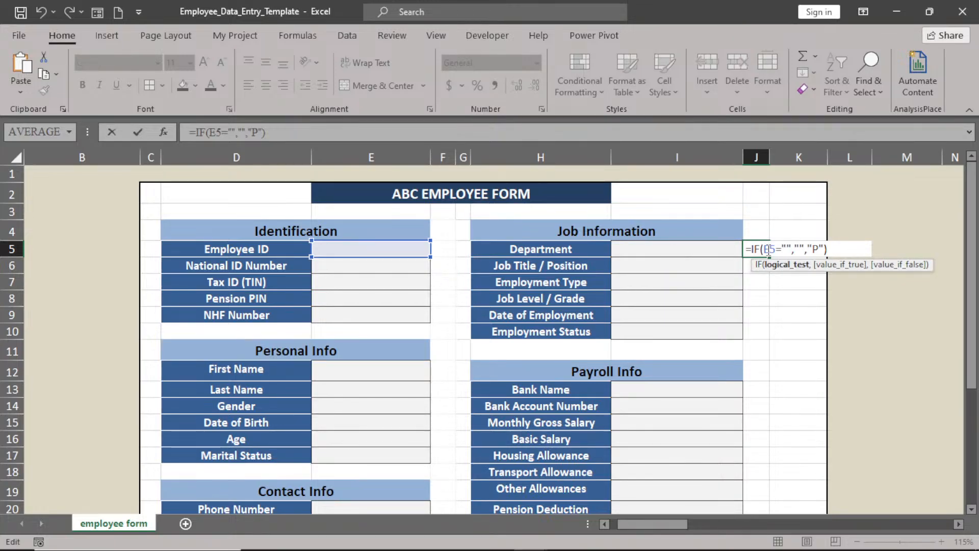
pyautogui.press('BackSpace')
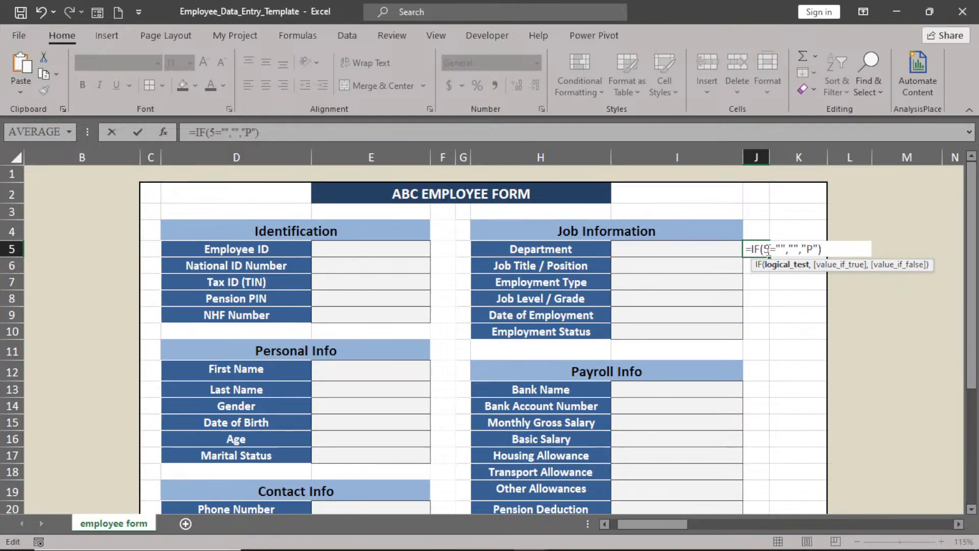
pyautogui.write('I')
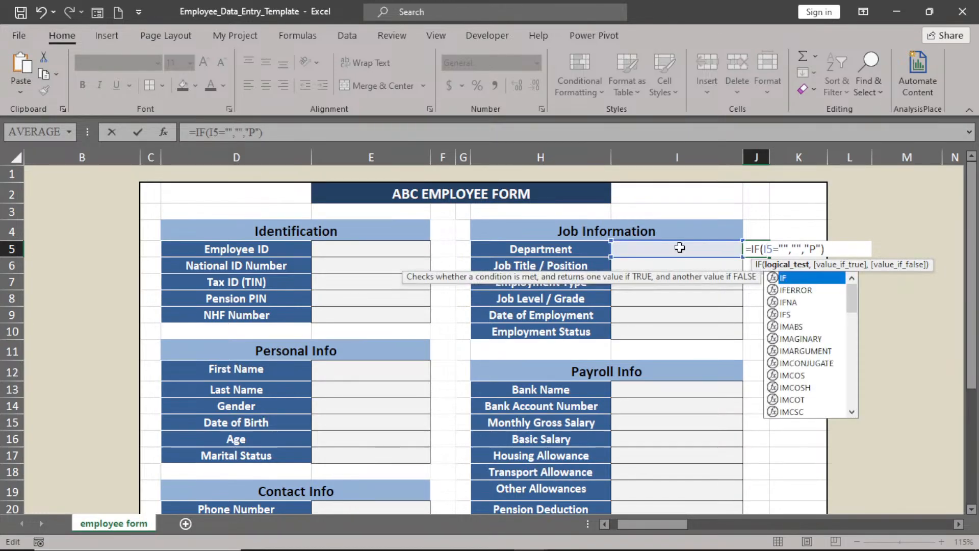
pyautogui.press('Return')
# Copy the J5 formula down column J through J28, beside the Leave Balance entry.
pyautogui.click(760, 249)
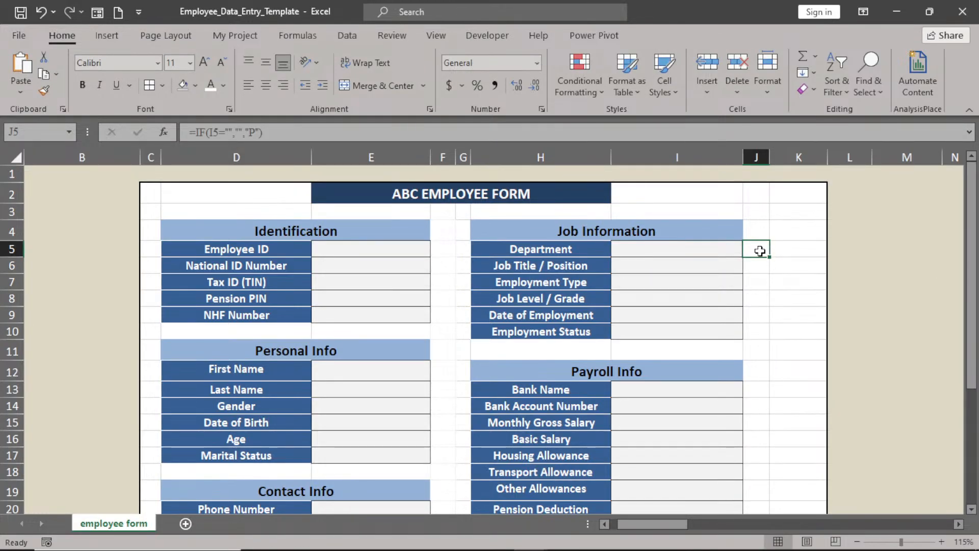
pyautogui.moveTo(769, 257); pyautogui.dragTo(757, 452)
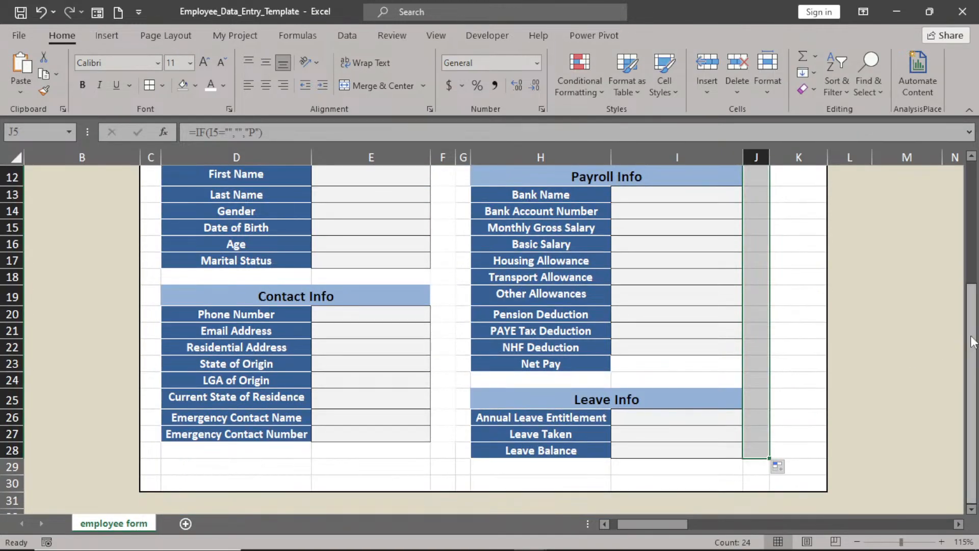
pyautogui.moveTo(972, 339); pyautogui.dragTo(948, 212)
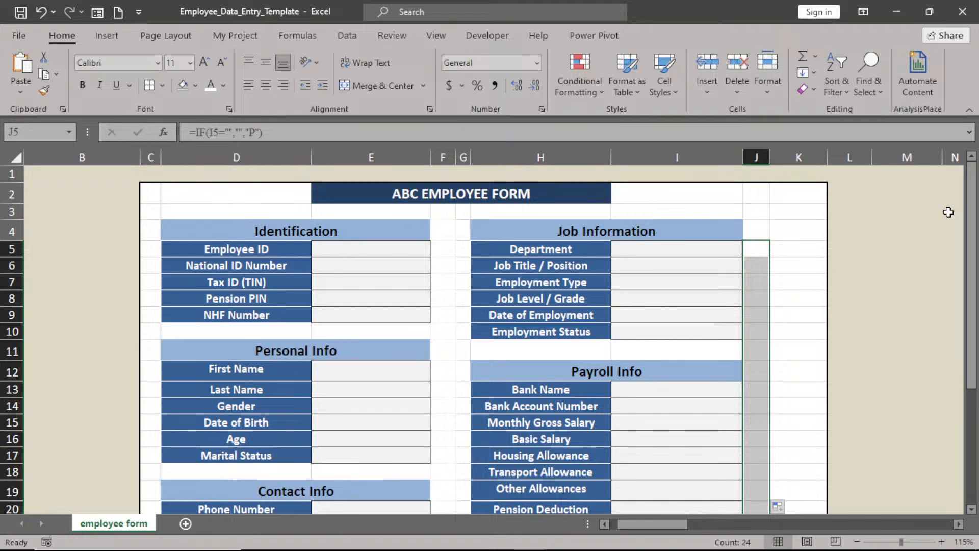
# Set the font of the tick formula cells in column J, starting at J5, to Wingdings 2.
pyautogui.click(156, 63)
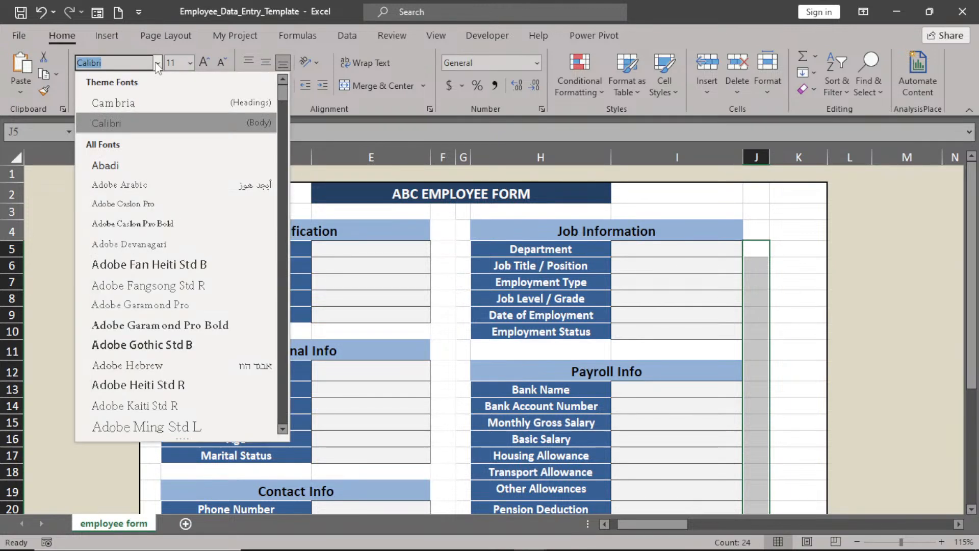
pyautogui.write('Wingdings')
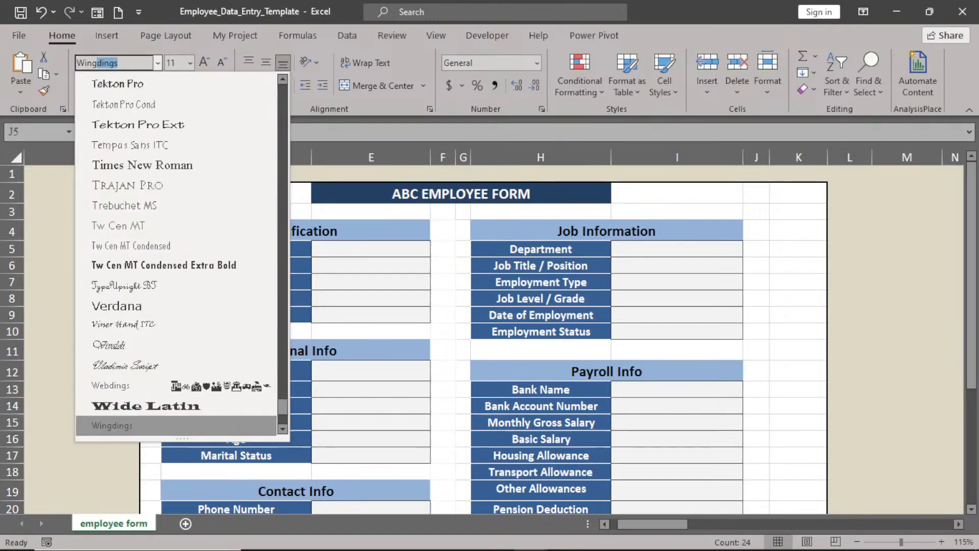
pyautogui.scroll(-1, 132, 408)
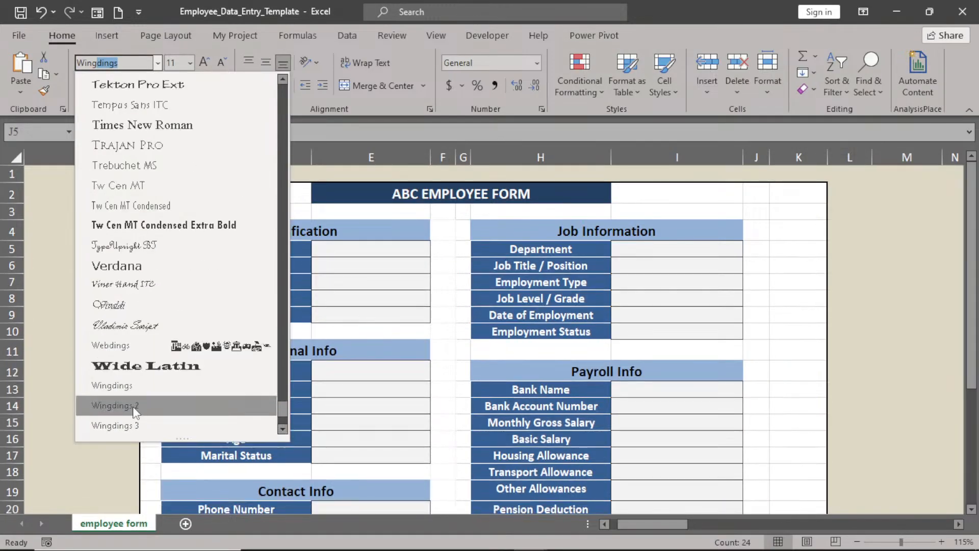
pyautogui.click(131, 408)
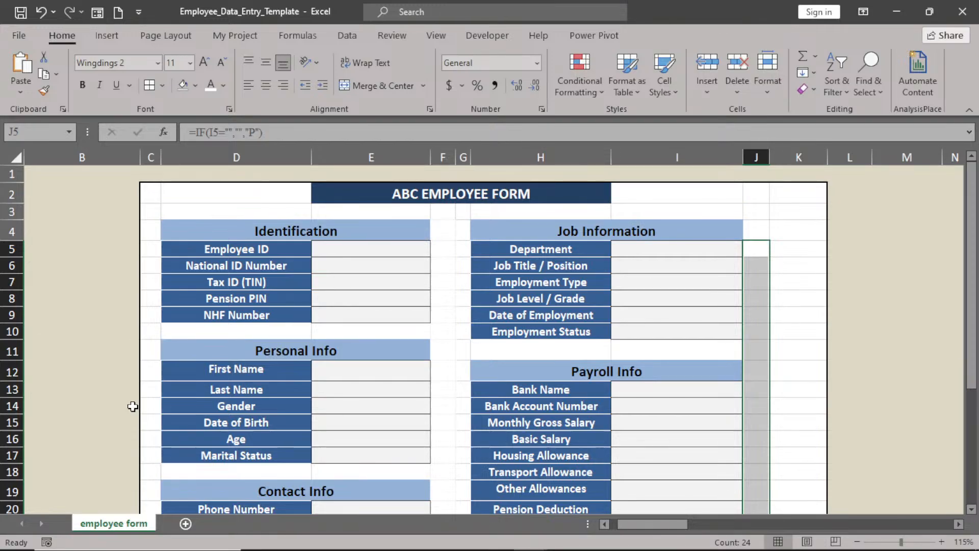
# Enter a sample Employee ID in cell E5 and check the tick formula in F5.
pyautogui.click(438, 311)
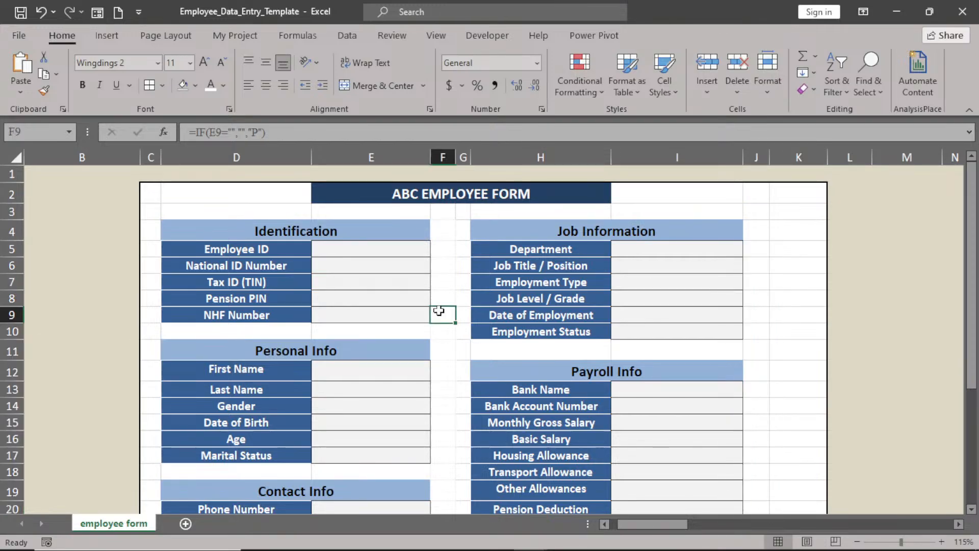
pyautogui.click(439, 249)
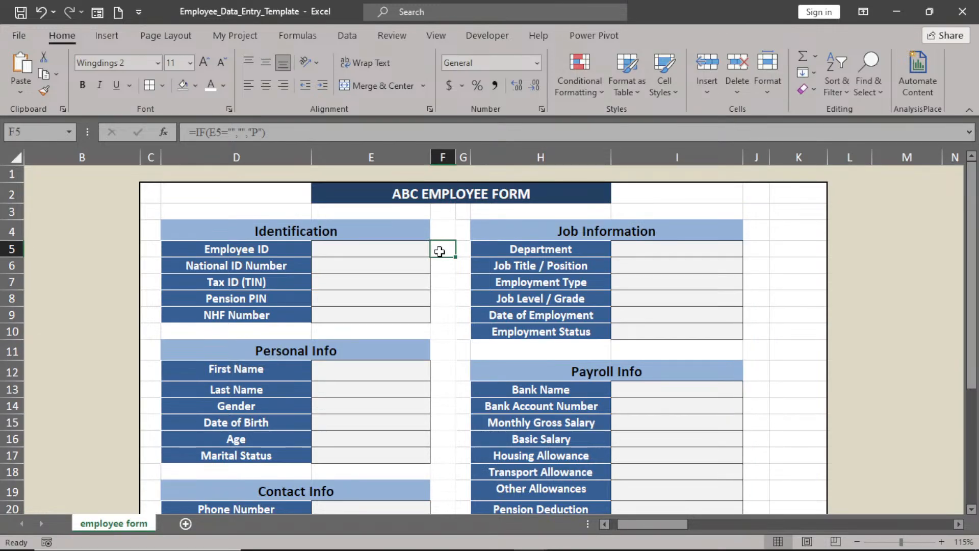
pyautogui.click(399, 252)
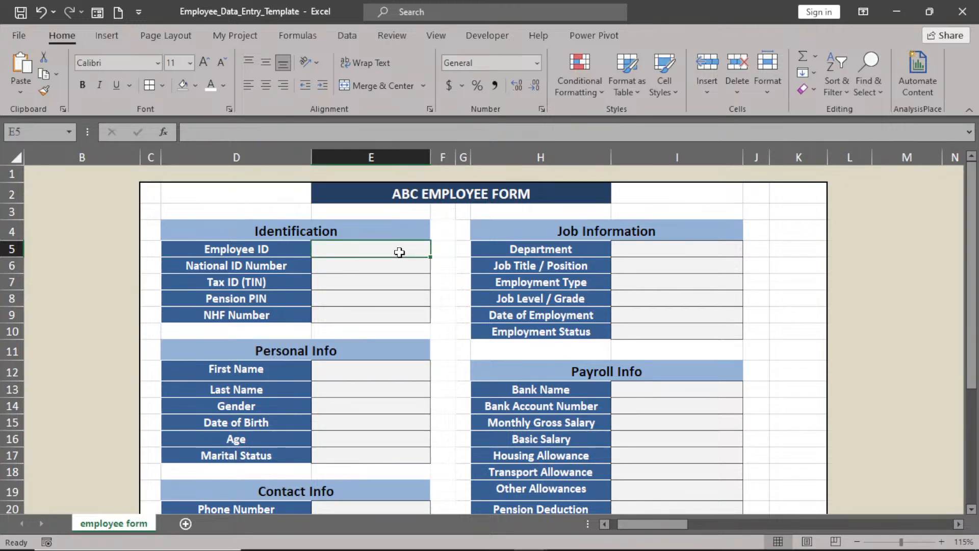
pyautogui.write('12131')
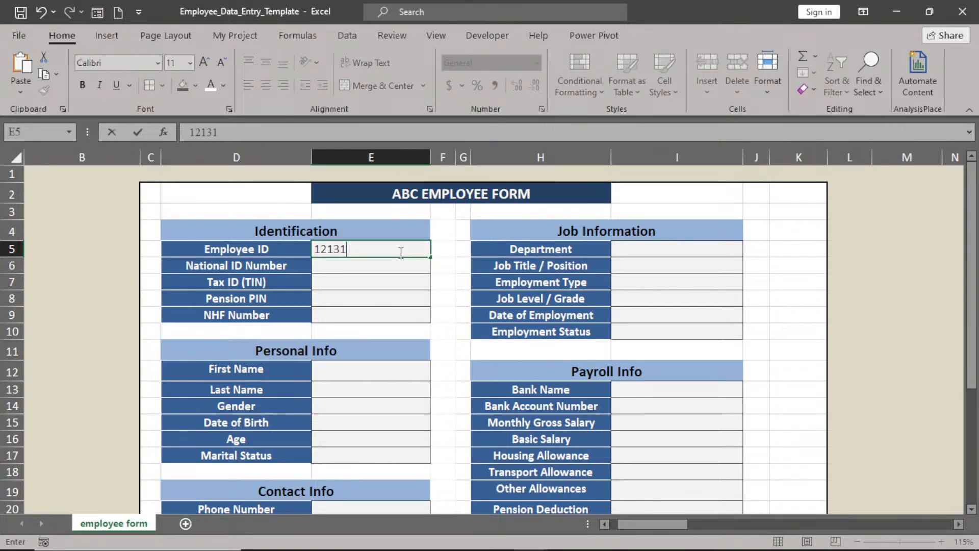
pyautogui.press('Return')
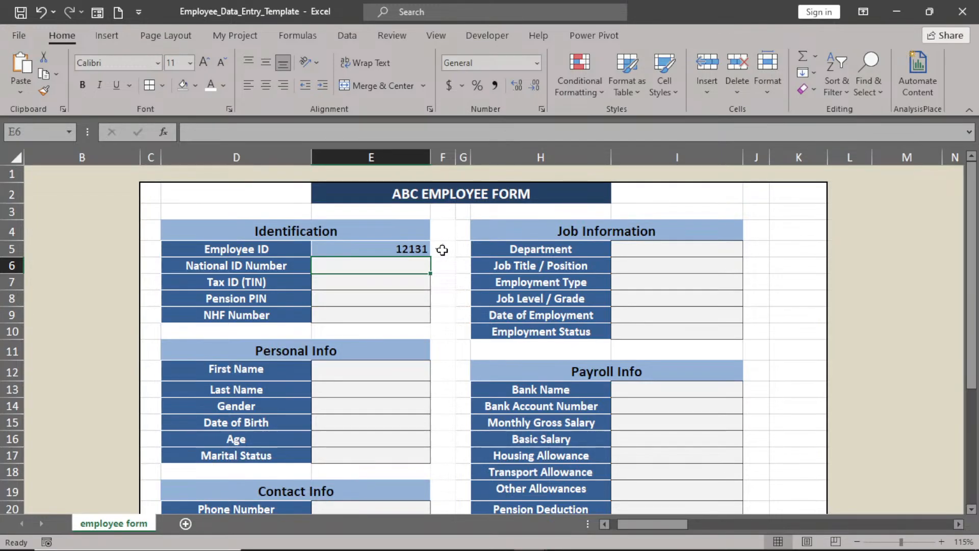
pyautogui.click(443, 249)
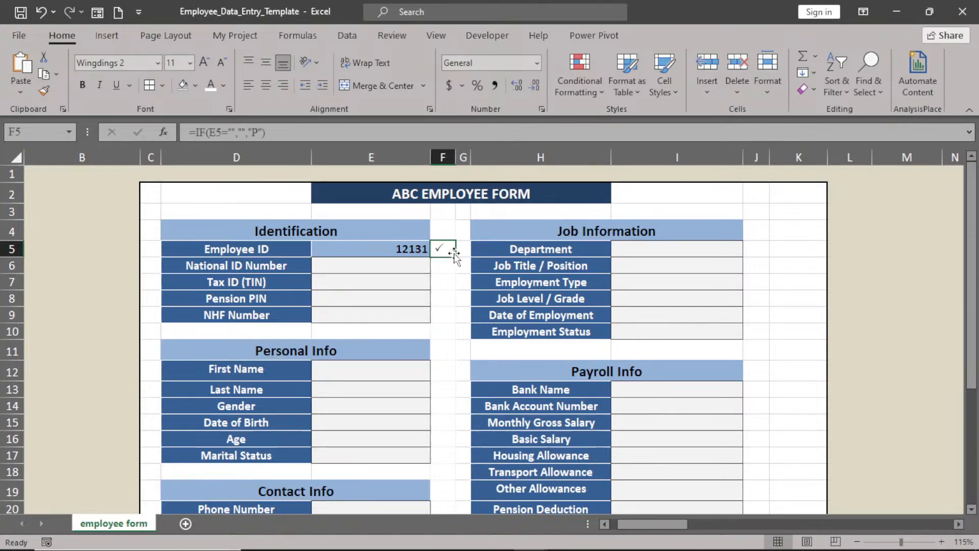
# Fill the F5 formula down to F27 and format the range's tick marks in bold dark blue.
pyautogui.moveTo(454, 252); pyautogui.dragTo(454, 483)
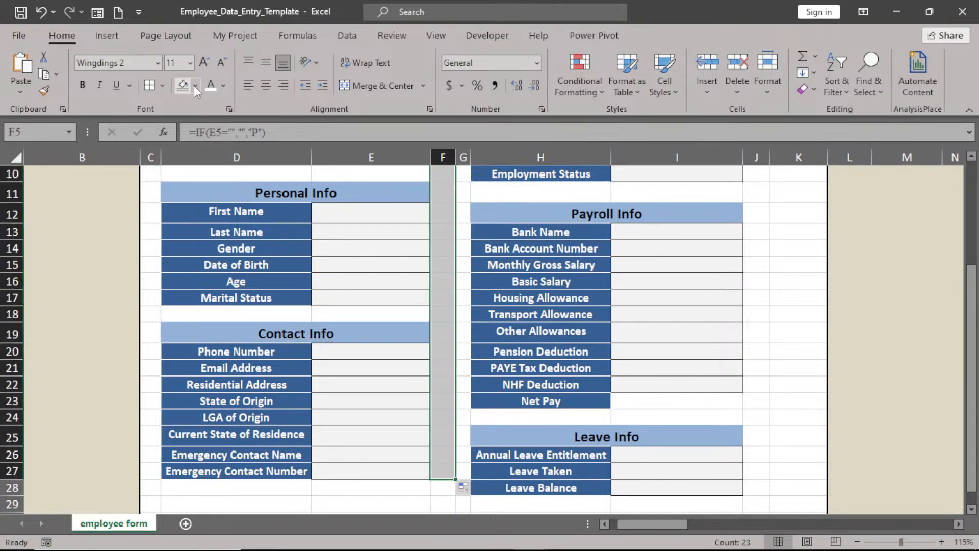
pyautogui.click(223, 86)
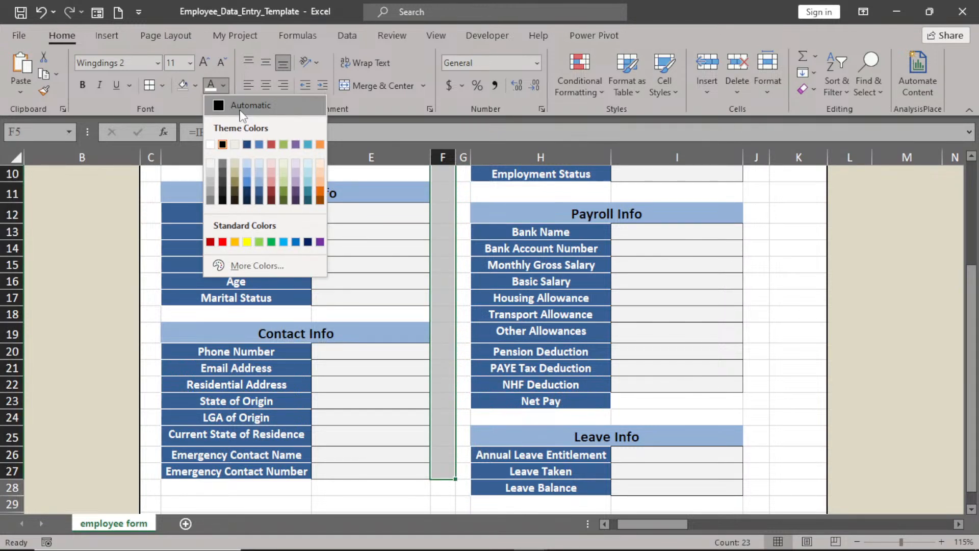
pyautogui.click(260, 201)
pyautogui.scroll(3, 390, 231)
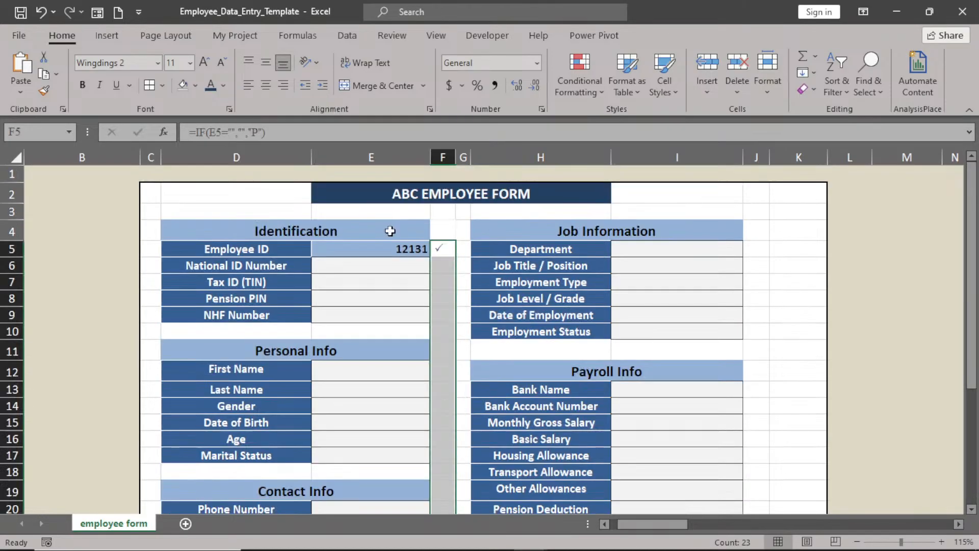
pyautogui.click(82, 86)
# Fill the J5 formula down to J28 and format the range's tick marks in bold dark blue.
pyautogui.click(757, 250)
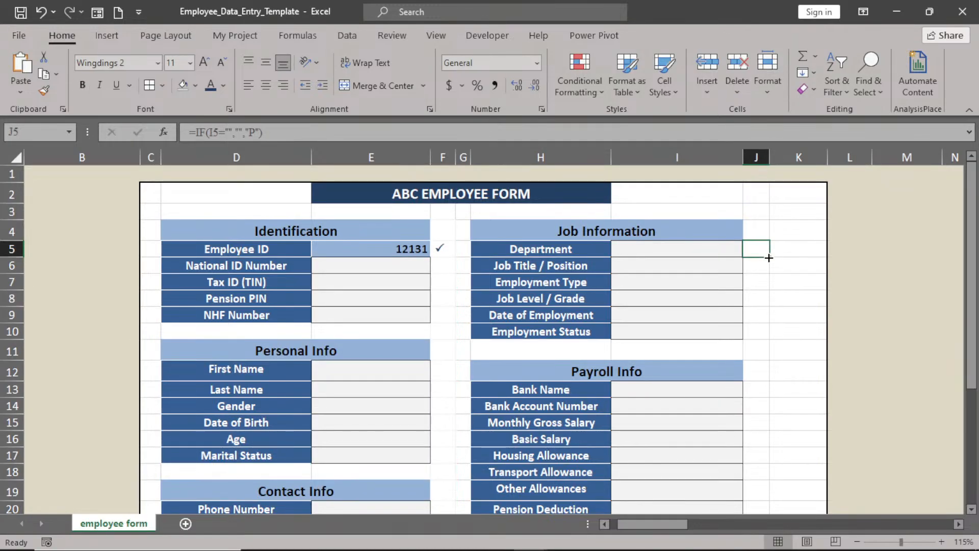
pyautogui.moveTo(768, 257); pyautogui.dragTo(755, 479)
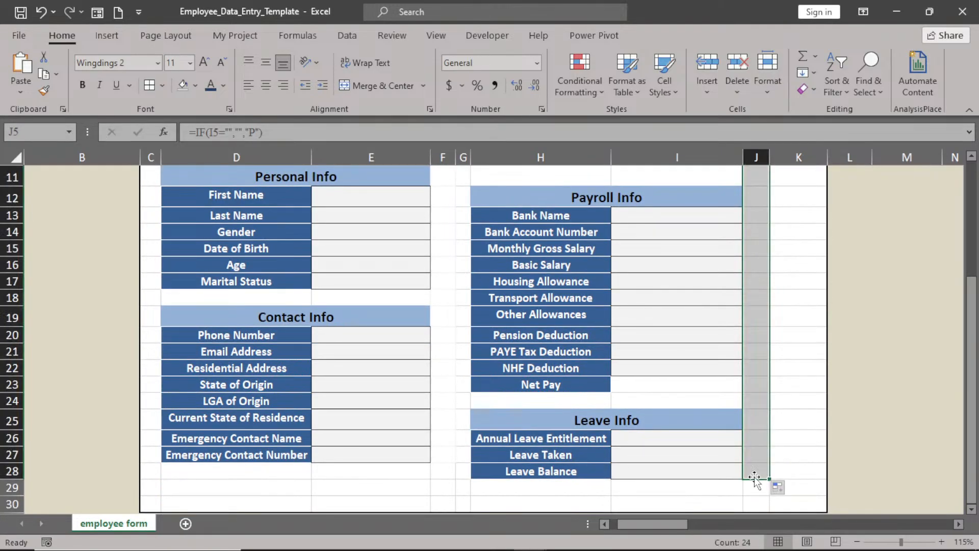
pyautogui.click(81, 85)
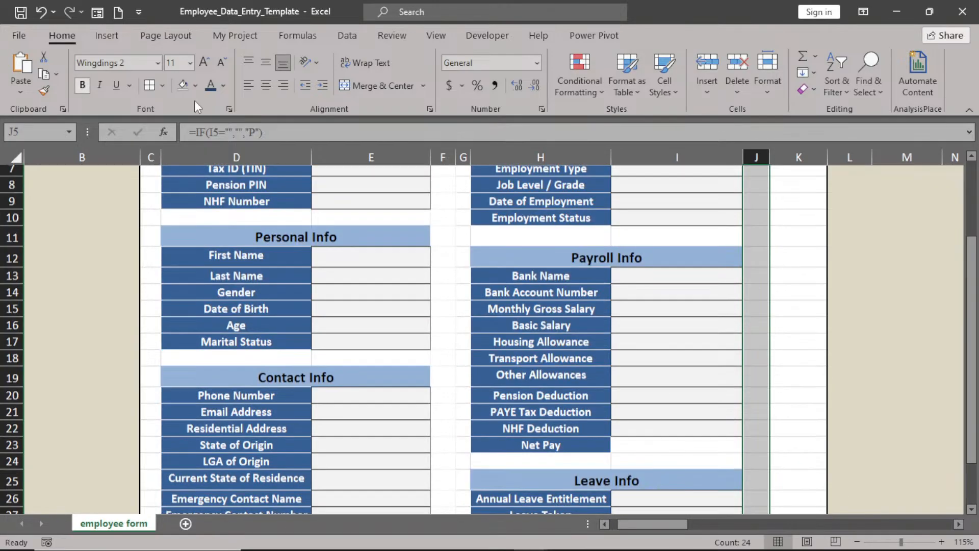
pyautogui.click(209, 85)
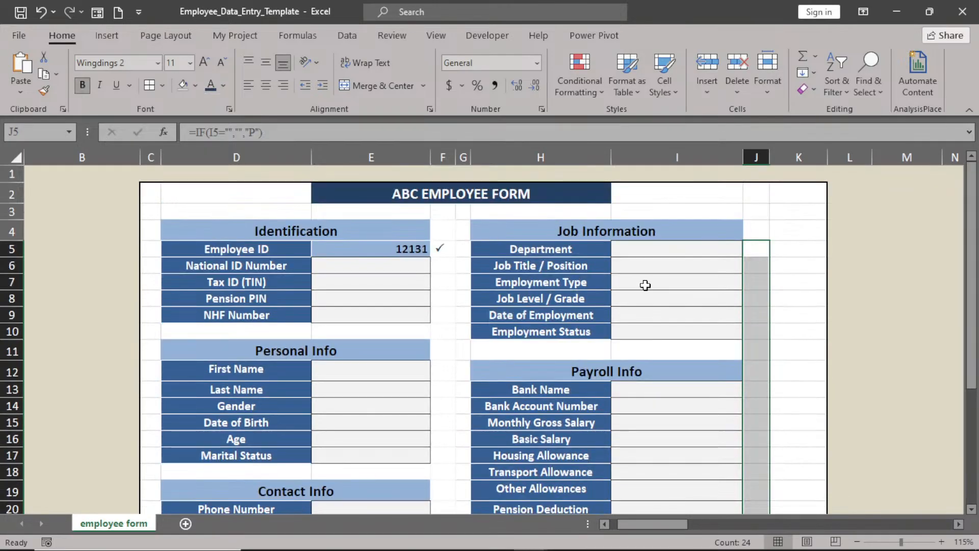
# Enter SALES as the Department in cell I5 to test the tick mark in column J.
pyautogui.click(677, 253)
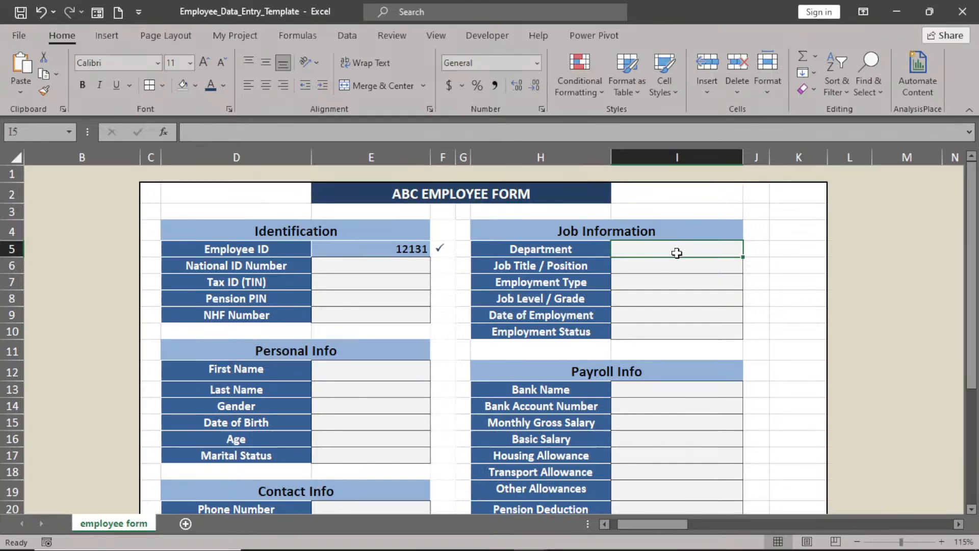
pyautogui.write('SALES')
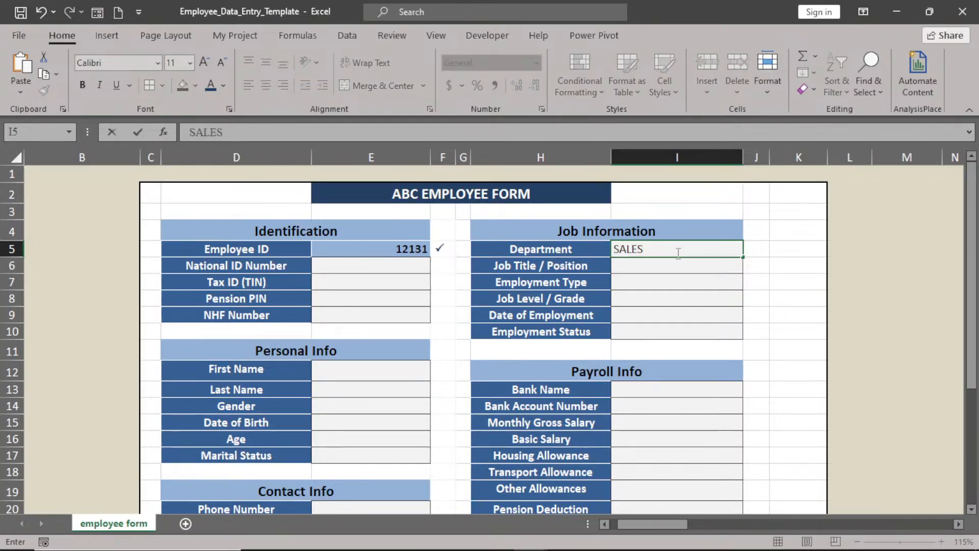
pyautogui.press('Return')
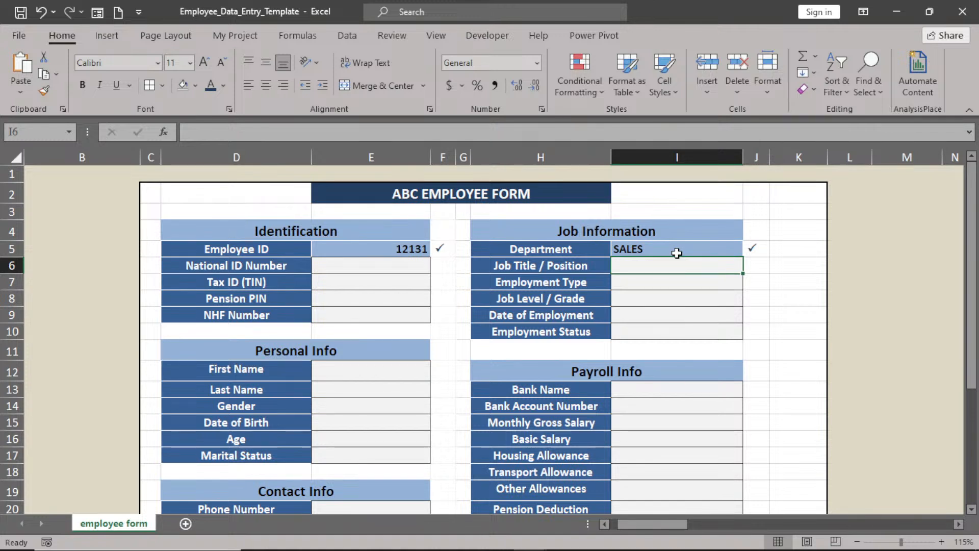
# Clear the test entries from the Department cell I5 and the Employee ID cell E5.
pyautogui.click(677, 253)
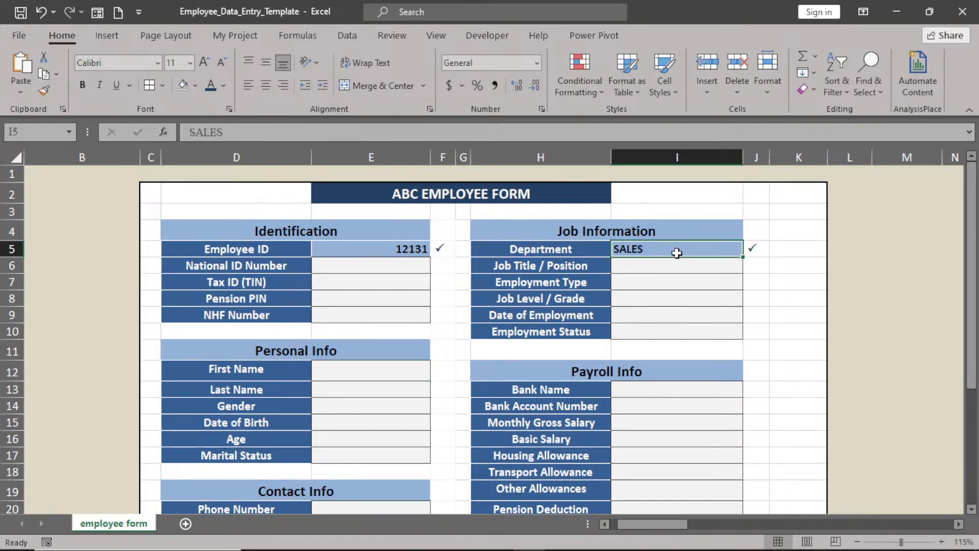
pyautogui.press('Delete')
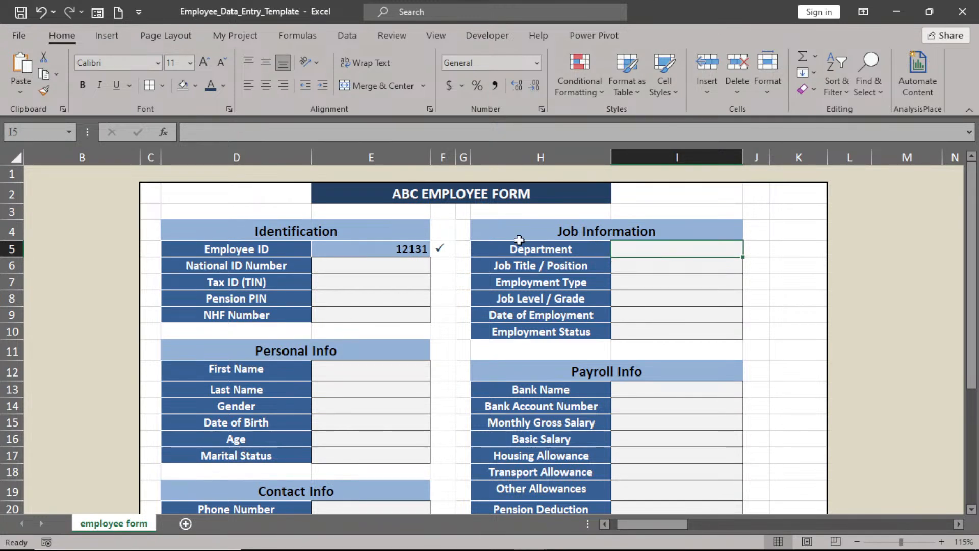
pyautogui.click(397, 247)
pyautogui.press('Delete')
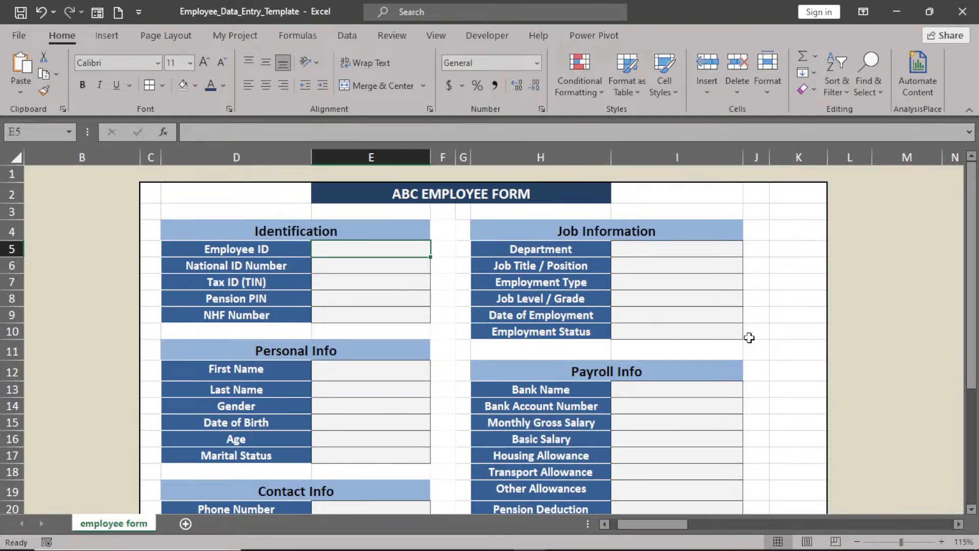
# Narrow column K, the form's outer margin, to about the width of column J.
pyautogui.scroll(1, 749, 337)
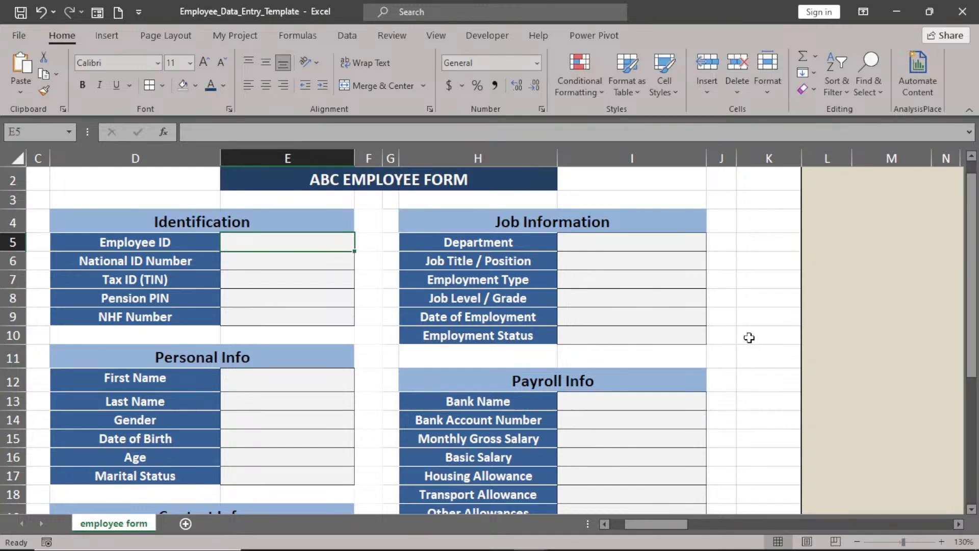
pyautogui.scroll(-4, 749, 338)
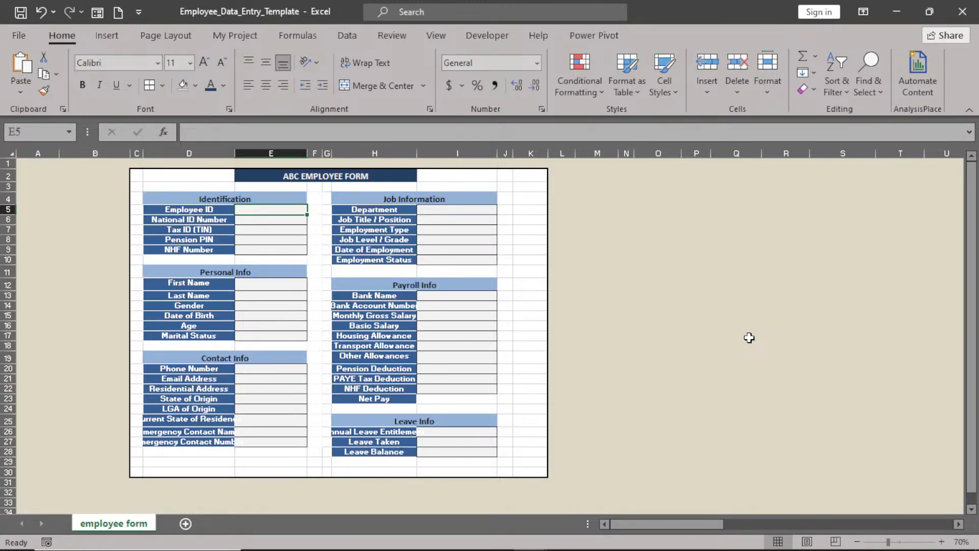
pyautogui.keyDown('ctrl'); pyautogui.scroll(1, 749, 337); pyautogui.keyUp('ctrl')
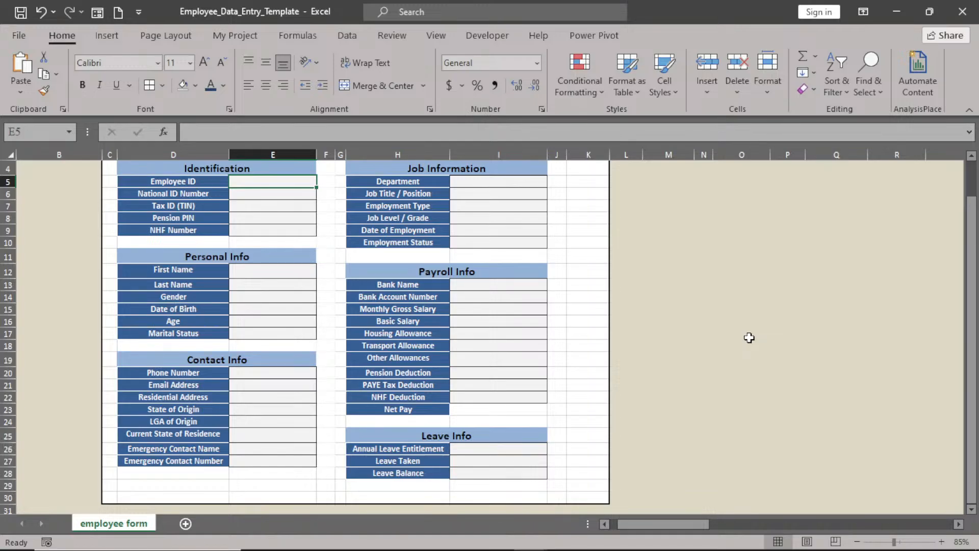
pyautogui.keyDown('ctrl'); pyautogui.scroll(1, 749, 338); pyautogui.keyUp('ctrl')
pyautogui.moveTo(645, 520); pyautogui.dragTo(646, 520)
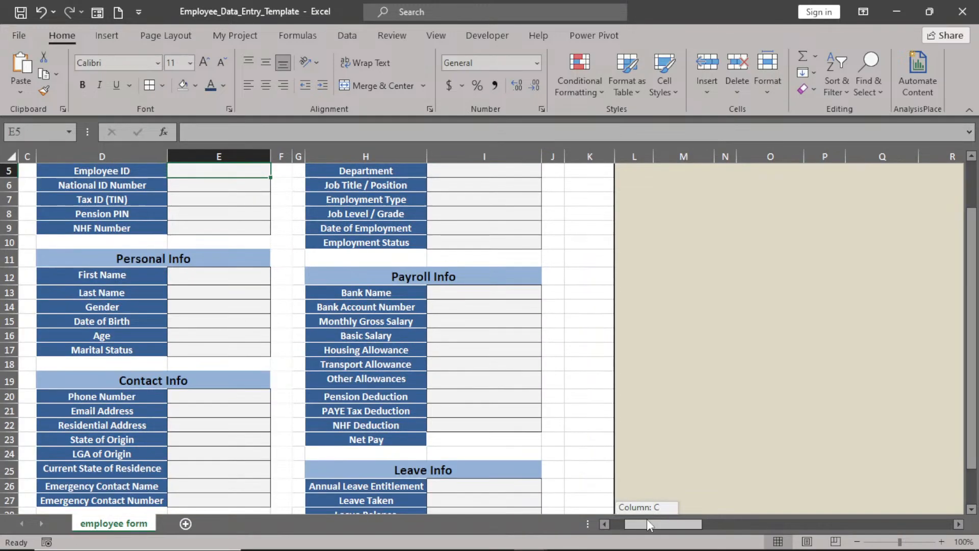
pyautogui.keyDown('ctrl'); pyautogui.scroll(1, 662, 339); pyautogui.keyUp('ctrl')
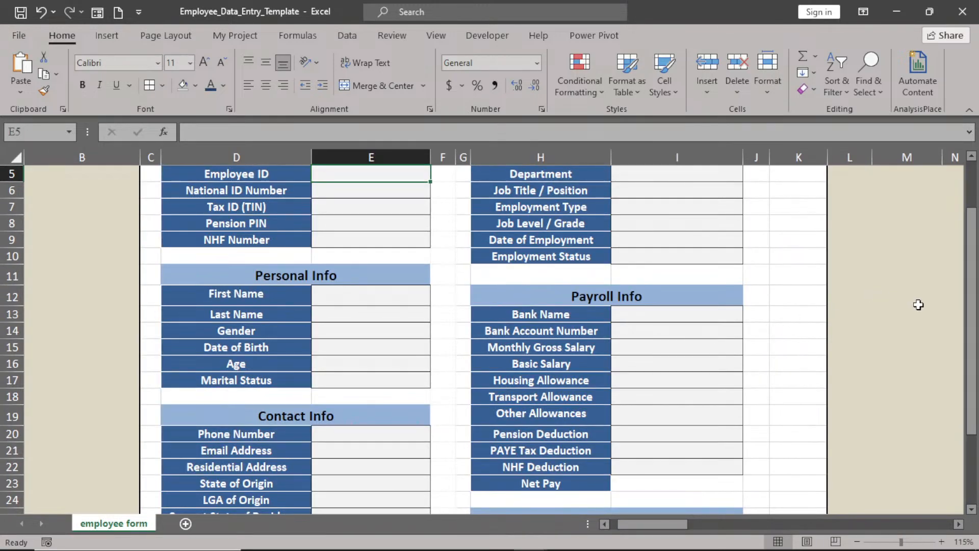
pyautogui.moveTo(973, 326); pyautogui.dragTo(957, 273)
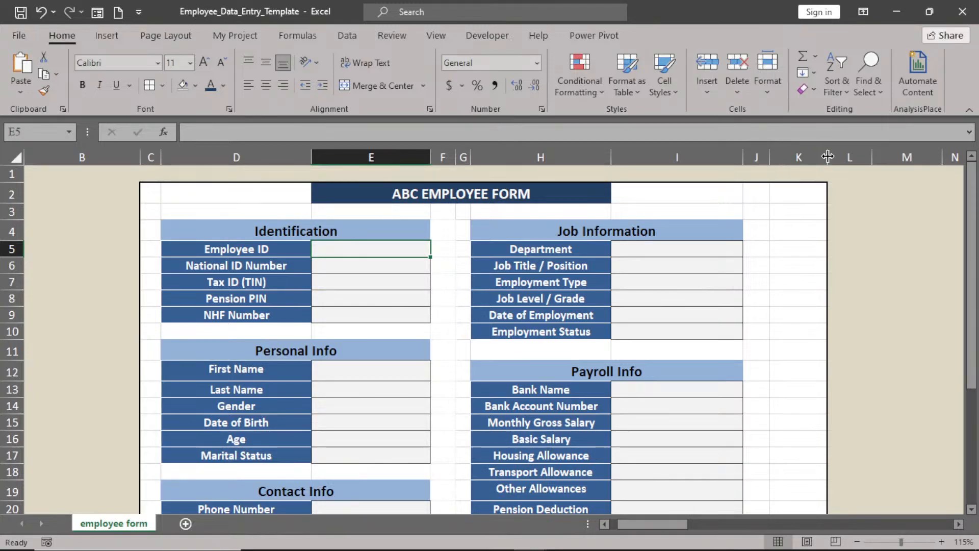
pyautogui.moveTo(828, 157); pyautogui.dragTo(796, 165)
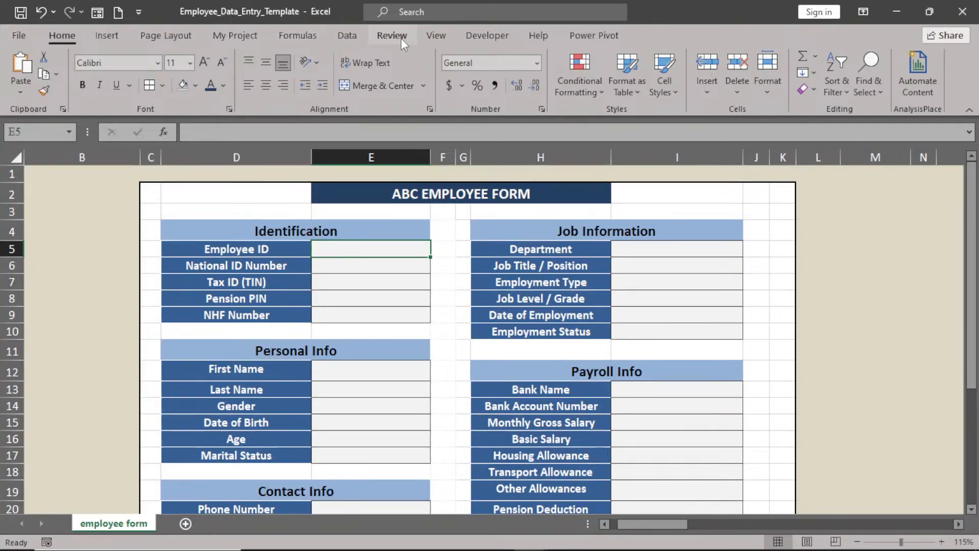
# Hide the gridlines on the employee form sheet.
pyautogui.click(436, 35)
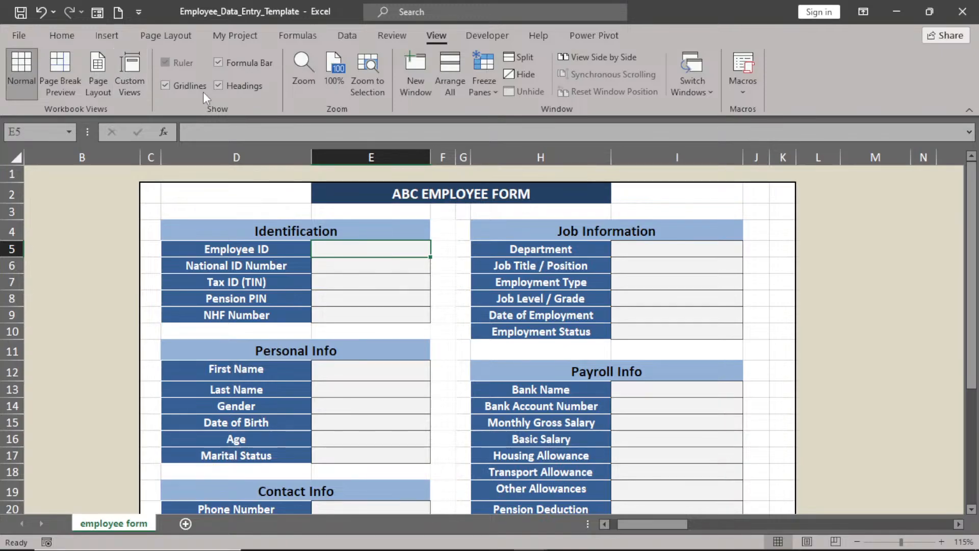
pyautogui.click(165, 85)
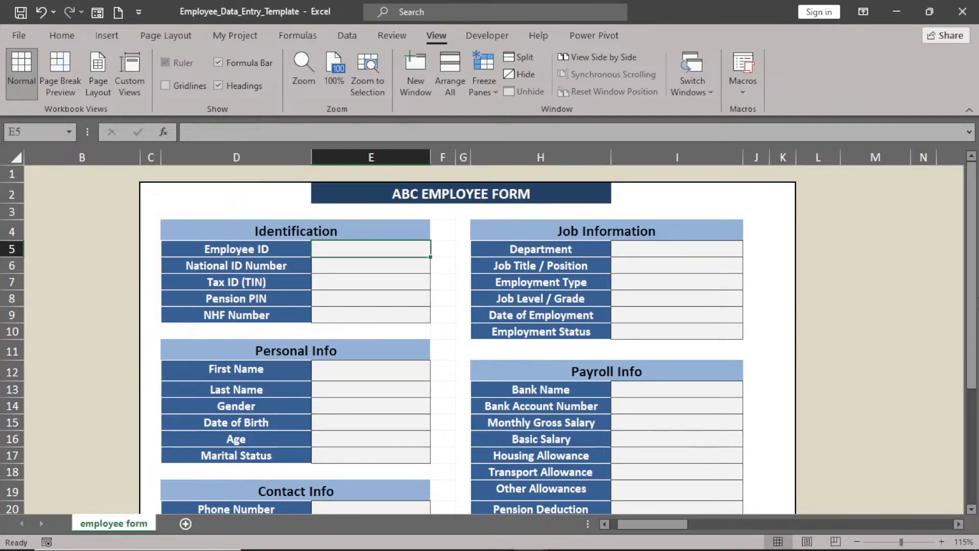
# Set the data validation of the Marital Status cell E17 to allow only values from a list.
pyautogui.moveTo(972, 305)
pyautogui.mouseDown()
pyautogui.moveTo(974, 423)
pyautogui.moveTo(973, 310)
pyautogui.mouseUp()
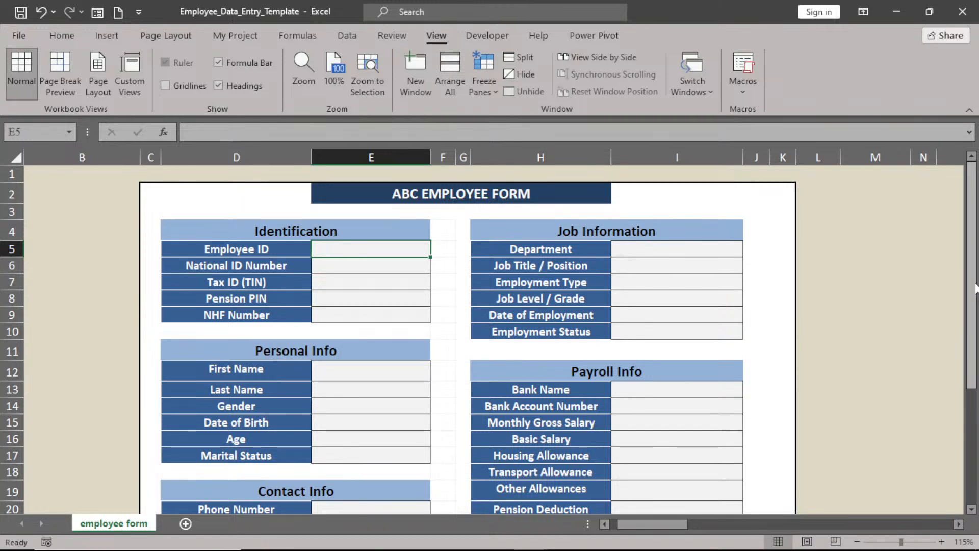
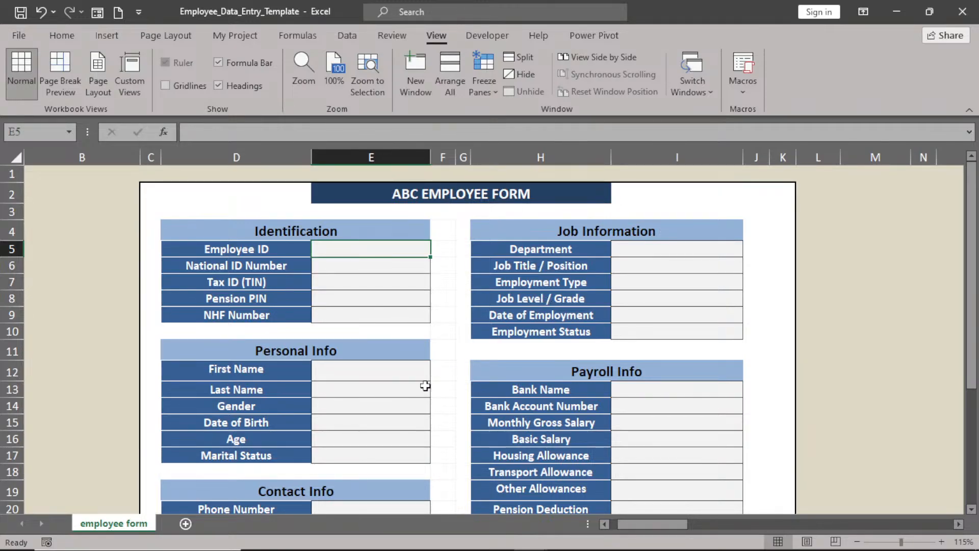
pyautogui.click(361, 454)
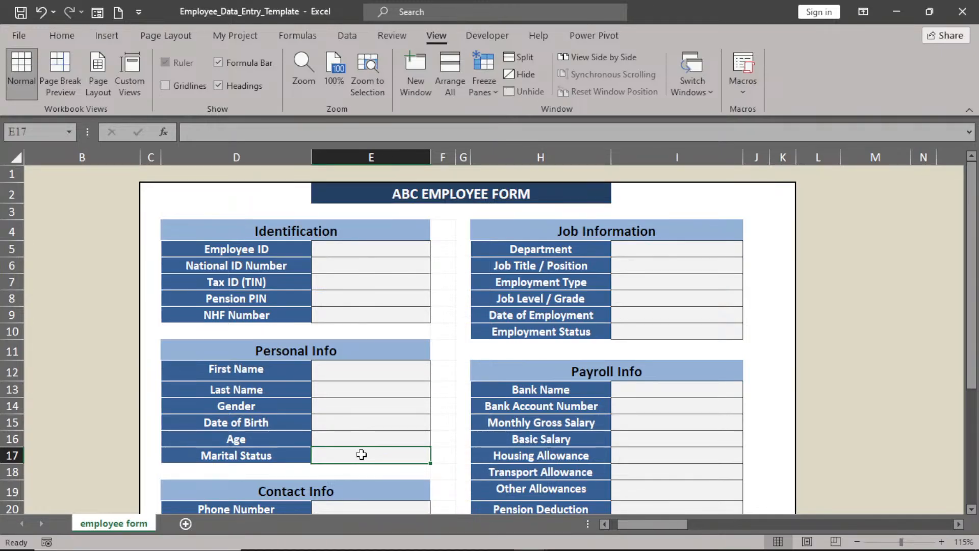
pyautogui.click(347, 35)
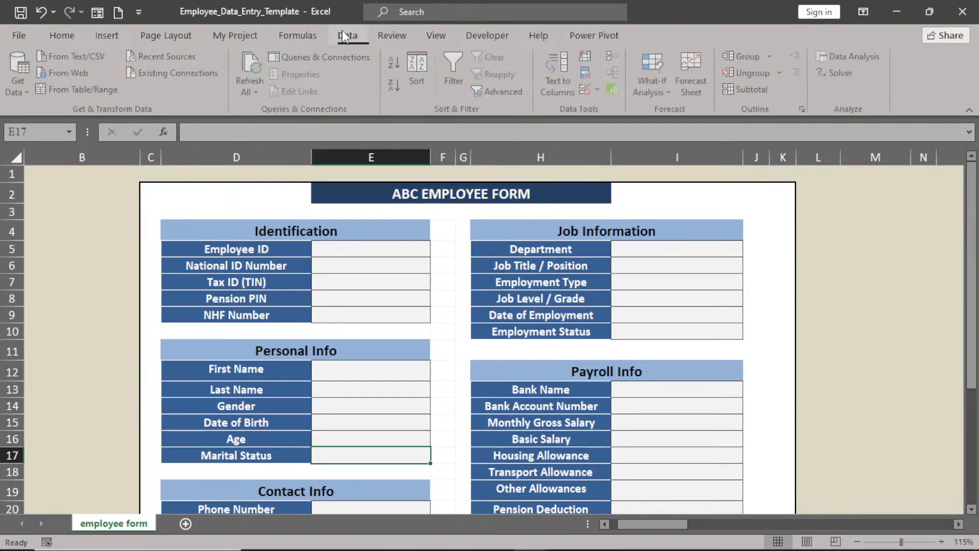
pyautogui.click(615, 90)
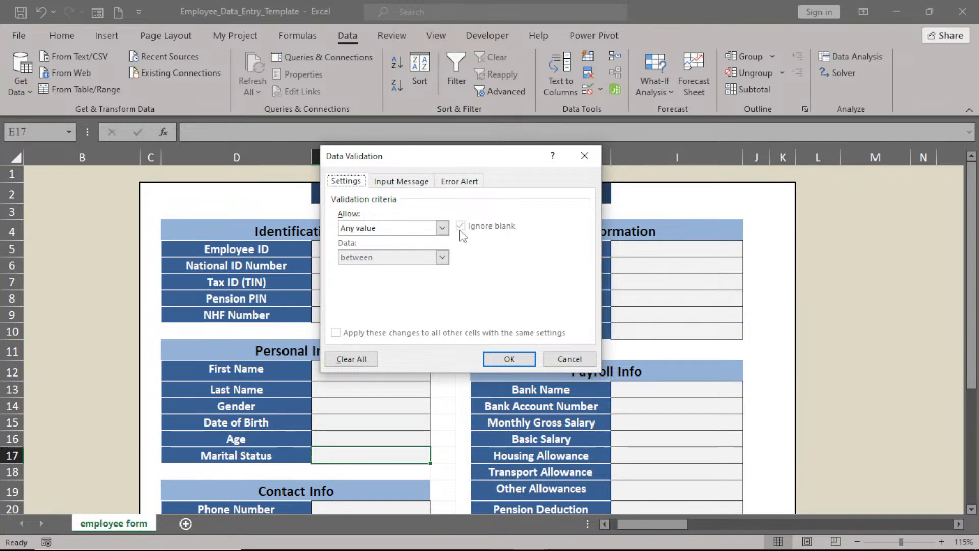
pyautogui.click(442, 228)
pyautogui.click(403, 266)
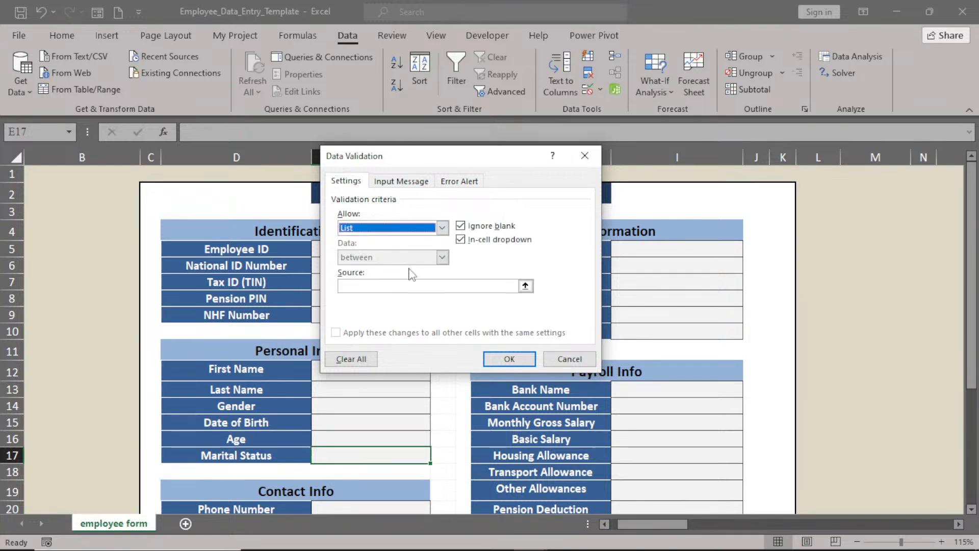
# Apply Single, Married, Widow/Widowed as the list source for Marital Status and check the cell's dropdown.
pyautogui.click(413, 286)
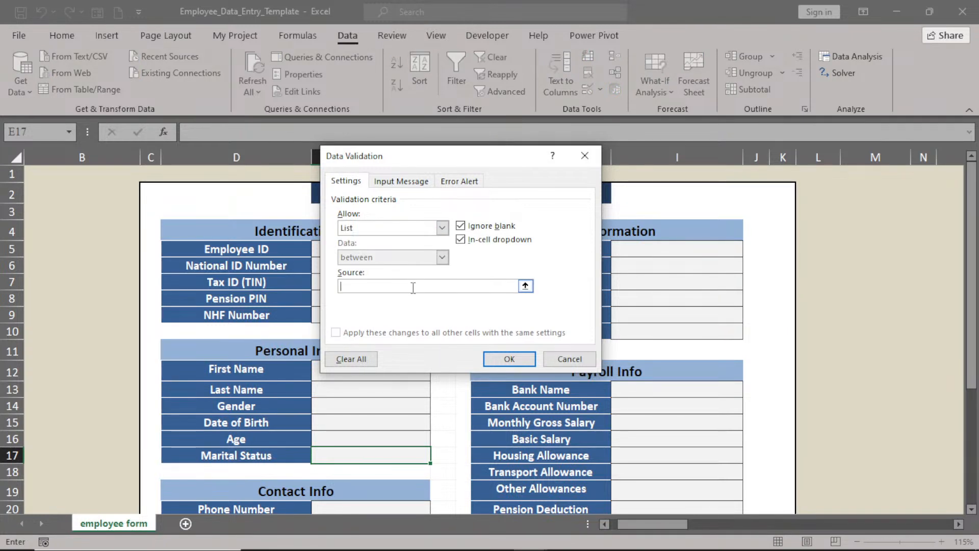
pyautogui.write('SING')
pyautogui.press('BackSpace')
pyautogui.press('BackSpace')
pyautogui.press('BackSpace')
pyautogui.write('ig')
pyautogui.write('nle')
pyautogui.write(', ')
pyautogui.write('M')
pyautogui.write('arr')
pyautogui.write('ied,')
pyautogui.write(' Wido')
pyautogui.write('w')
pyautogui.write('/')
pyautogui.write('W')
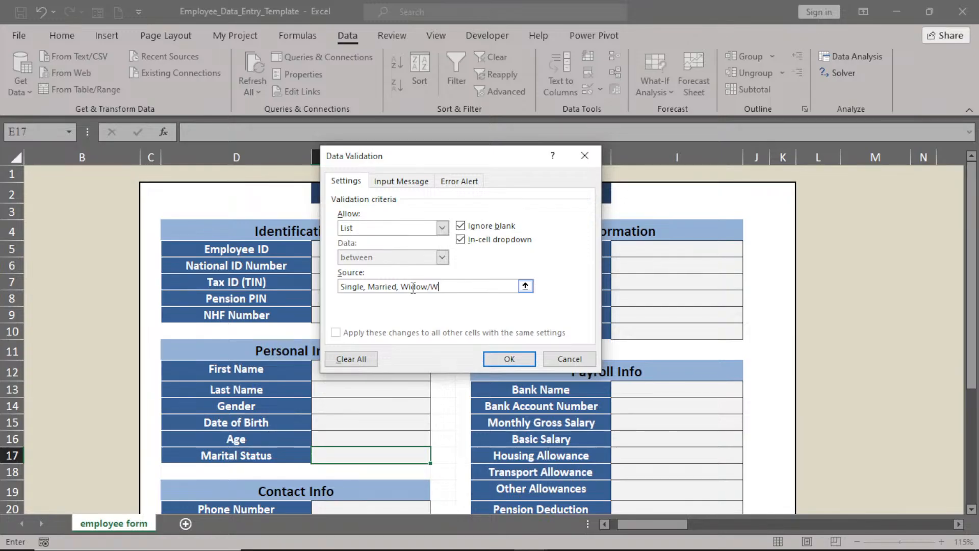
pyautogui.write('idowed')
pyautogui.click(509, 359)
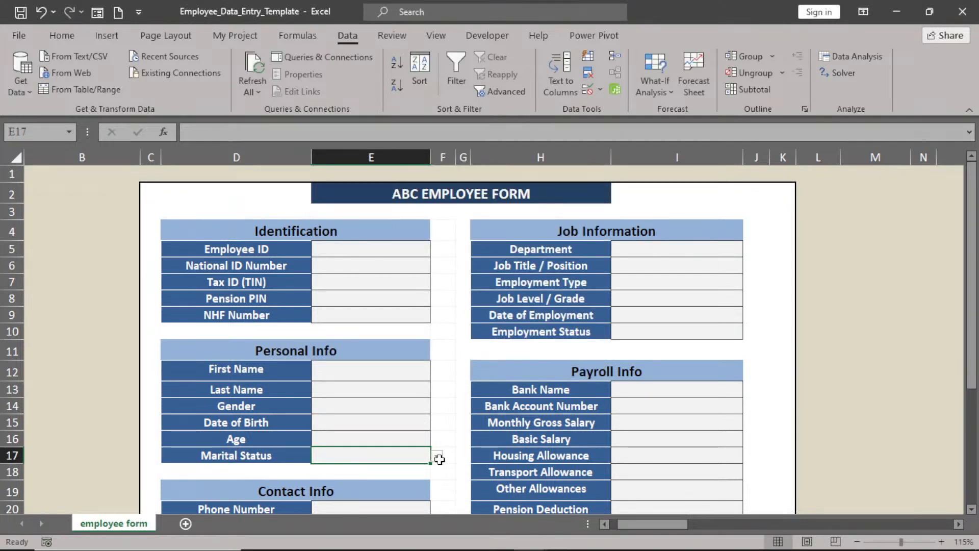
pyautogui.click(437, 456)
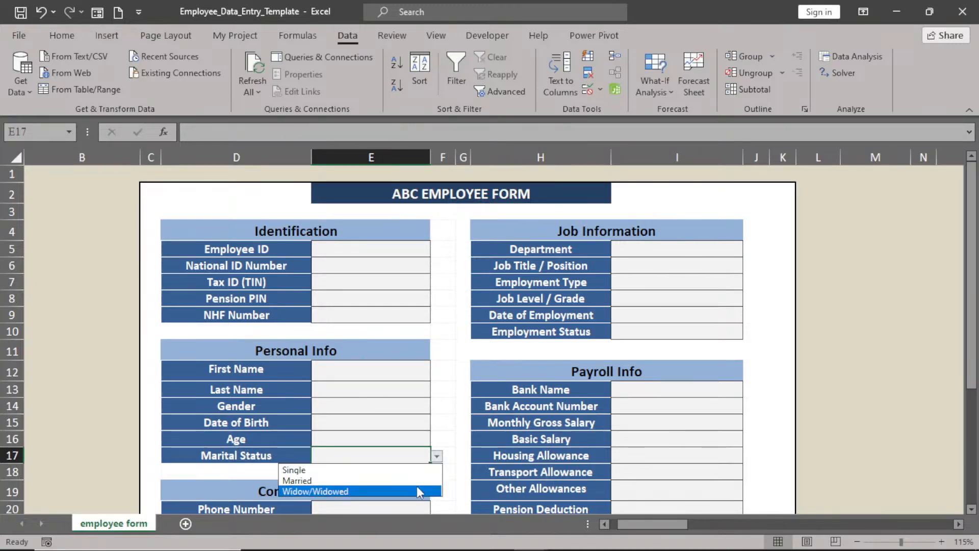
pyautogui.press('Escape')
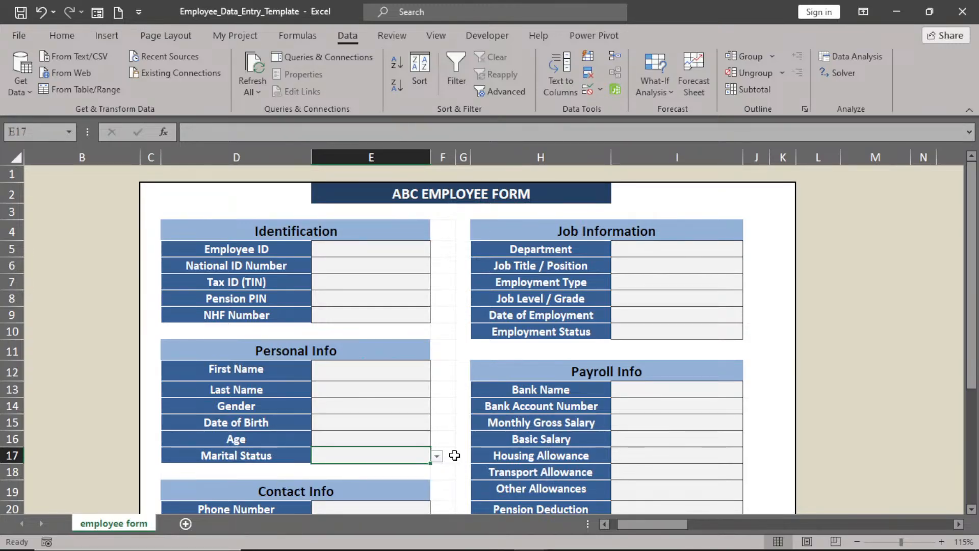
# Add a dropdown list with the options Male, Female to the Gender cell E14 through data validation.
pyautogui.press('Up')
pyautogui.press('Up')
pyautogui.press('Up')
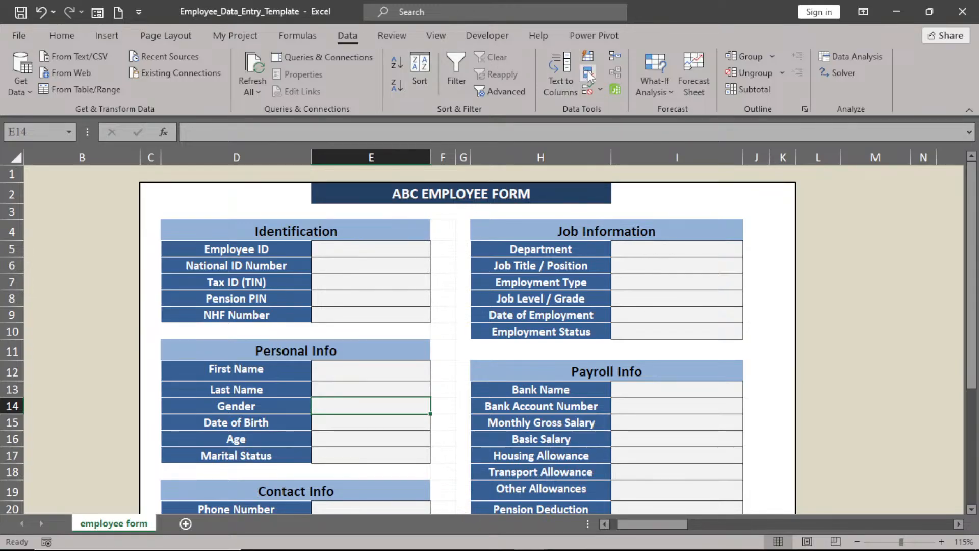
pyautogui.click(586, 87)
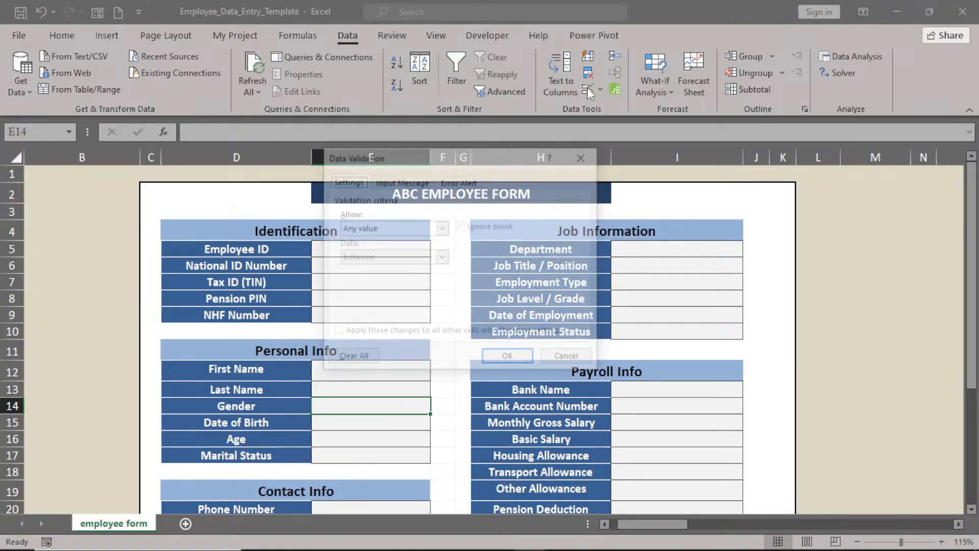
pyautogui.click(402, 228)
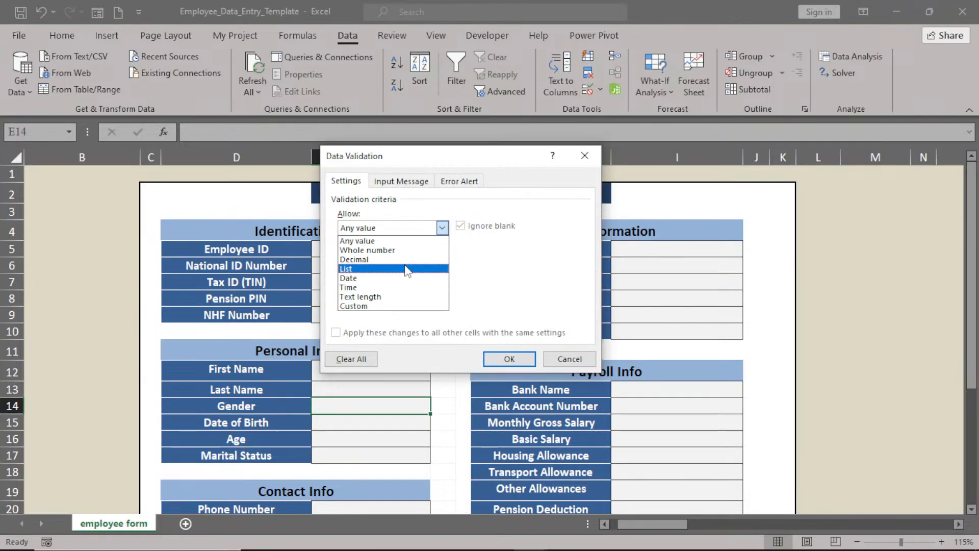
pyautogui.click(407, 266)
pyautogui.click(402, 285)
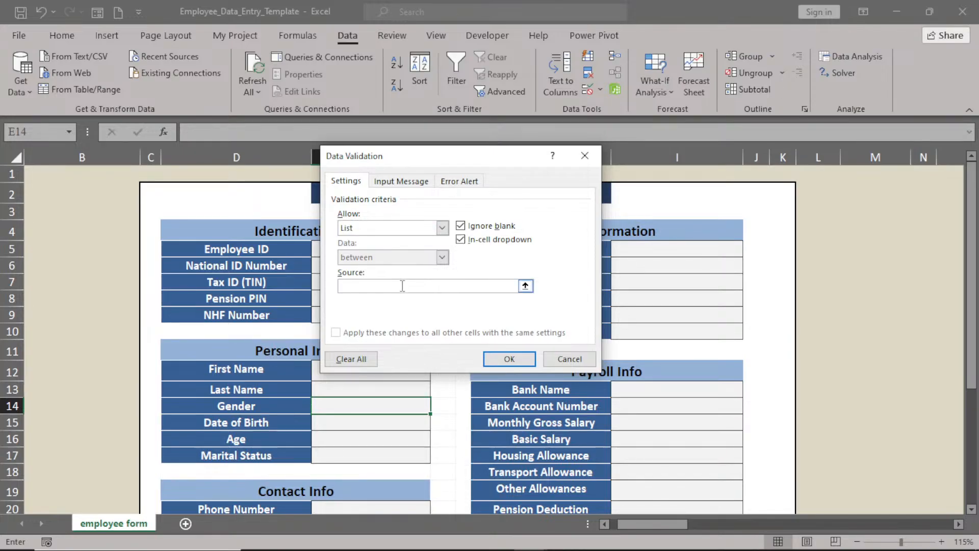
pyautogui.write('M')
pyautogui.press('BackSpace')
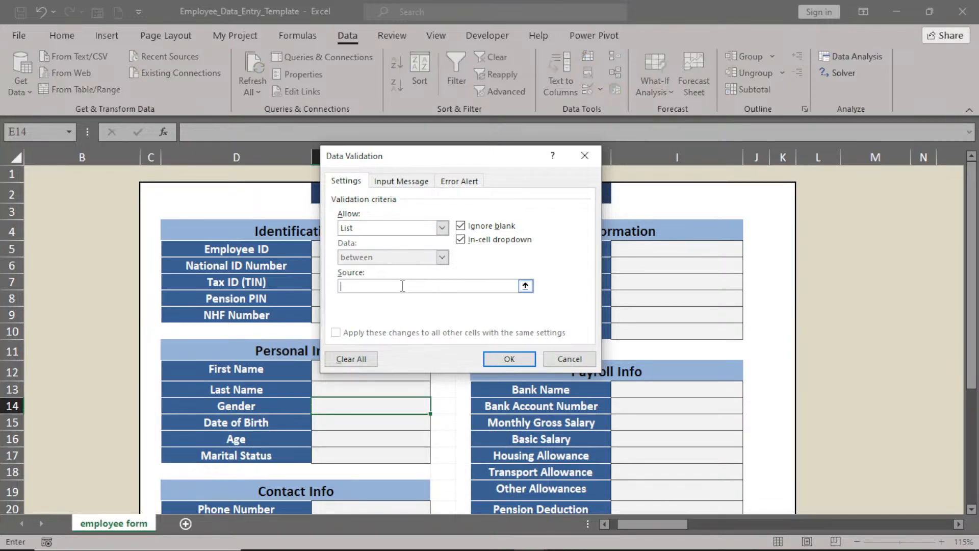
pyautogui.write('Male, Female')
pyautogui.click(509, 359)
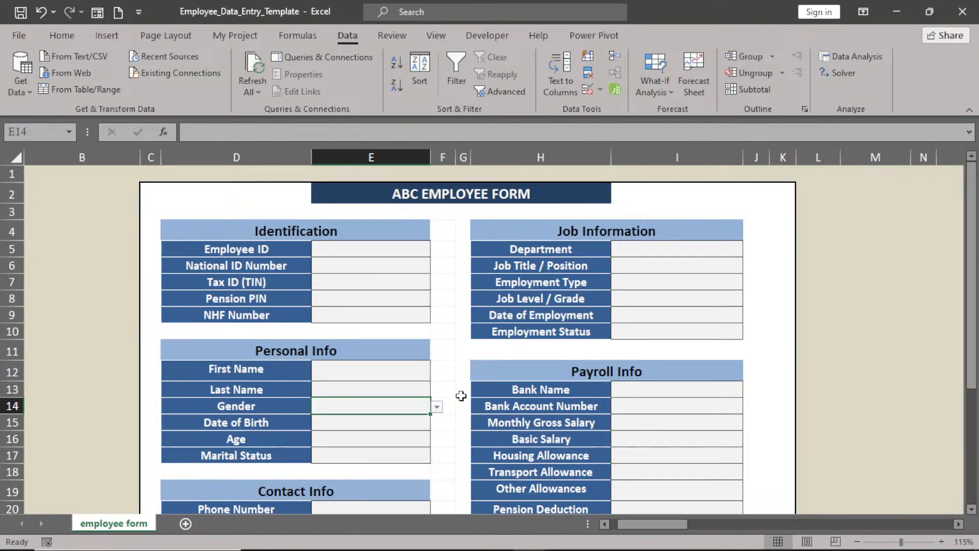
# Apply a date number format to the Date of Birth cell E15.
pyautogui.click(376, 425)
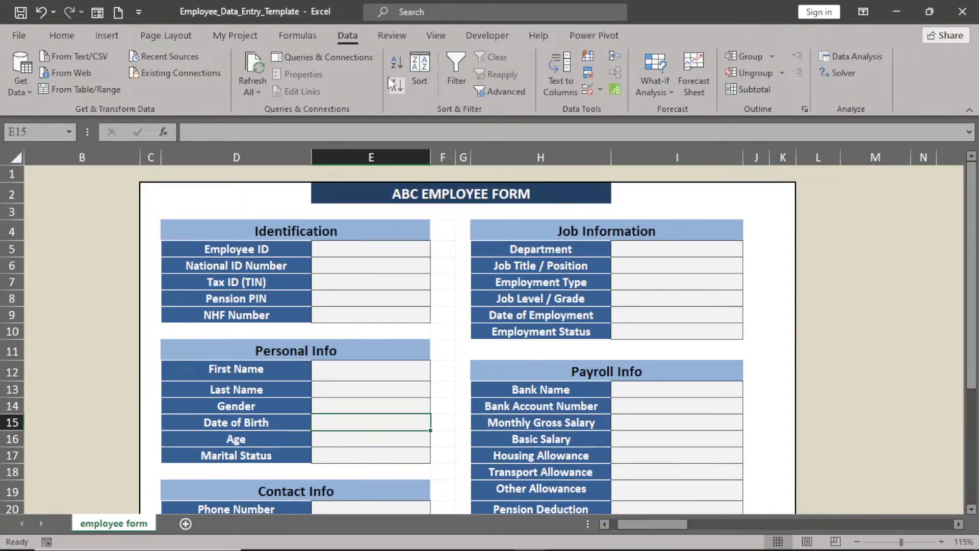
pyautogui.scroll(5, 392, 87)
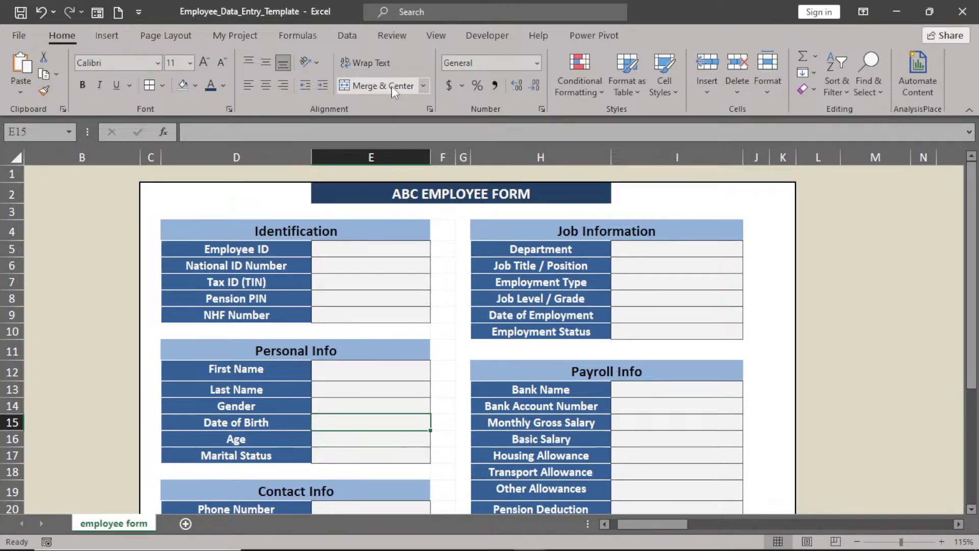
pyautogui.click(536, 63)
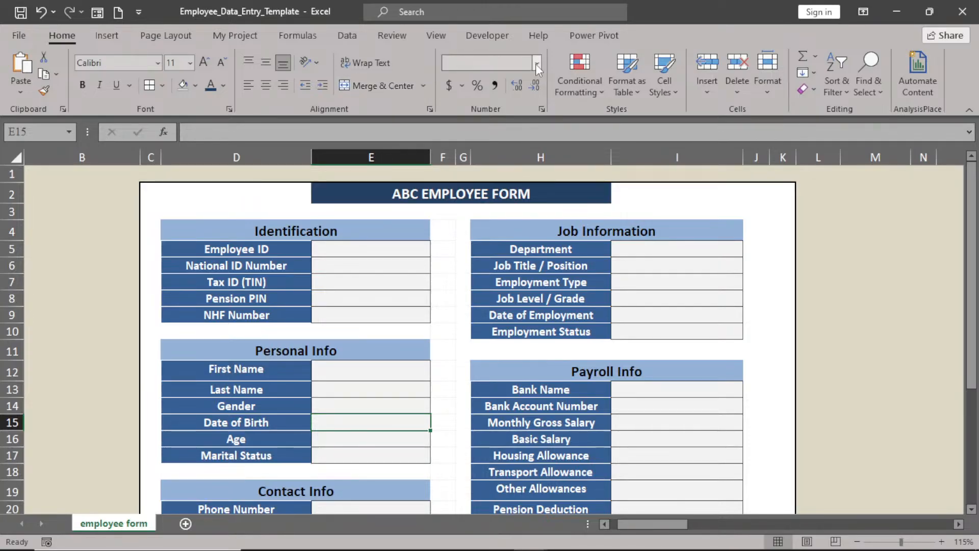
pyautogui.click(537, 64)
# Enter =DATEDIF(E15,TODAY(),"Y") in the Age cell E16 to calculate age from the date of birth.
pyautogui.click(369, 439)
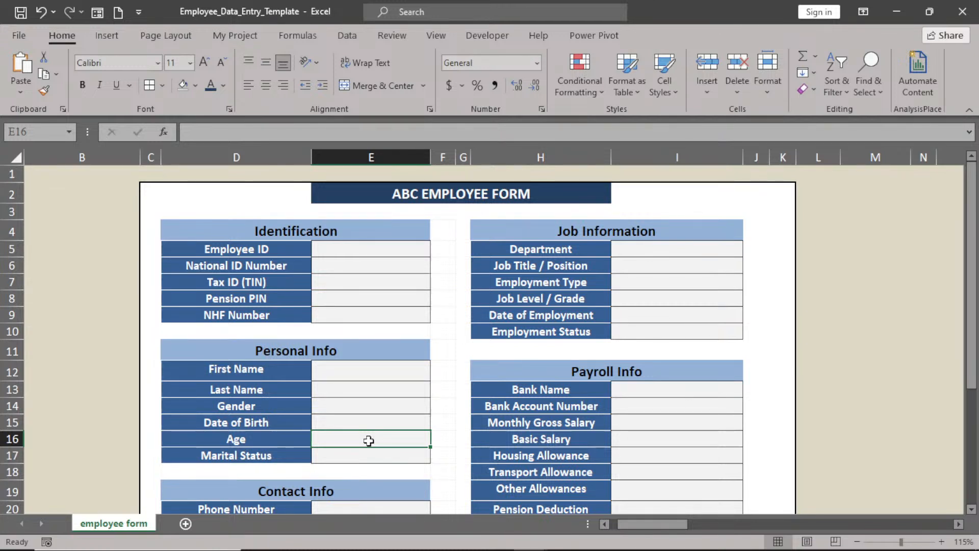
pyautogui.write('=d')
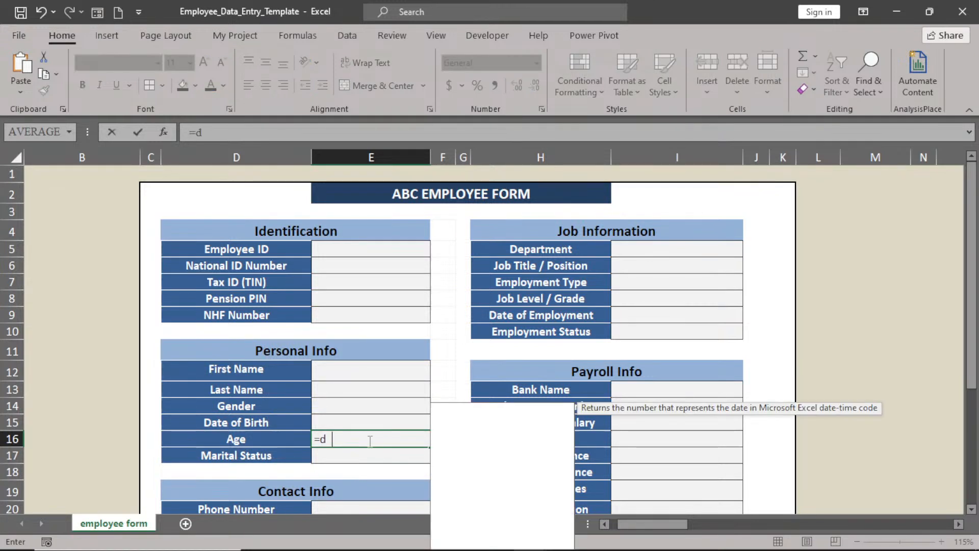
pyautogui.write('atedif')
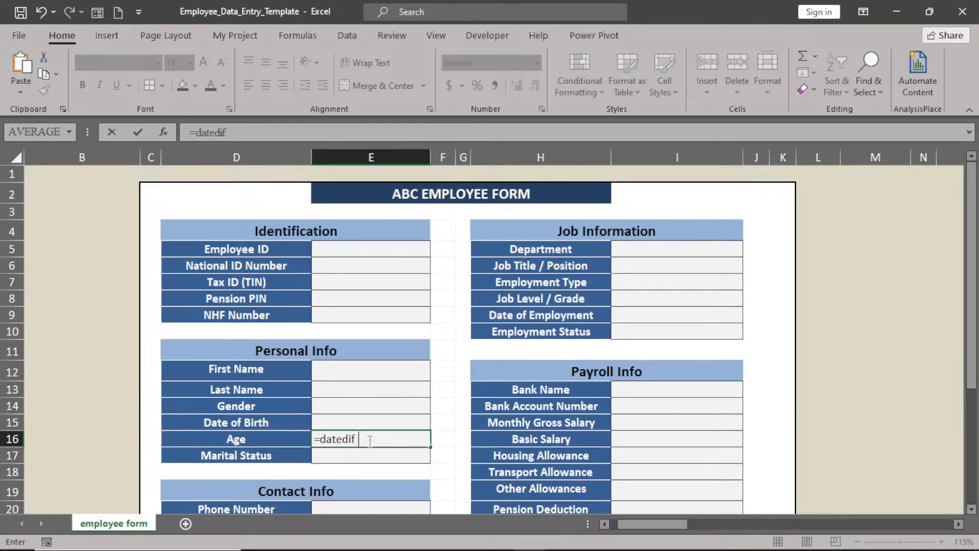
pyautogui.write('(')
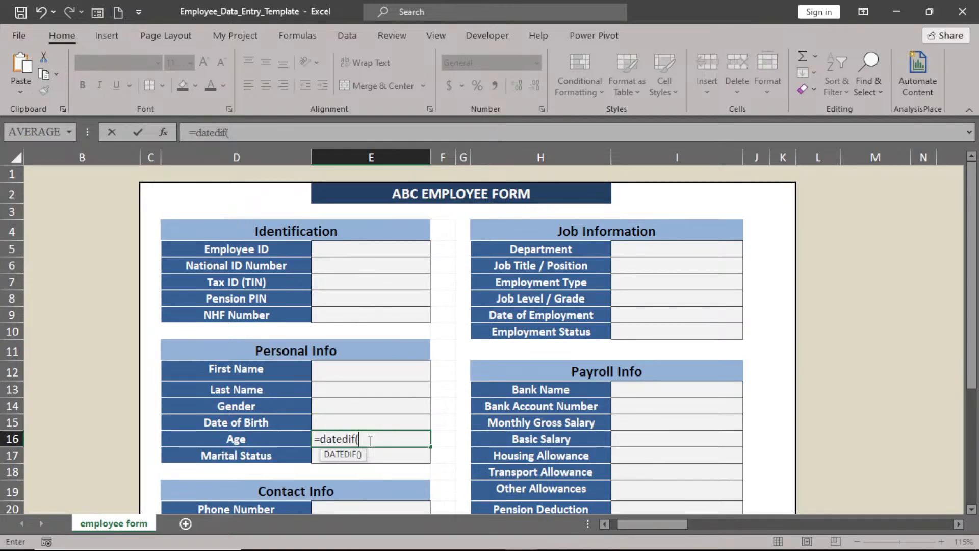
pyautogui.click(359, 422)
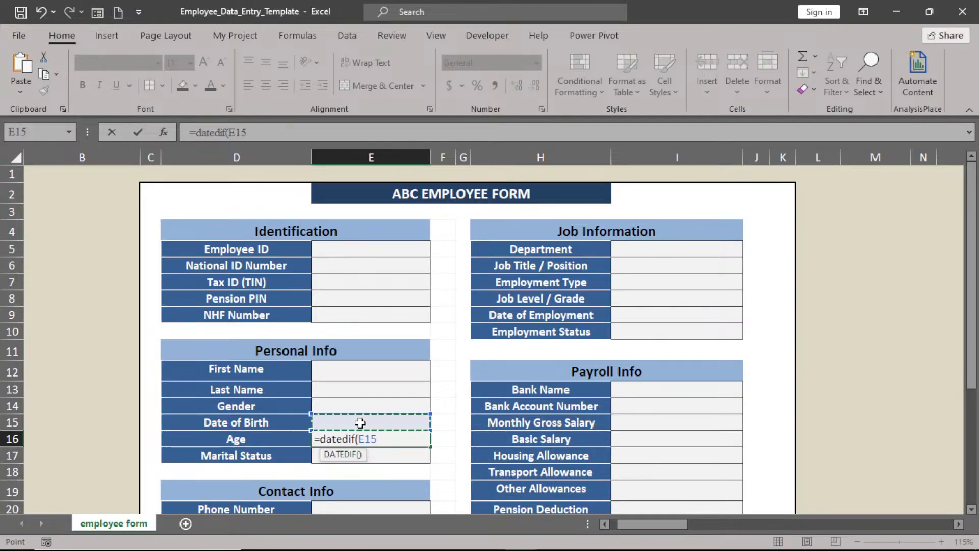
pyautogui.write(',to')
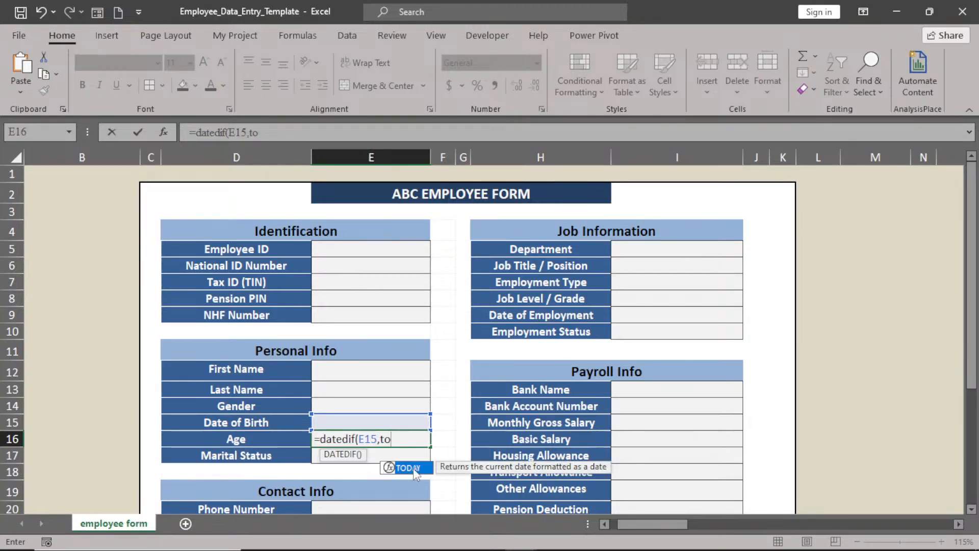
pyautogui.doubleClick(414, 471)
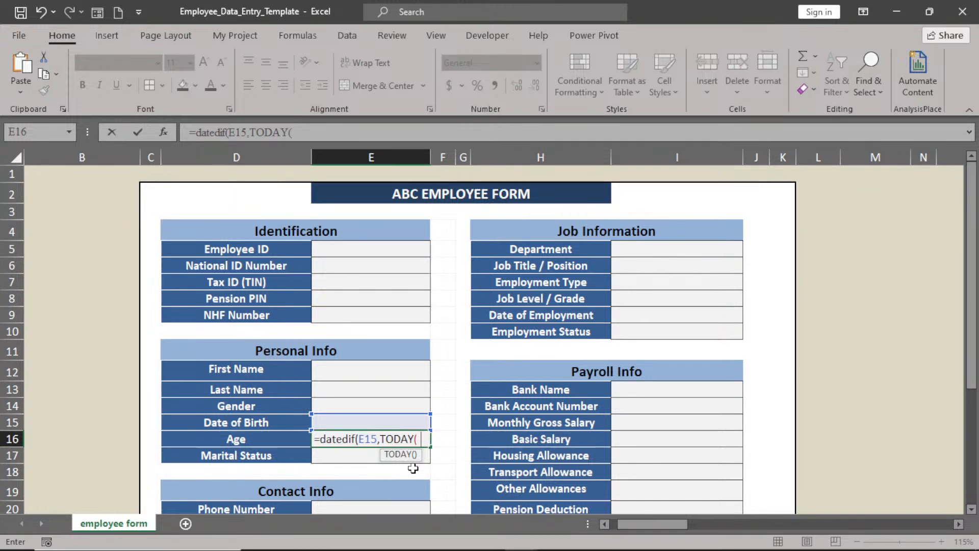
pyautogui.write(')')
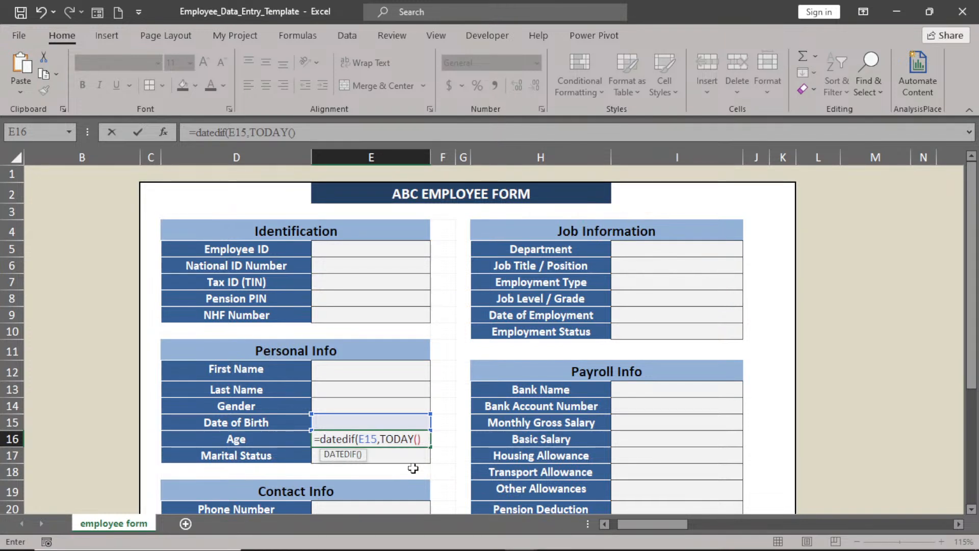
pyautogui.write(',"')
pyautogui.write('Y")')
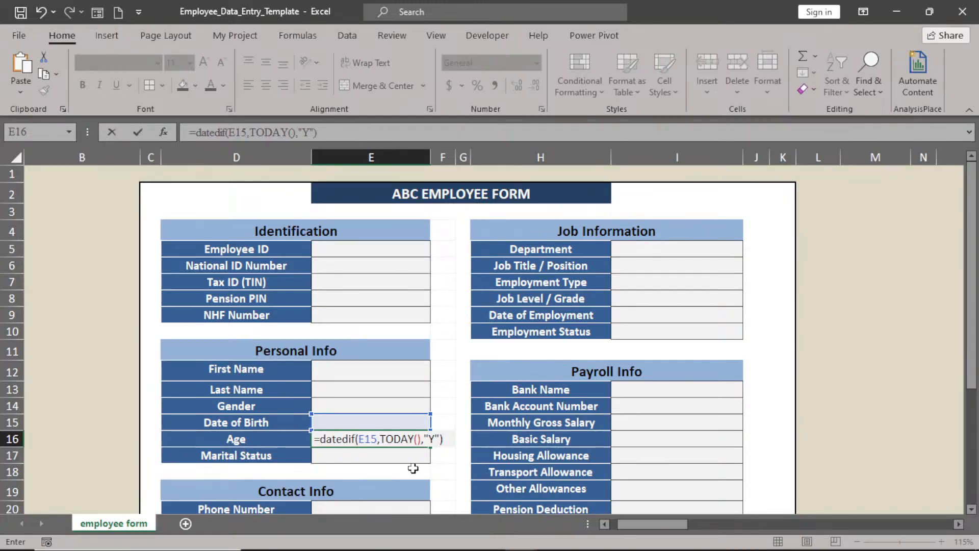
pyautogui.press('Return')
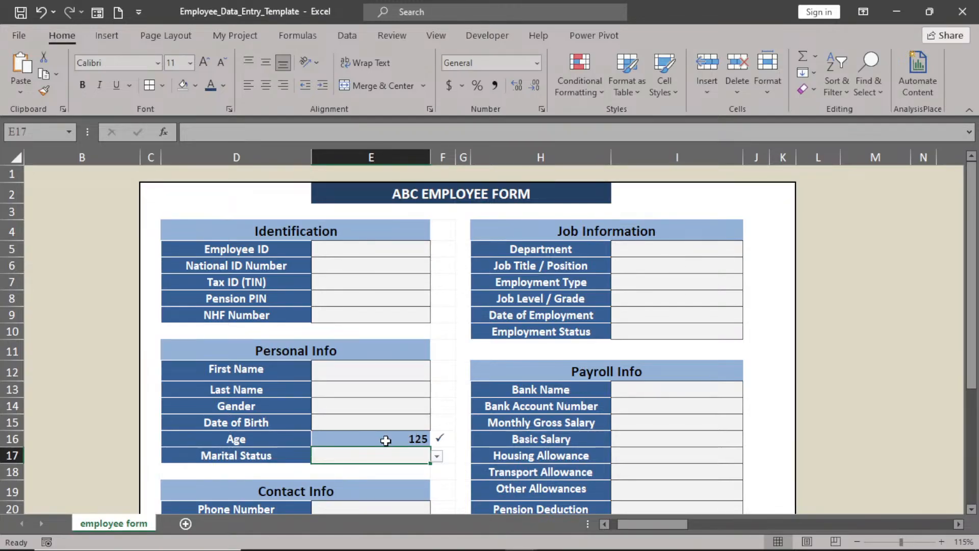
# Enter a sample date of birth in cell E15 to test the Age formula.
pyautogui.click(384, 423)
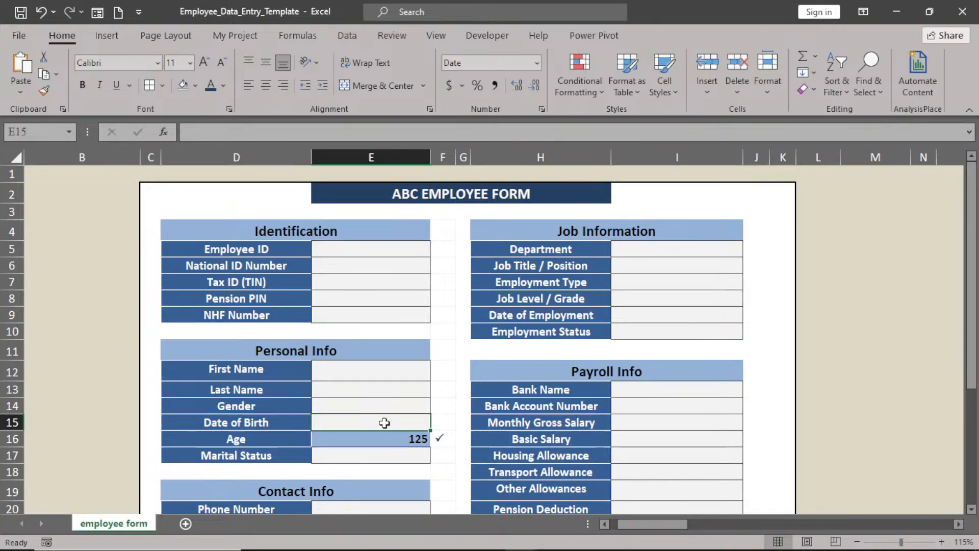
pyautogui.write('8/')
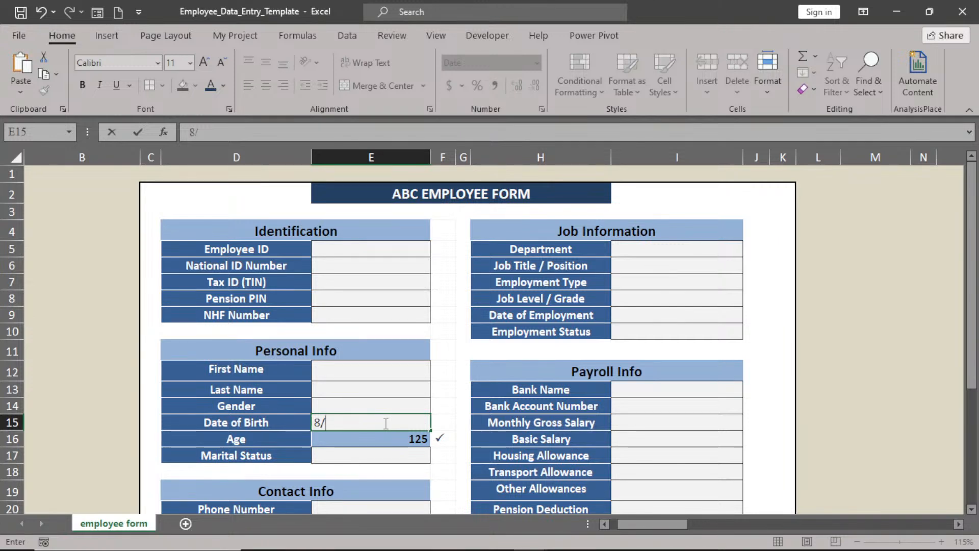
pyautogui.write('8/')
pyautogui.write('19')
pyautogui.press('BackSpace')
pyautogui.press('BackSpace')
pyautogui.write('/1998')
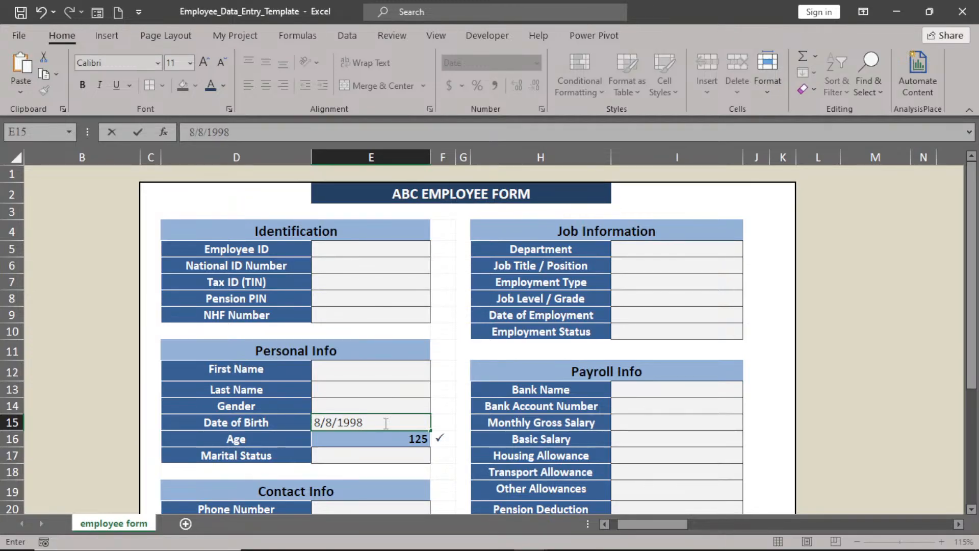
pyautogui.press('Return')
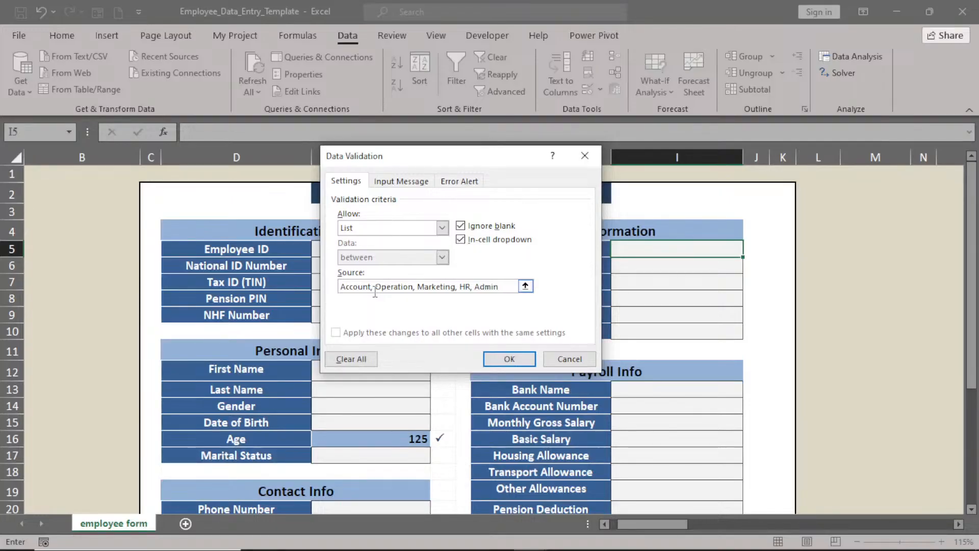
# Apply a dropdown list with Account, Operation, Marketing, HR, Admin to the Department cell I5.
pyautogui.write(',')
pyautogui.press('Return')
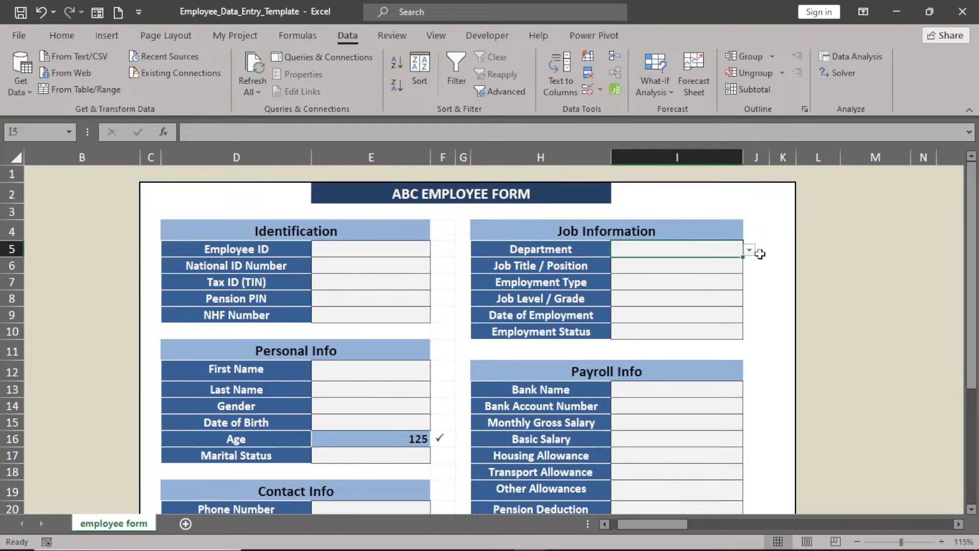
# Check the options offered by the Department dropdown in cell I5.
pyautogui.click(749, 250)
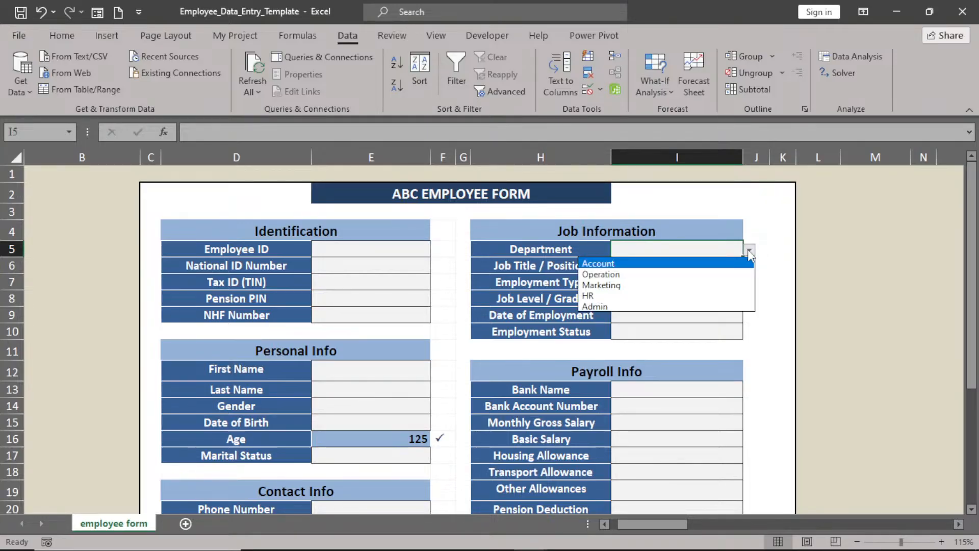
pyautogui.click(749, 251)
pyautogui.click(696, 269)
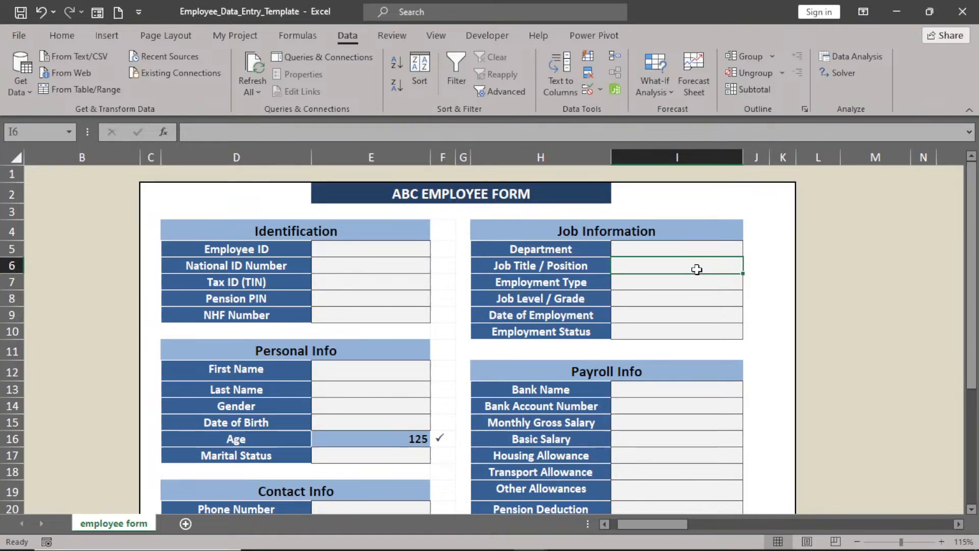
pyautogui.click(688, 286)
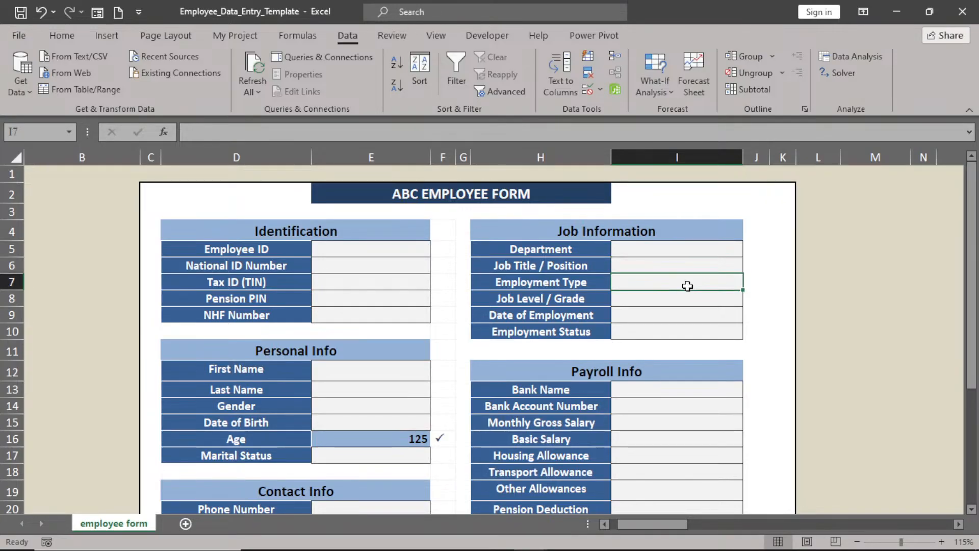
pyautogui.click(701, 268)
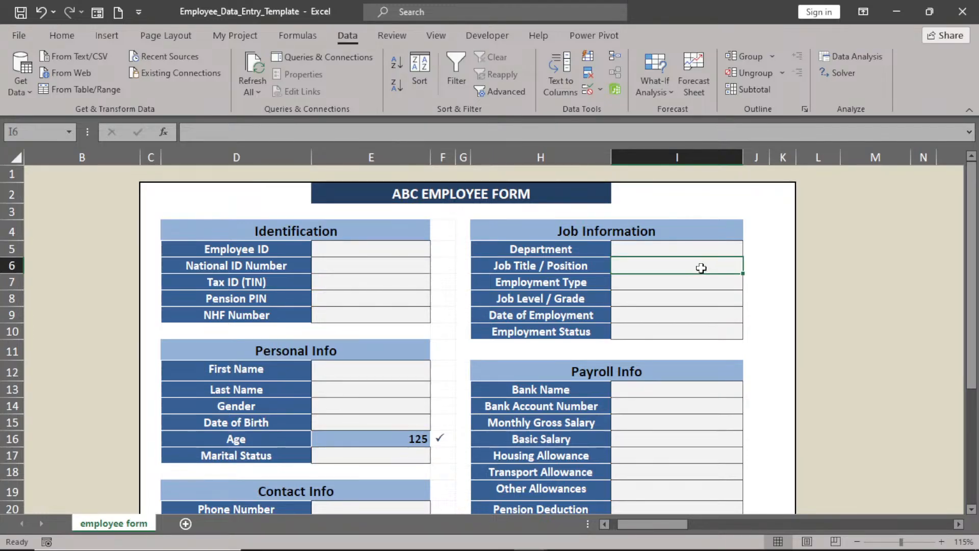
# Apply a dropdown list with Full Time, Contract, Part Time, Ad Hoc to the Employment Type cell I7.
pyautogui.click(694, 280)
pyautogui.hotkey('alt', 'a')
pyautogui.press('v')
pyautogui.press('v')
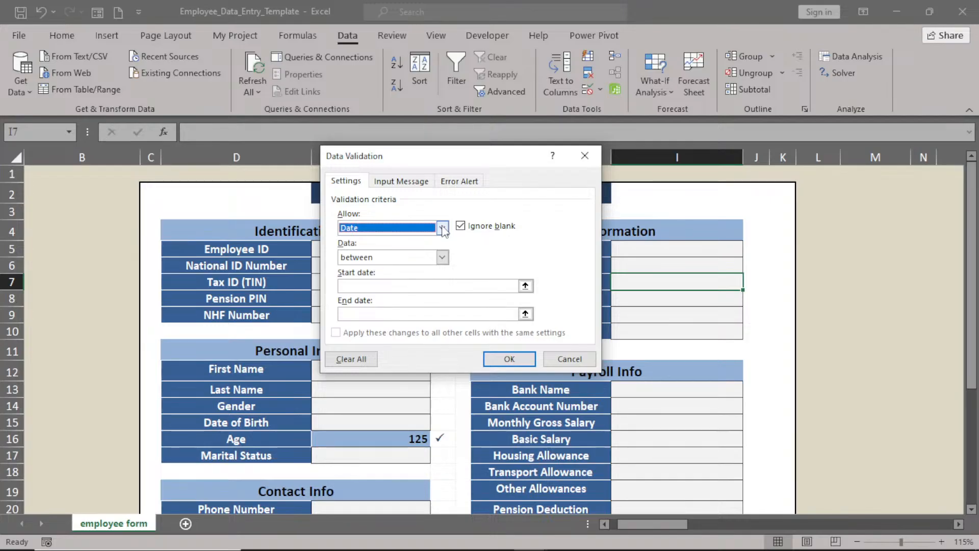
pyautogui.click(442, 228)
pyautogui.click(375, 267)
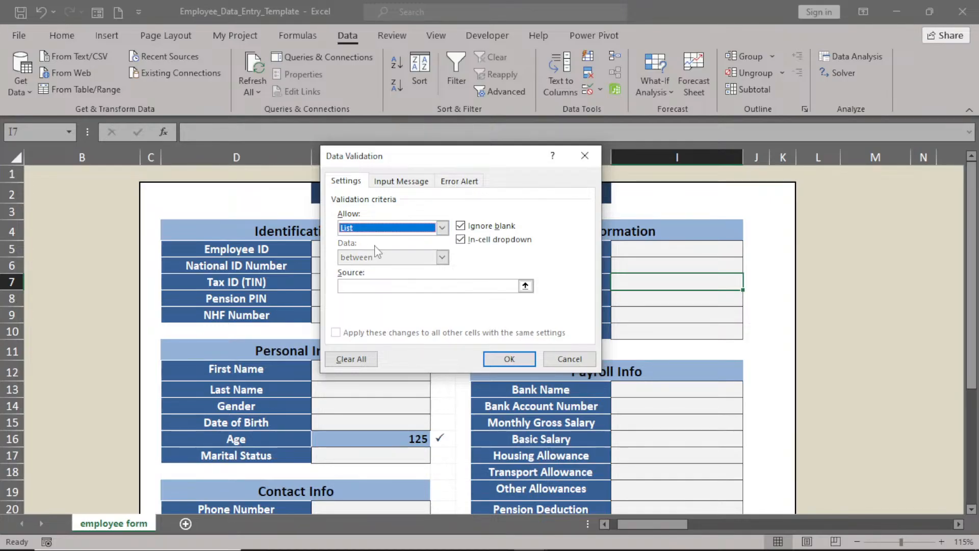
pyautogui.click(381, 286)
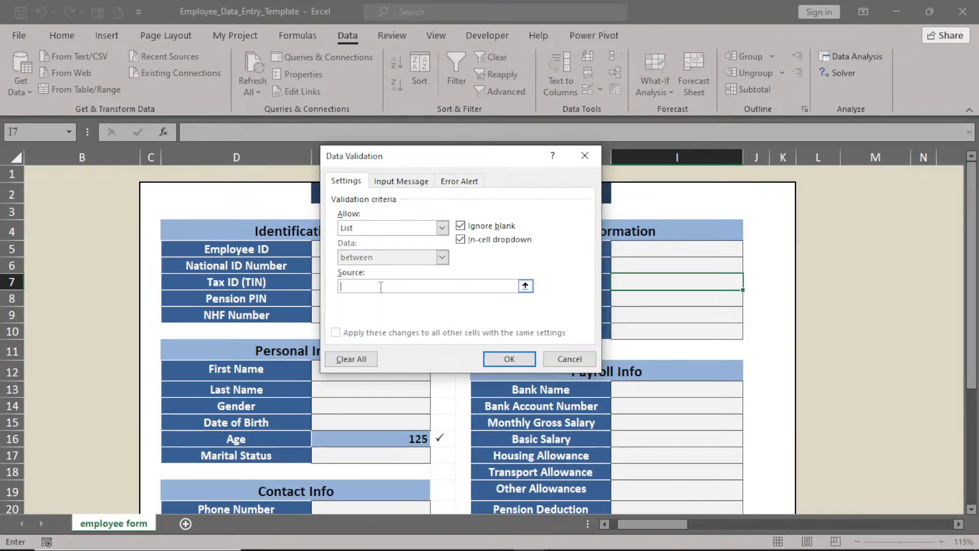
pyautogui.moveTo(358, 156); pyautogui.dragTo(228, 191)
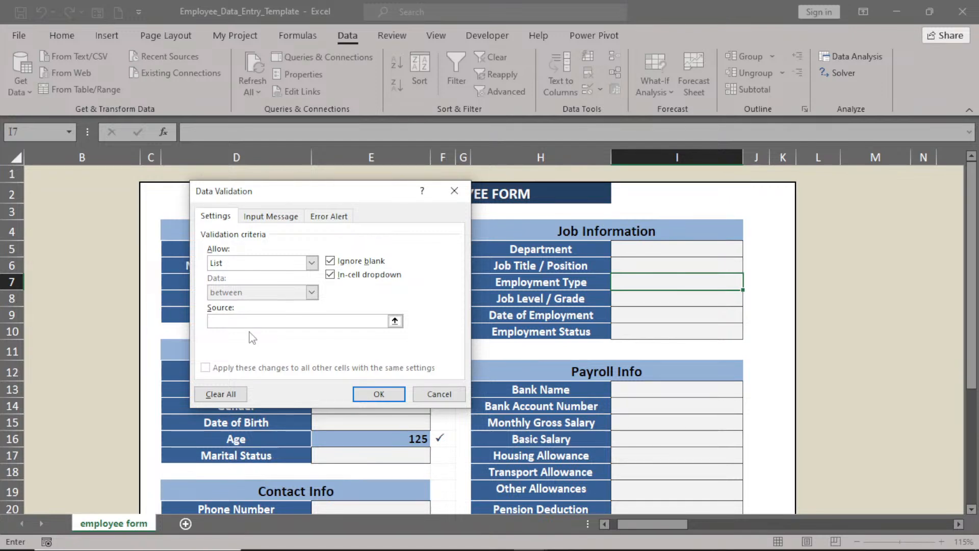
pyautogui.write('Full Time, Contract, Part')
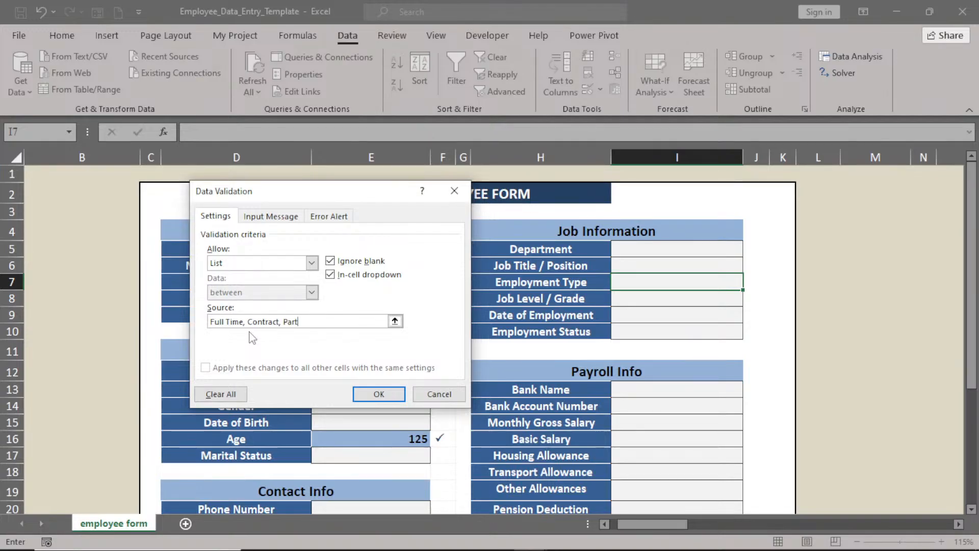
pyautogui.write(' Time, Ad HOC')
pyautogui.press('BackSpace')
pyautogui.press('BackSpace')
pyautogui.write('oc')
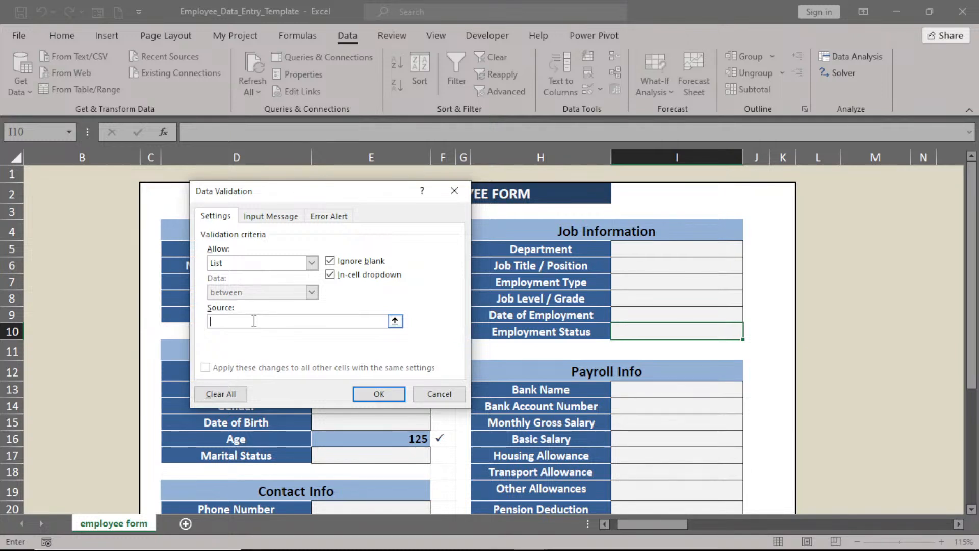
# Apply a dropdown list with Active, Inactive, Leave to the Employment Status cell I10 and check its options.
pyautogui.write('Active, Inactive, Leave')
pyautogui.click(385, 394)
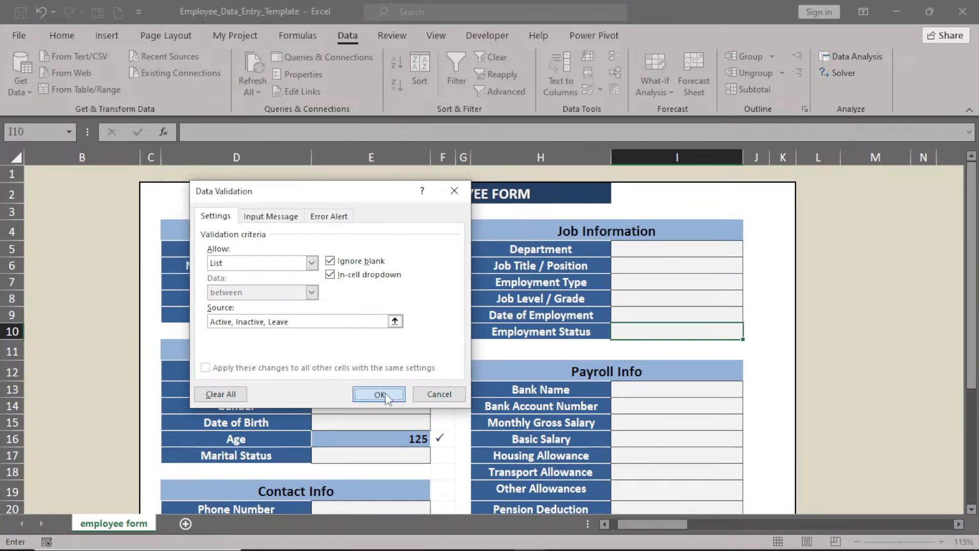
pyautogui.click(755, 332)
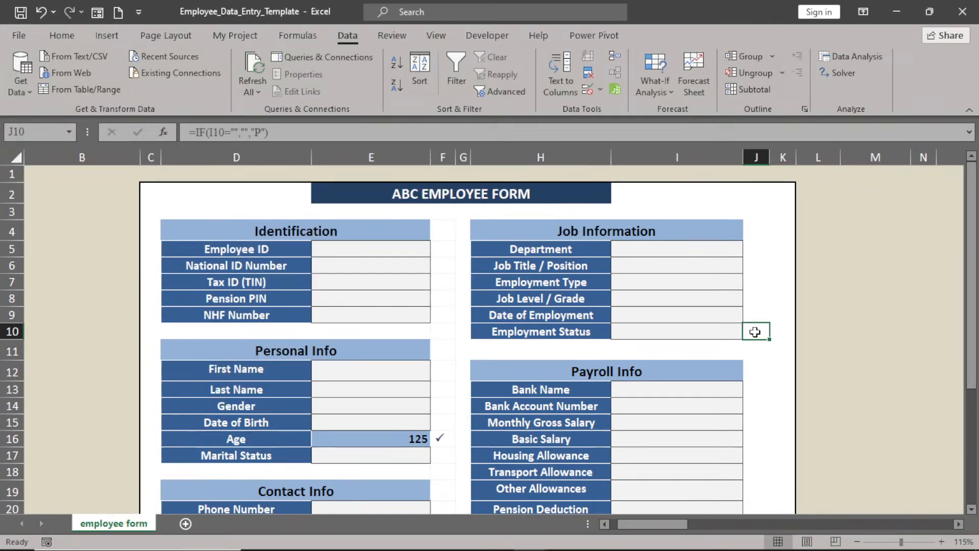
pyautogui.press('Left')
pyautogui.click(753, 333)
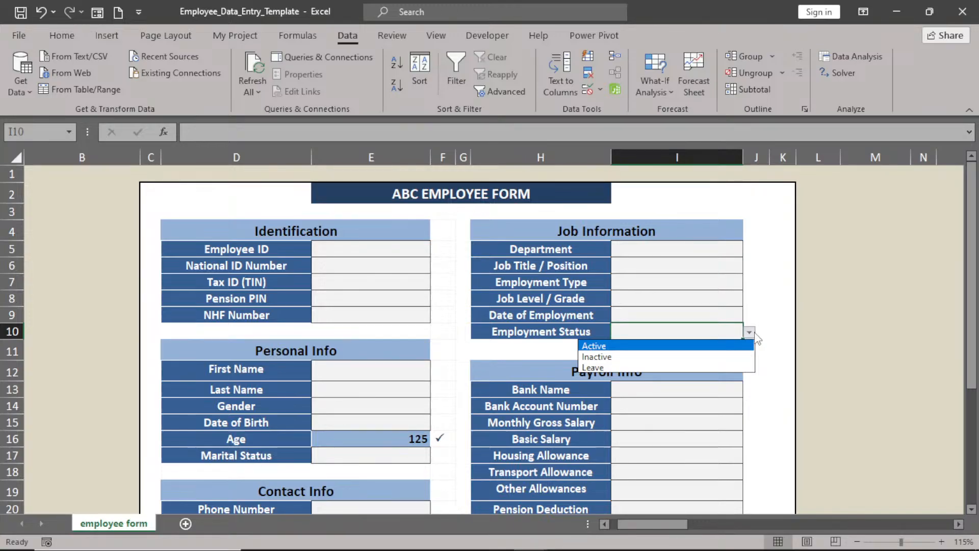
pyautogui.click(754, 333)
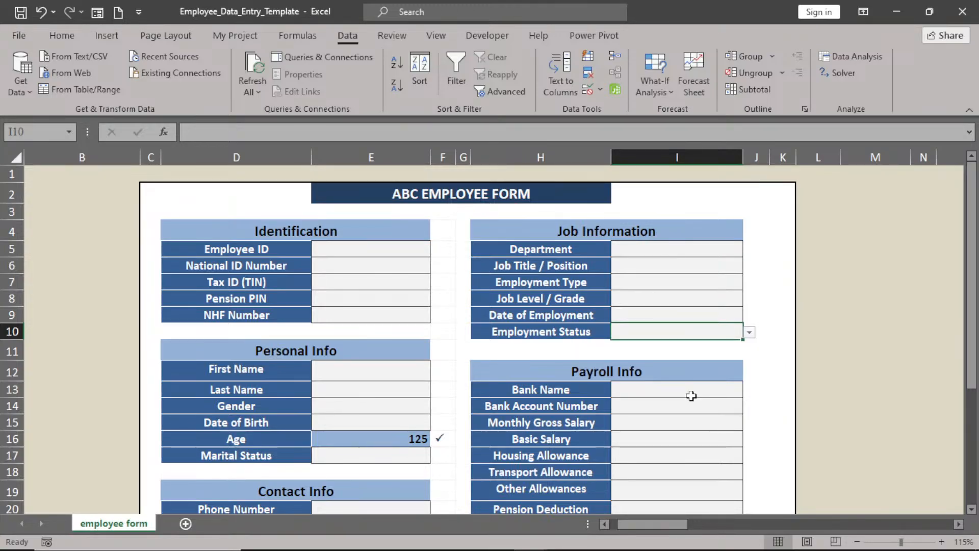
# Remove the dropdown from the Marital Status cell E17 by allowing any value in its data validation.
pyautogui.click(691, 396)
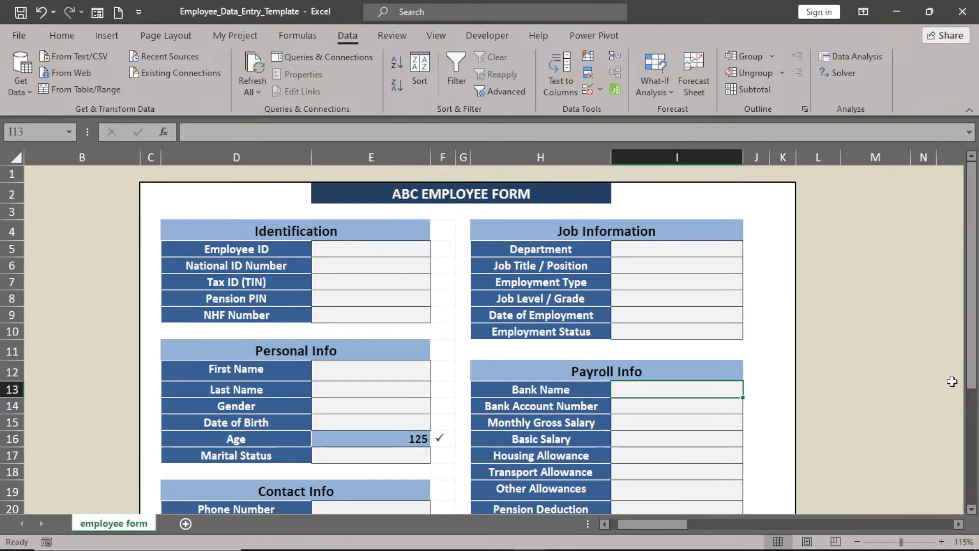
pyautogui.scroll(-2, 952, 382)
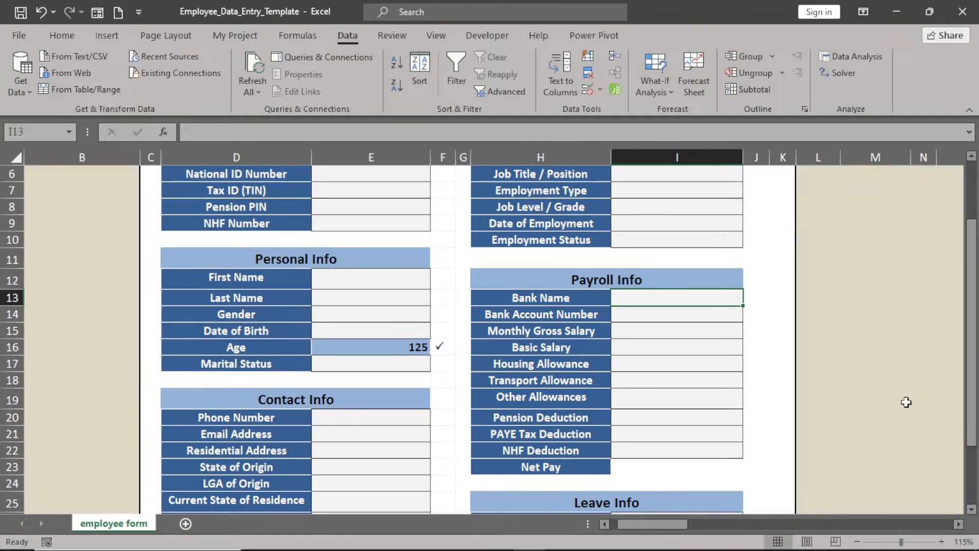
pyautogui.moveTo(974, 449); pyautogui.dragTo(974, 449)
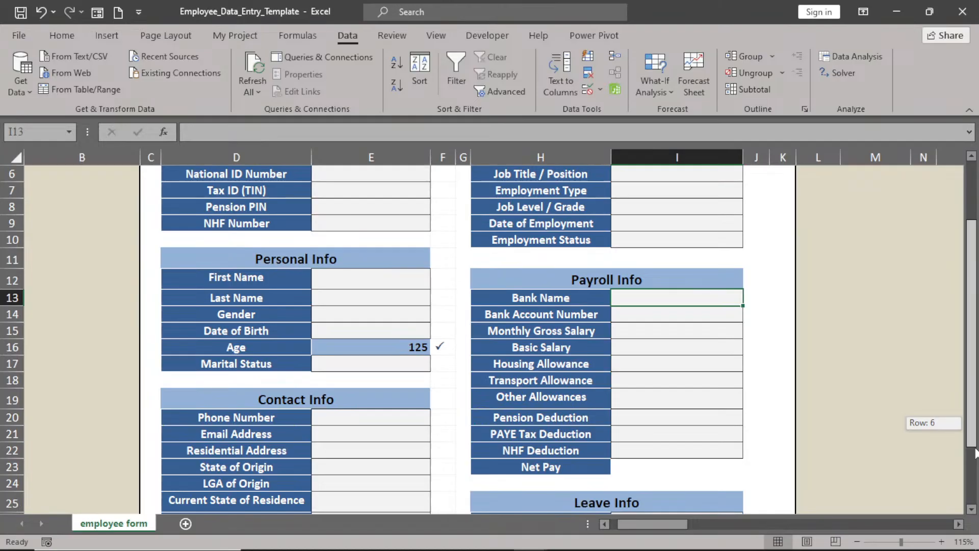
pyautogui.moveTo(974, 451); pyautogui.dragTo(770, 449)
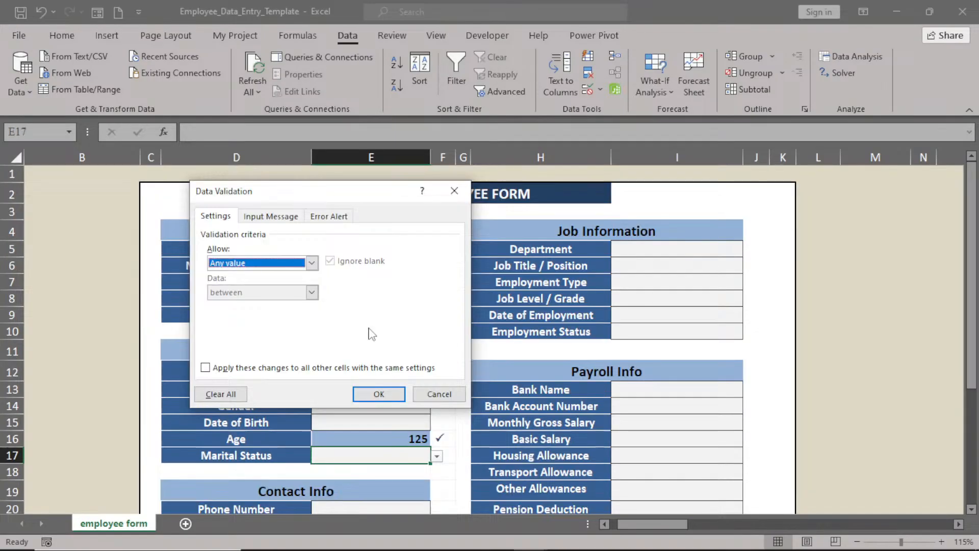
pyautogui.press('Return')
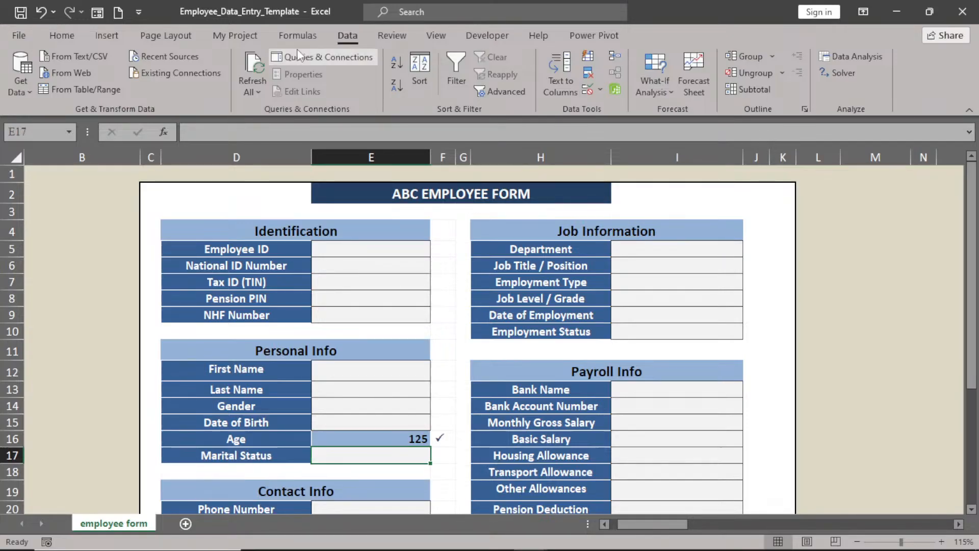
# Turn the Developer tab off and back on in the ribbon customization settings.
pyautogui.rightClick(496, 36)
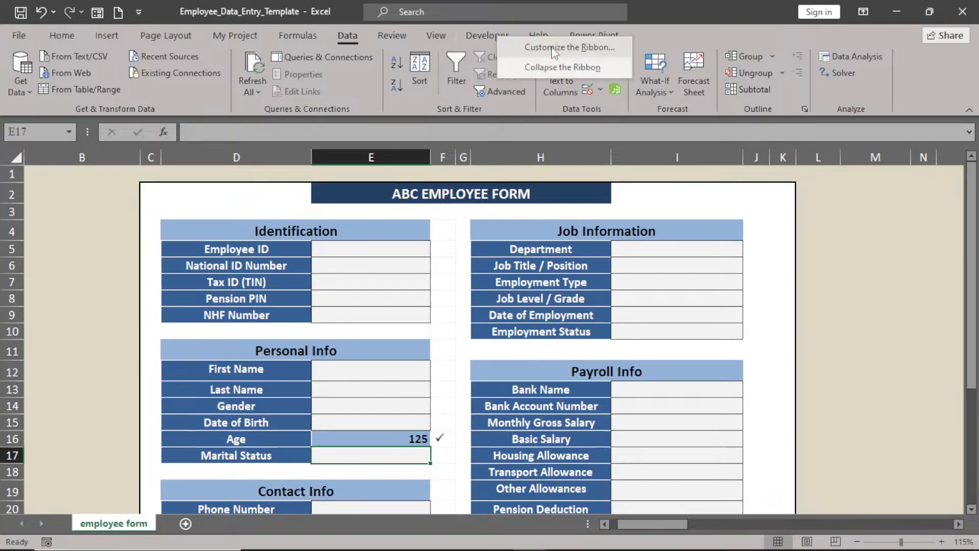
pyautogui.click(551, 47)
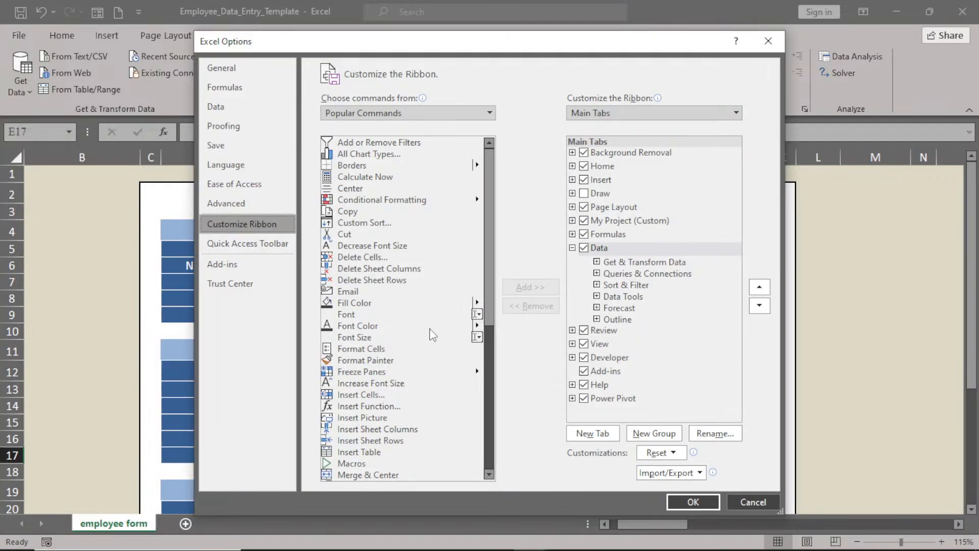
pyautogui.click(584, 358)
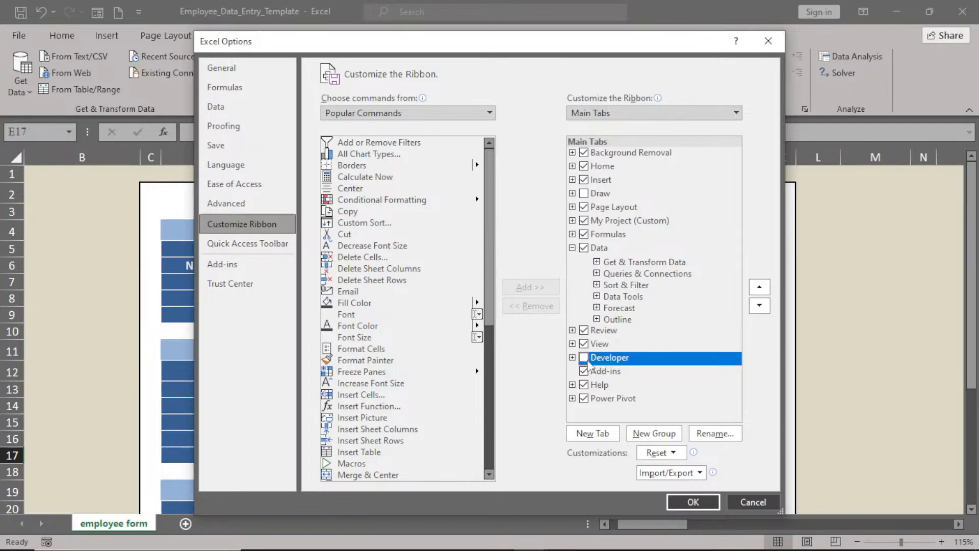
pyautogui.click(584, 357)
pyautogui.click(683, 501)
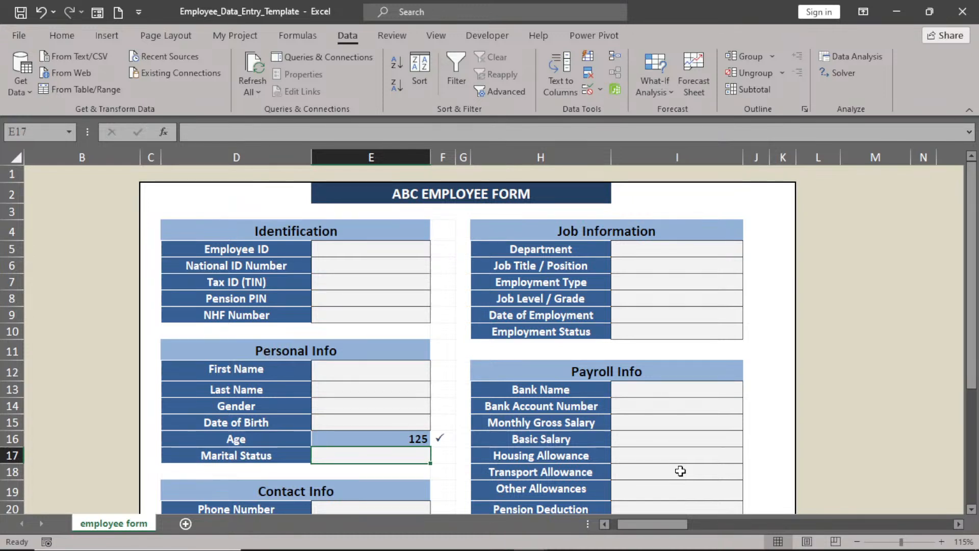
pyautogui.hscroll(1, 680, 470)
pyautogui.click(736, 191)
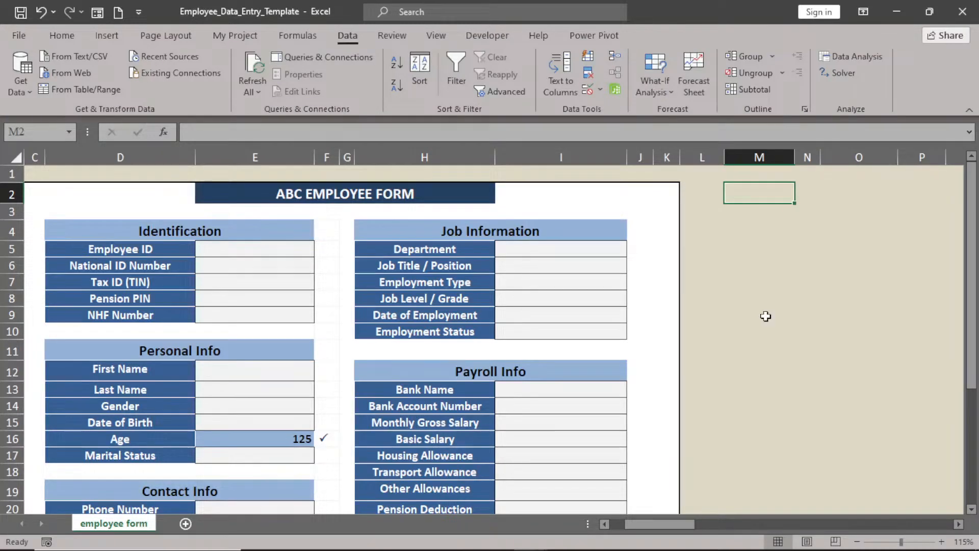
pyautogui.moveTo(562, 549)
pyautogui.moveTo(974, 356); pyautogui.dragTo(971, 441)
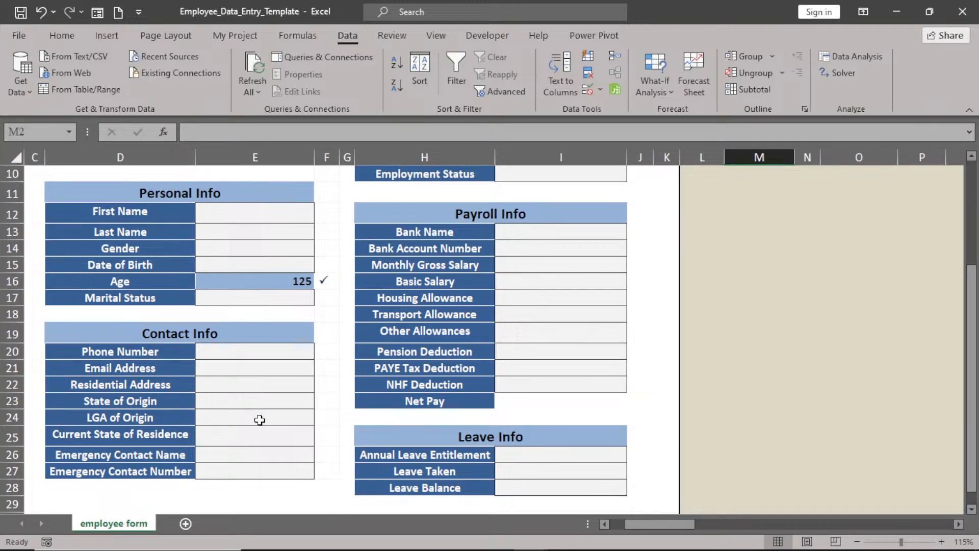
pyautogui.click(224, 405)
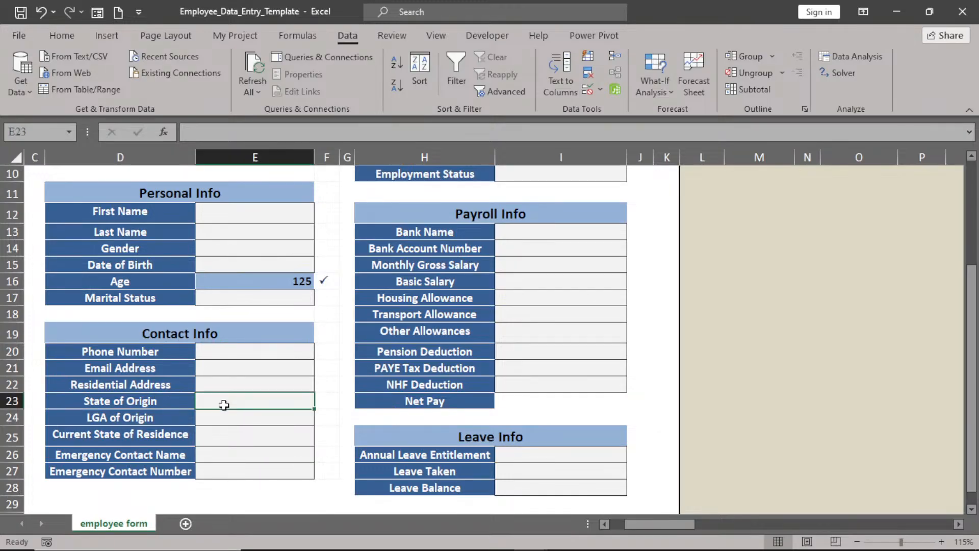
pyautogui.click(259, 304)
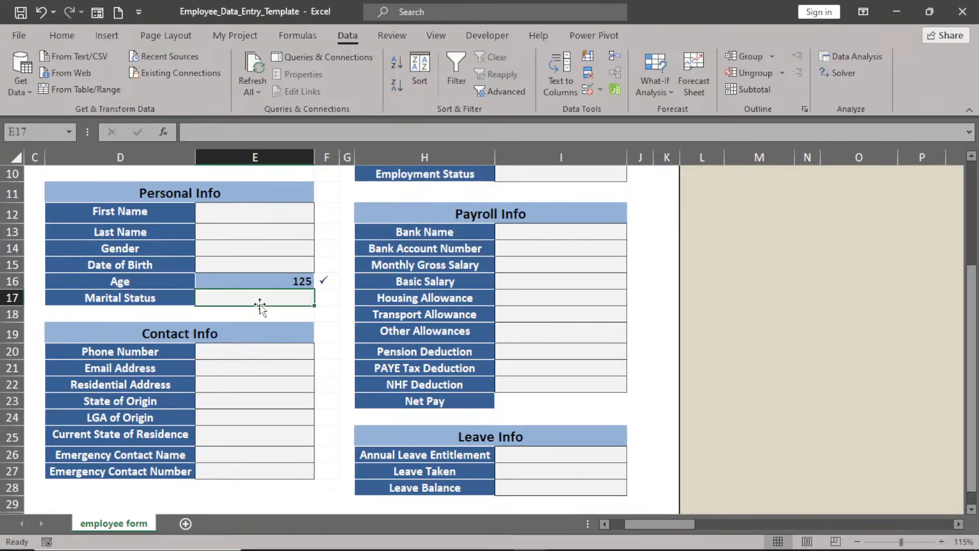
# Make sure the Developer tab is enabled in the ribbon customization settings.
pyautogui.rightClick(486, 37)
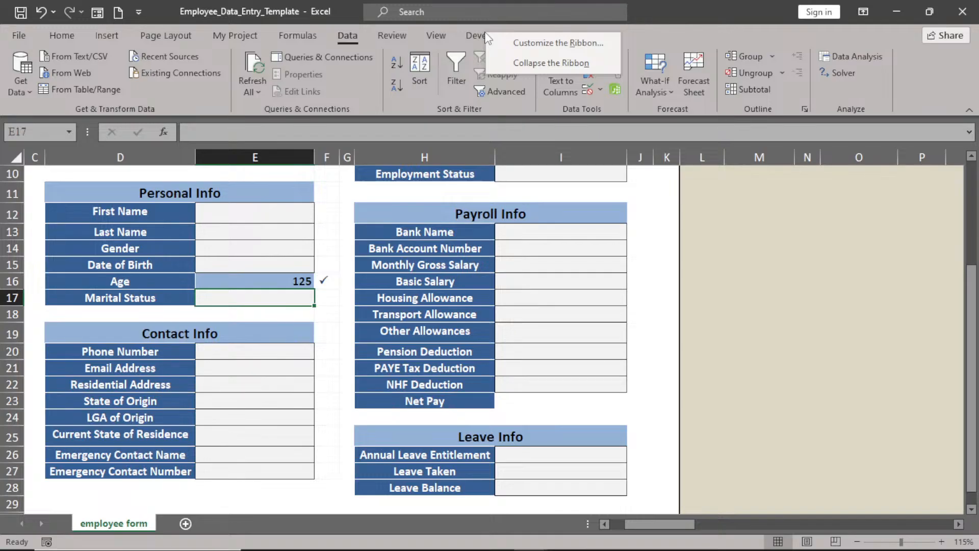
pyautogui.click(528, 43)
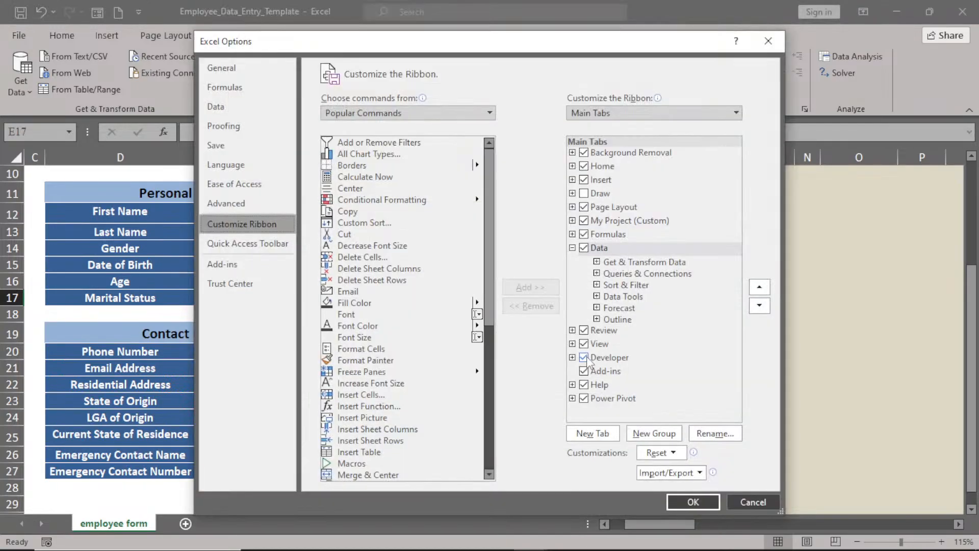
pyautogui.click(583, 357)
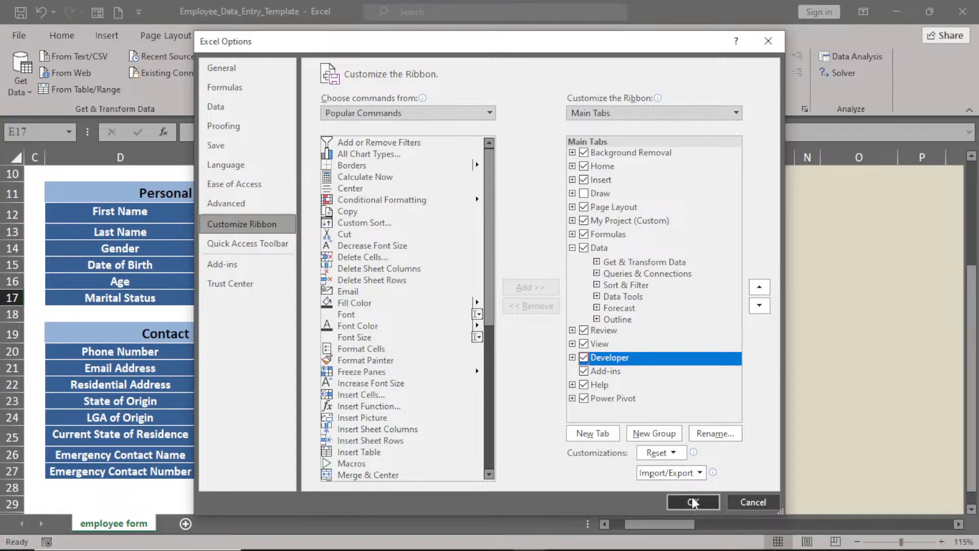
pyautogui.click(693, 501)
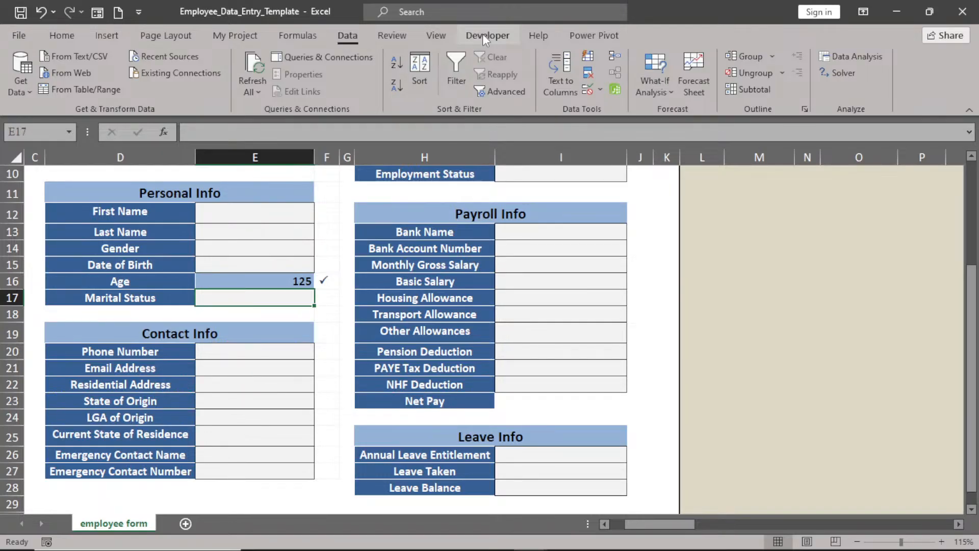
# Insert an option button form control in the first half of the Marital Status cell E17.
pyautogui.click(484, 36)
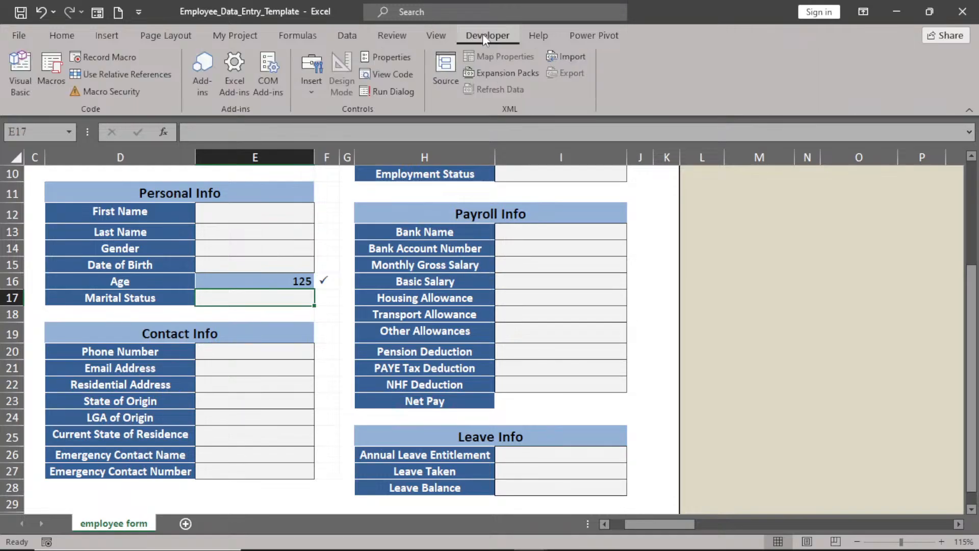
pyautogui.click(312, 94)
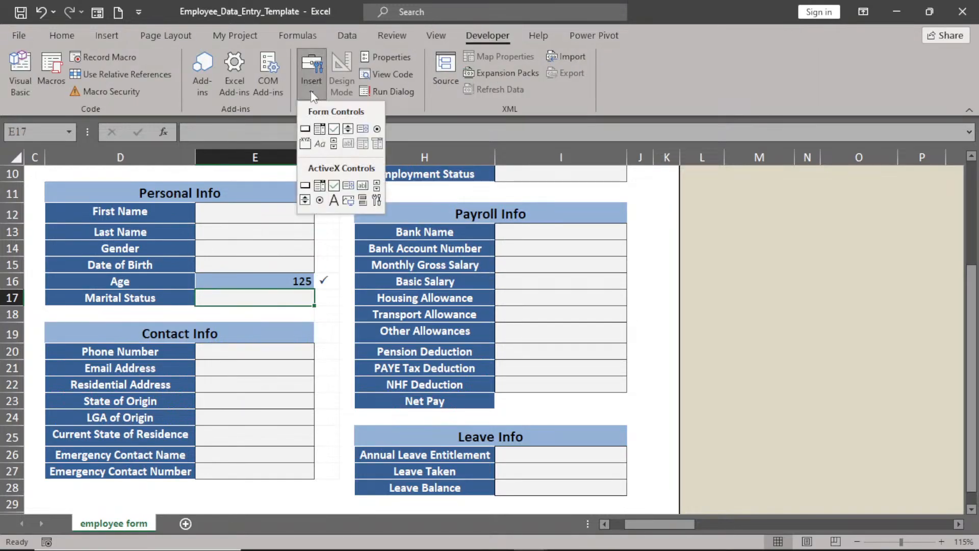
pyautogui.click(378, 128)
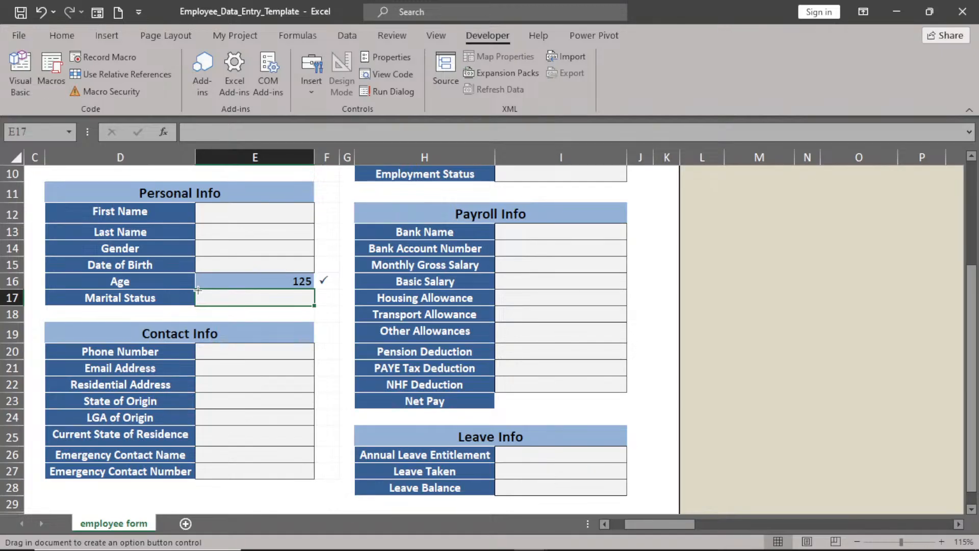
pyautogui.moveTo(197, 290); pyautogui.dragTo(250, 299)
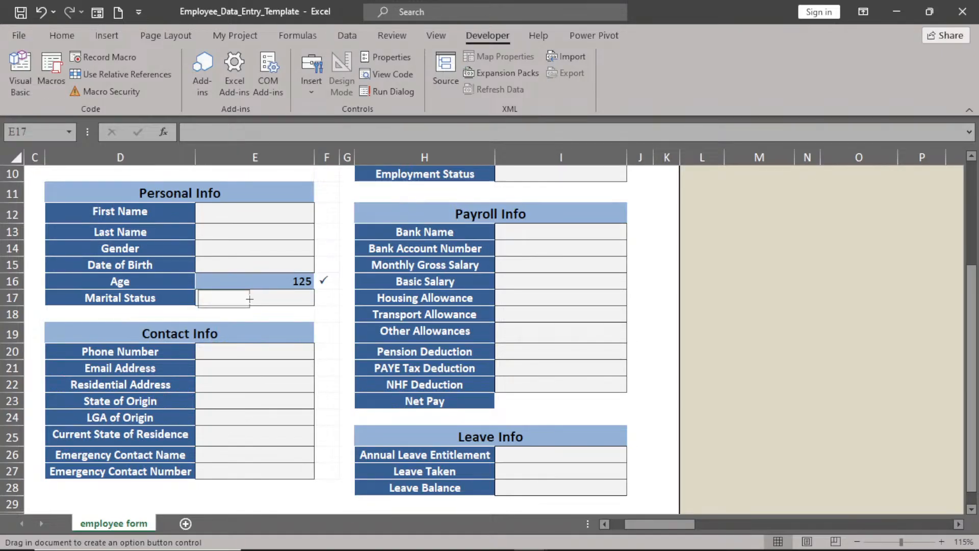
pyautogui.moveTo(249, 299); pyautogui.dragTo(253, 308)
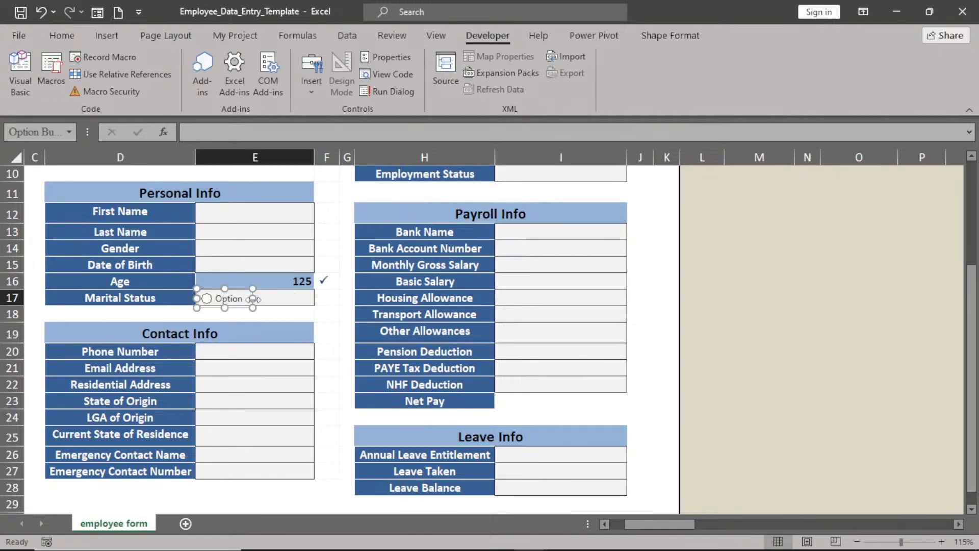
# Change the option button's label in the Marital Status cell to Single.
pyautogui.click(245, 298)
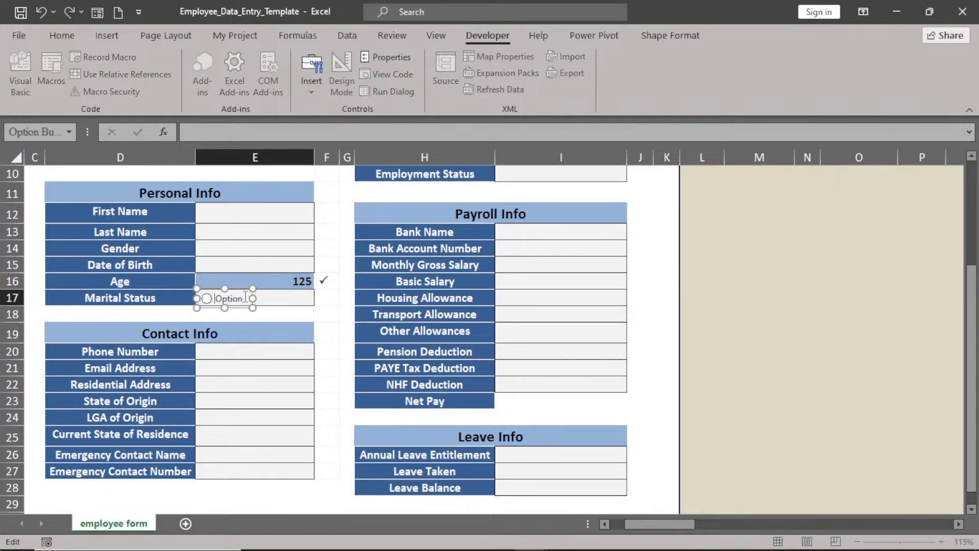
pyautogui.hotkey('ctrl', 'End')
pyautogui.press('BackSpace')
pyautogui.press('BackSpace')
pyautogui.press('BackSpace')
pyautogui.press('BackSpace')
pyautogui.press('BackSpace')
pyautogui.press('BackSpace')
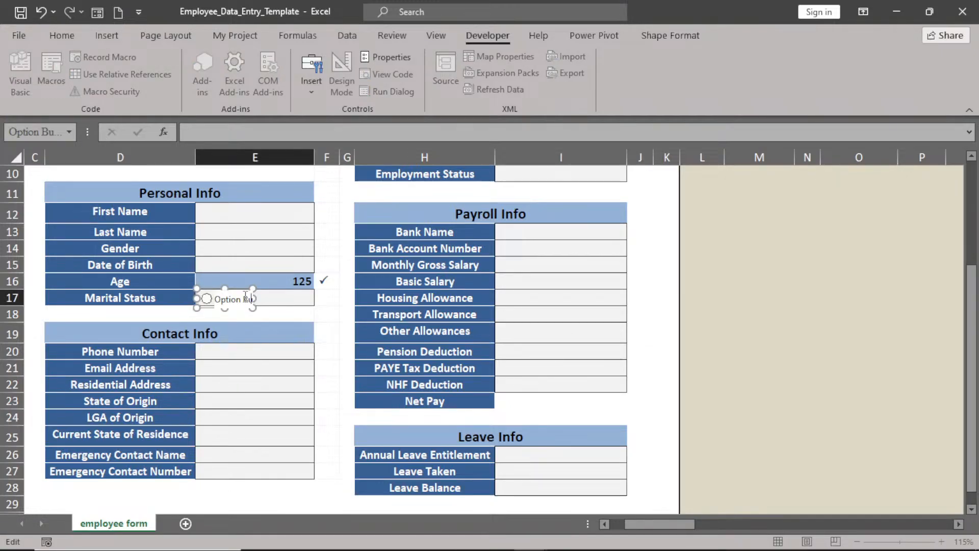
pyautogui.press('BackSpace')
pyautogui.press('BackSpace')
pyautogui.press('BackSpace')
pyautogui.press('BackSpace')
pyautogui.press('BackSpace')
pyautogui.press('Delete')
pyautogui.press('Delete')
pyautogui.press('BackSpace')
pyautogui.press('BackSpace')
pyautogui.press('BackSpace')
pyautogui.press('BackSpace')
pyautogui.press('BackSpace')
pyautogui.press('BackSpace')
pyautogui.press('BackSpace')
pyautogui.press('BackSpace')
pyautogui.write('Single')
pyautogui.click(261, 302)
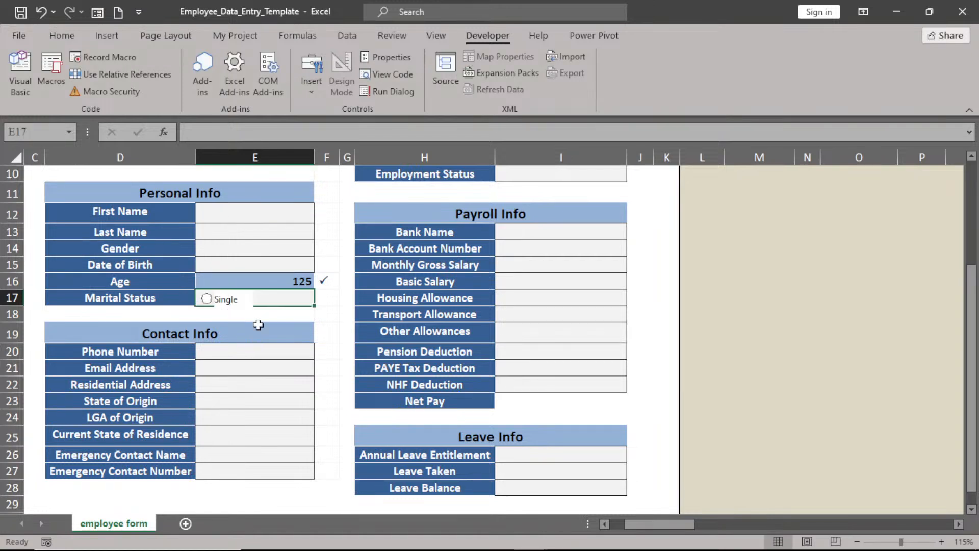
# Duplicate the Single option button and place the copy beside it in cell E17.
pyautogui.keyDown('ctrl'); pyautogui.click(213, 301); pyautogui.keyUp('ctrl')
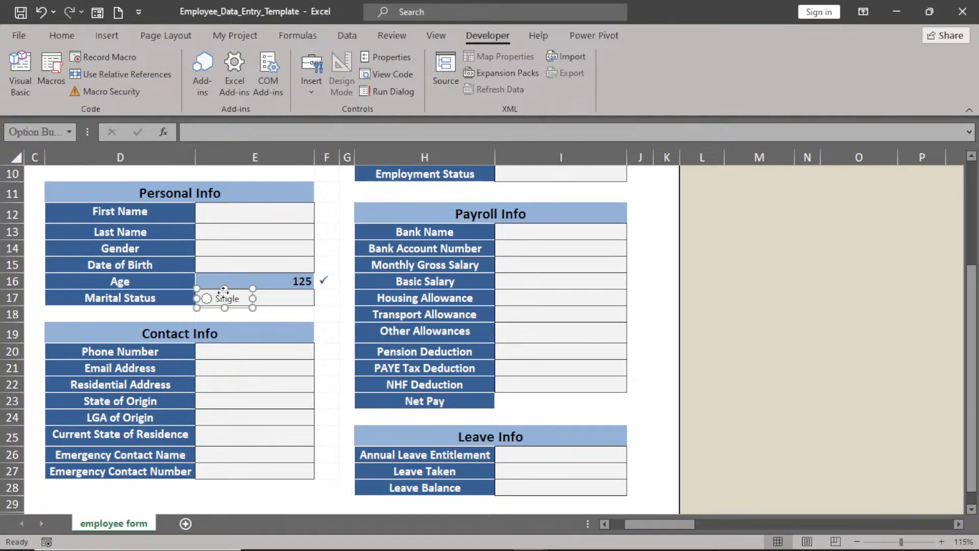
pyautogui.rightClick(221, 301)
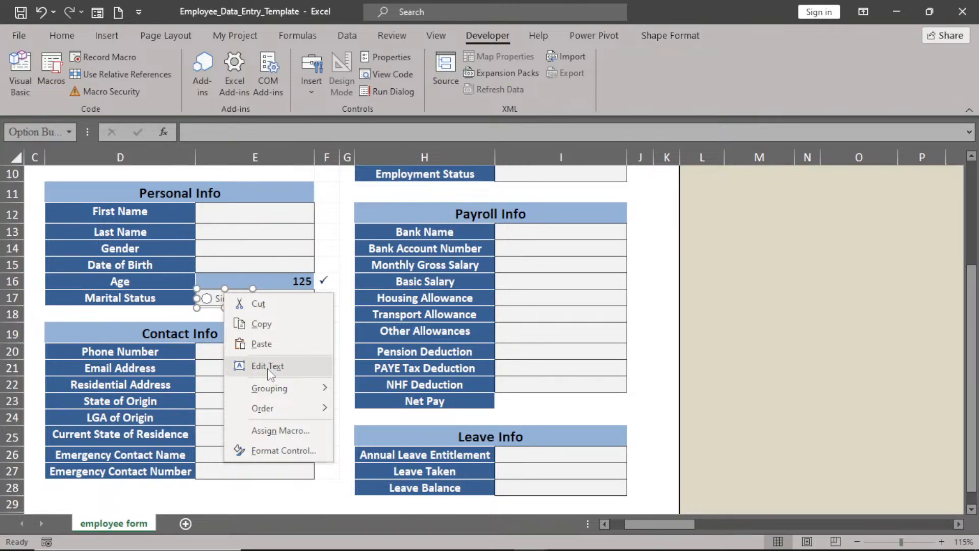
pyautogui.click(204, 308)
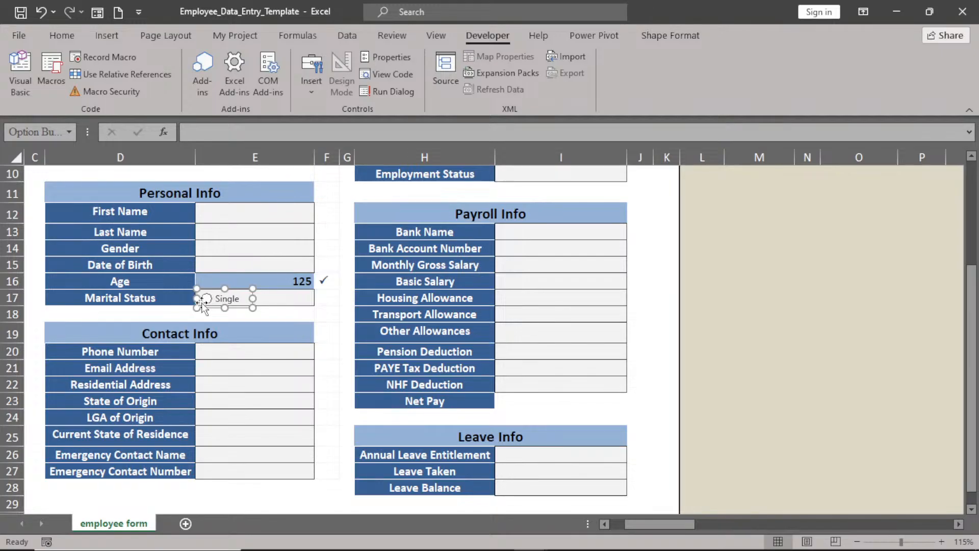
pyautogui.hotkey('ctrl', 'd')
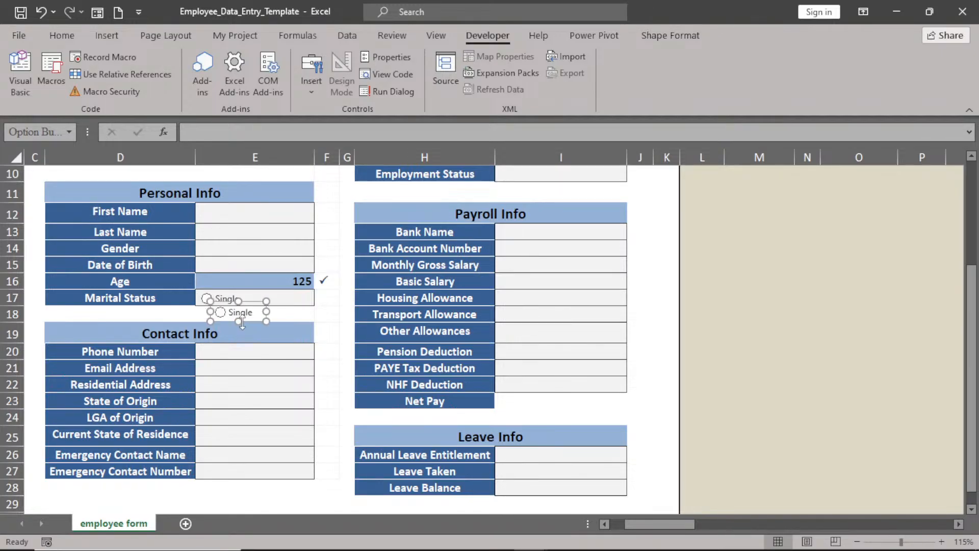
pyautogui.moveTo(250, 321); pyautogui.dragTo(288, 308)
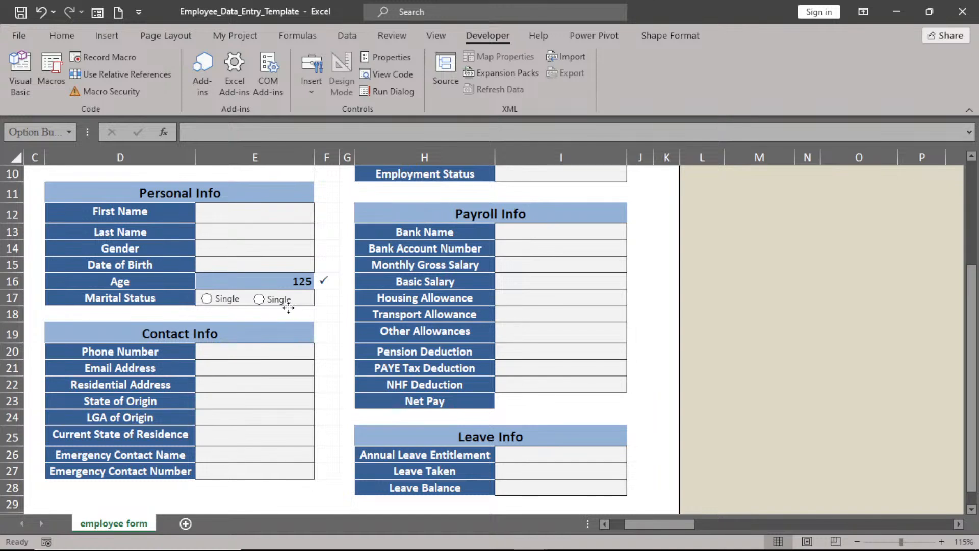
pyautogui.click(288, 308)
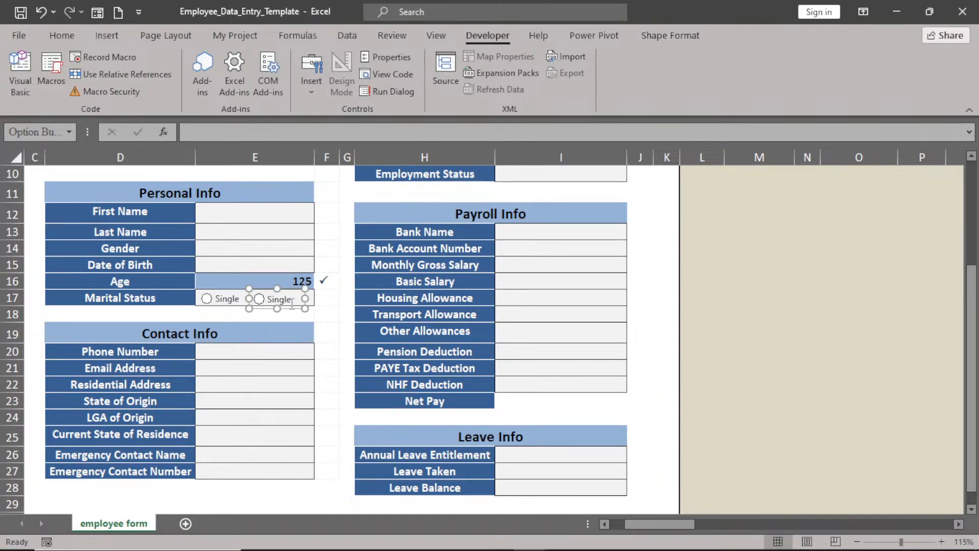
# Relabel the duplicated option button in the Marital Status cell as Married.
pyautogui.click(291, 304)
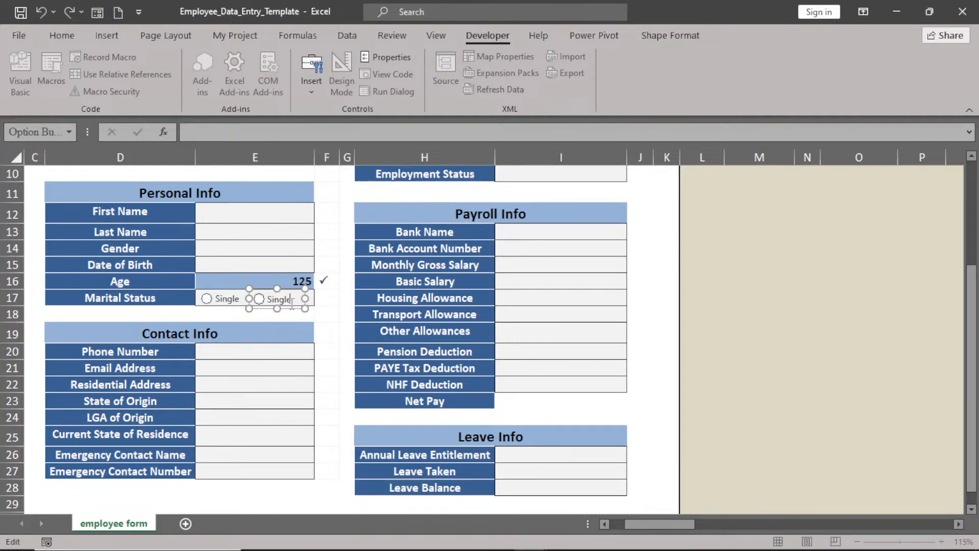
pyautogui.press('BackSpace')
pyautogui.press('BackSpace')
pyautogui.press('BackSpace')
pyautogui.press('BackSpace')
pyautogui.press('BackSpace')
pyautogui.write('\\')
pyautogui.press('BackSpace')
pyautogui.press('BackSpace')
pyautogui.write('Ma')
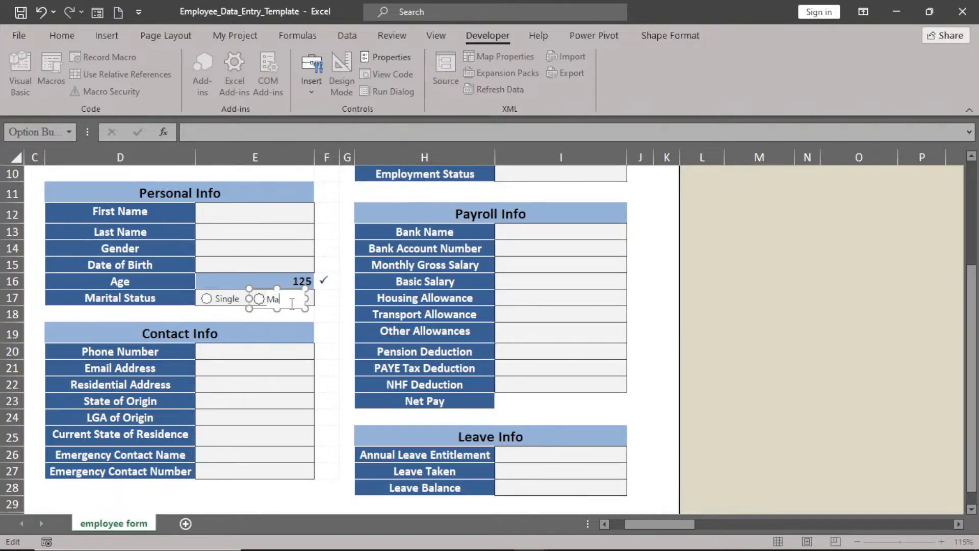
pyautogui.write('rried')
pyautogui.click(318, 317)
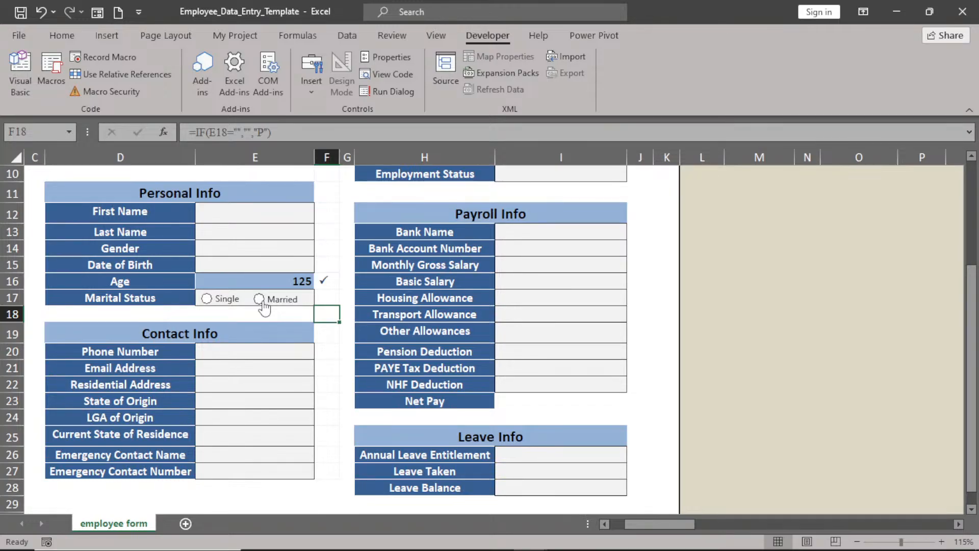
# Test the marital status option buttons by switching the selection between Single and Married.
pyautogui.click(207, 301)
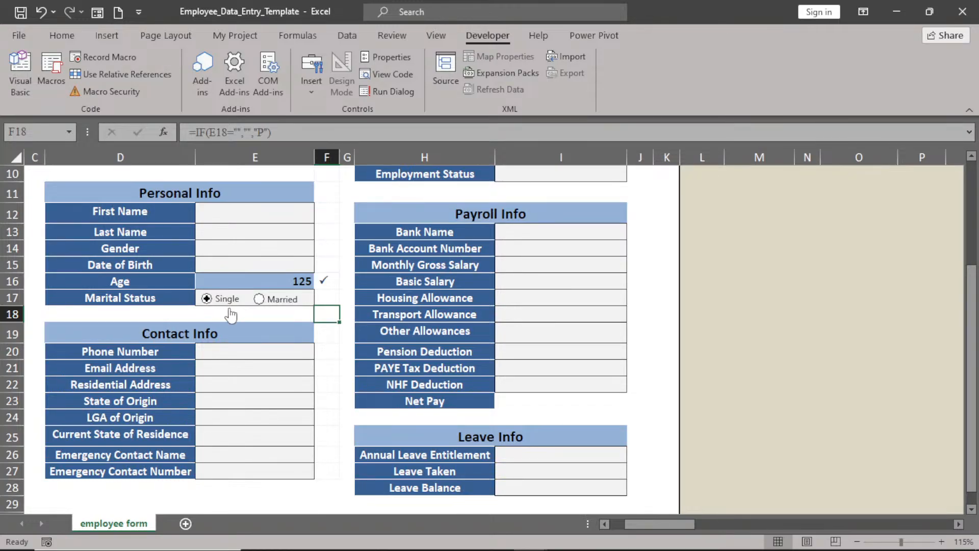
pyautogui.click(259, 300)
pyautogui.click(207, 299)
pyautogui.click(260, 301)
pyautogui.rightClick(224, 300)
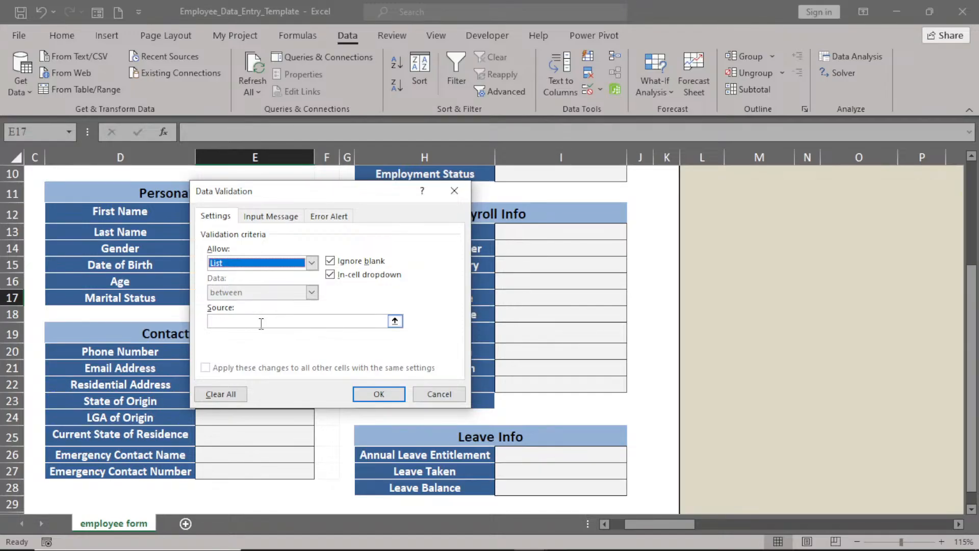
# Apply a dropdown list with Single, Married to the Marital Status cell E17.
pyautogui.click(261, 320)
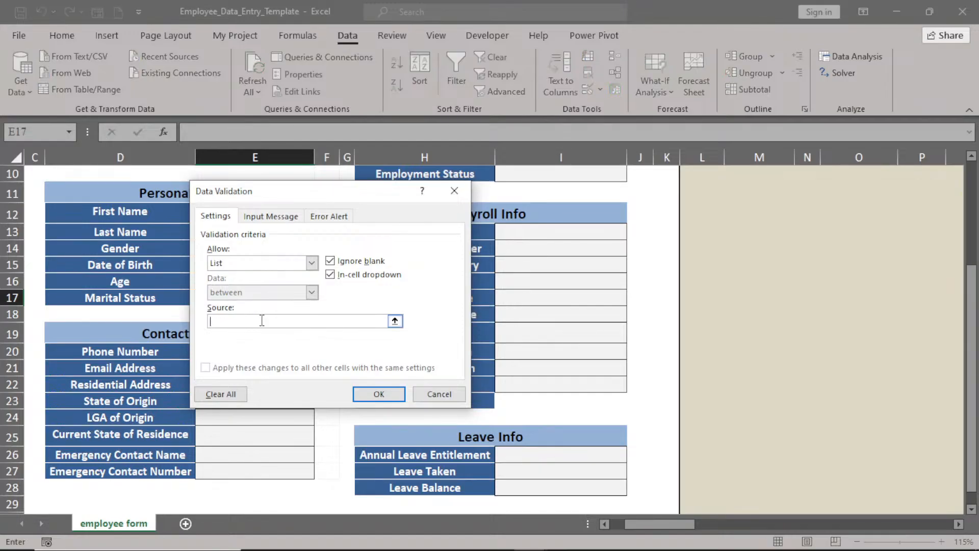
pyautogui.write('Single, Married')
pyautogui.click(371, 393)
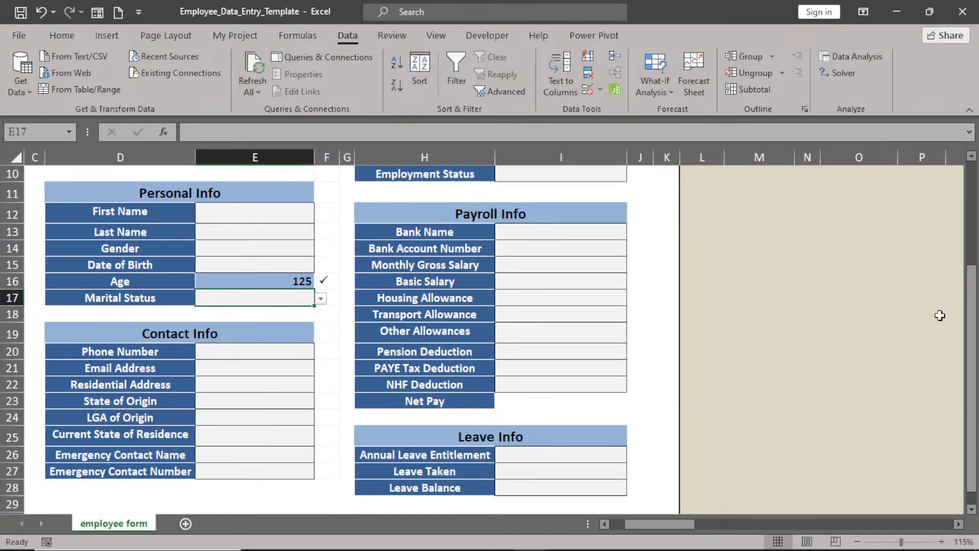
# Copy the field labels of the Identification, Personal Info and Contact Info sections together: D5:D9, D12:D17 and D20:D27.
pyautogui.moveTo(971, 320); pyautogui.dragTo(969, 201)
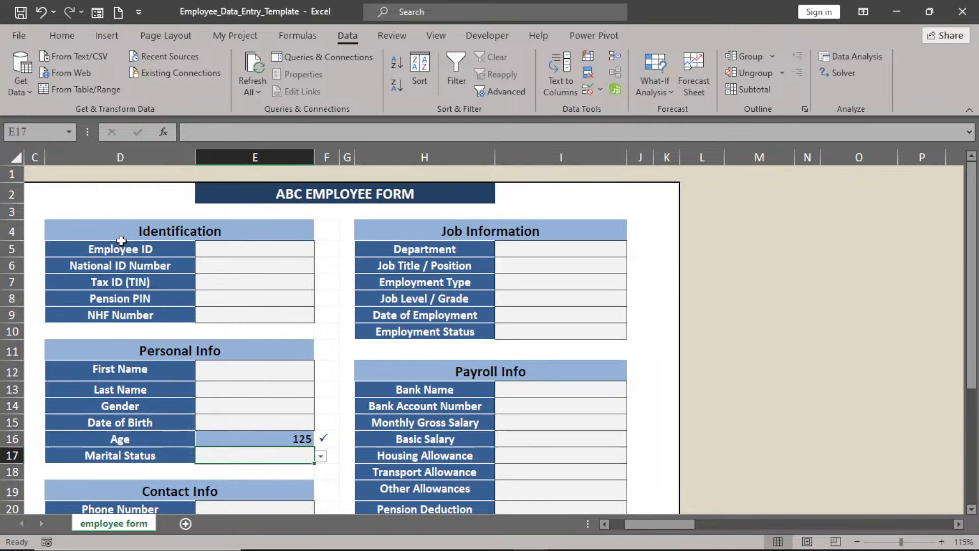
pyautogui.moveTo(121, 242); pyautogui.dragTo(103, 306)
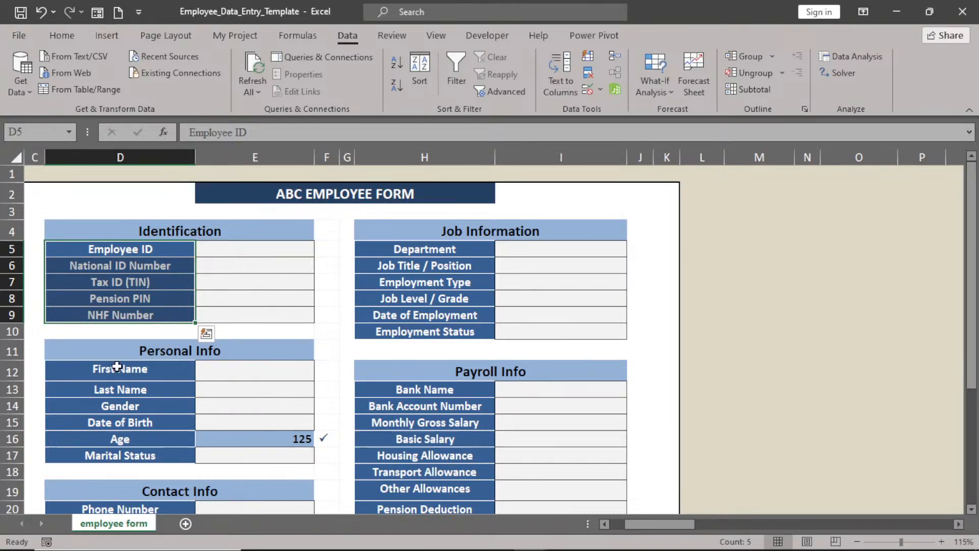
pyautogui.moveTo(117, 366); pyautogui.dragTo(103, 455)
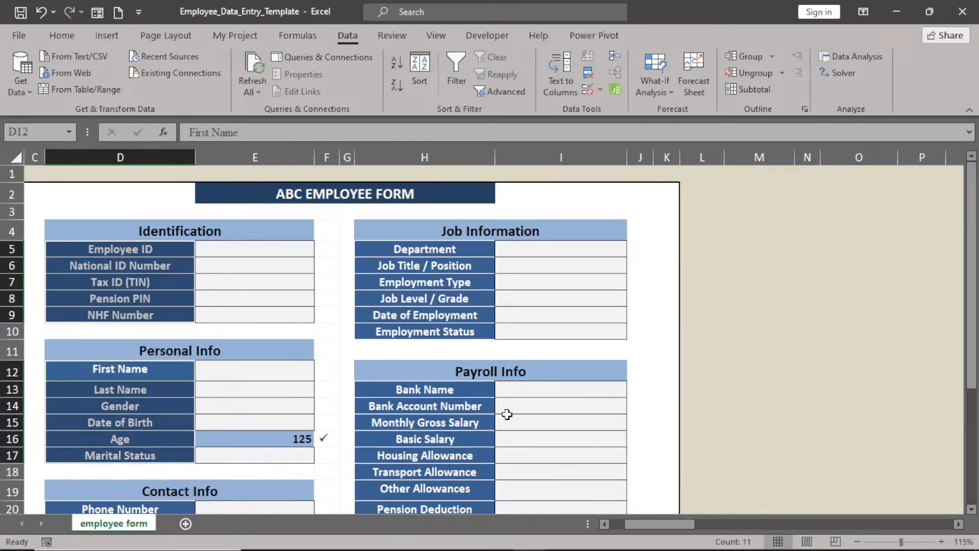
pyautogui.moveTo(975, 321); pyautogui.dragTo(957, 472)
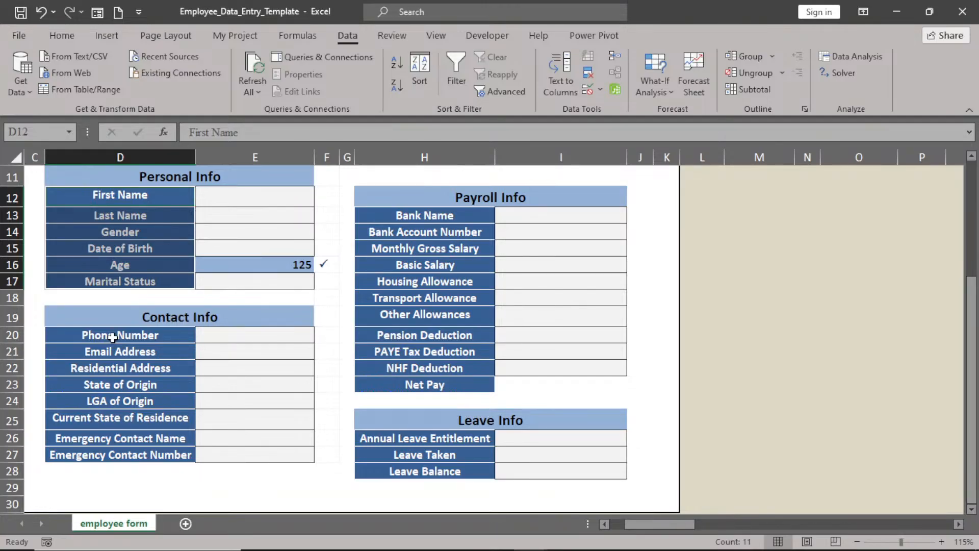
pyautogui.moveTo(112, 336); pyautogui.dragTo(91, 455)
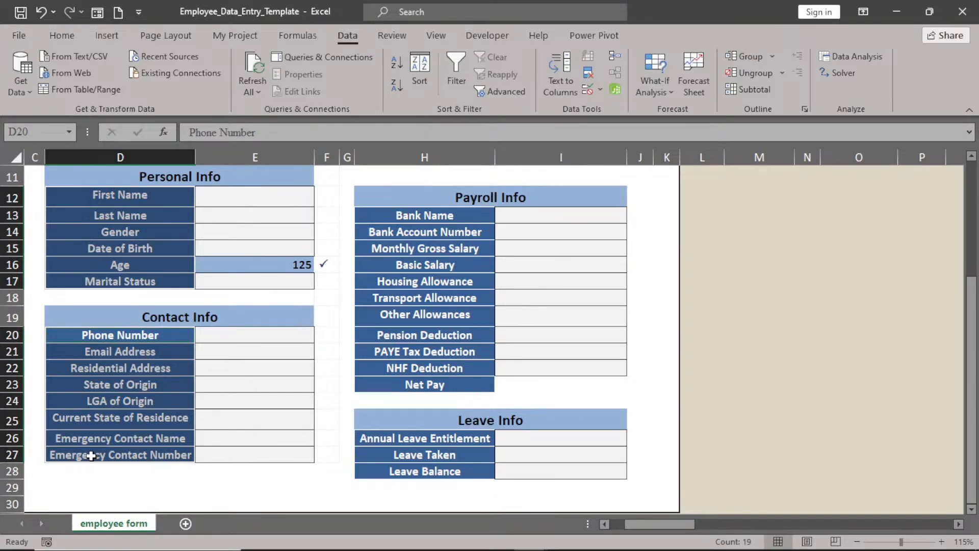
pyautogui.hotkey('ctrl', 'c')
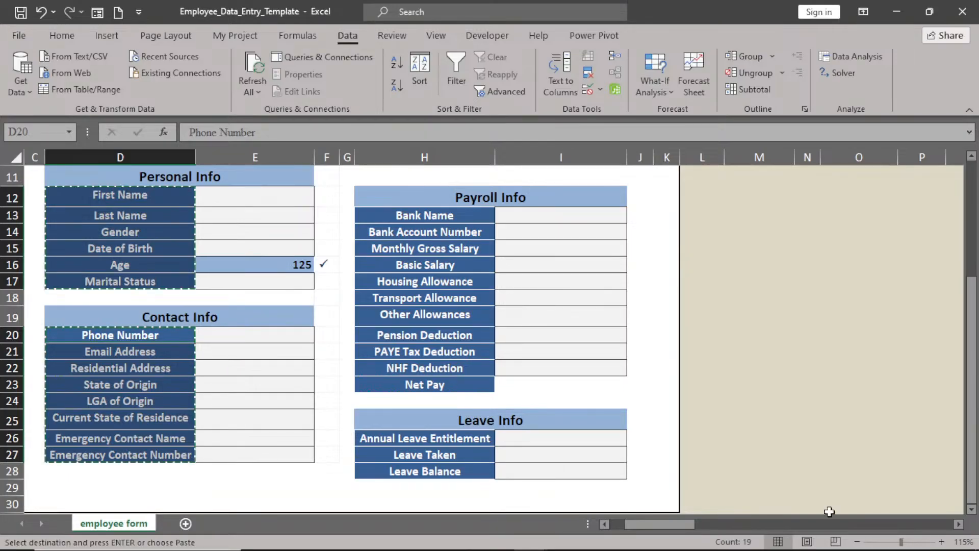
# Paste the copied field labels starting at cell M2 and fit column M's width to them.
pyautogui.moveTo(971, 387); pyautogui.dragTo(971, 387)
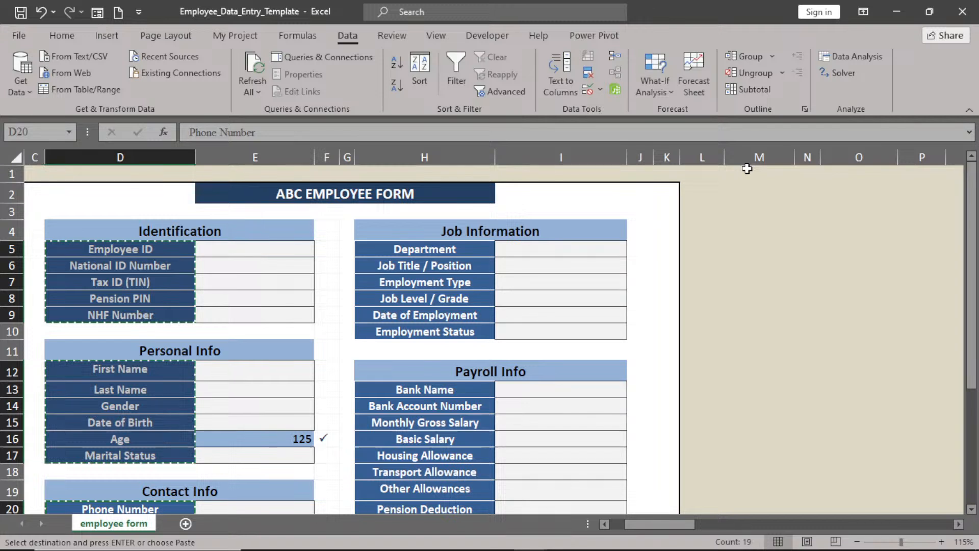
pyautogui.click(759, 211)
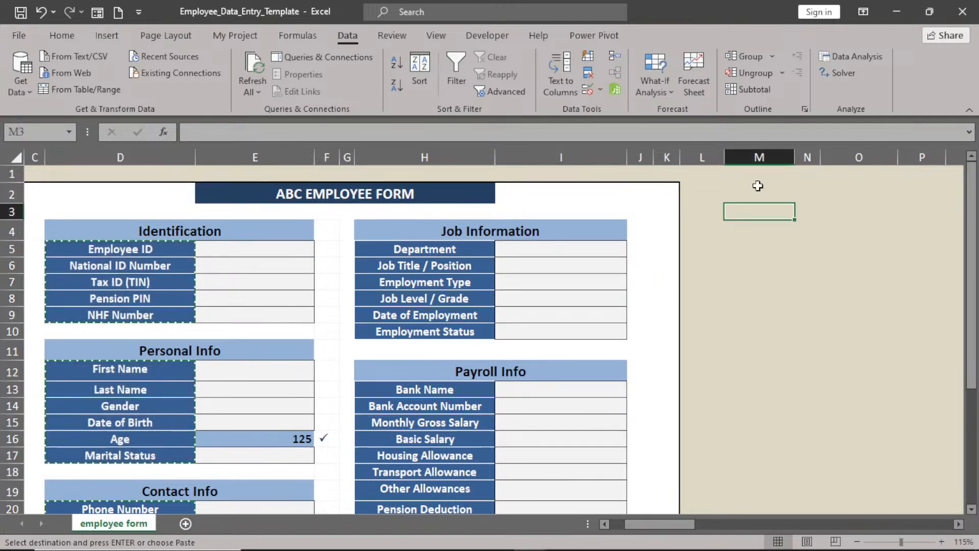
pyautogui.click(759, 189)
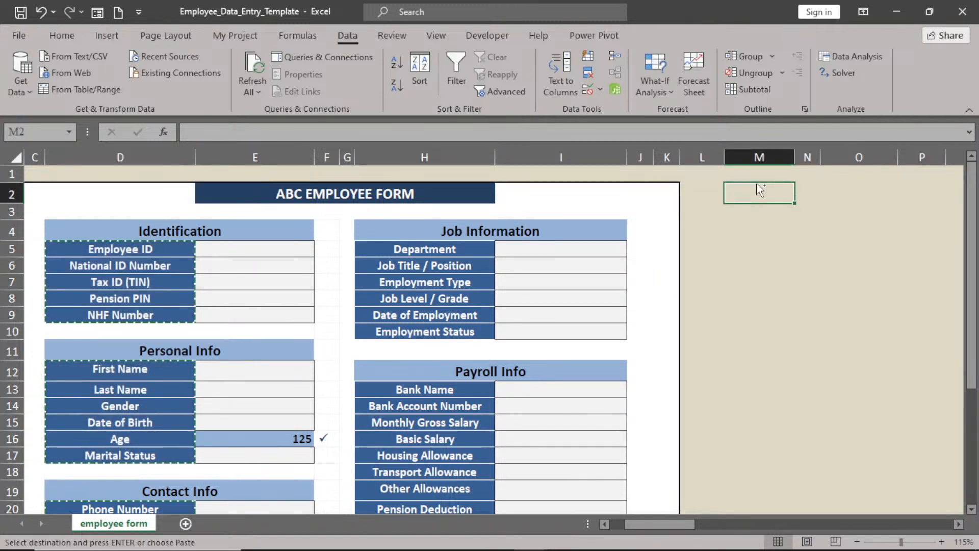
pyautogui.hotkey('ctrl', 'v')
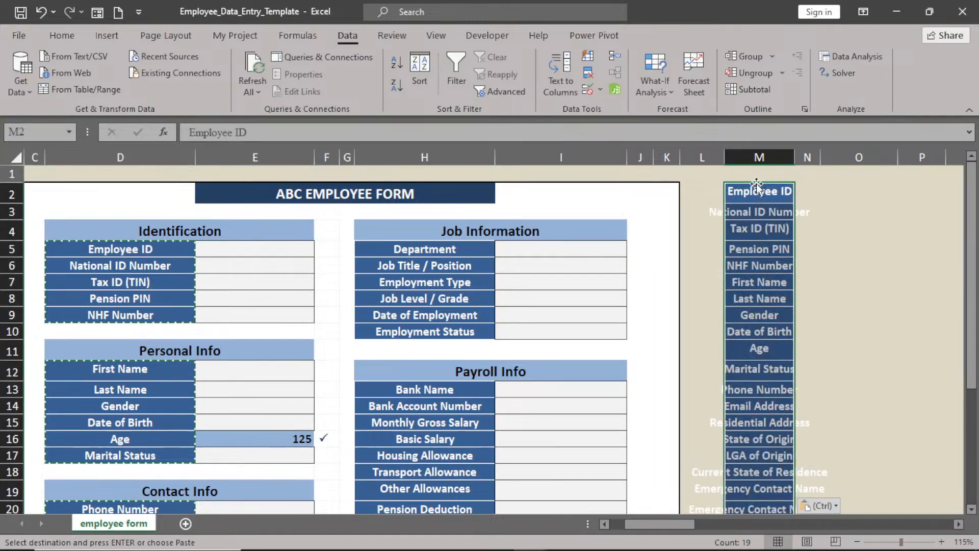
pyautogui.doubleClick(794, 155)
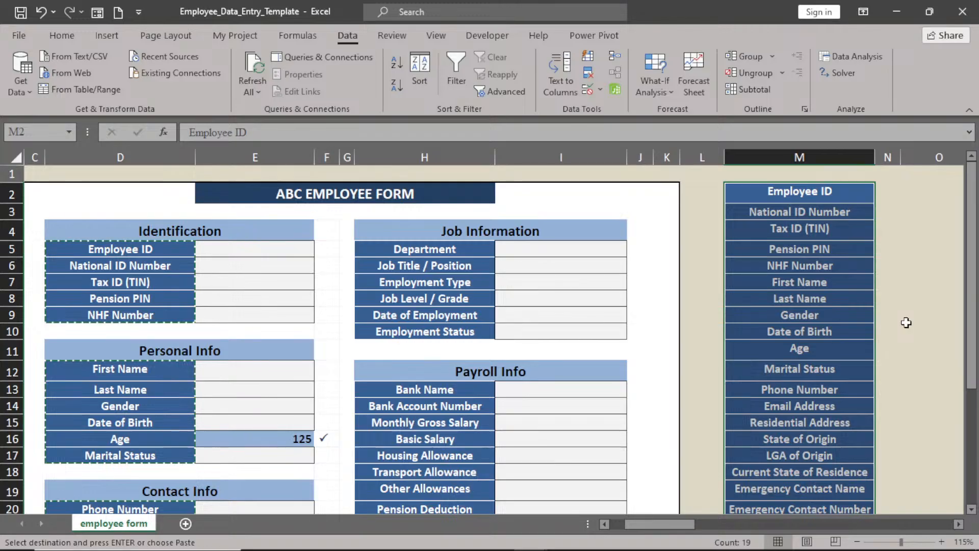
pyautogui.click(971, 510)
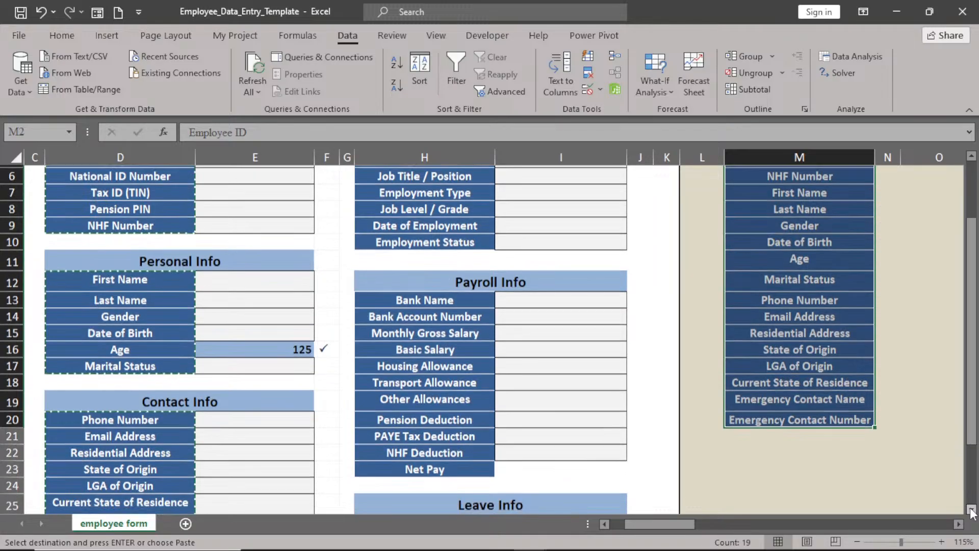
pyautogui.click(971, 510)
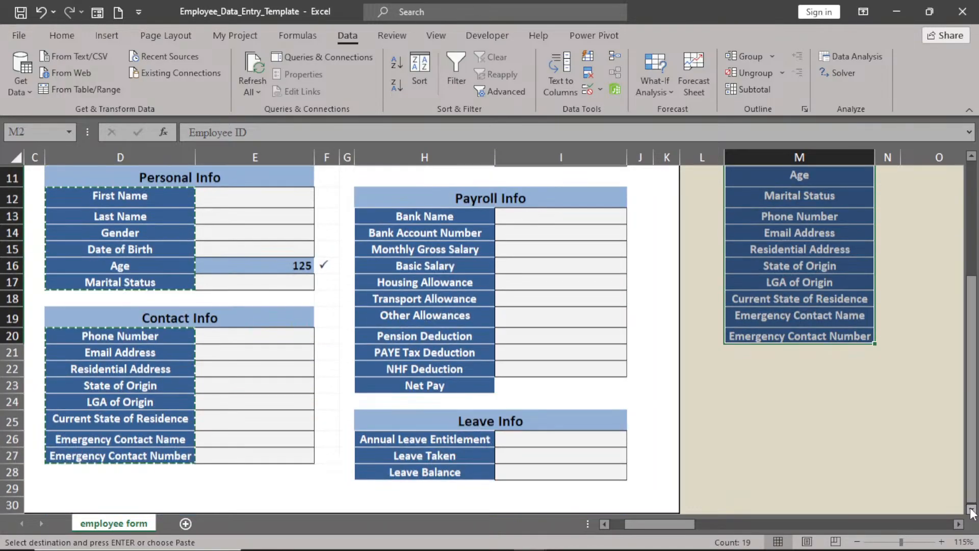
pyautogui.click(971, 510)
pyautogui.moveTo(972, 463); pyautogui.dragTo(970, 345)
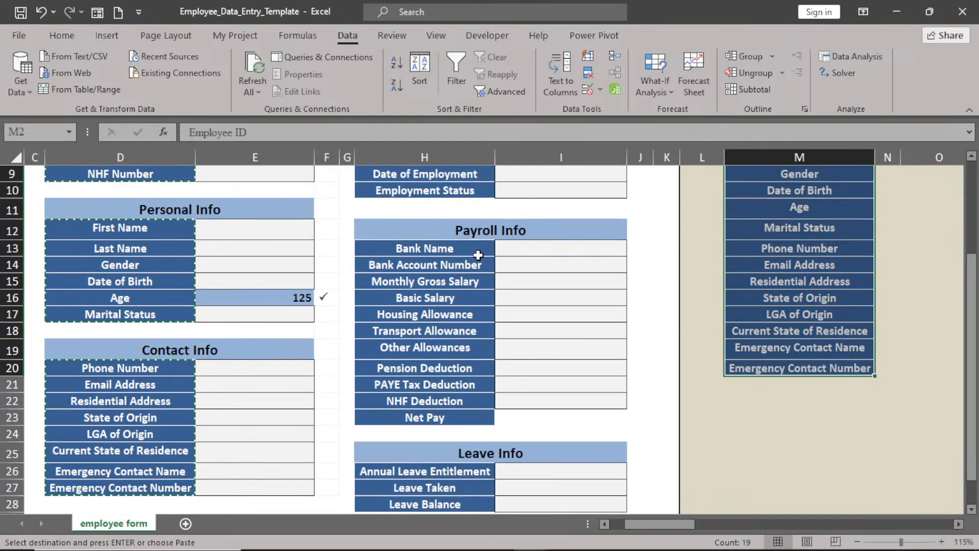
# Copy the Job Information, Payroll Info and Leave Info labels (H5:H10, H13:H23, H26:H28) and paste them starting at cell M21.
pyautogui.moveTo(974, 395); pyautogui.dragTo(975, 265)
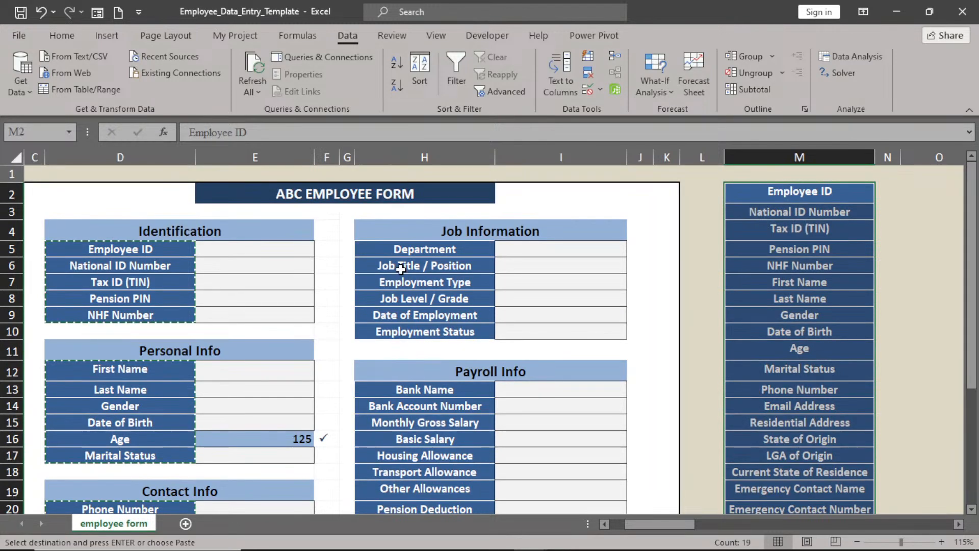
pyautogui.moveTo(400, 249); pyautogui.dragTo(404, 332)
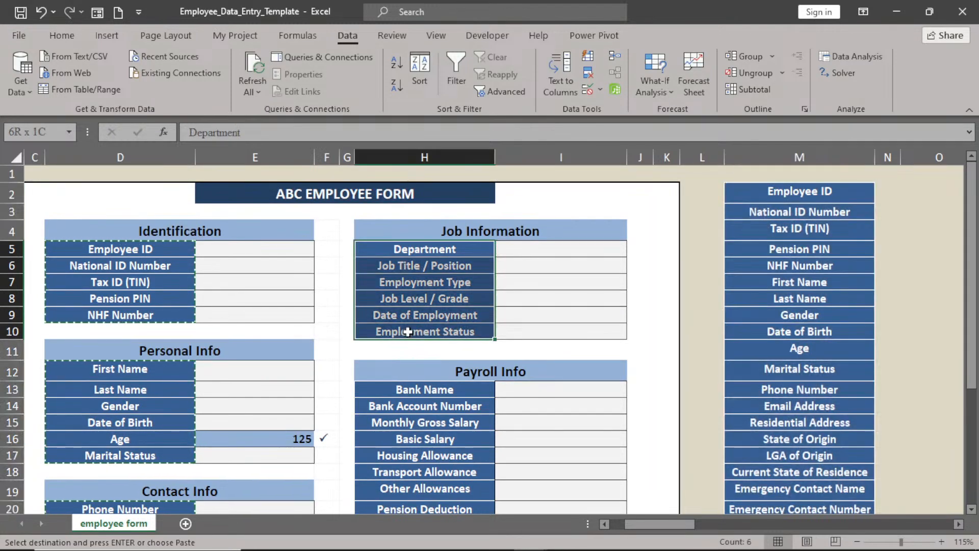
pyautogui.moveTo(408, 388); pyautogui.dragTo(425, 400)
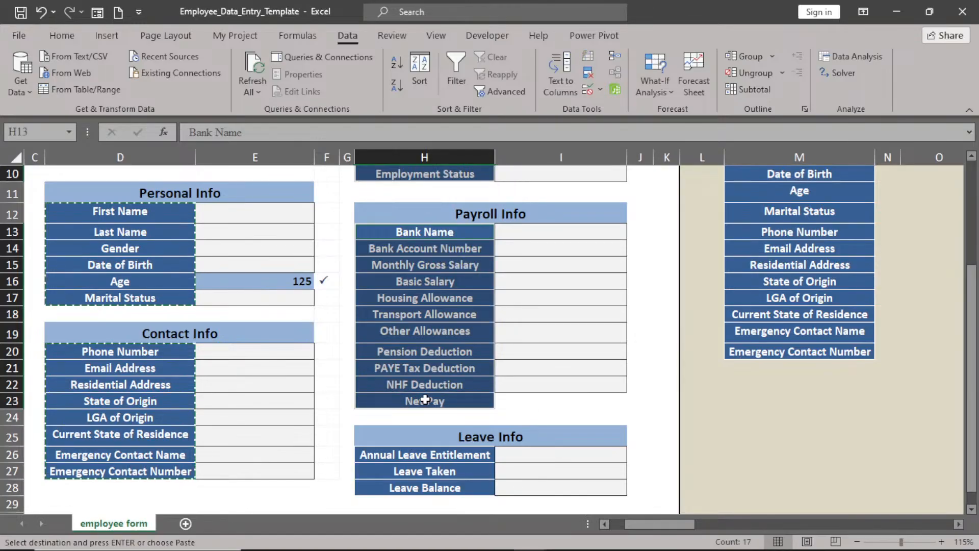
pyautogui.moveTo(425, 454); pyautogui.dragTo(425, 484)
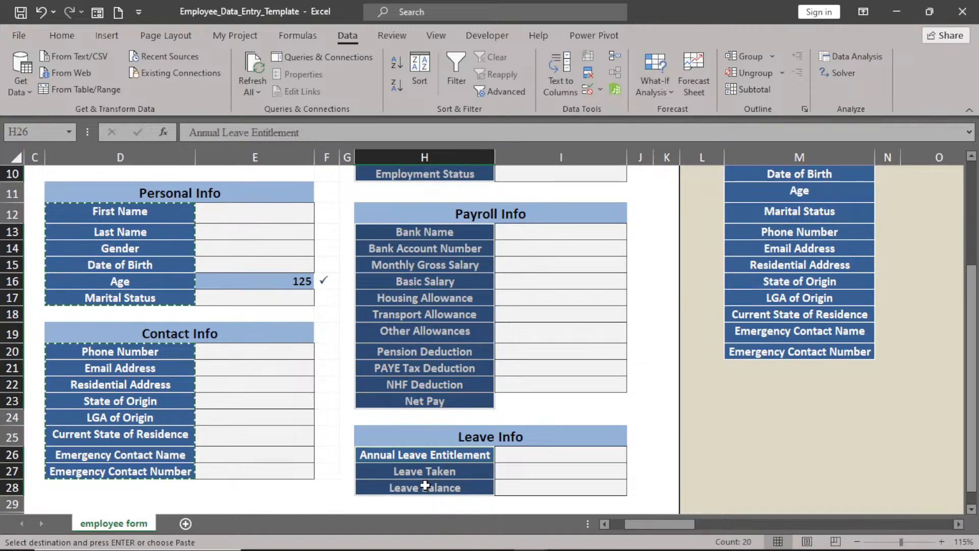
pyautogui.hotkey('ctrl', 'c')
pyautogui.click(793, 368)
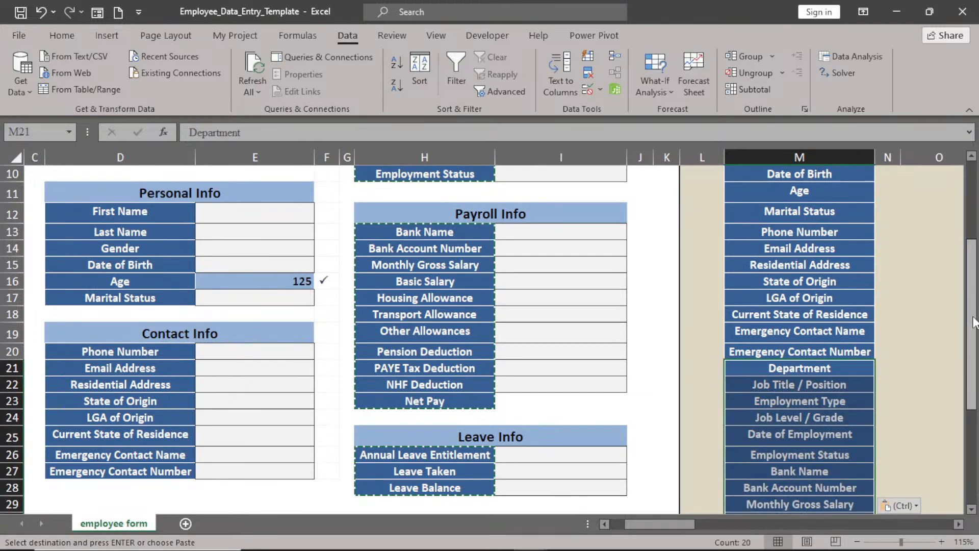
# Widen column N and link cell N2 to the Employee ID entry cell with the formula =E5.
pyautogui.moveTo(973, 322); pyautogui.dragTo(970, 217)
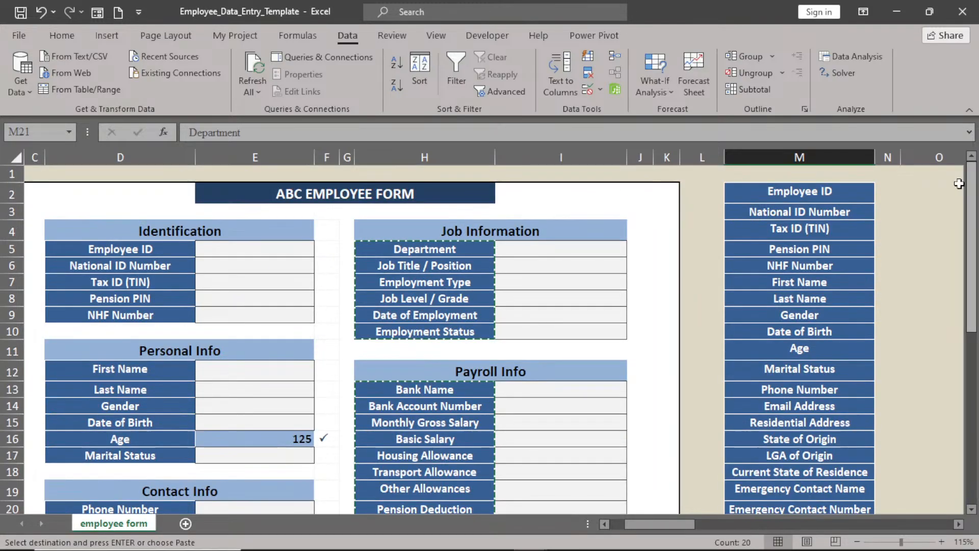
pyautogui.moveTo(900, 158); pyautogui.dragTo(935, 157)
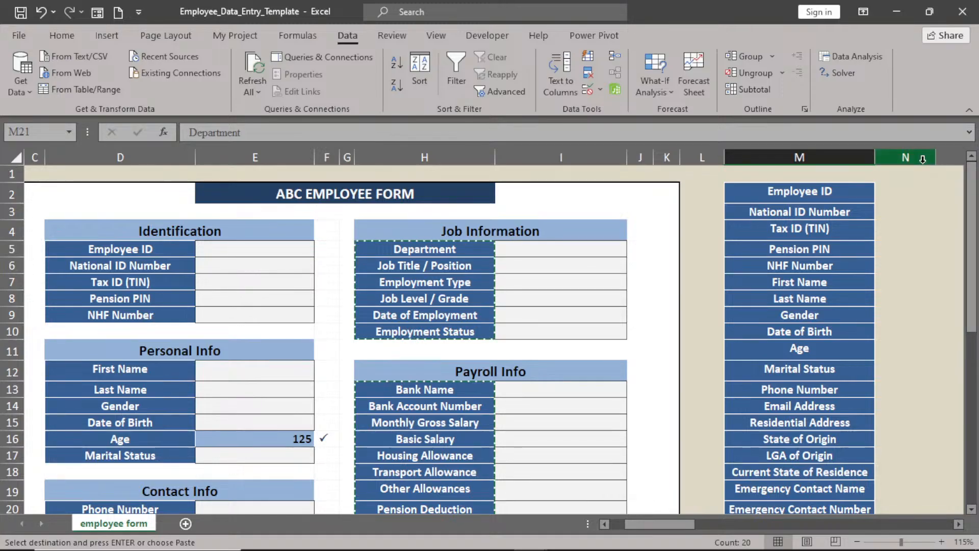
pyautogui.click(905, 193)
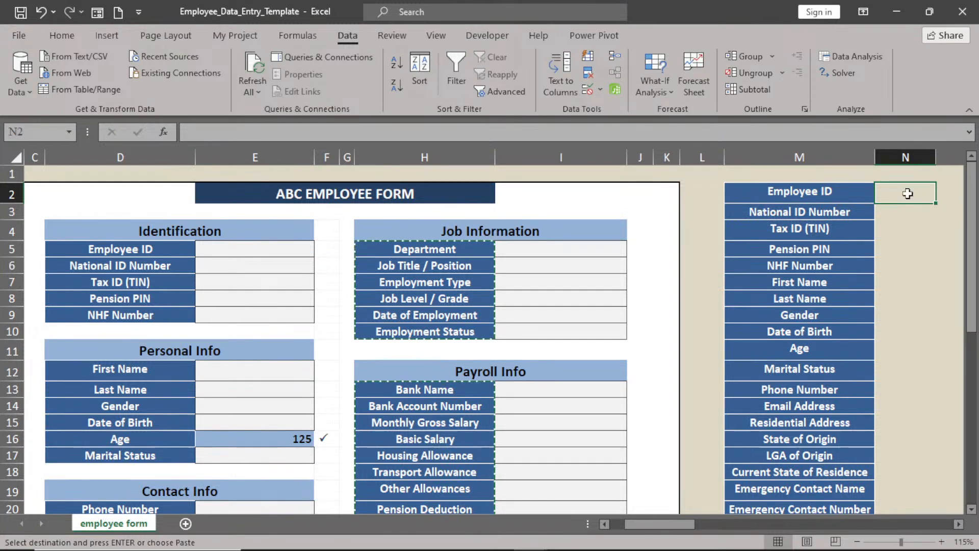
pyautogui.write('=')
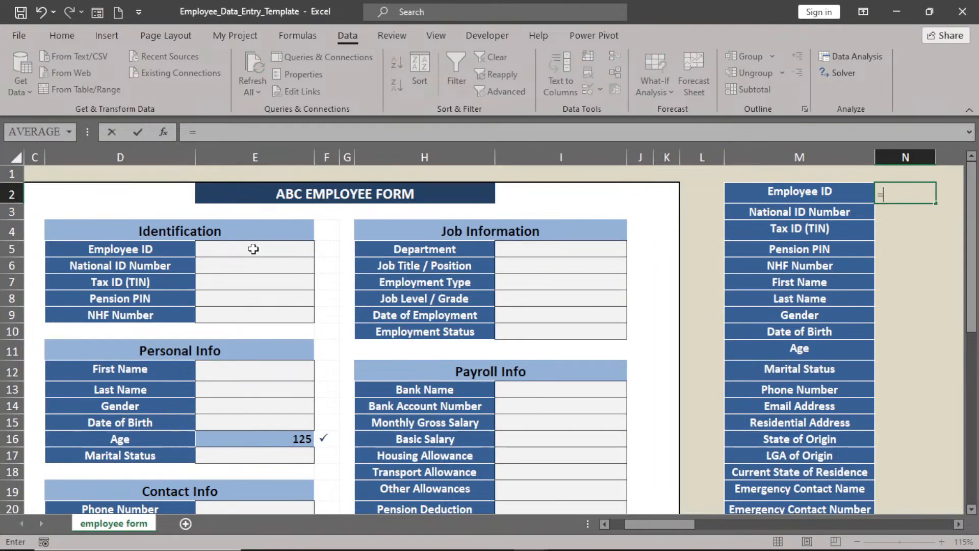
pyautogui.click(254, 249)
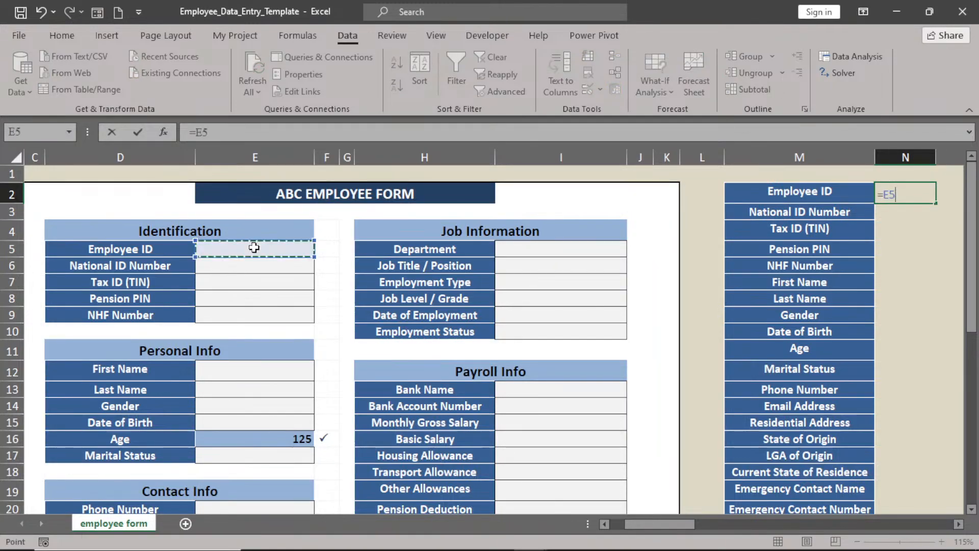
pyautogui.press('Return')
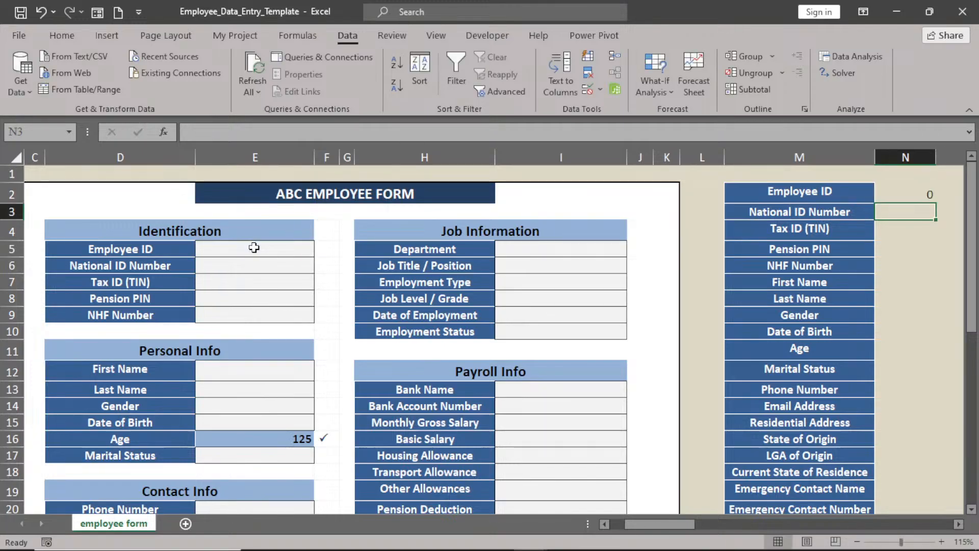
# Fill the N2 formula down to N6 and check the cell references in N3, N4 and N6.
pyautogui.click(938, 202)
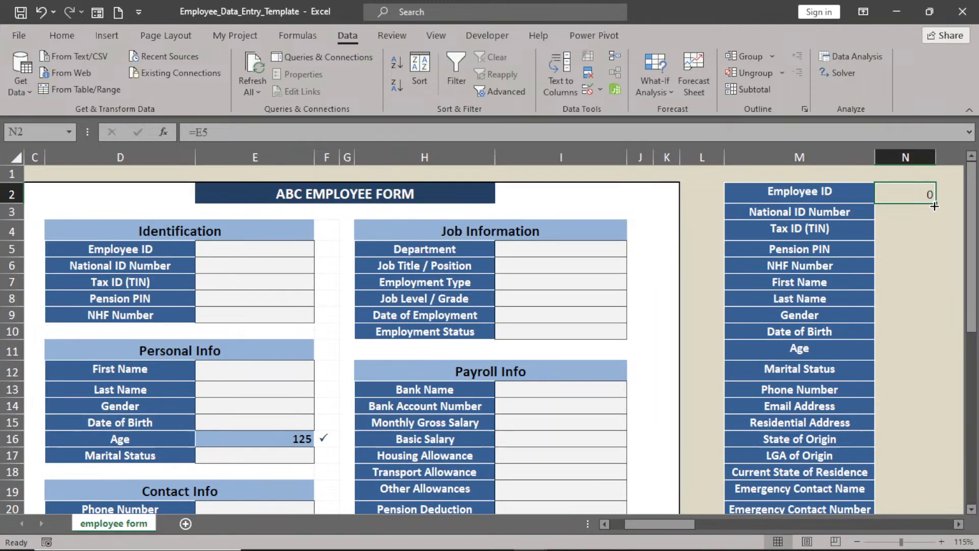
pyautogui.moveTo(934, 205); pyautogui.dragTo(936, 273)
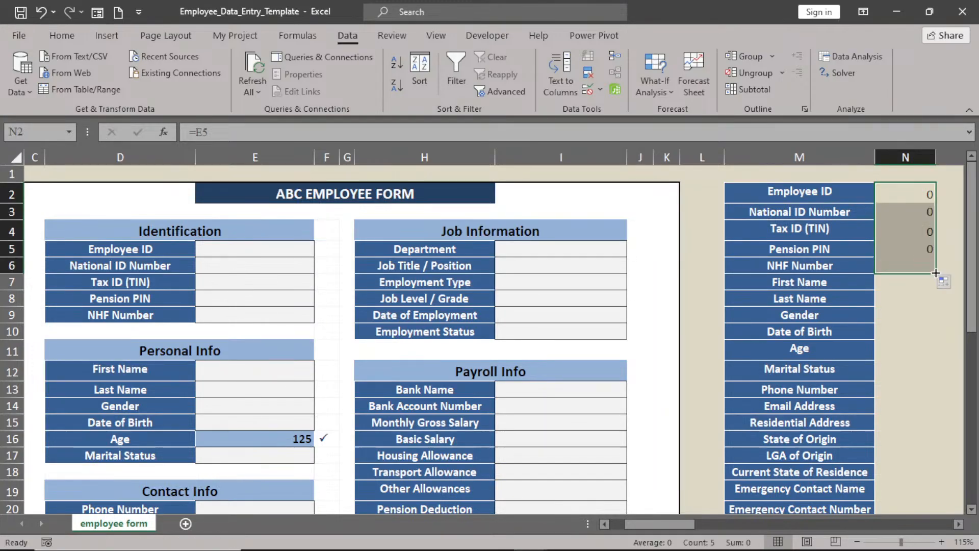
pyautogui.doubleClick(916, 213)
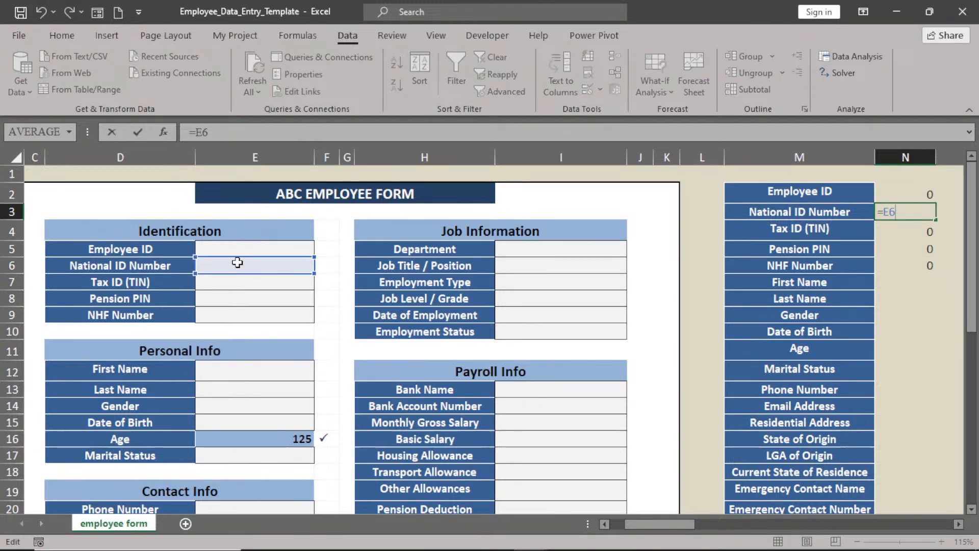
pyautogui.doubleClick(916, 231)
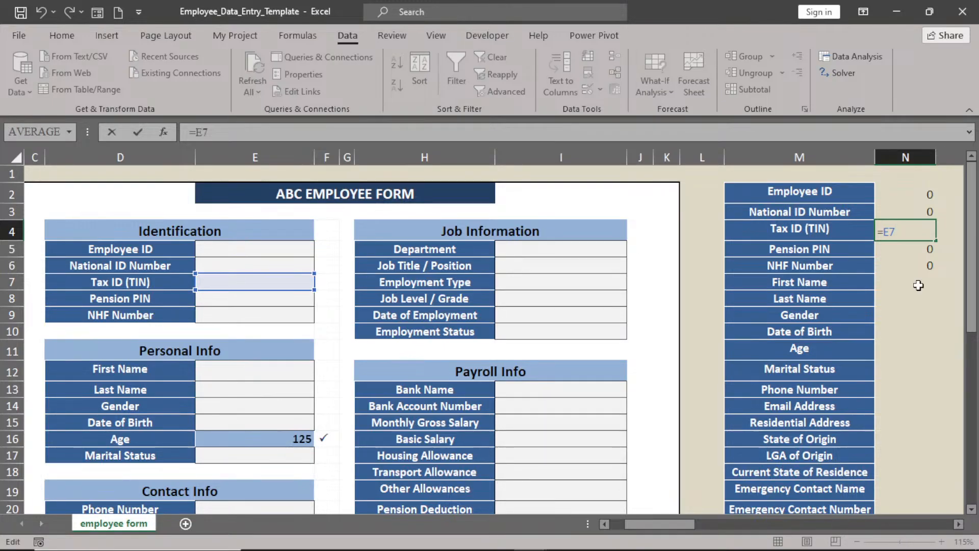
pyautogui.doubleClick(916, 265)
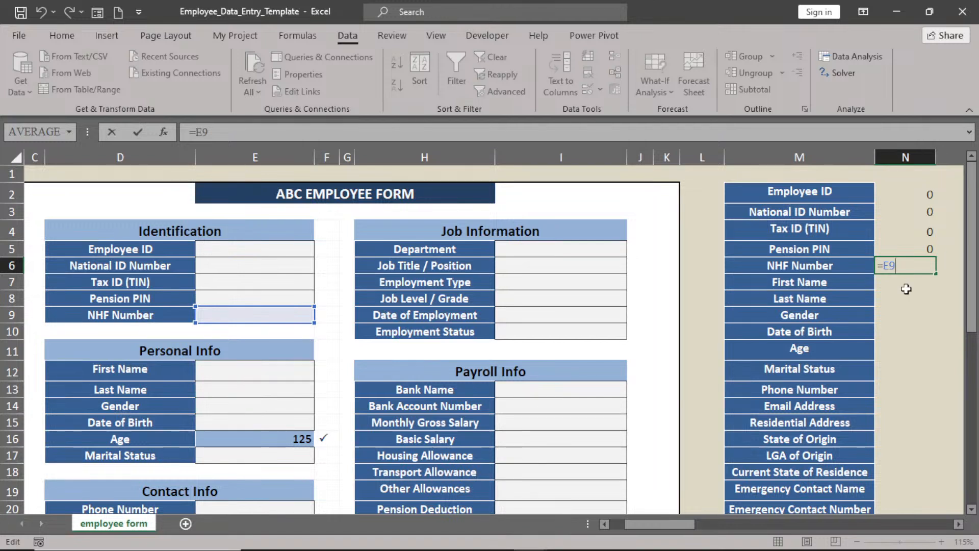
pyautogui.press('Return')
# Link N7 to the First Name entry cell with =E12 and fill the formula down to Marital Status in N12.
pyautogui.write('=')
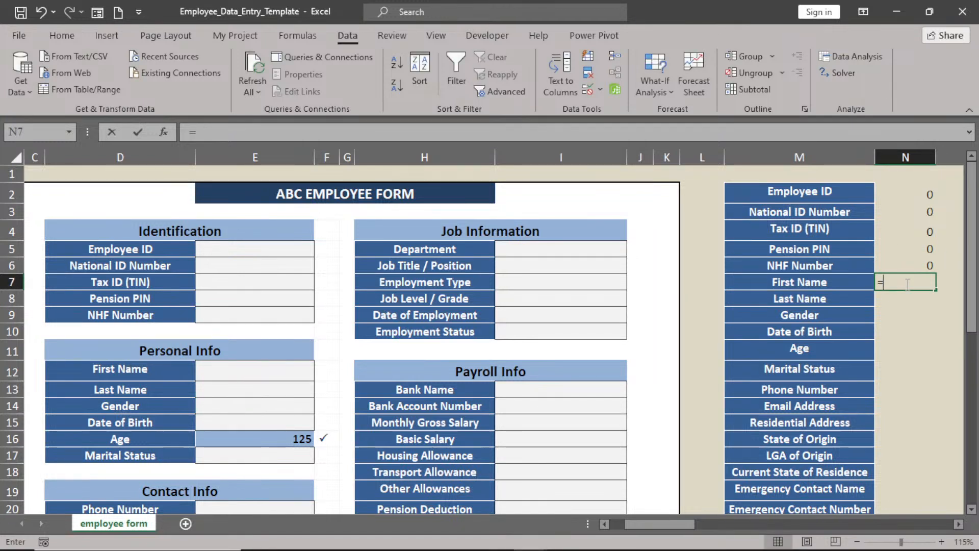
pyautogui.click(236, 374)
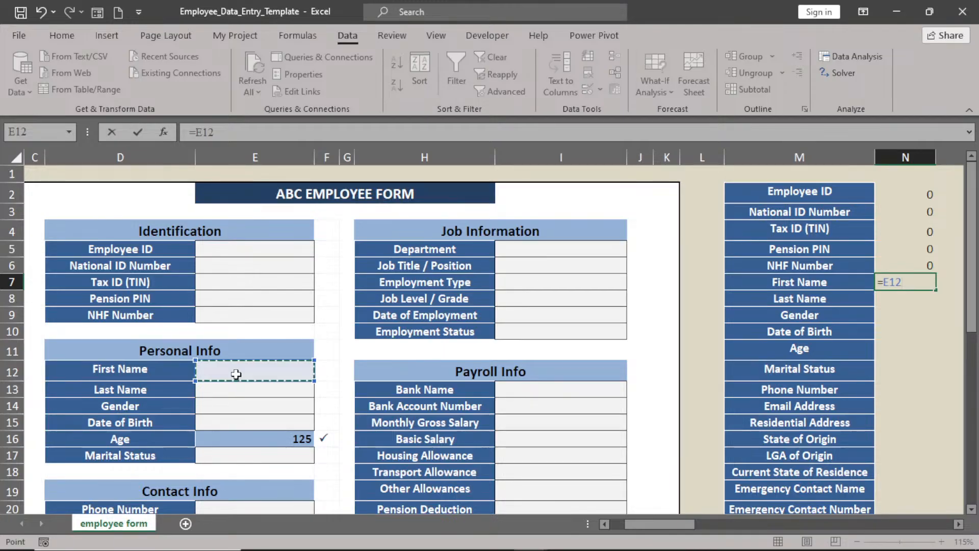
pyautogui.press('Return')
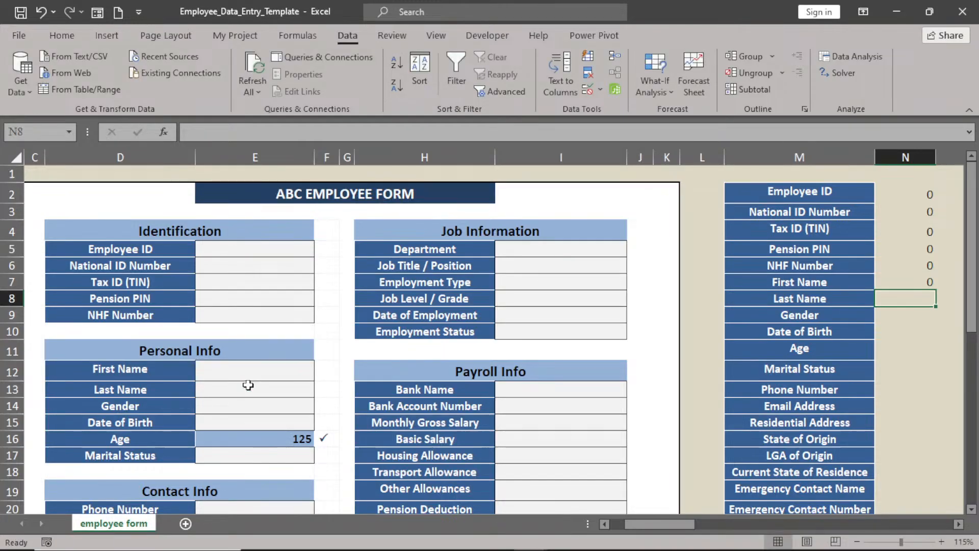
pyautogui.click(932, 284)
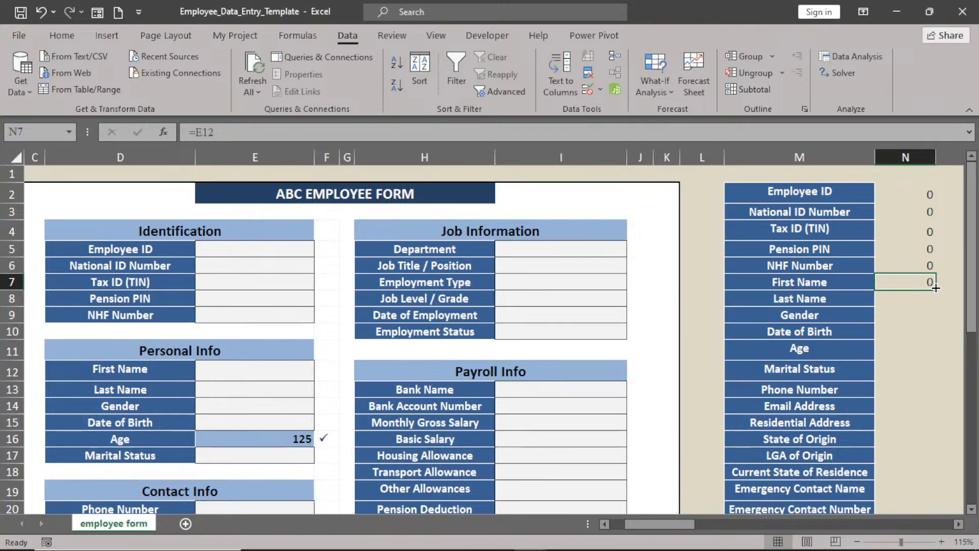
pyautogui.moveTo(935, 288); pyautogui.dragTo(933, 377)
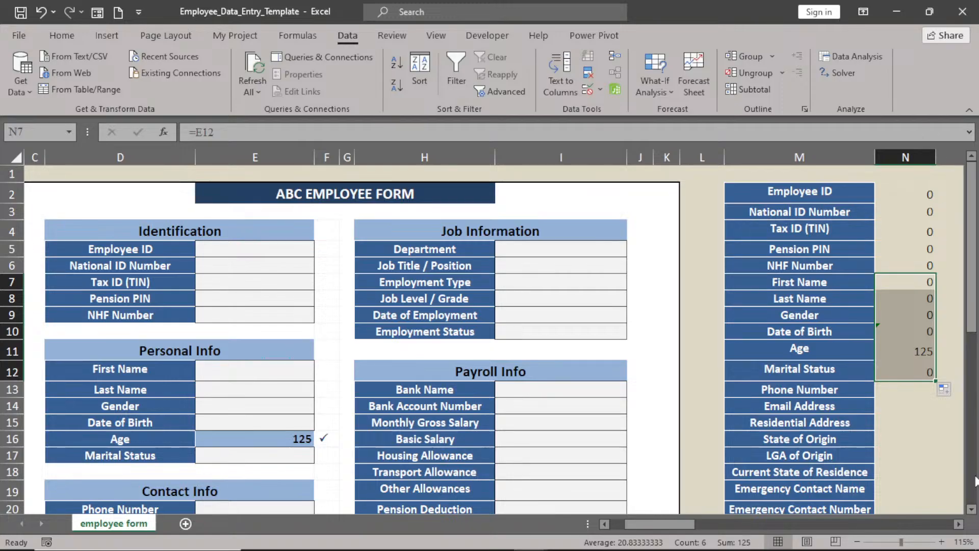
# Link the contact rows N13:N20 to their entry cells by filling =E20 down from N13, and check the reference in N20.
pyautogui.click(972, 509)
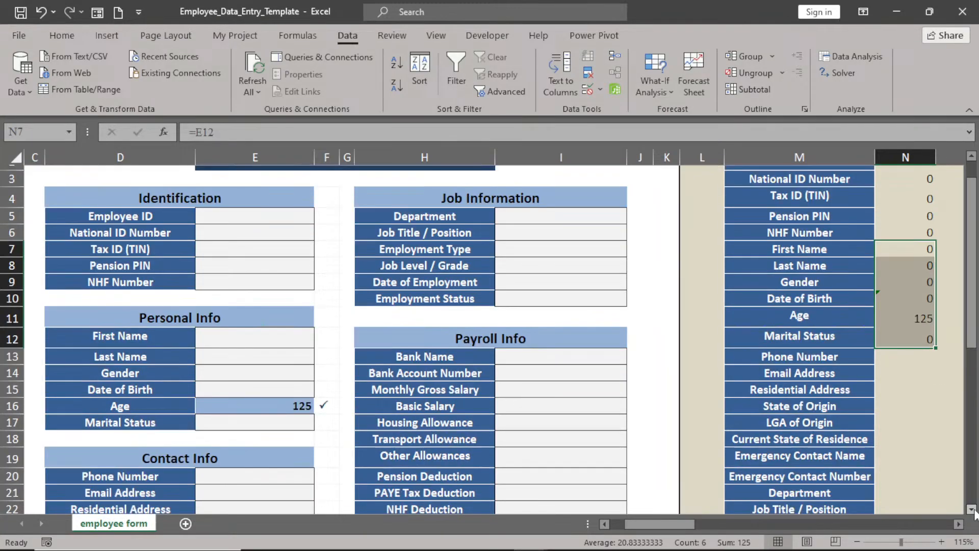
pyautogui.scroll(-2, 974, 505)
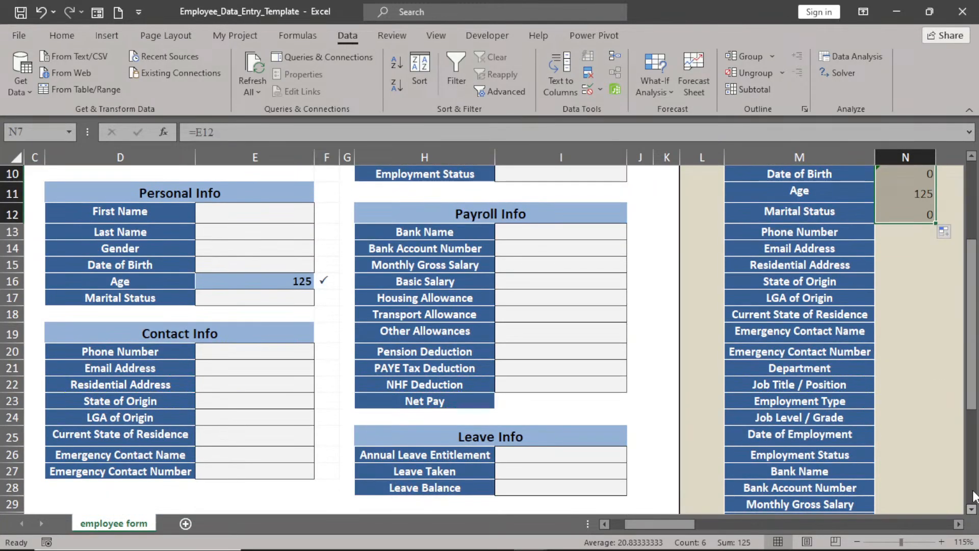
pyautogui.click(905, 232)
pyautogui.write('=')
pyautogui.click(290, 350)
pyautogui.press('Return')
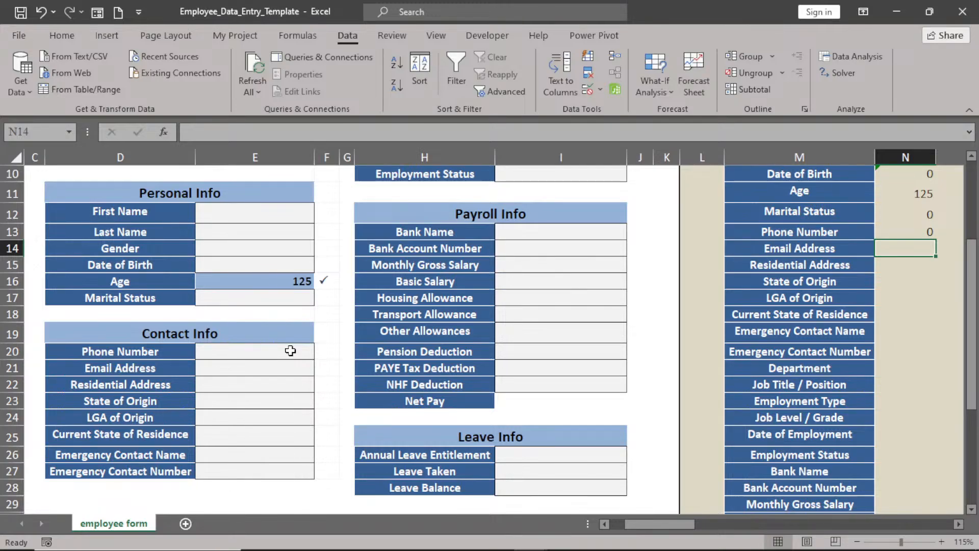
pyautogui.click(923, 233)
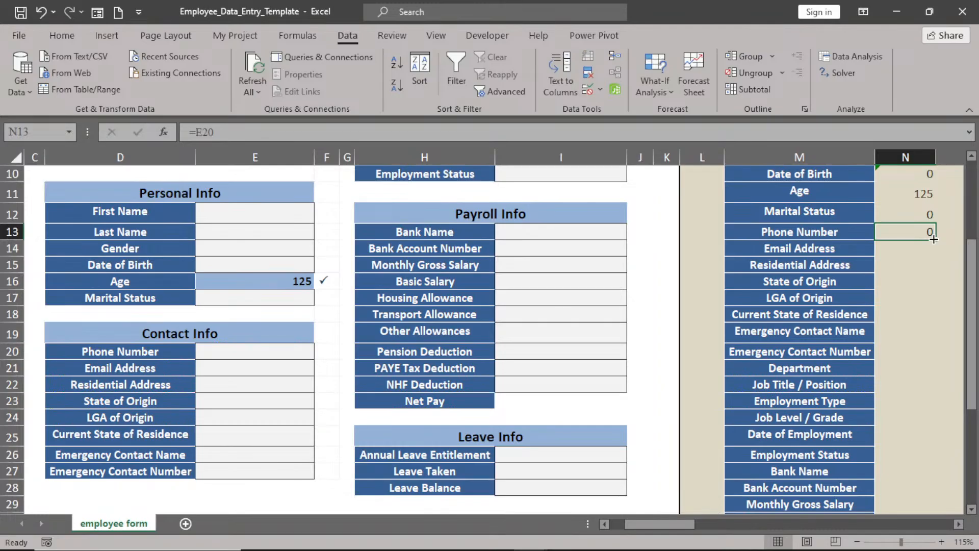
pyautogui.moveTo(934, 239); pyautogui.dragTo(940, 354)
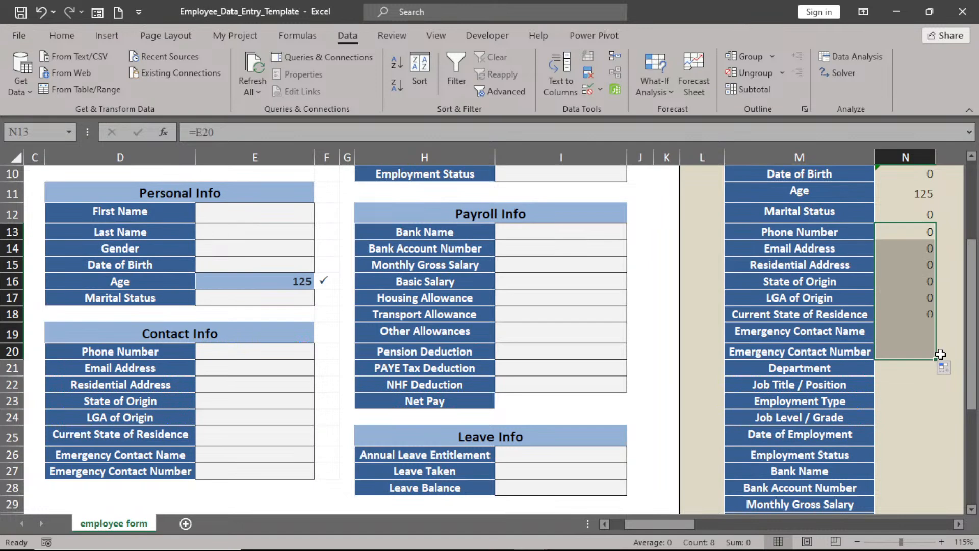
pyautogui.doubleClick(914, 351)
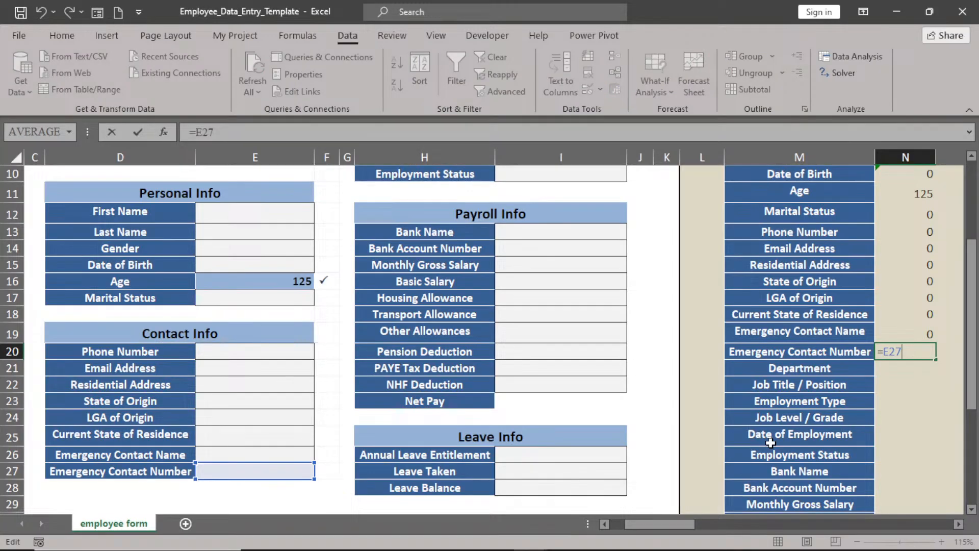
pyautogui.press('Return')
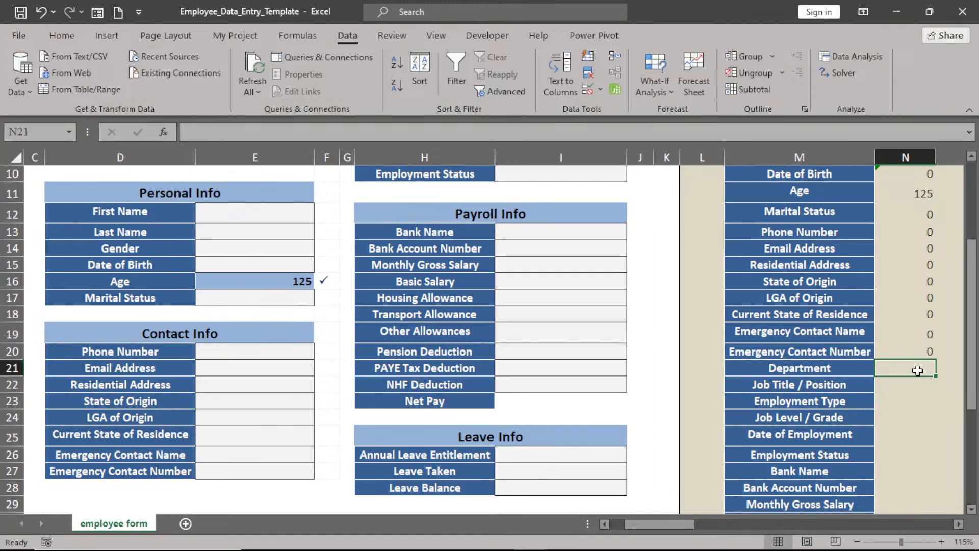
# Link cell N21 to the Department entry cell with the formula =I5.
pyautogui.write('=')
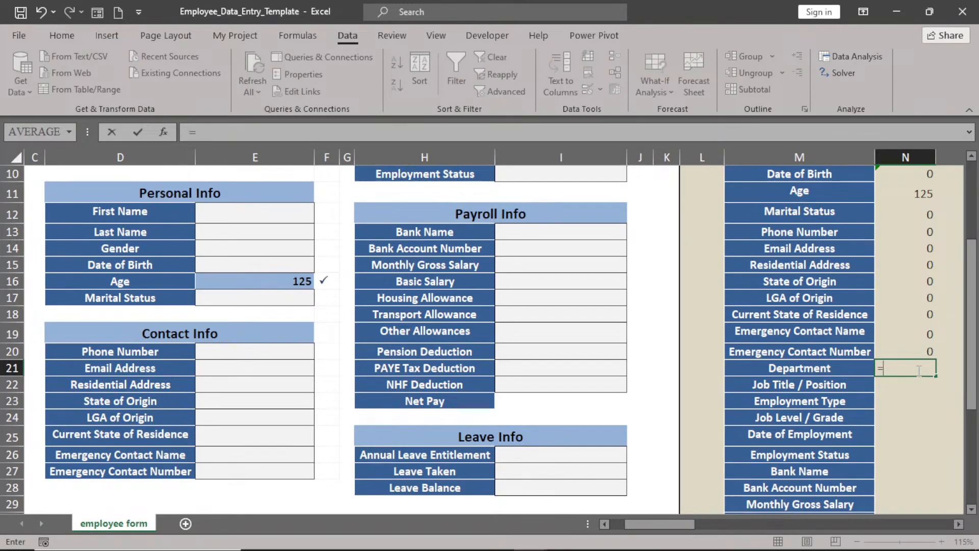
pyautogui.moveTo(975, 259); pyautogui.dragTo(974, 259)
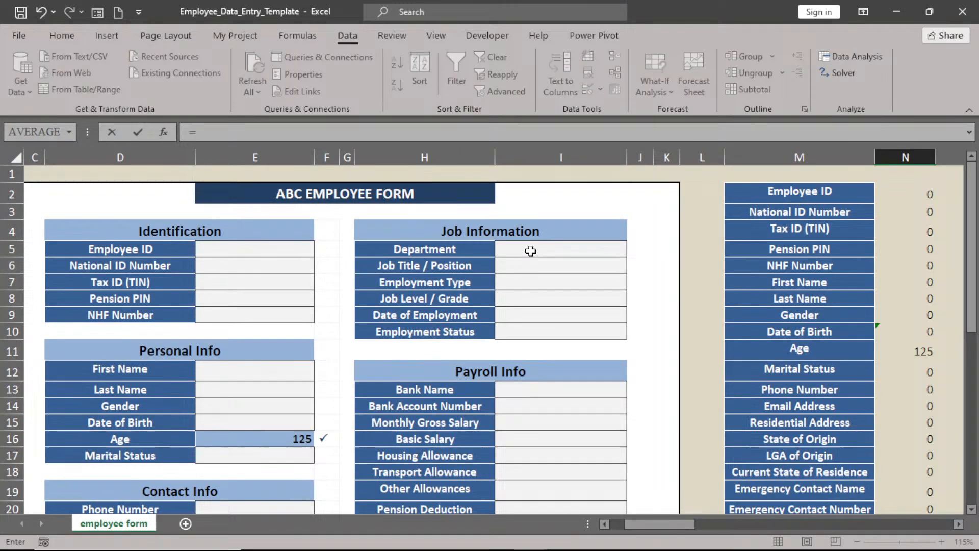
pyautogui.click(530, 251)
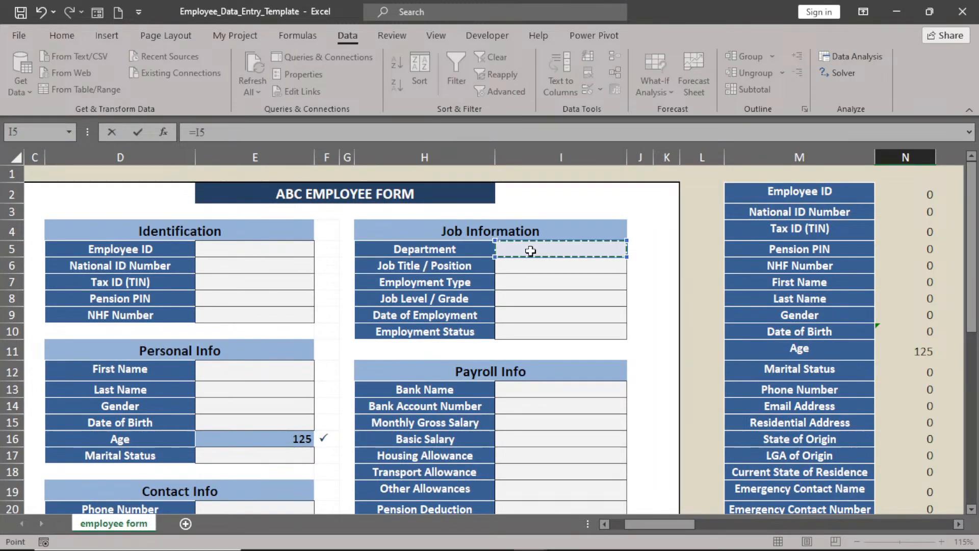
pyautogui.press('Return')
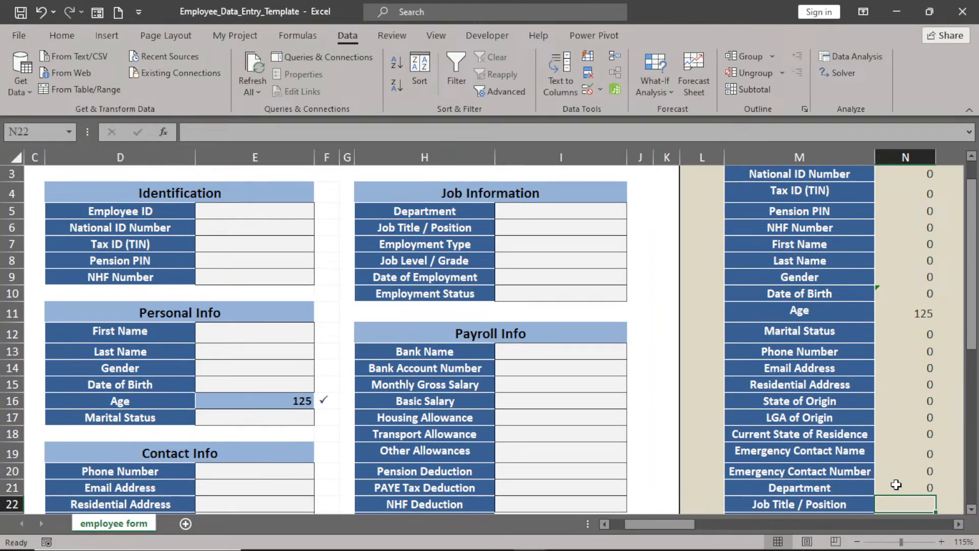
# Fill the N21 formula down through Employment Status in N26 to link the remaining job information fields.
pyautogui.click(918, 487)
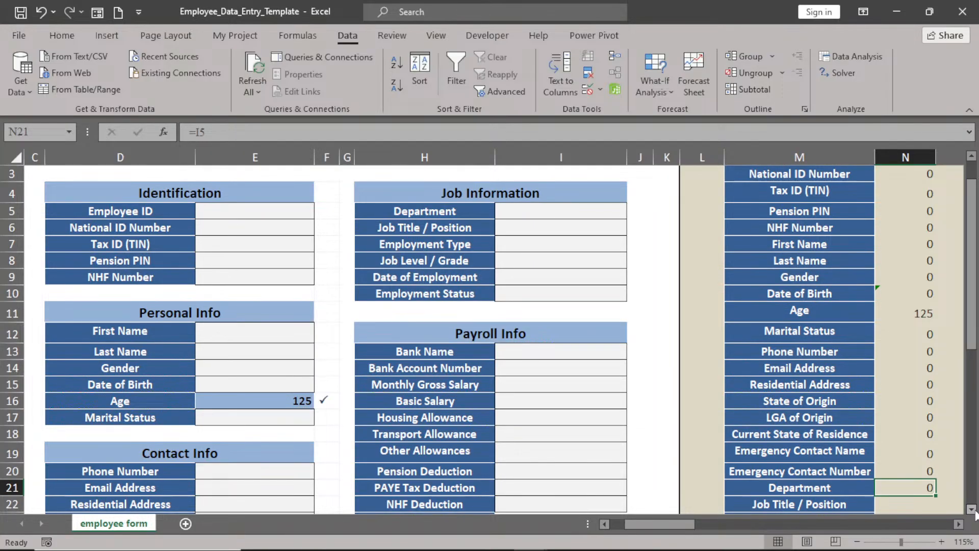
pyautogui.moveTo(975, 549)
pyautogui.click(972, 510)
pyautogui.click(972, 510)
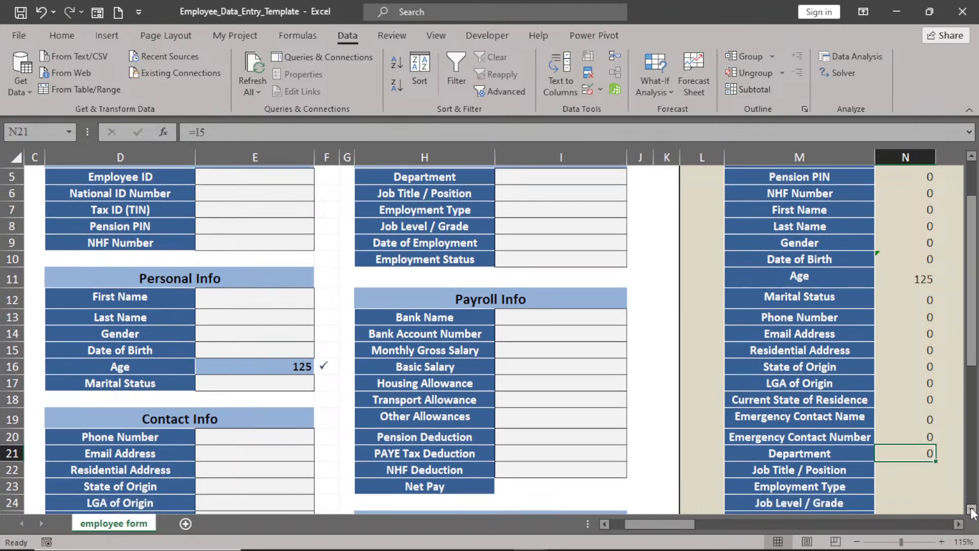
pyautogui.click(972, 510)
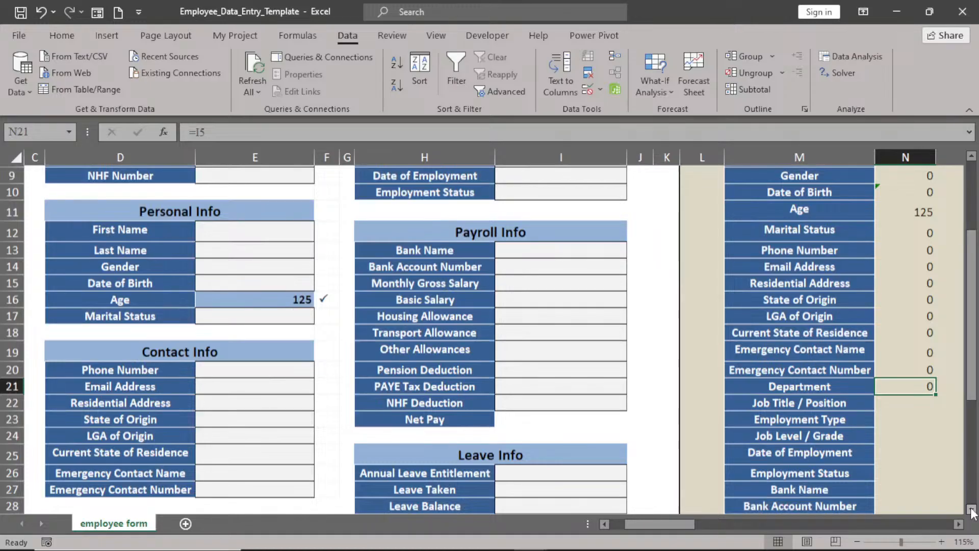
pyautogui.moveTo(936, 394); pyautogui.dragTo(937, 477)
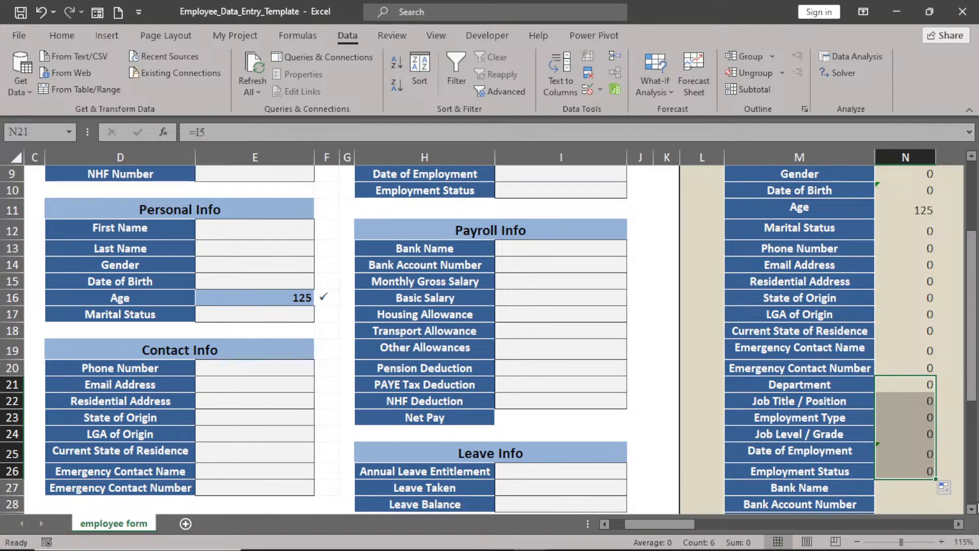
# Link cell N27 to the Bank Name entry cell with the formula =I13.
pyautogui.scroll(-3, 974, 510)
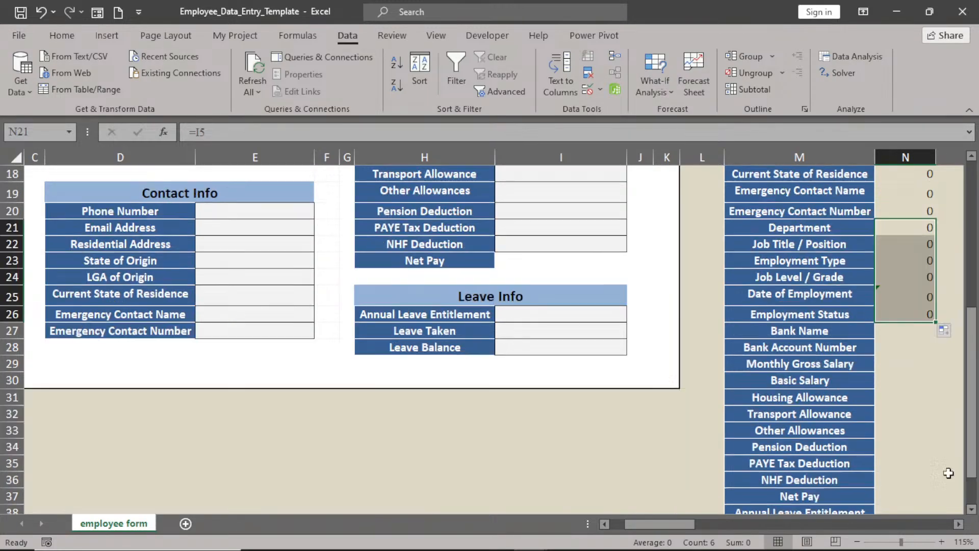
pyautogui.click(901, 332)
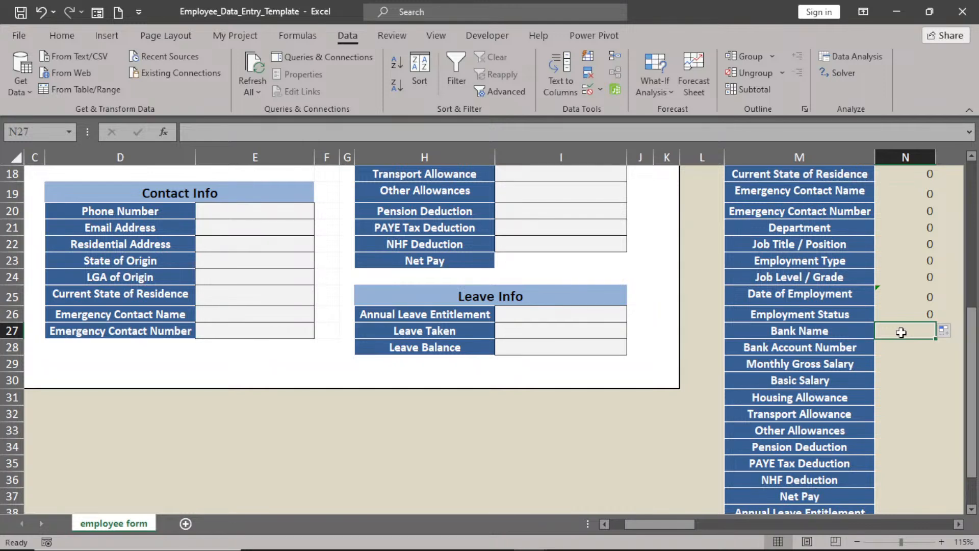
pyautogui.write('=')
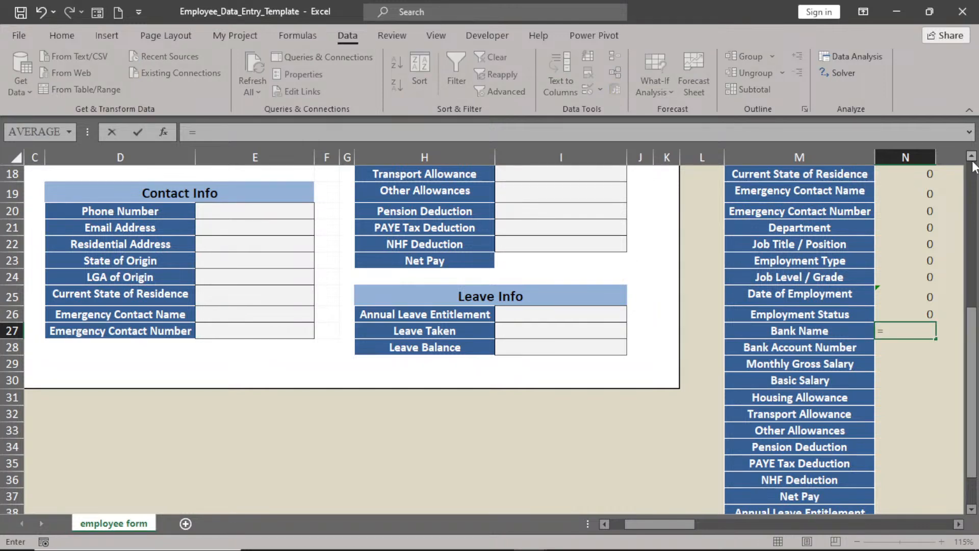
pyautogui.scroll(2, 973, 163)
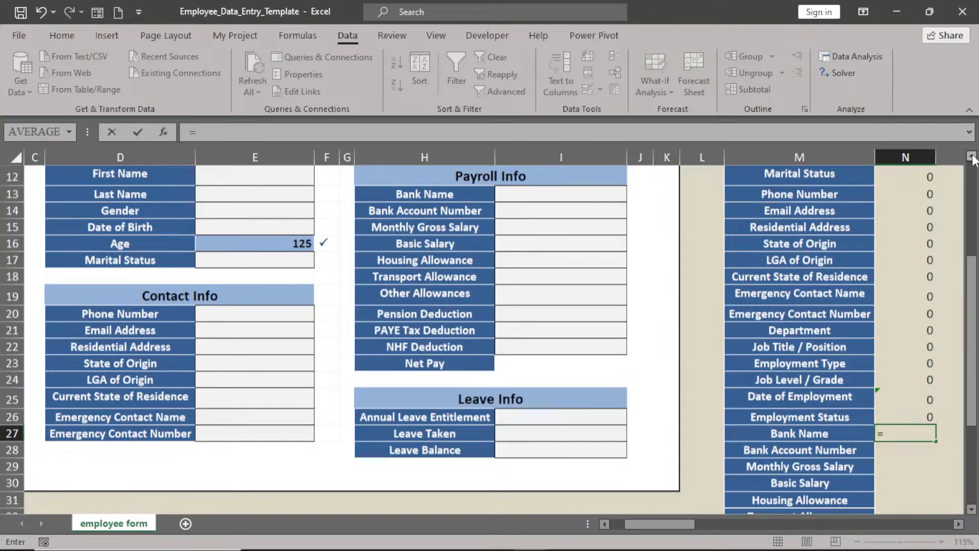
pyautogui.click(972, 157)
pyautogui.click(559, 217)
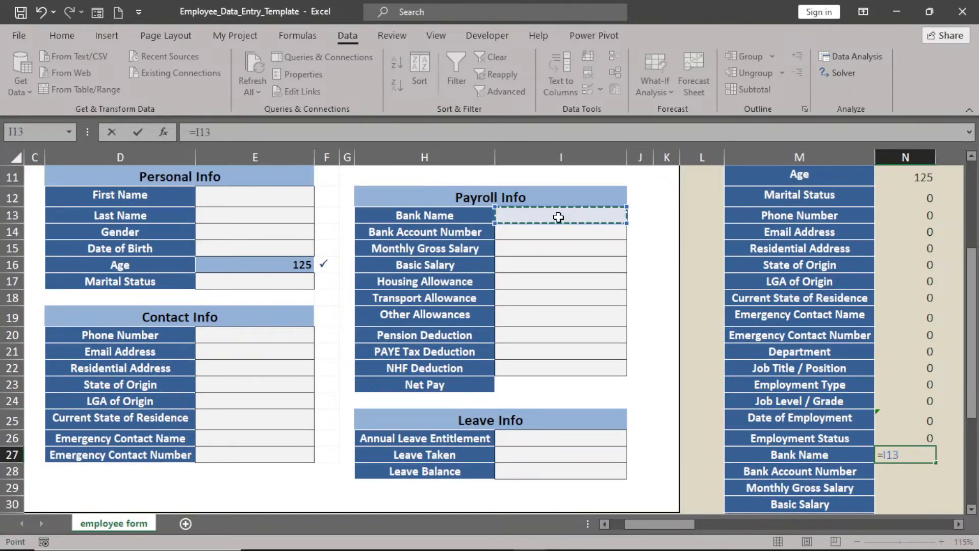
pyautogui.press('Return')
# Fill the N27 formula down through Net Pay in N37 and check the cell reference in N37.
pyautogui.click(913, 454)
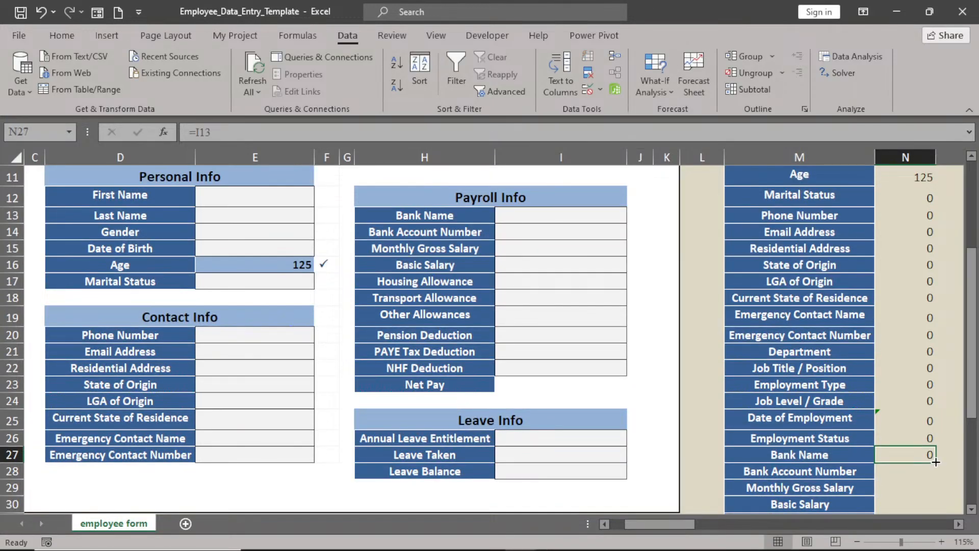
pyautogui.moveTo(935, 461); pyautogui.dragTo(913, 434)
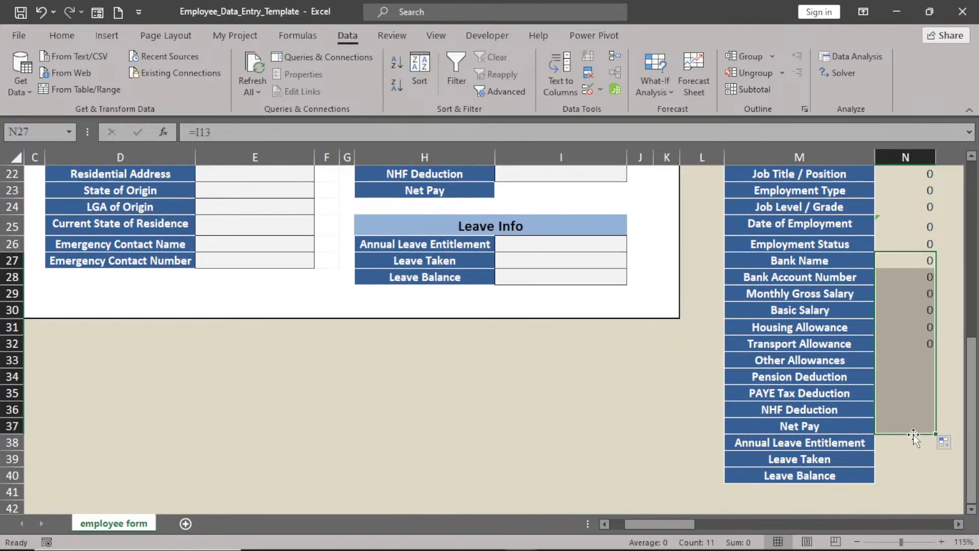
pyautogui.doubleClick(910, 427)
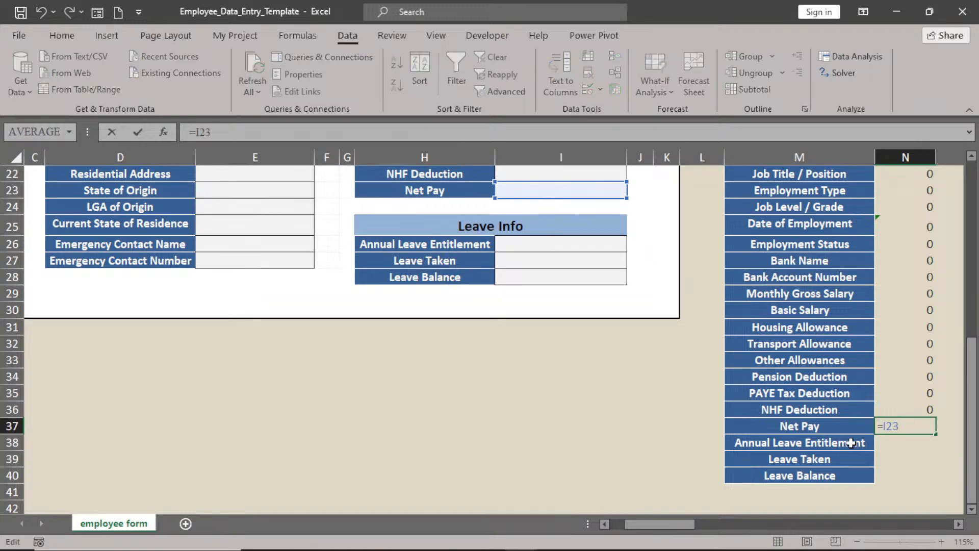
pyautogui.press('Return')
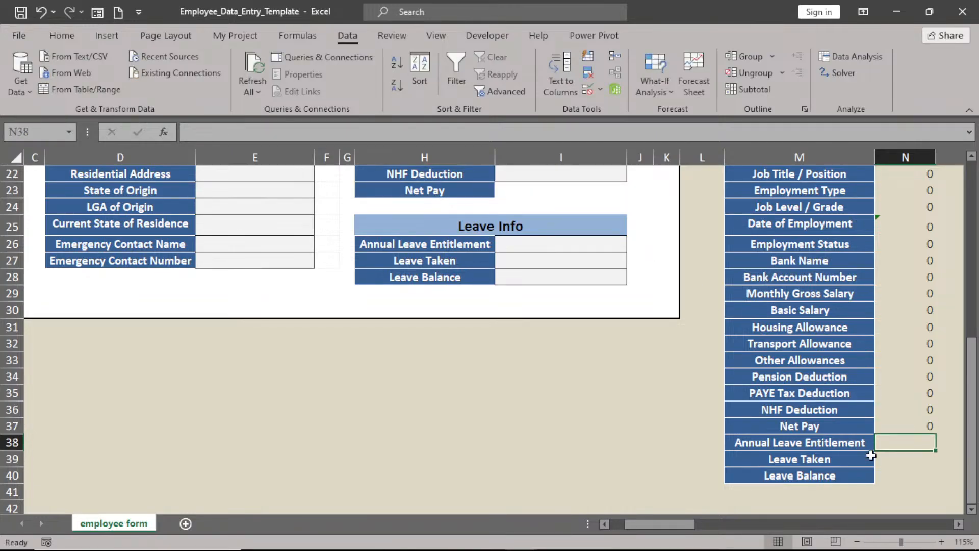
# Link N38 to the Annual Leave Entitlement entry cell with =I26 and fill the formula down to Leave Balance in N40.
pyautogui.write('=')
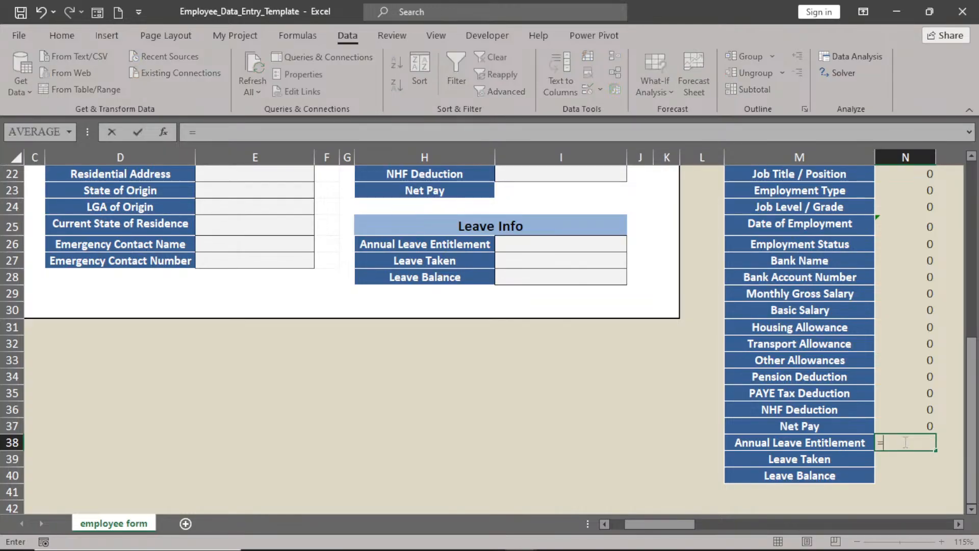
pyautogui.click(532, 246)
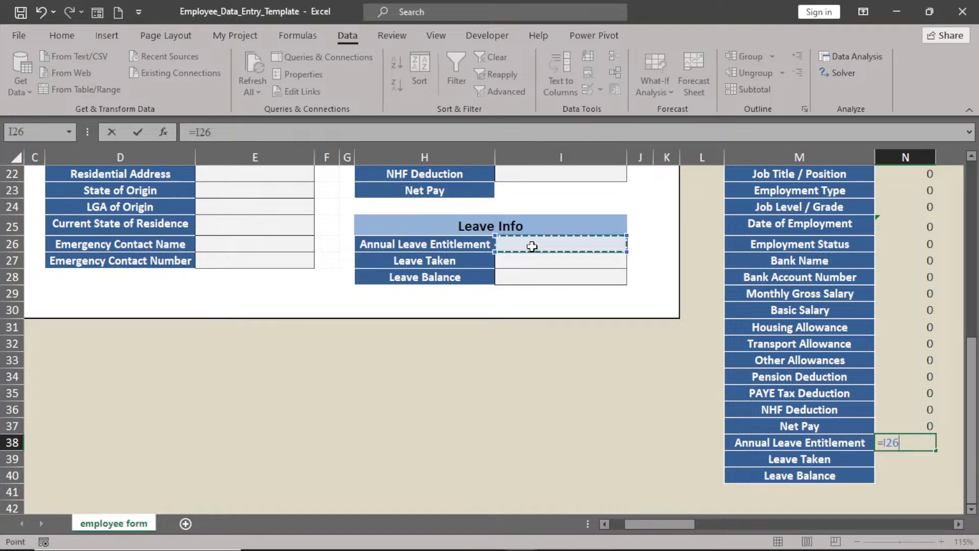
pyautogui.press('Return')
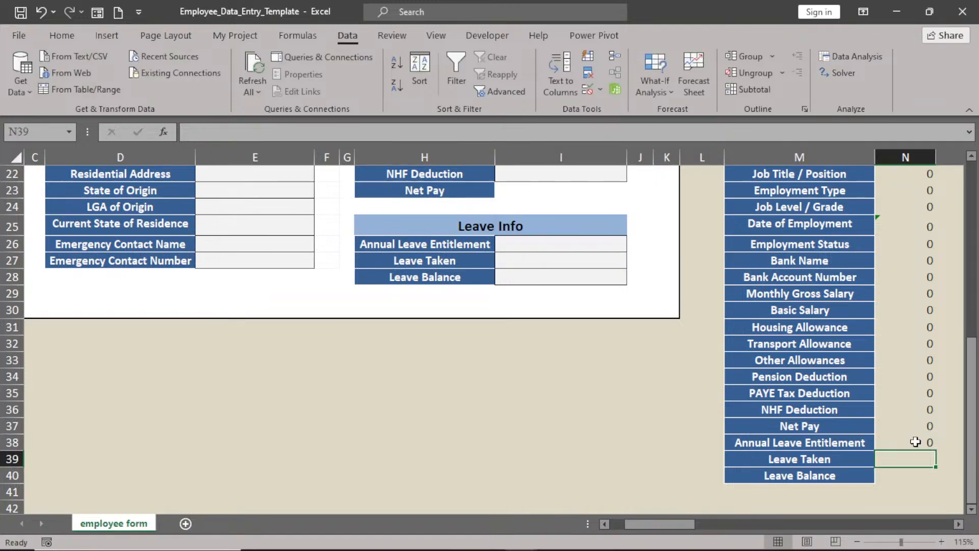
pyautogui.click(915, 442)
pyautogui.moveTo(934, 461); pyautogui.dragTo(971, 306)
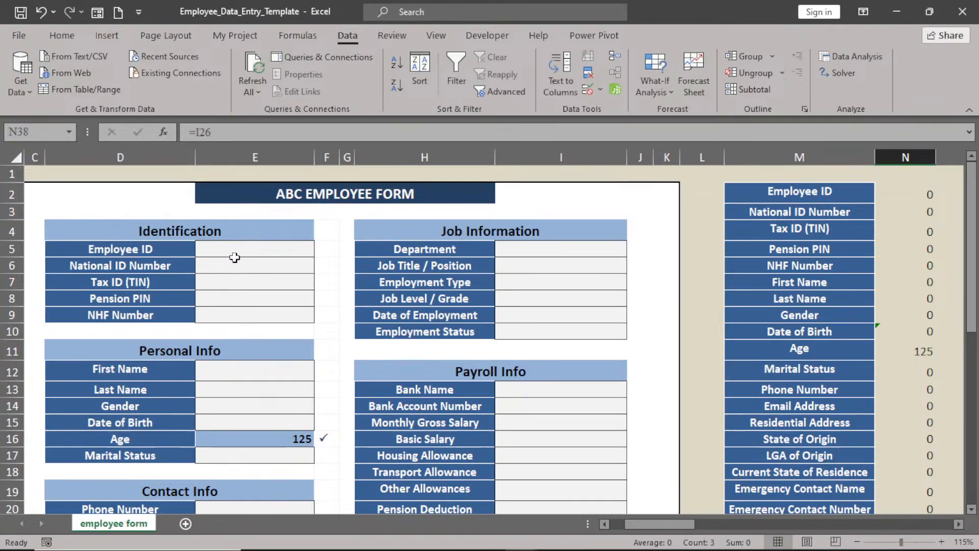
pyautogui.moveTo(971, 303); pyautogui.dragTo(975, 468)
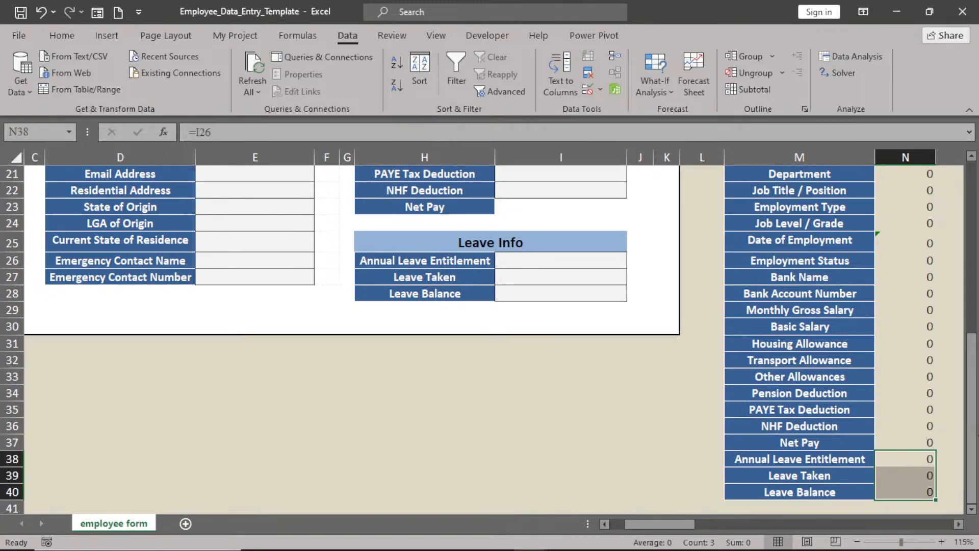
pyautogui.moveTo(970, 407); pyautogui.dragTo(970, 358)
pyautogui.moveTo(970, 441); pyautogui.dragTo(978, 244)
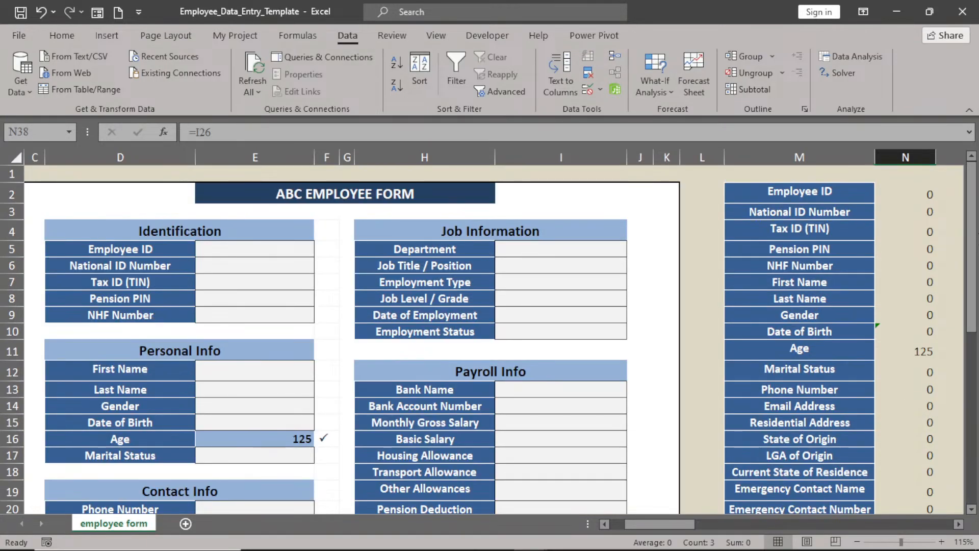
# Add a new worksheet and name it Employee Database.
pyautogui.click(185, 524)
pyautogui.doubleClick(185, 522)
pyautogui.write('Employee')
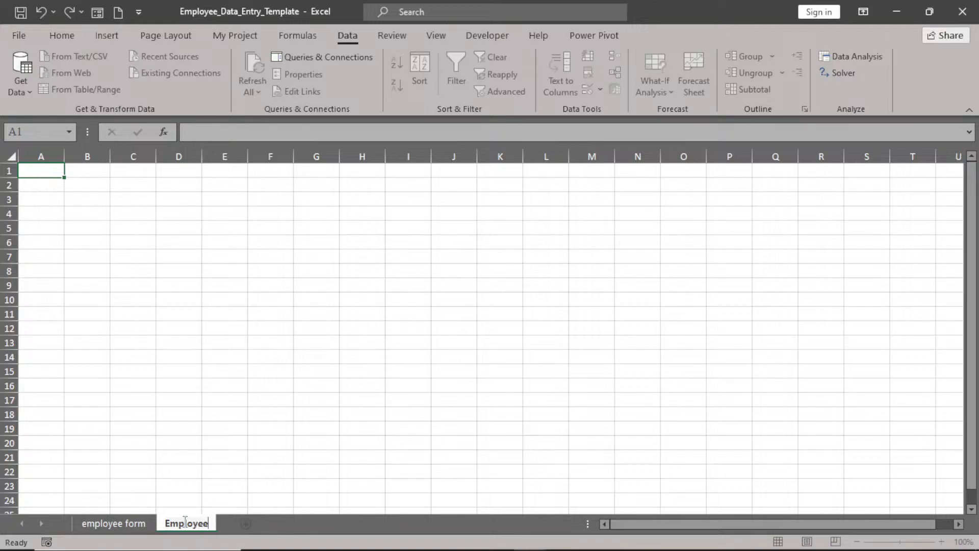
pyautogui.write(' Databas')
pyautogui.write('e')
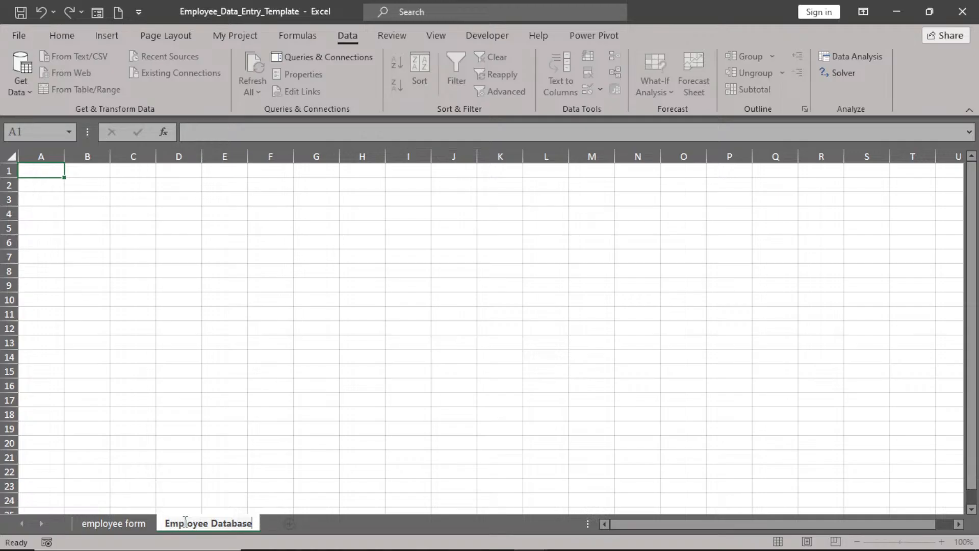
pyautogui.press('Return')
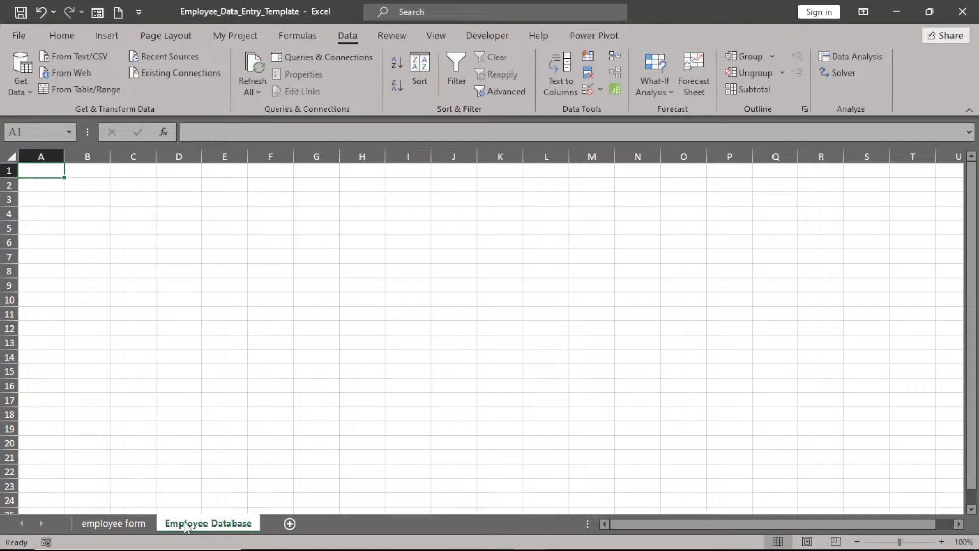
# Add another worksheet after Employee Database and name it Demo.
pyautogui.click(289, 524)
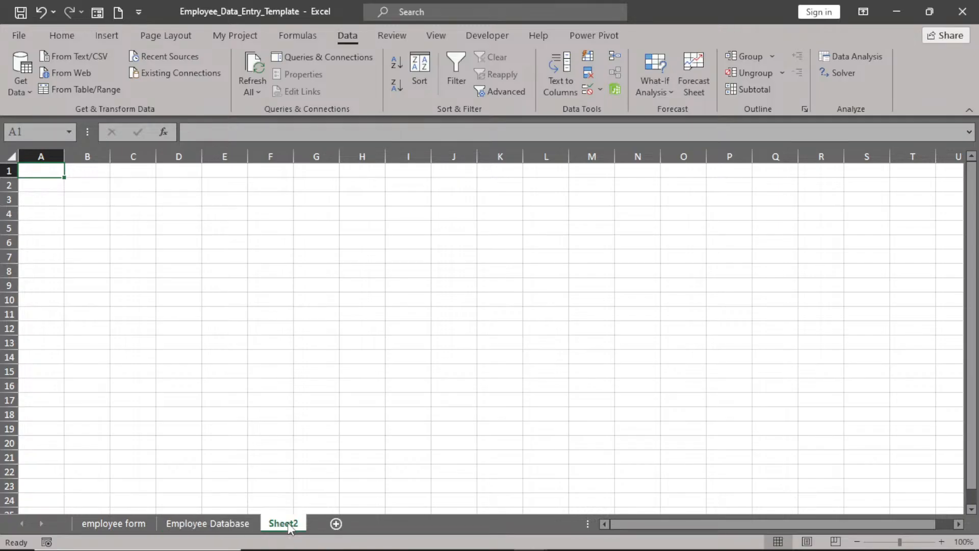
pyautogui.doubleClick(285, 523)
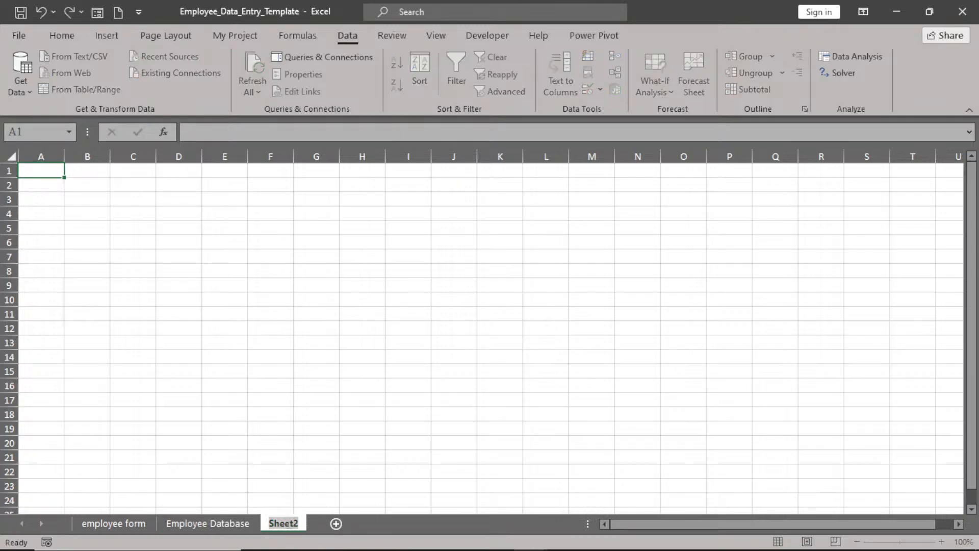
pyautogui.write('Dem')
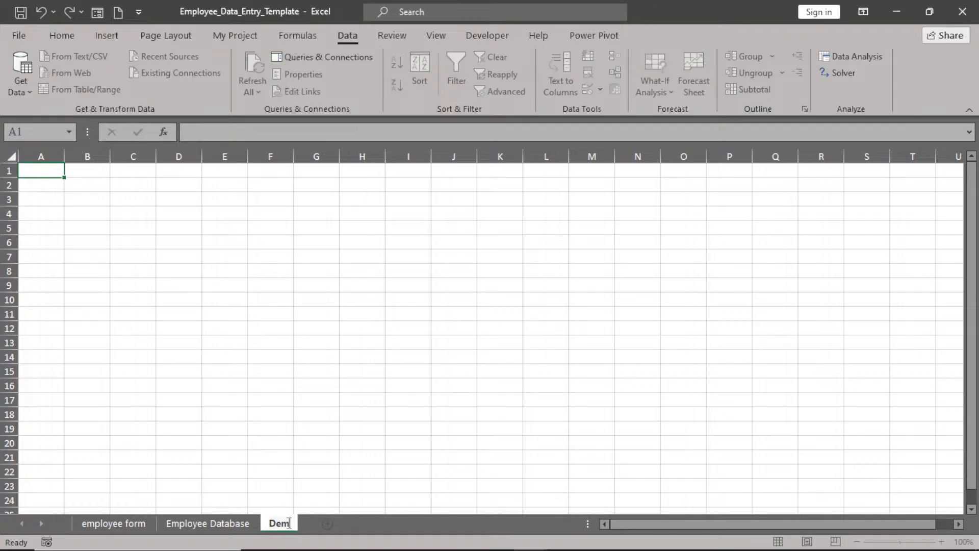
pyautogui.write('o')
pyautogui.press('Return')
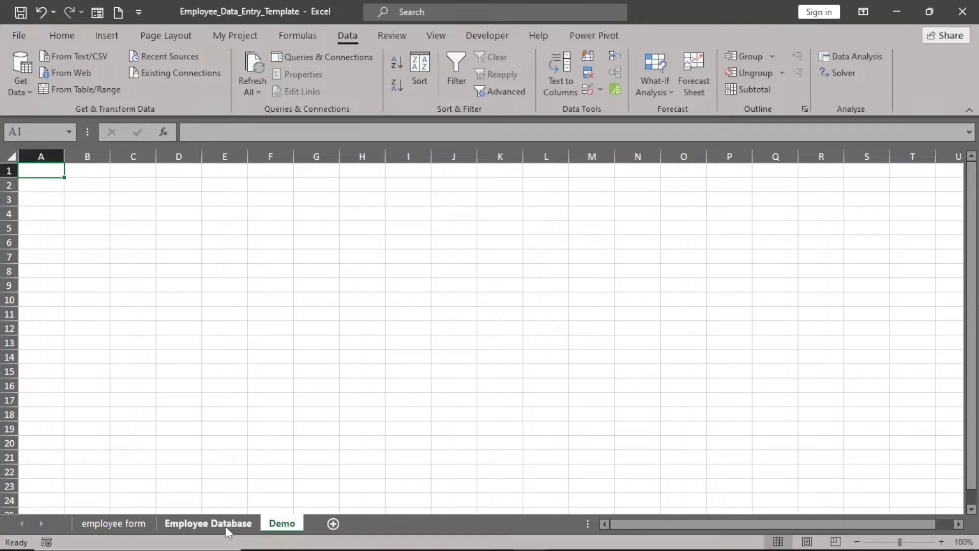
# Copy the field labels M2:M40 from the employee form sheet and paste them transposed as a header row starting at B2 of Employee Database.
pyautogui.click(106, 525)
pyautogui.moveTo(973, 373); pyautogui.dragTo(972, 174)
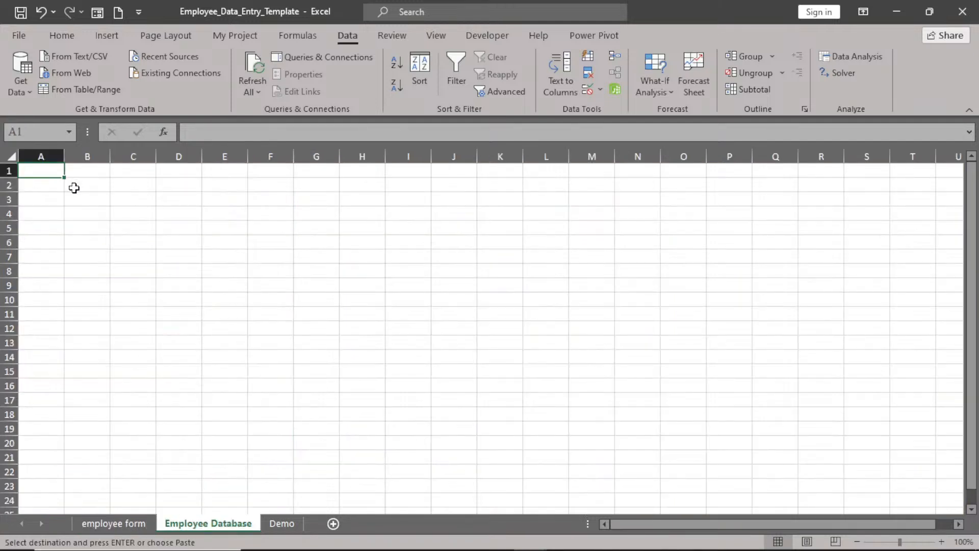
pyautogui.click(74, 188)
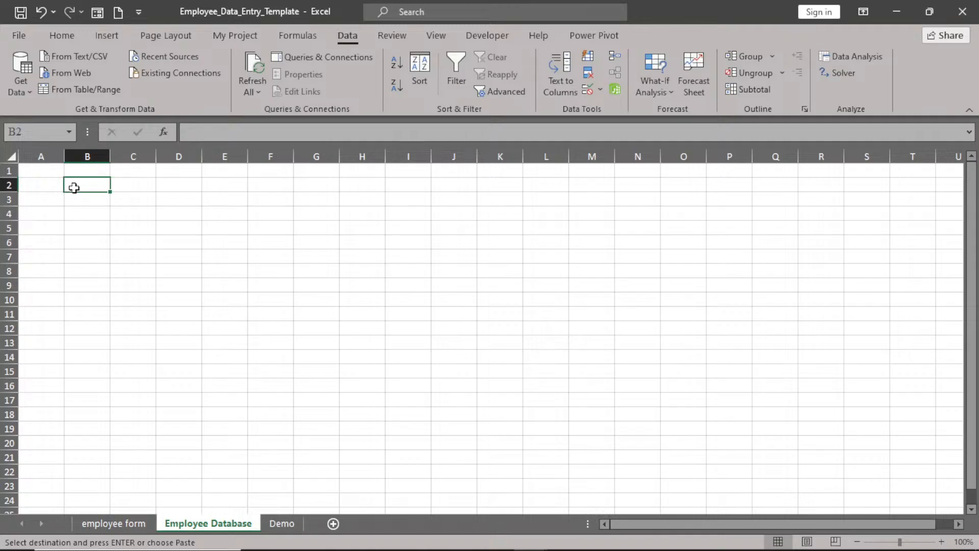
pyautogui.click(65, 36)
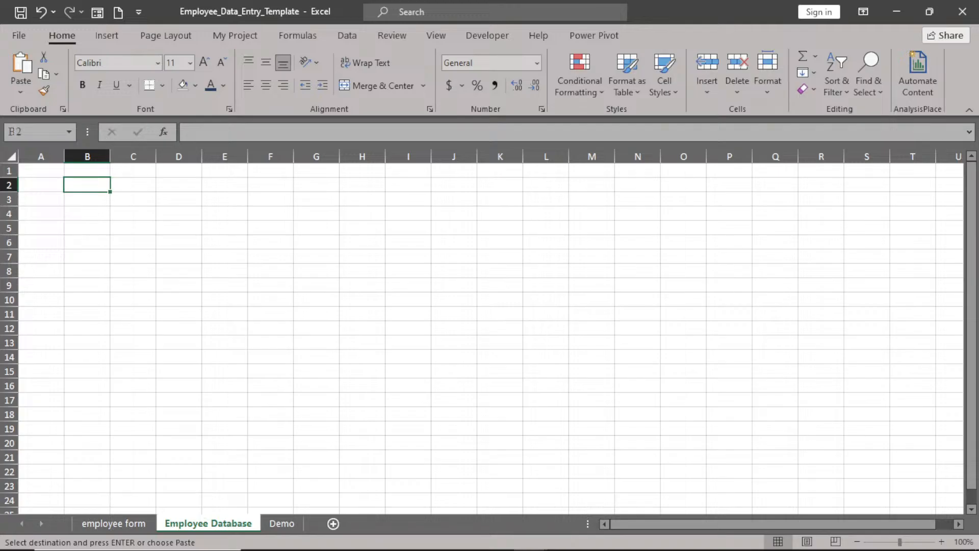
pyautogui.rightClick(85, 187)
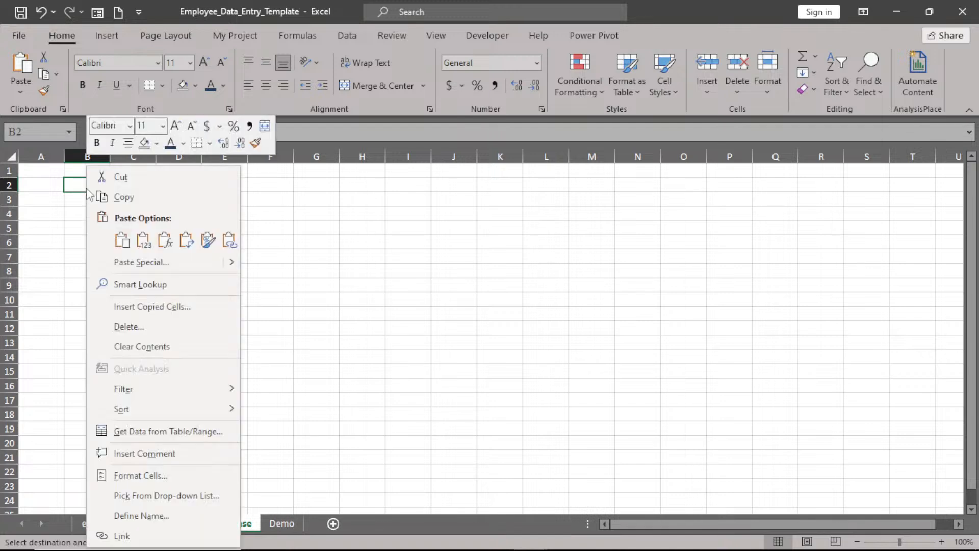
pyautogui.click(122, 239)
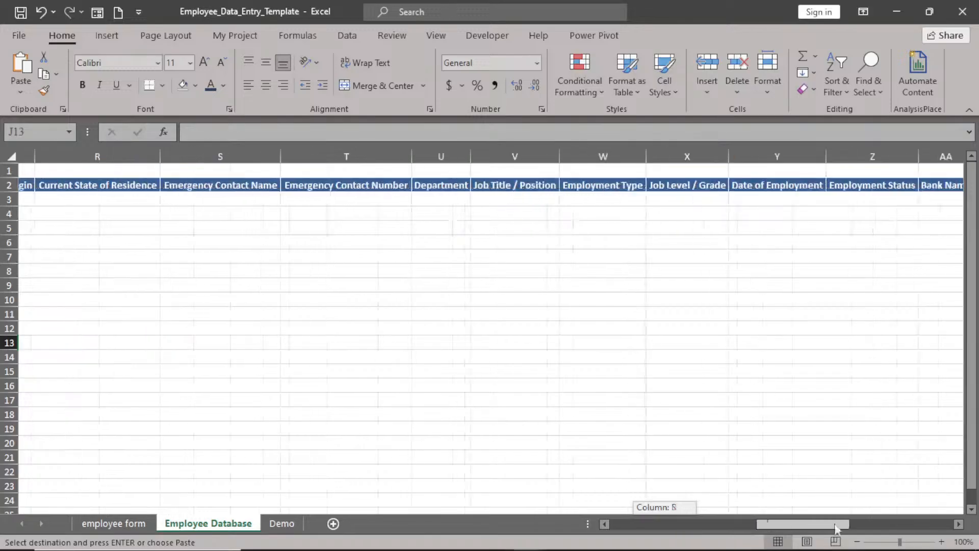
pyautogui.moveTo(834, 524); pyautogui.dragTo(694, 525)
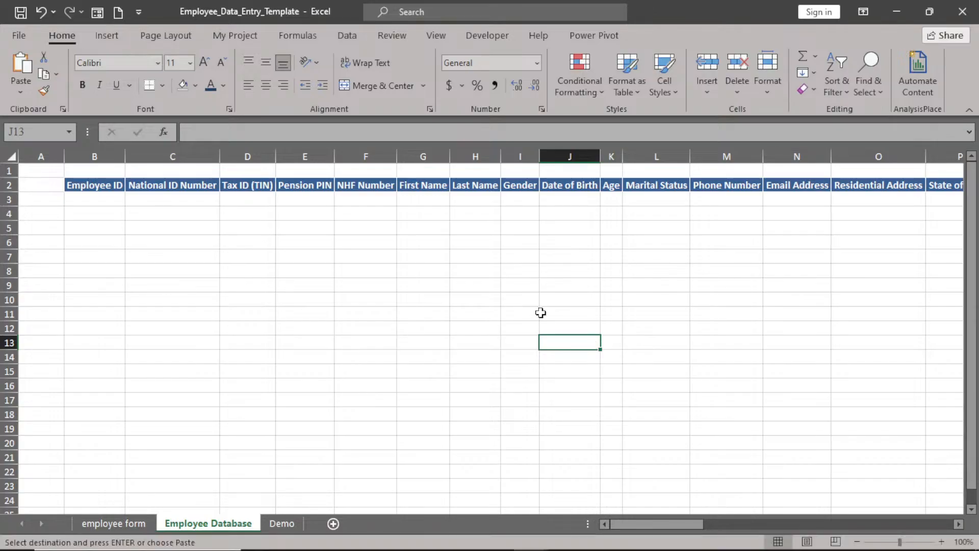
# Rename the employee form sheet as Employee form, with a capital E.
pyautogui.click(113, 524)
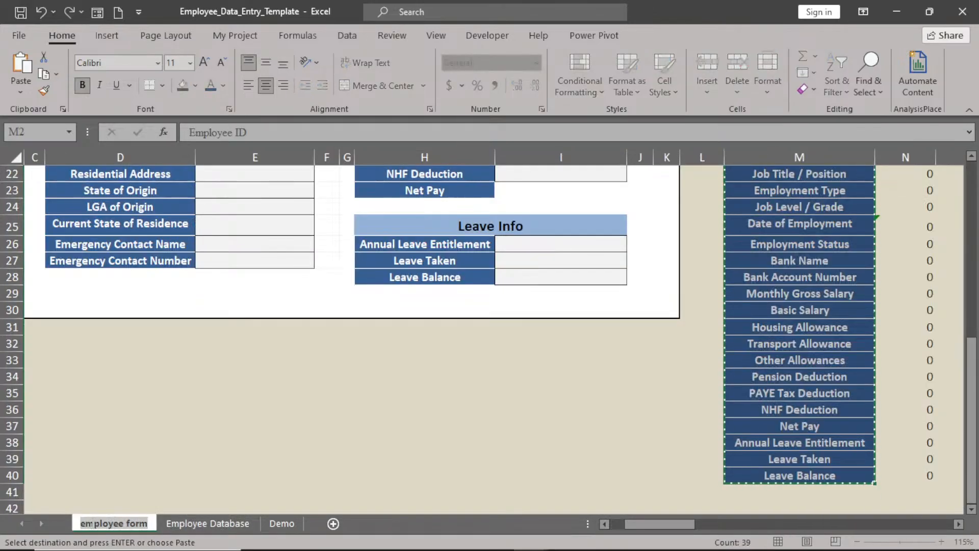
pyautogui.click(86, 523)
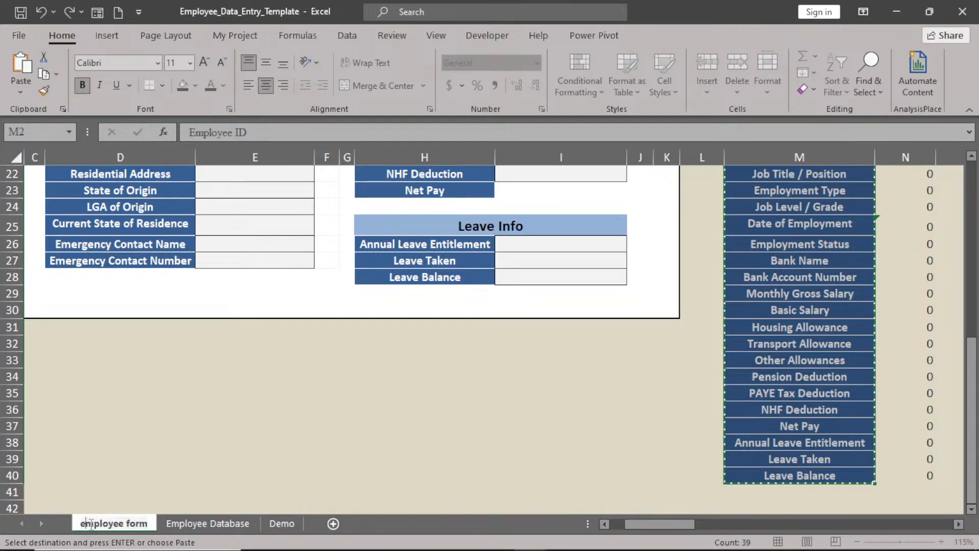
pyautogui.press('BackSpace')
pyautogui.write('E')
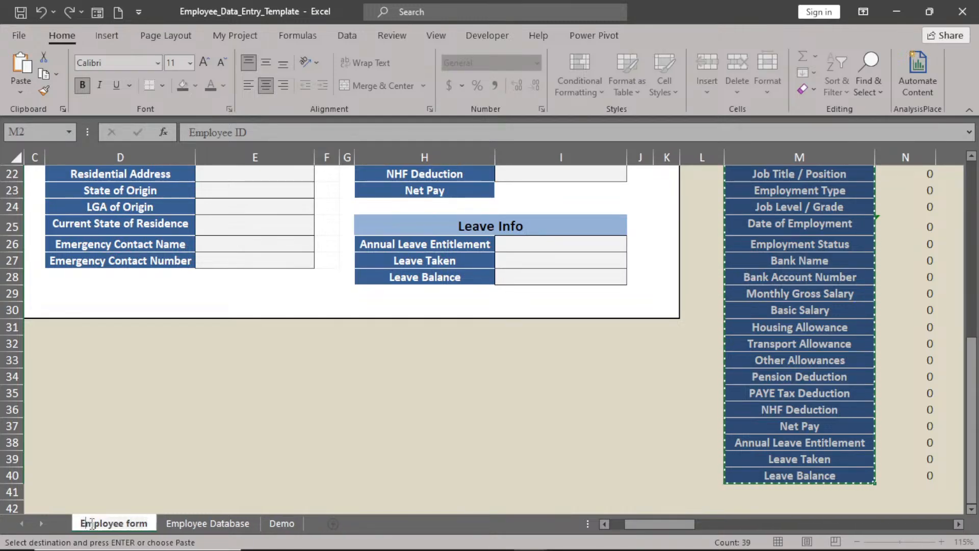
pyautogui.press('Return')
pyautogui.click(179, 527)
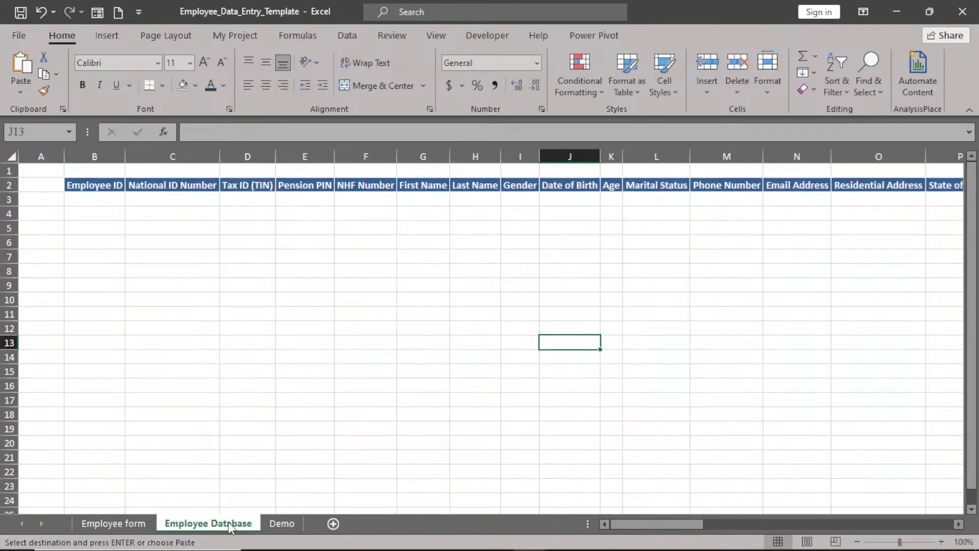
pyautogui.click(277, 526)
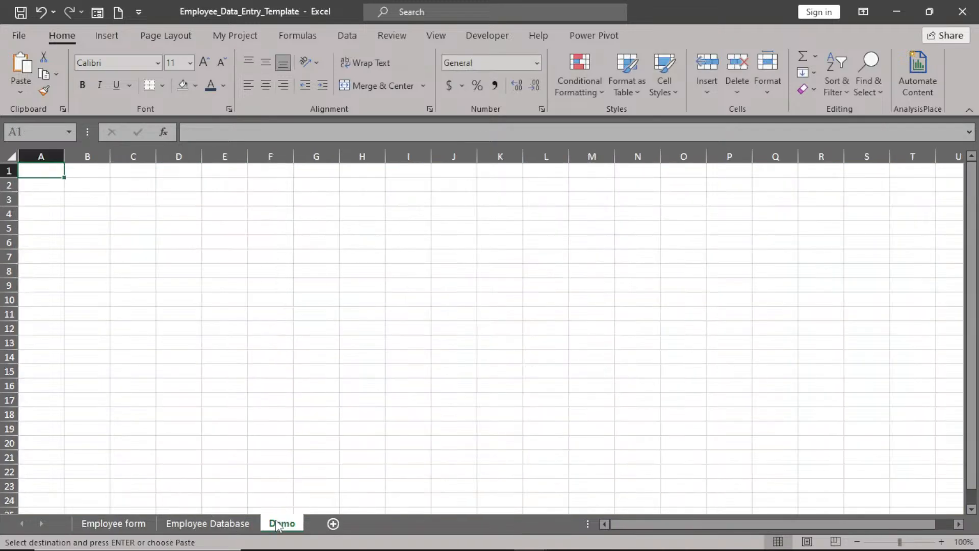
pyautogui.click(108, 525)
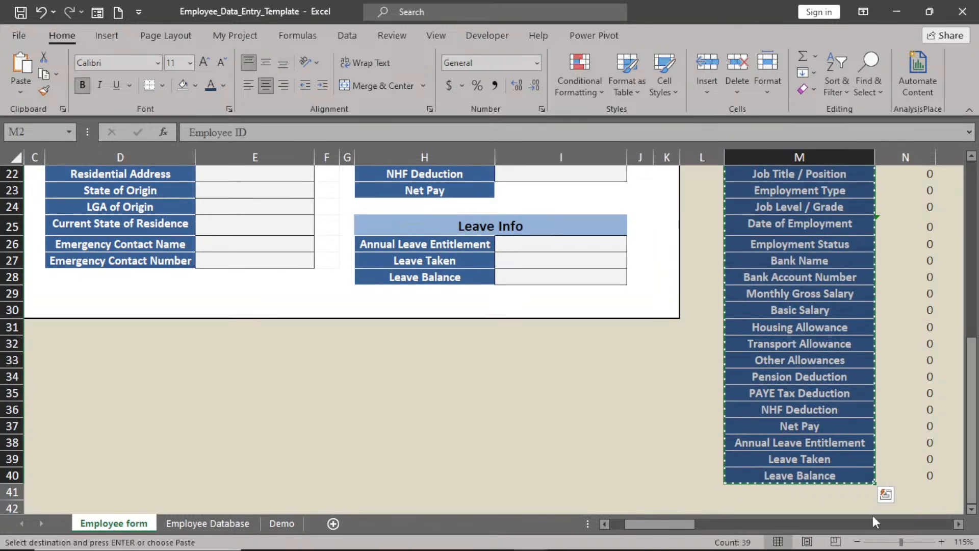
pyautogui.scroll(7, 873, 517)
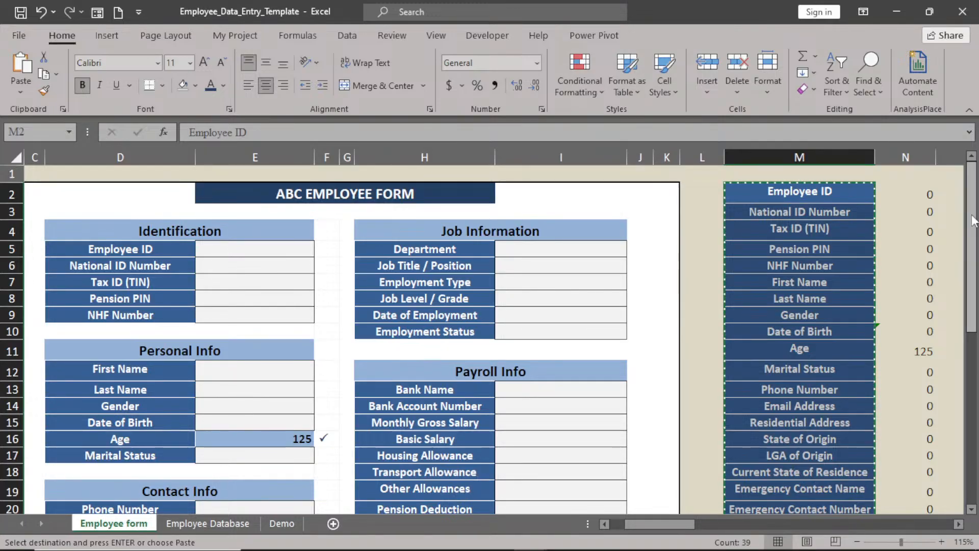
pyautogui.moveTo(973, 220); pyautogui.dragTo(974, 430)
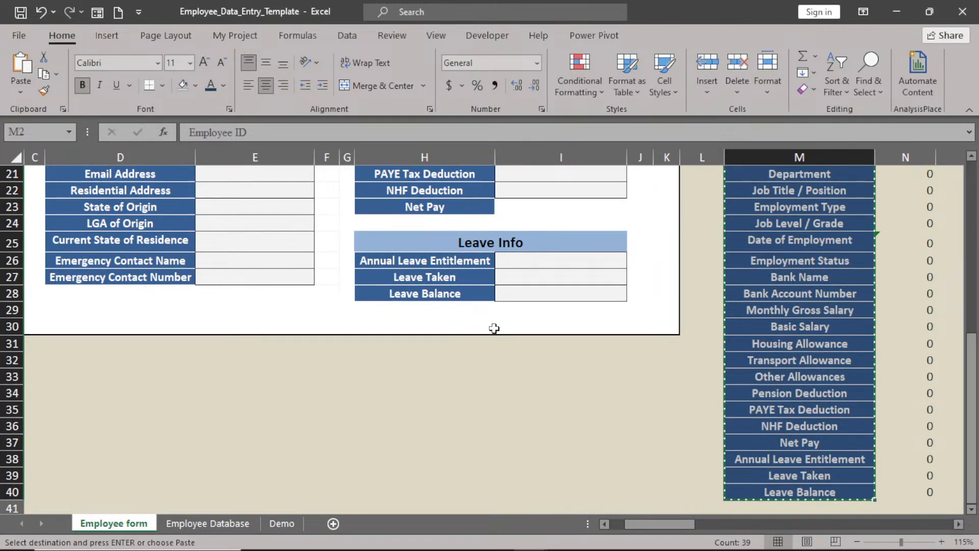
# Widen columns F and G slightly and enter SUBMIT in the merged, centred cells F30:G30 at the foot of the form.
pyautogui.click(310, 324)
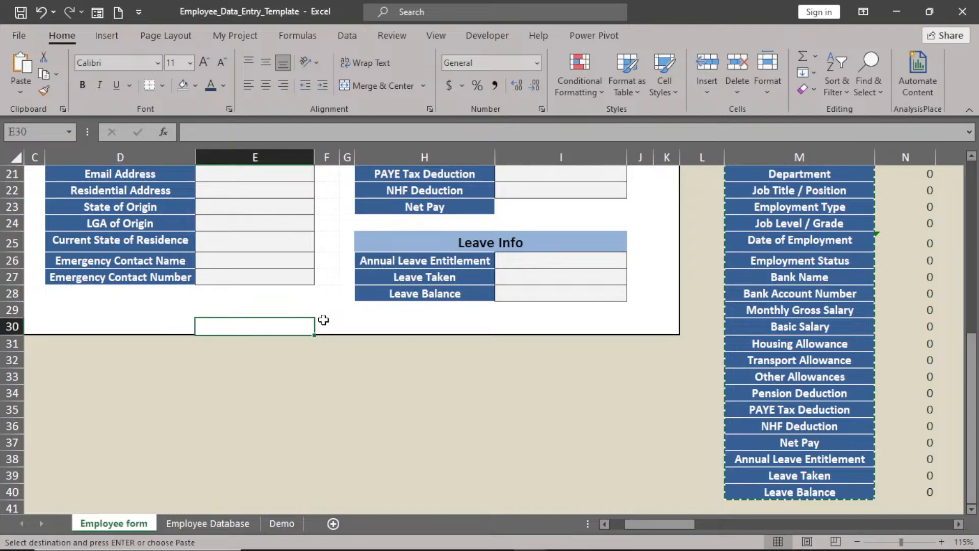
pyautogui.click(358, 321)
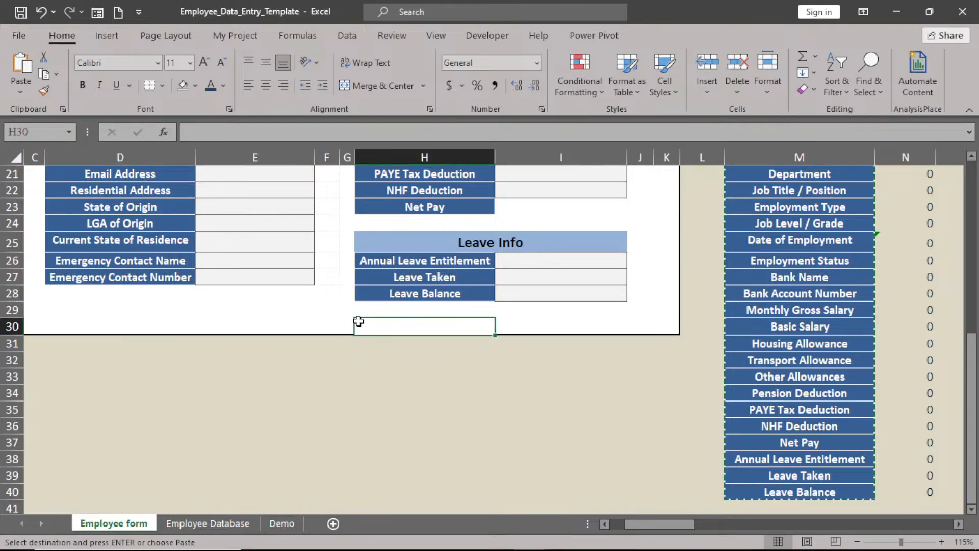
pyautogui.click(343, 329)
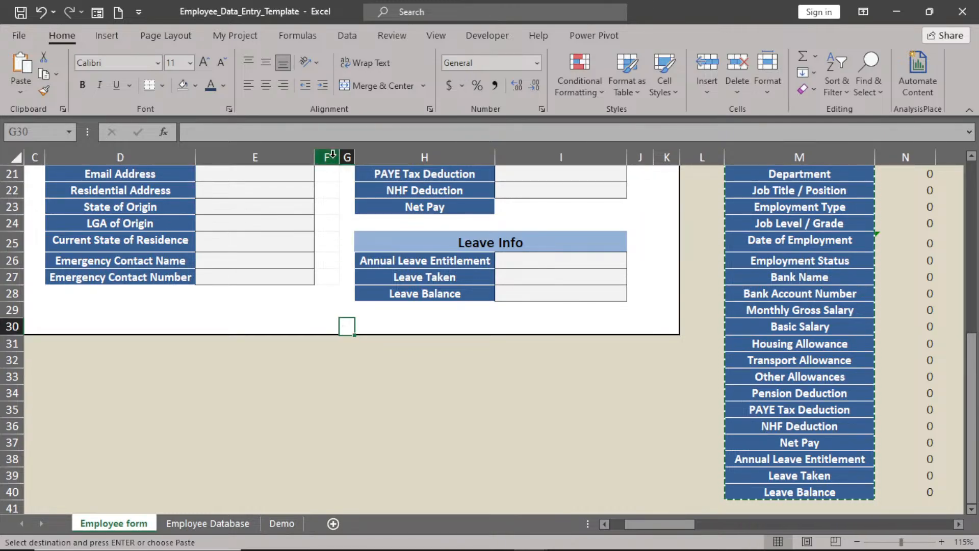
pyautogui.moveTo(338, 155); pyautogui.dragTo(359, 154)
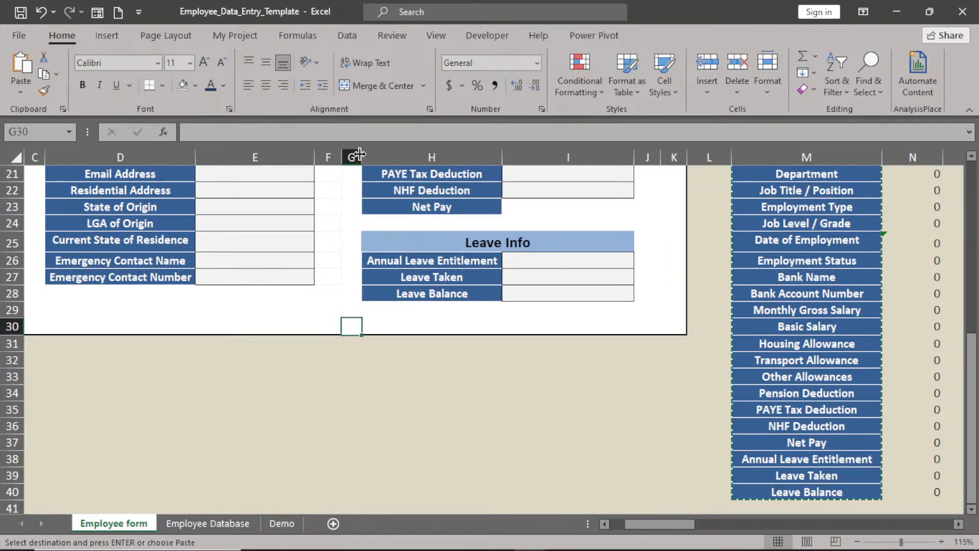
pyautogui.click(324, 325)
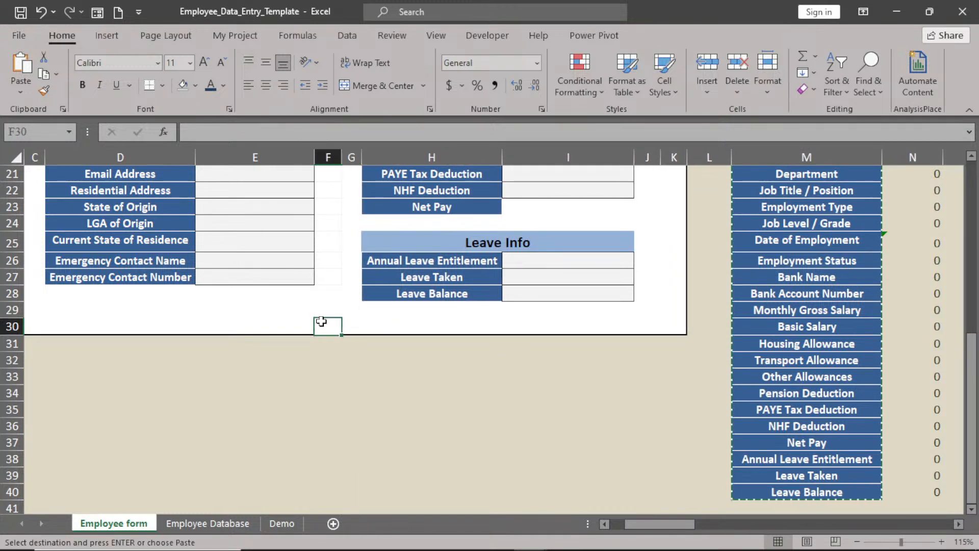
pyautogui.press('Return')
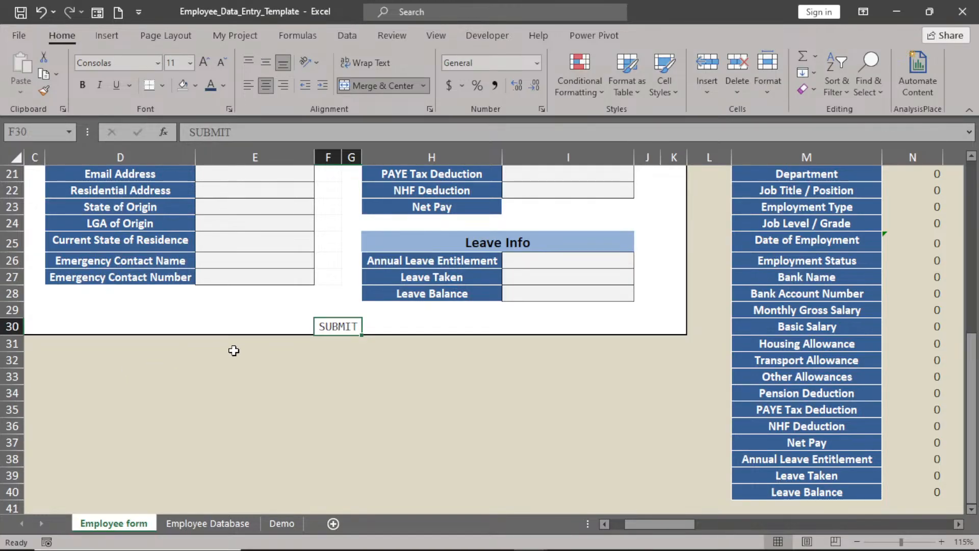
# Try to paste a linked picture of the SUBMIT cell over F30:G30 and enlarge it to 0.32" high by 0.84" wide.
pyautogui.hotkey('ctrl', 'c')
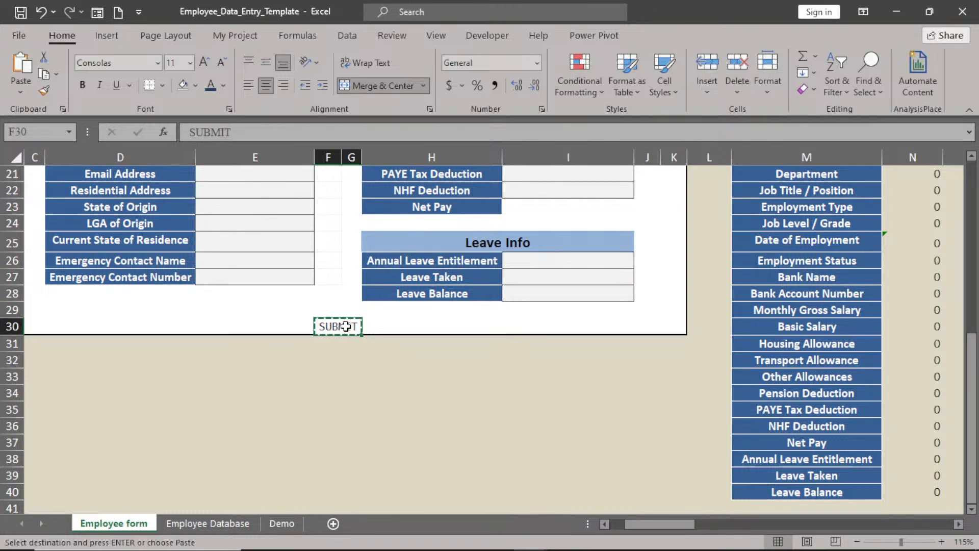
pyautogui.click(21, 92)
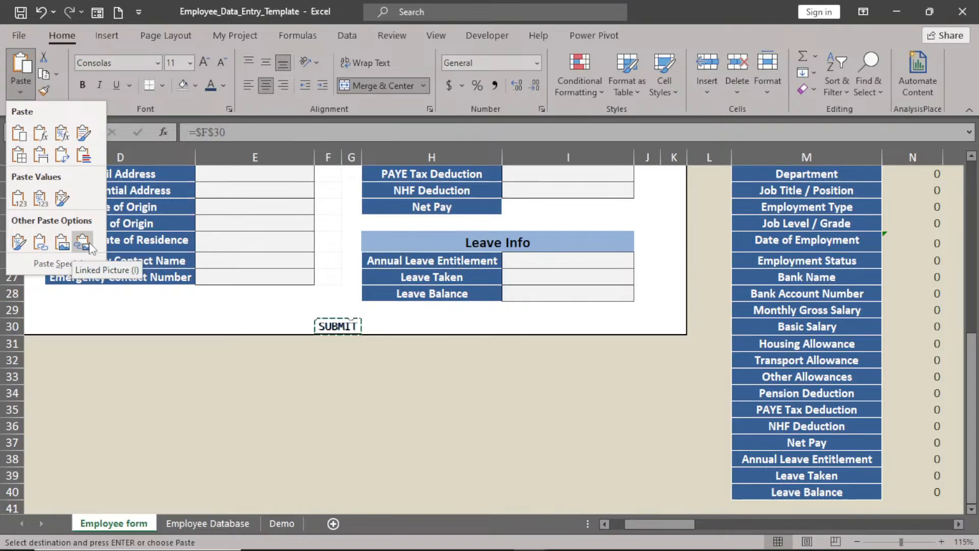
pyautogui.click(82, 242)
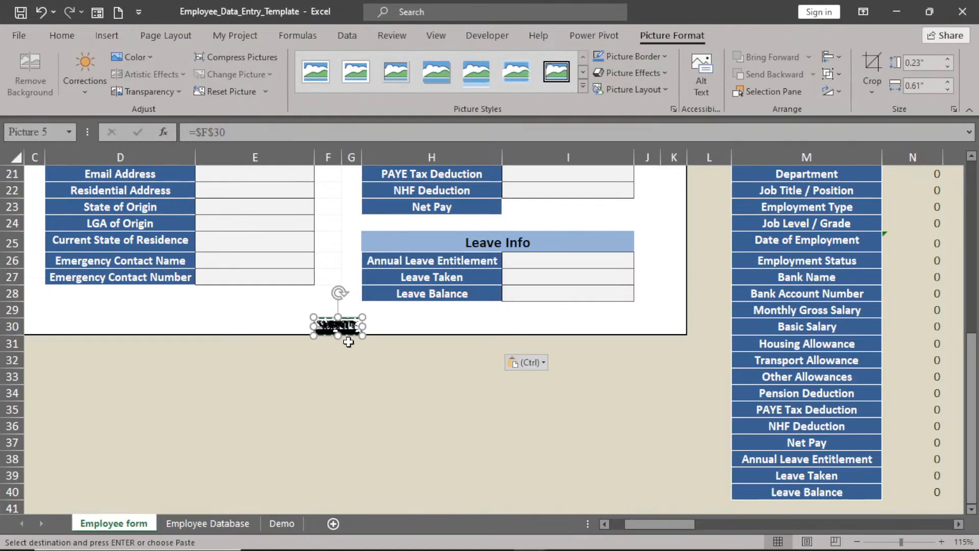
pyautogui.moveTo(348, 342); pyautogui.dragTo(383, 353)
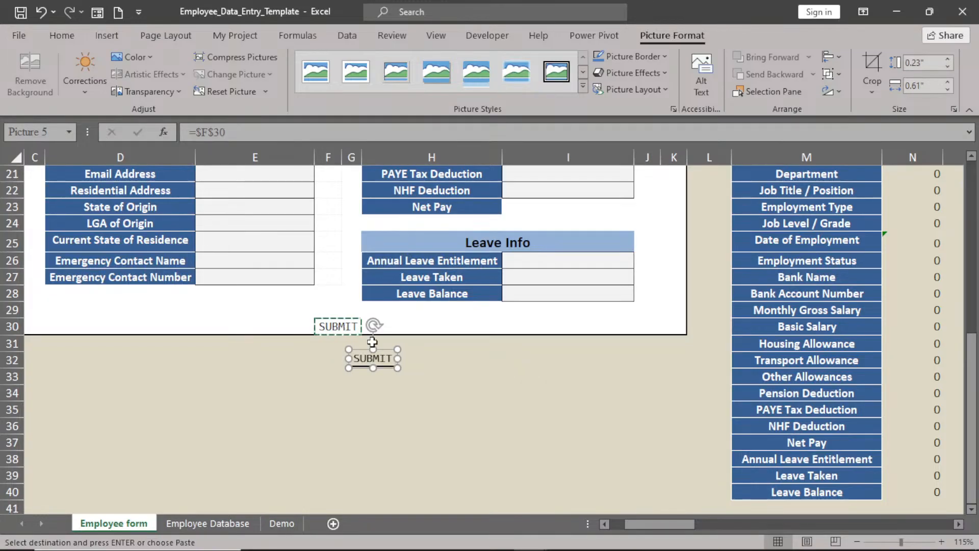
pyautogui.moveTo(372, 341); pyautogui.dragTo(343, 318)
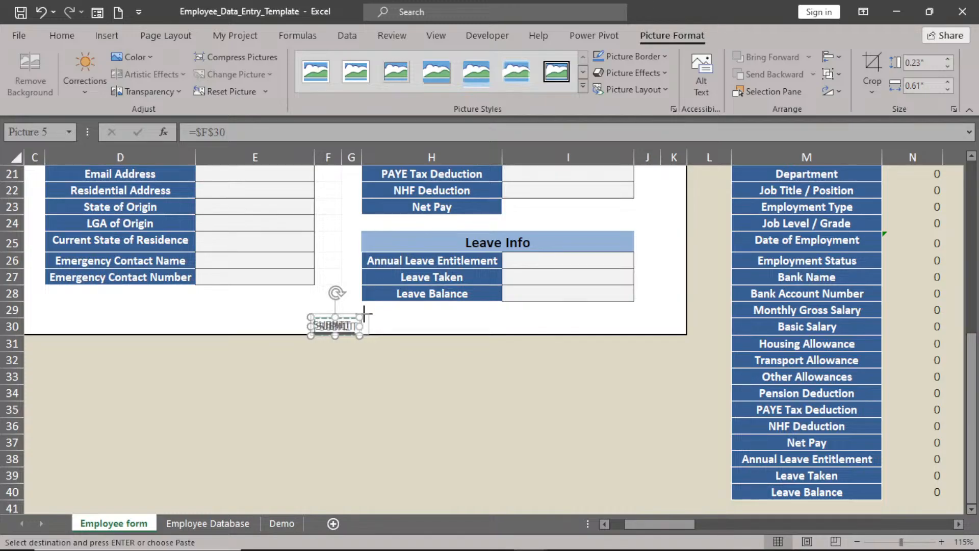
pyautogui.moveTo(360, 316); pyautogui.dragTo(373, 312)
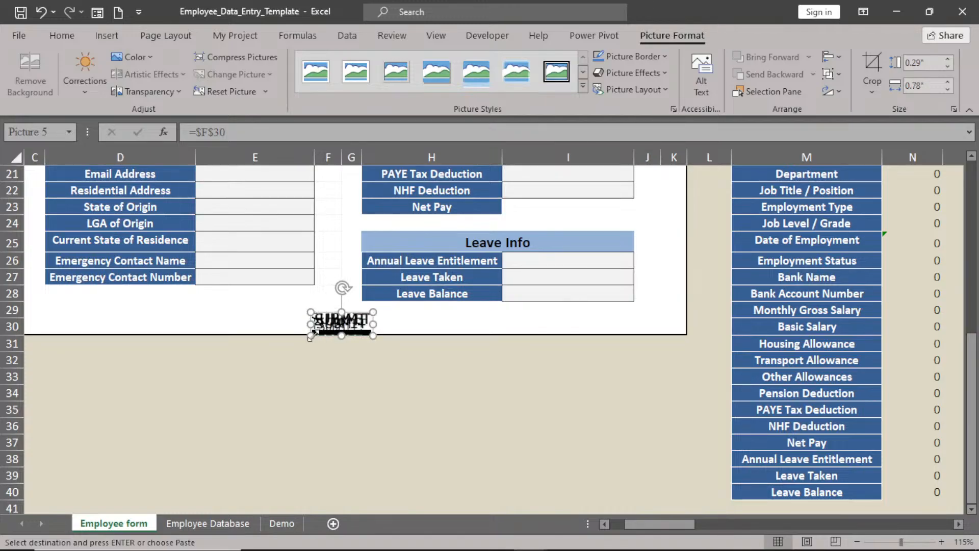
pyautogui.moveTo(311, 336); pyautogui.dragTo(304, 339)
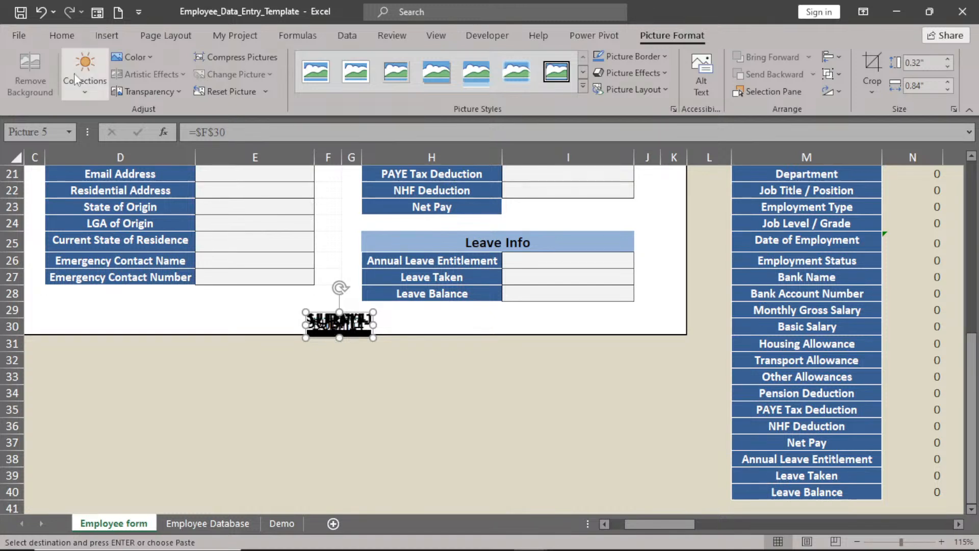
# Undo the linked SUBMIT picture's resizing, moving and pasting, along with the SUBMIT cell's font change.
pyautogui.click(62, 36)
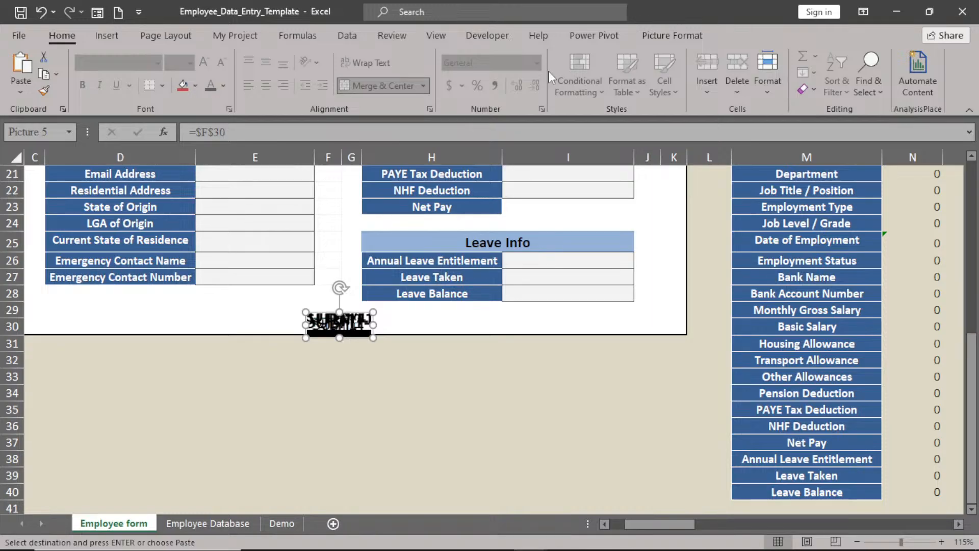
pyautogui.click(671, 35)
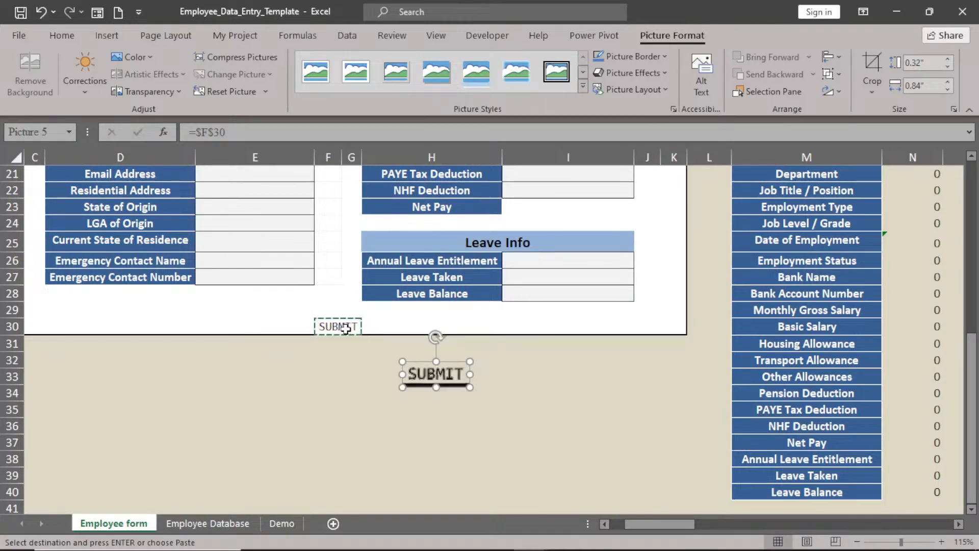
pyautogui.moveTo(346, 328)
pyautogui.mouseDown()
pyautogui.moveTo(349, 336)
pyautogui.moveTo(311, 335)
pyautogui.mouseUp()
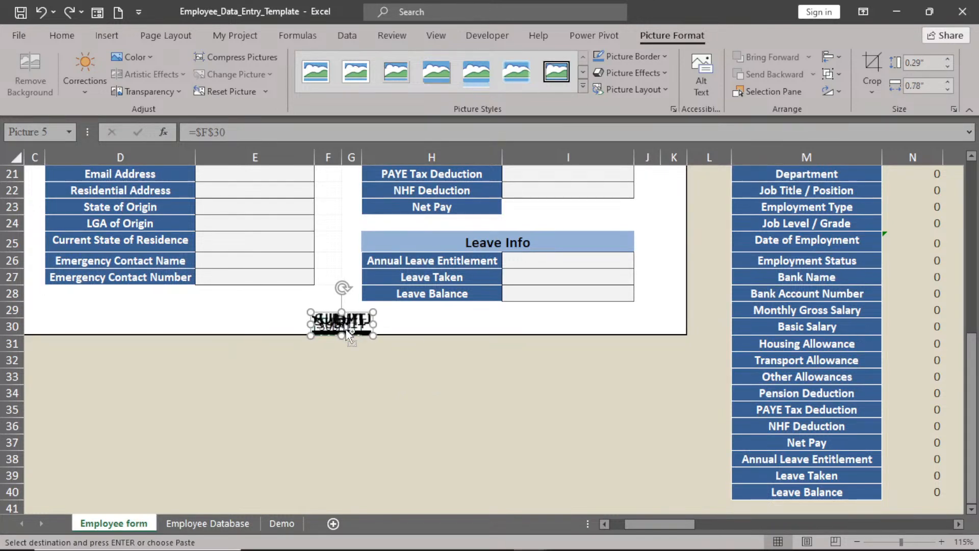
pyautogui.press('Delete')
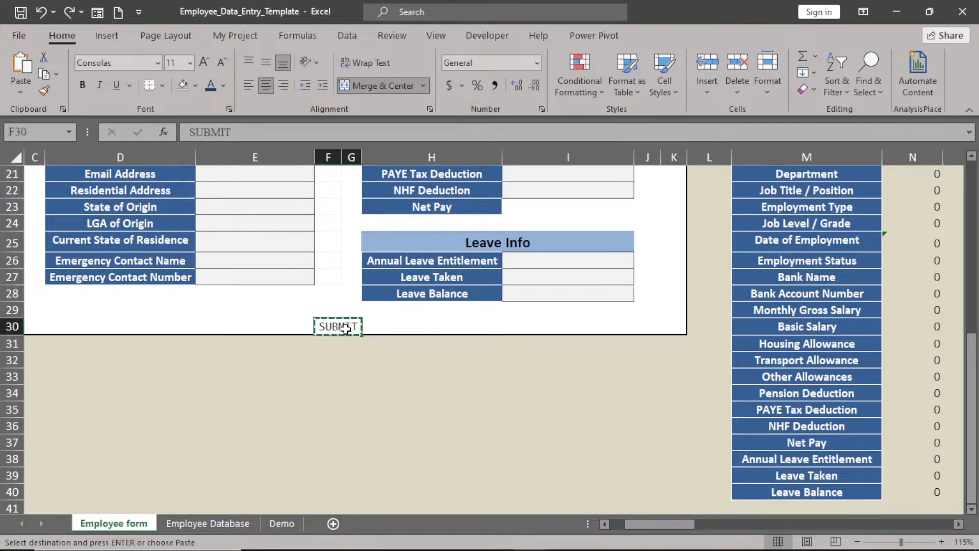
pyautogui.hotkey('ctrl', 'z')
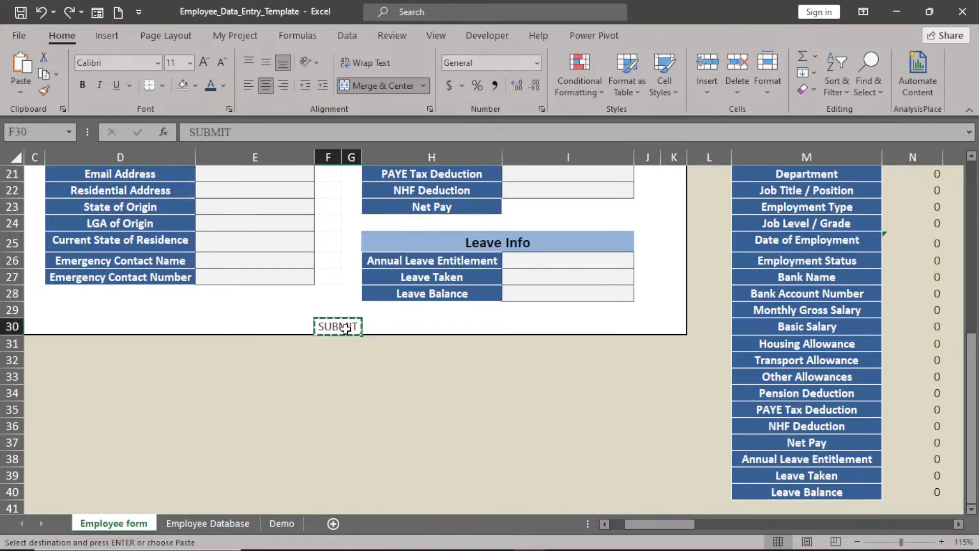